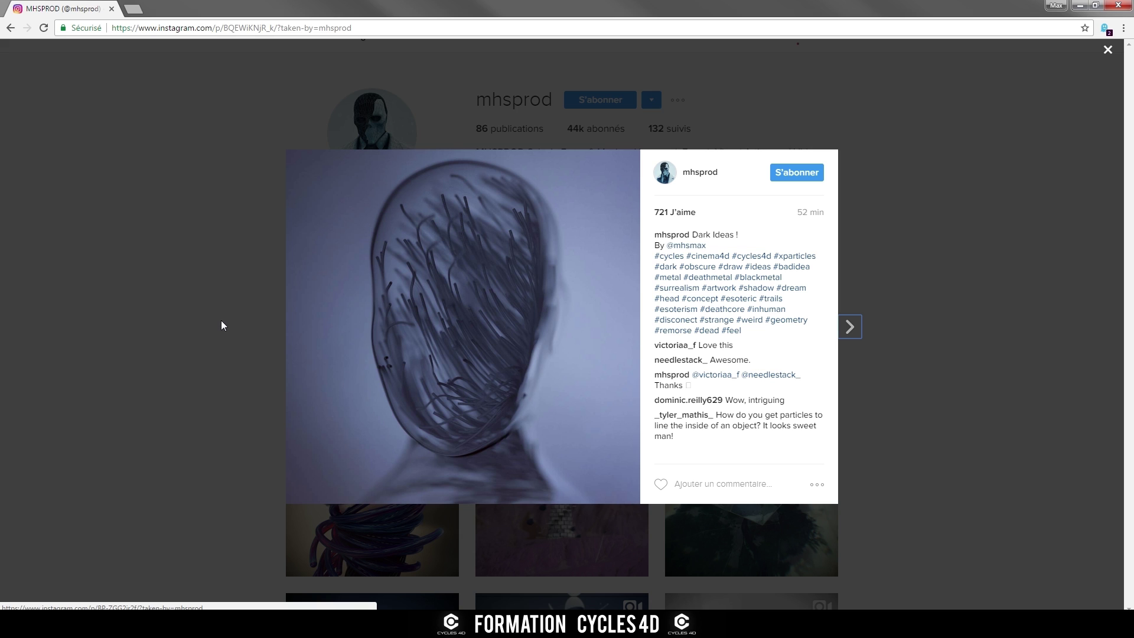
- Compare the Instagram reference render with the finished head scene in Cinema 4D, closing the browser and viewing the scene's objects
click(390, 623)
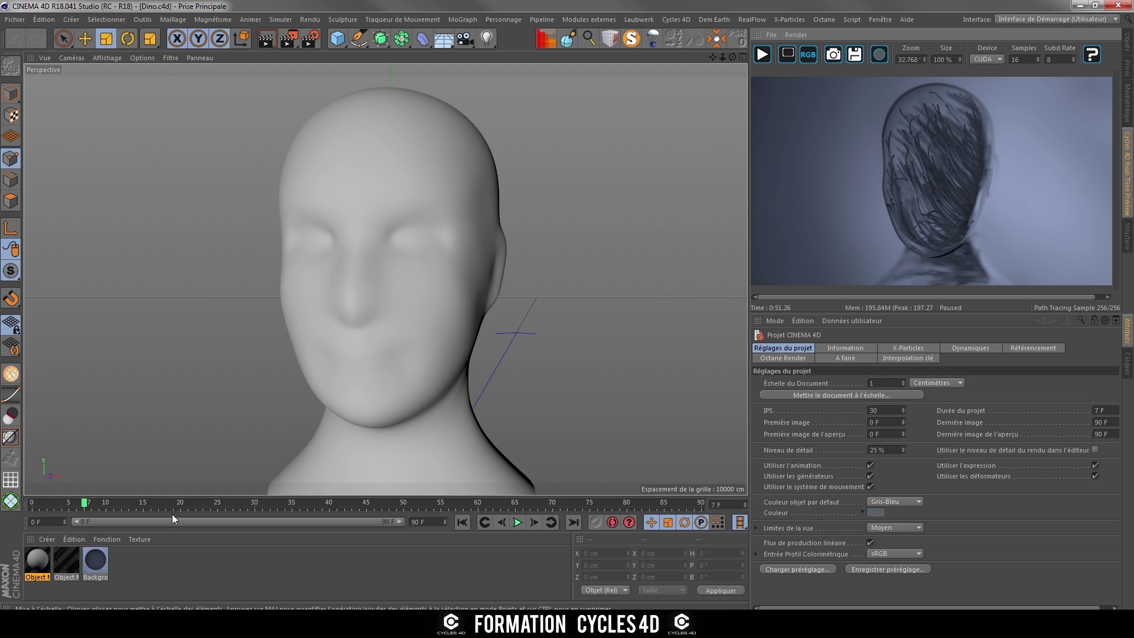
key(alt+Tab)
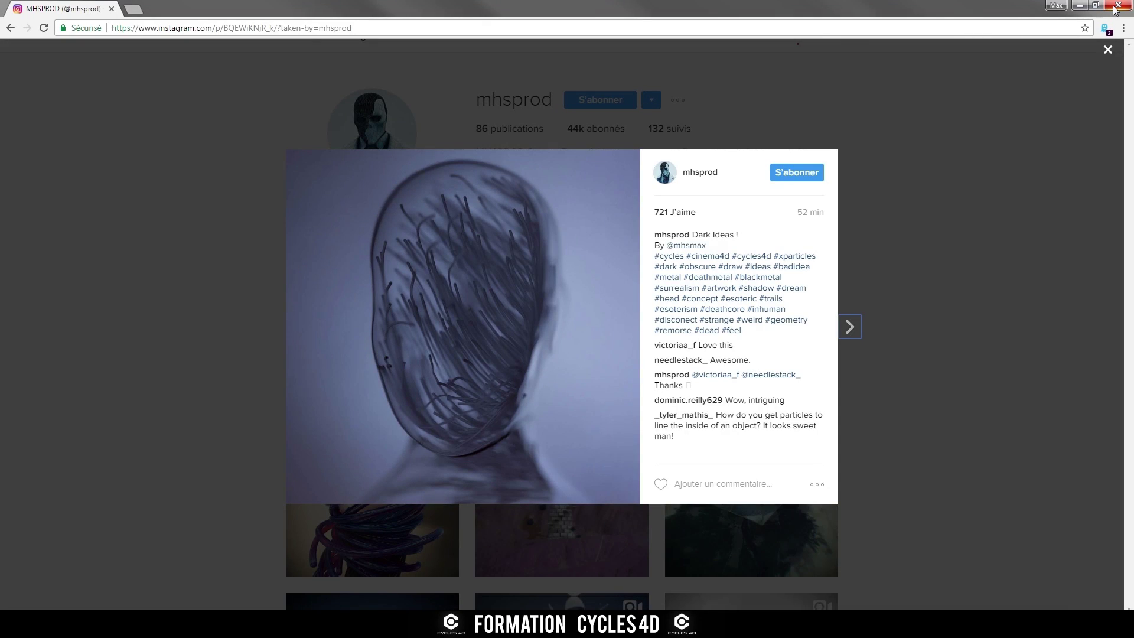
click(1116, 7)
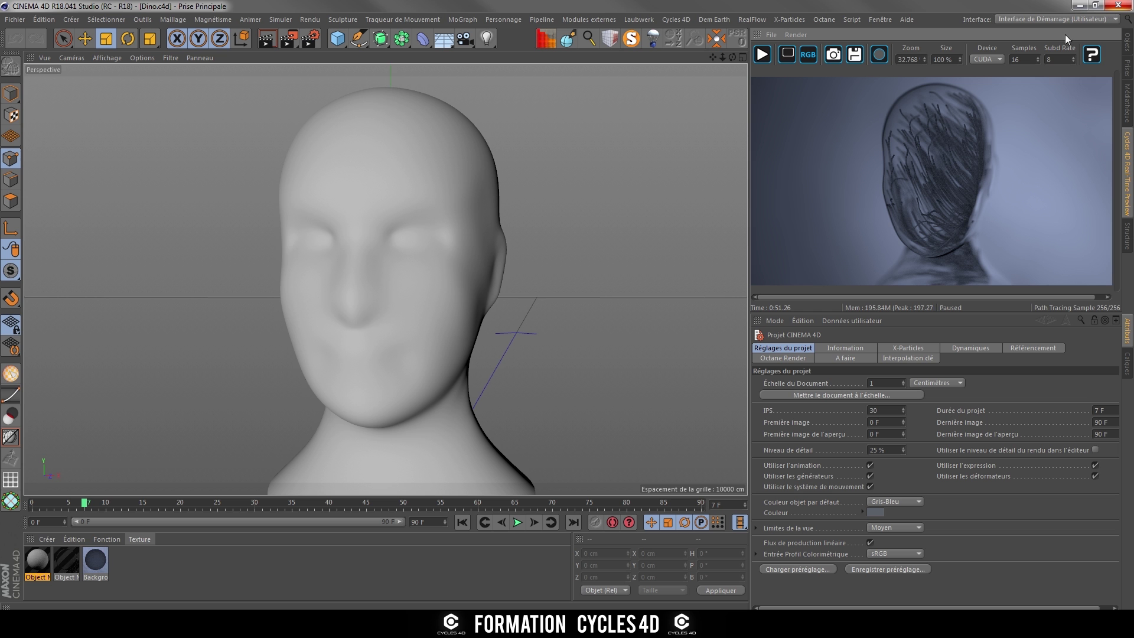
click(1129, 53)
click(872, 83)
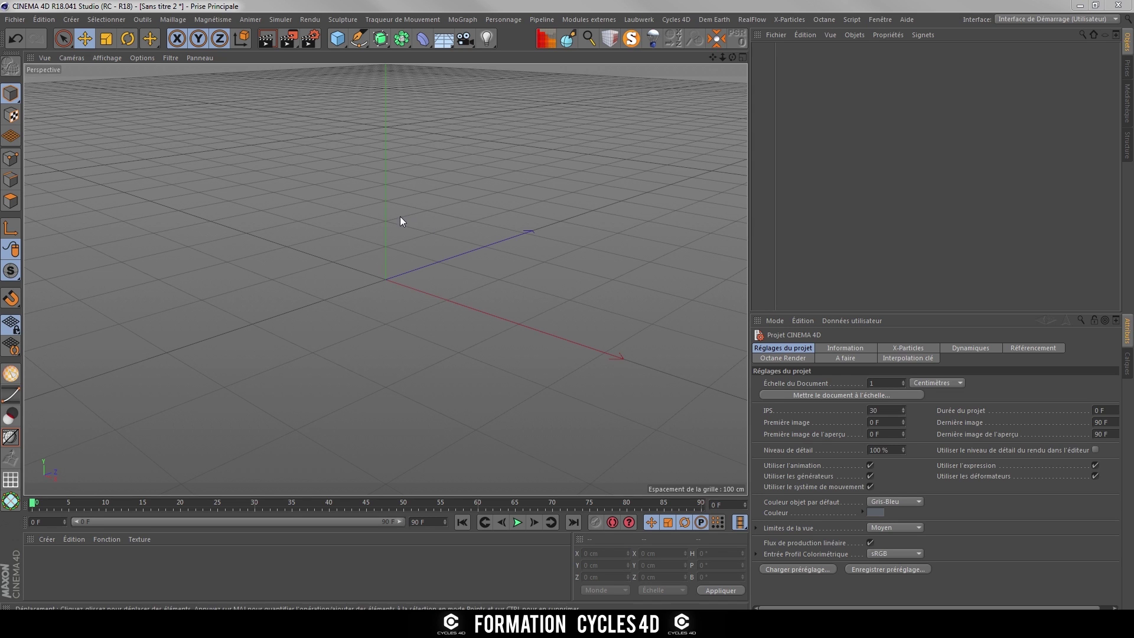
- Check the output width and height in the render settings
click(311, 39)
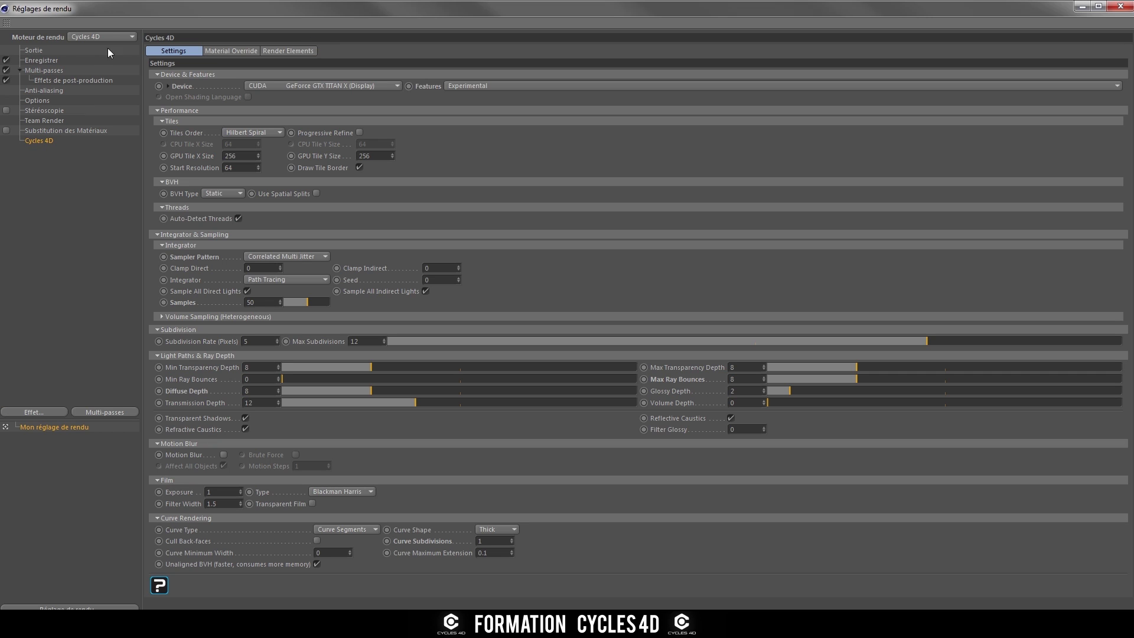
click(34, 50)
click(260, 60)
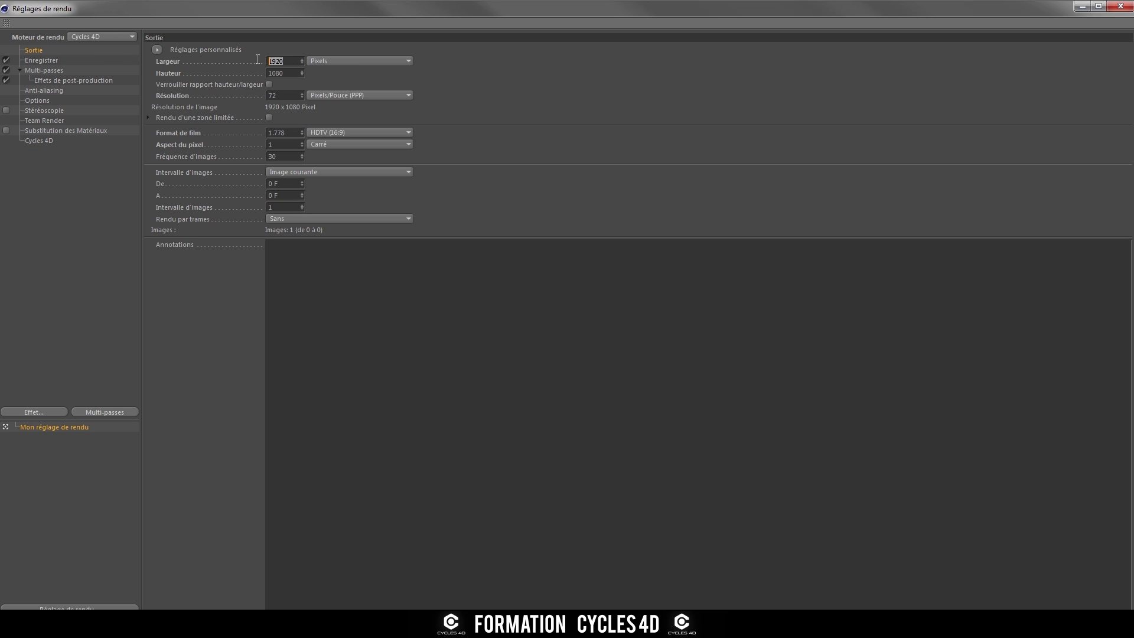
click(264, 72)
key(Return)
- Review the save paths, file formats and multi-pass options in the render settings
click(37, 61)
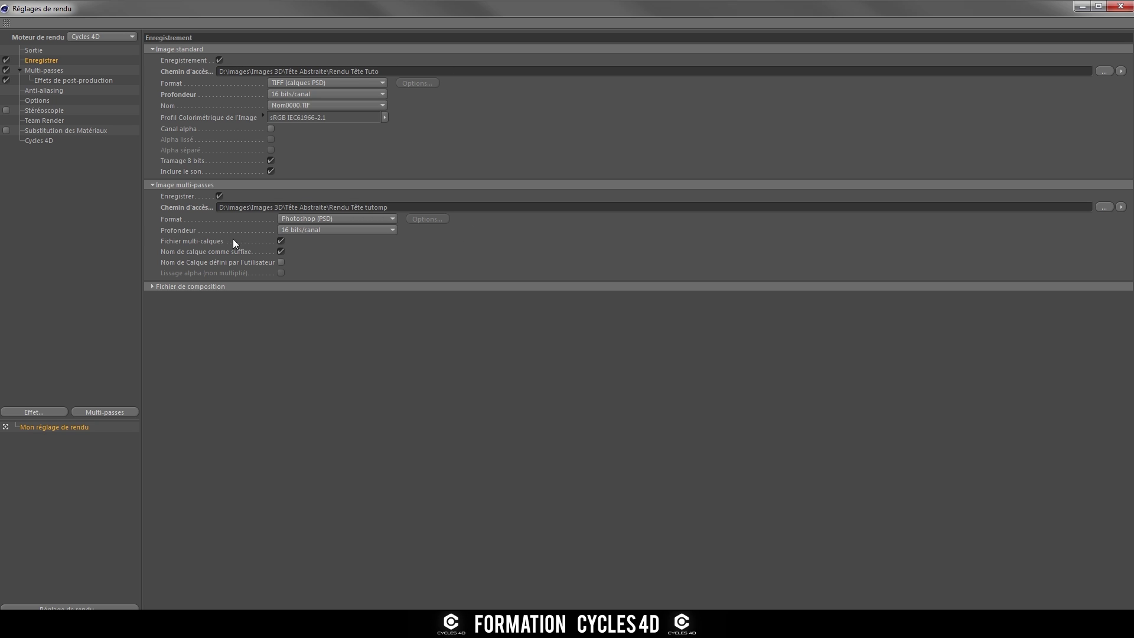
click(58, 70)
click(6, 70)
click(6, 71)
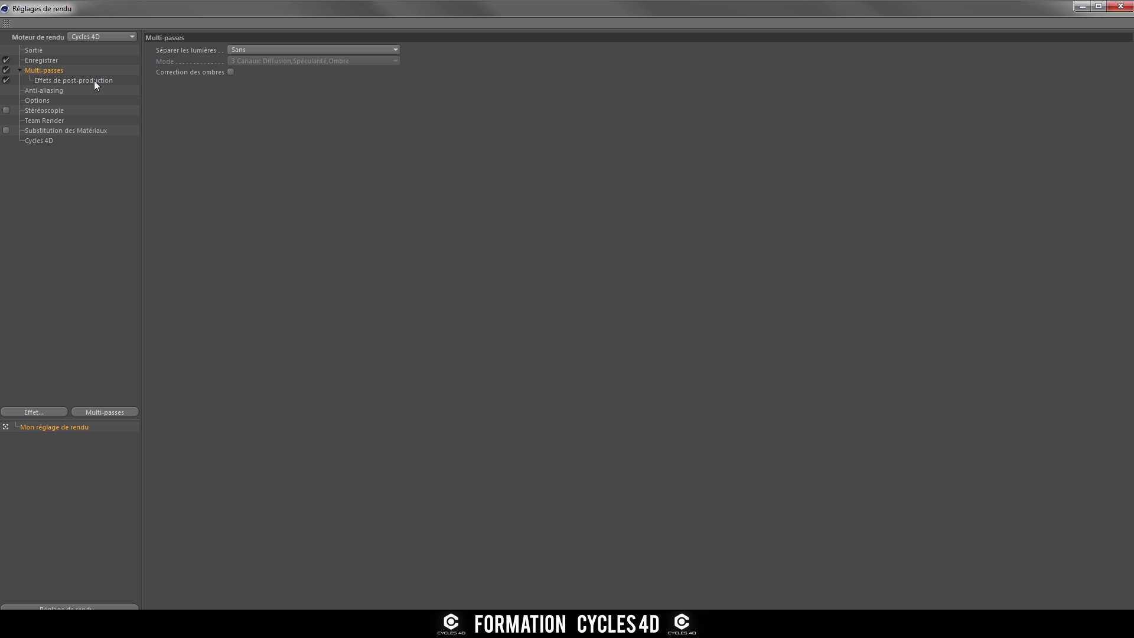
right_click(44, 72)
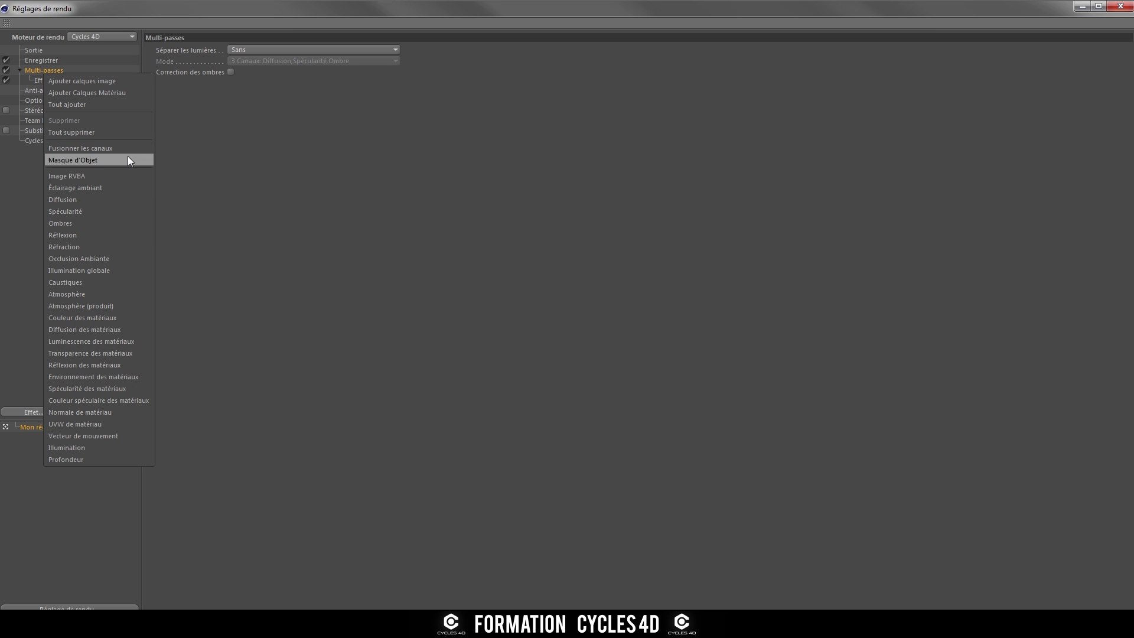
click(271, 232)
click(63, 82)
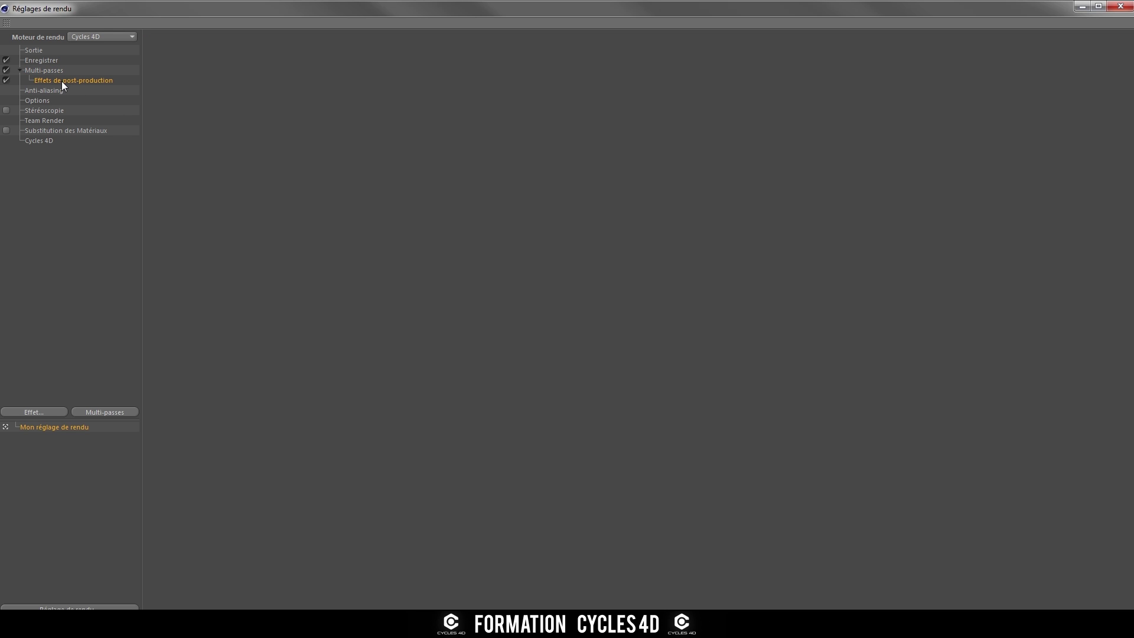
- Review the Cycles 4D render settings, covering GPU tile size, samples, ray bounces, transparency depth and diffuse depth
click(34, 142)
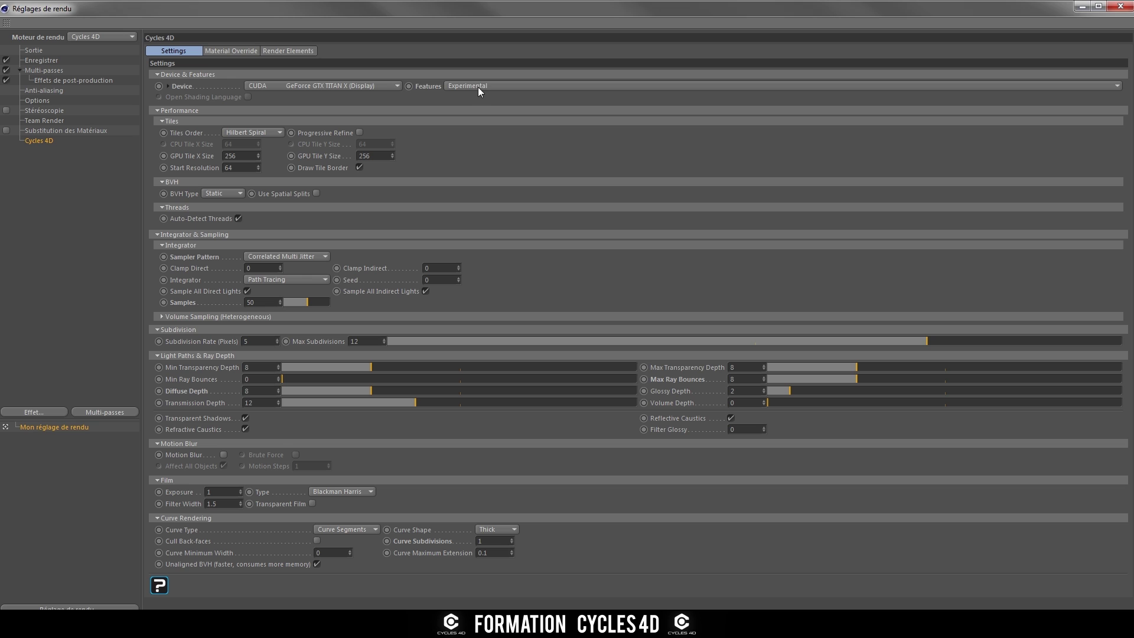
click(249, 154)
key(Tab)
click(461, 169)
double_click(265, 305)
key(Return)
double_click(738, 379)
drag(745, 367, 654, 371)
double_click(249, 391)
click(384, 418)
- Toggle the Ambient Occlusion render element in the Cycles 4D render settings
click(293, 50)
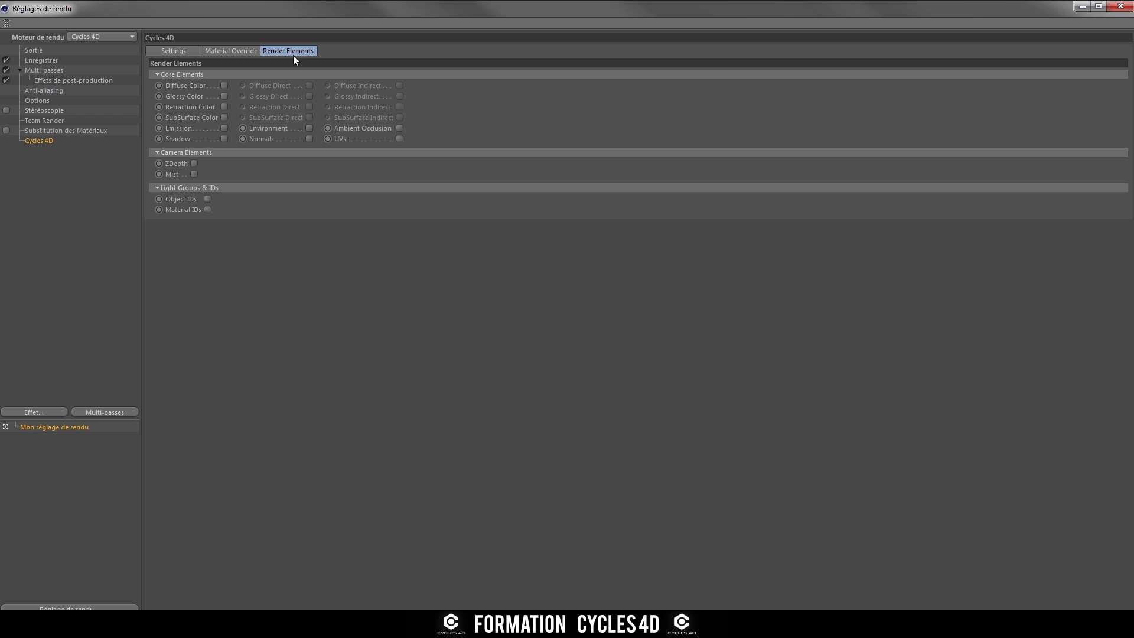
click(400, 129)
- View the earlier render Rendu Tête abstraite0007 in Photoshop from the save path browser, return to Cinema 4D and close the render settings
click(46, 60)
click(1103, 71)
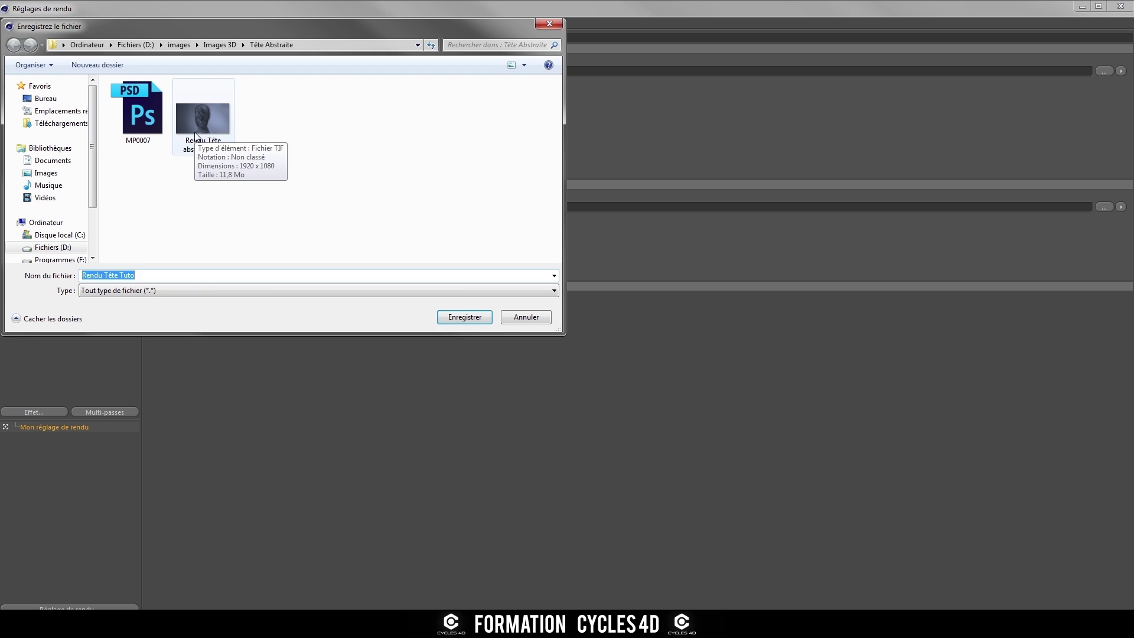
right_click(196, 133)
click(235, 184)
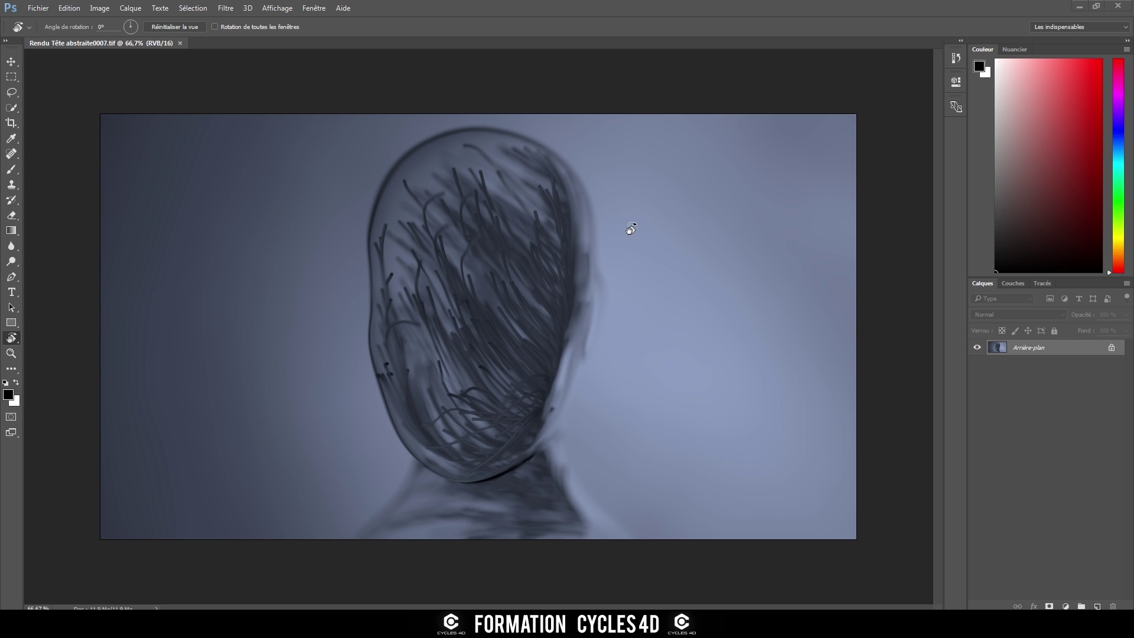
click(1120, 6)
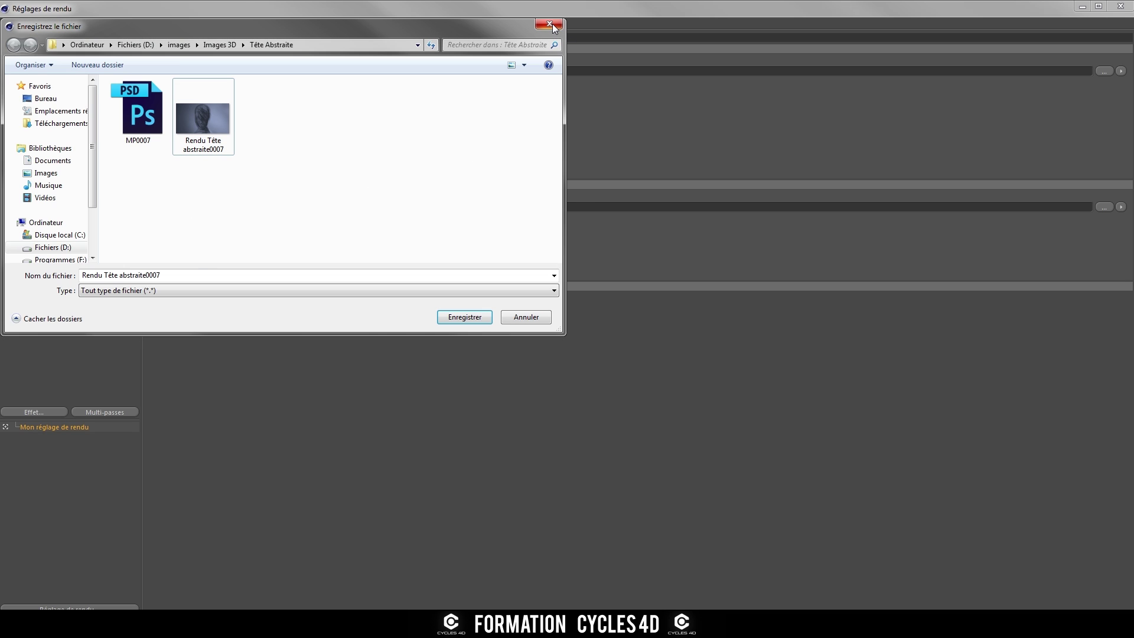
click(550, 24)
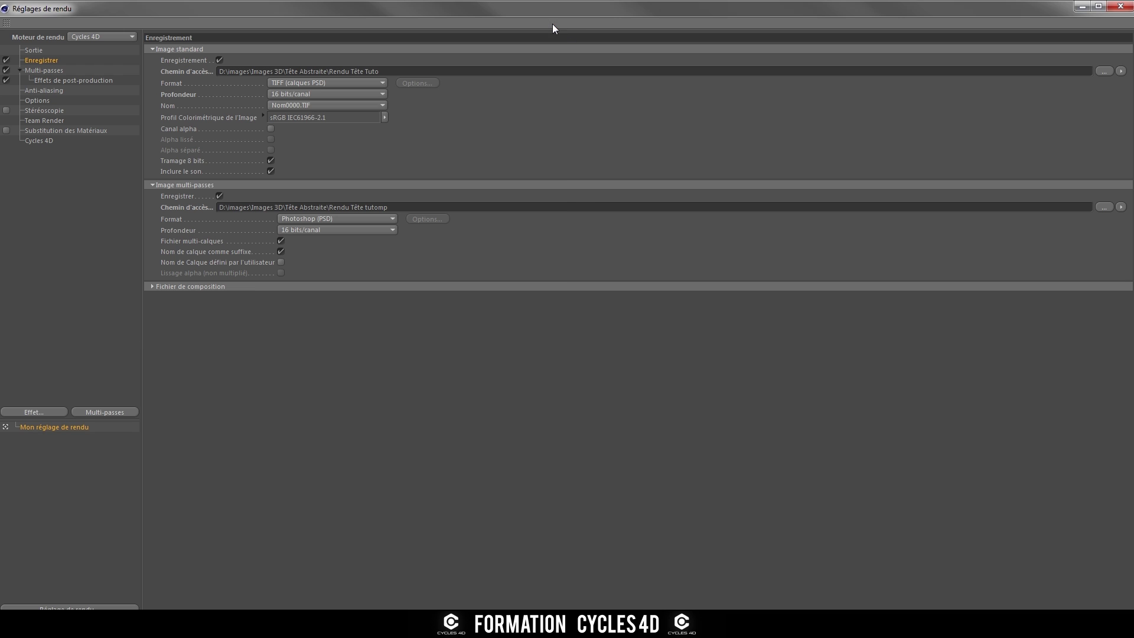
click(31, 50)
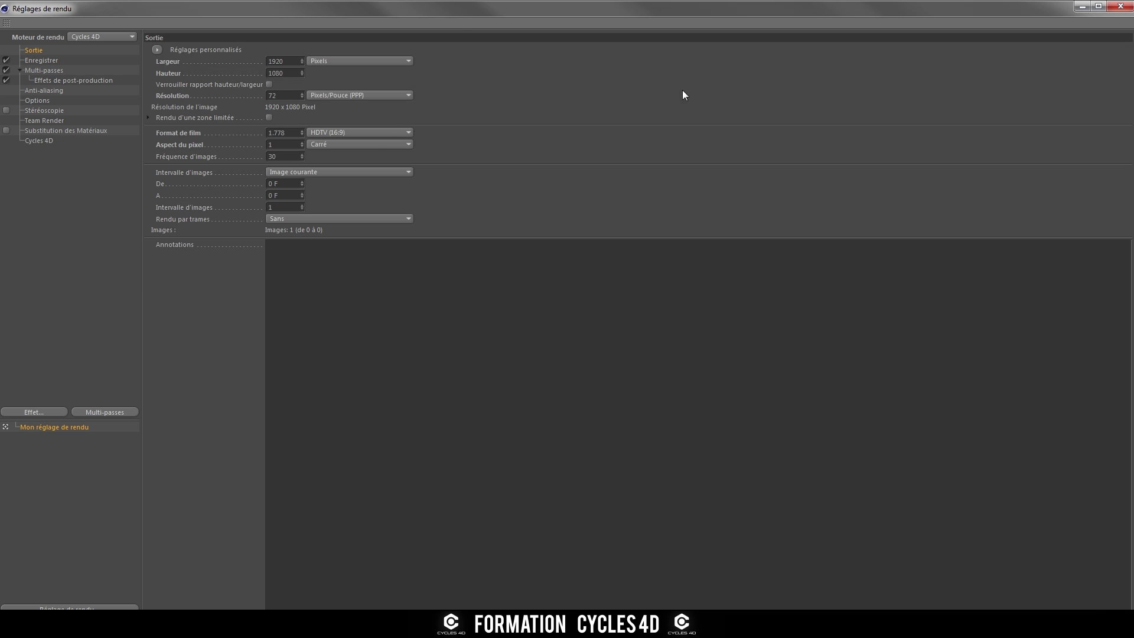
click(1120, 6)
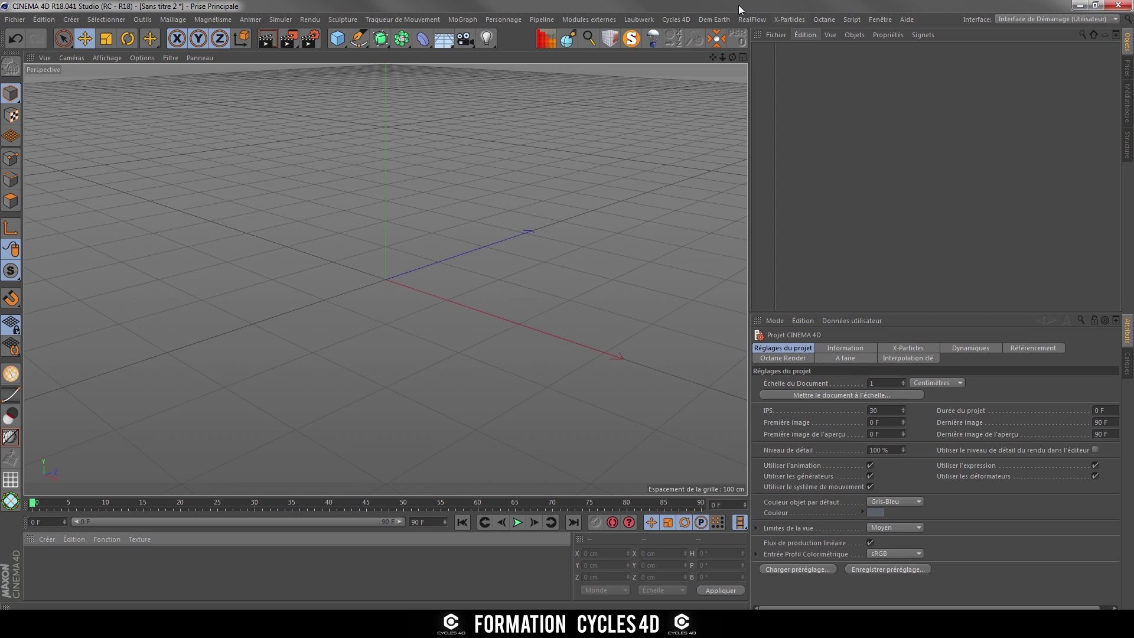
- Open the Cycles 4D Real-Time Preview and pause its rendering
click(670, 22)
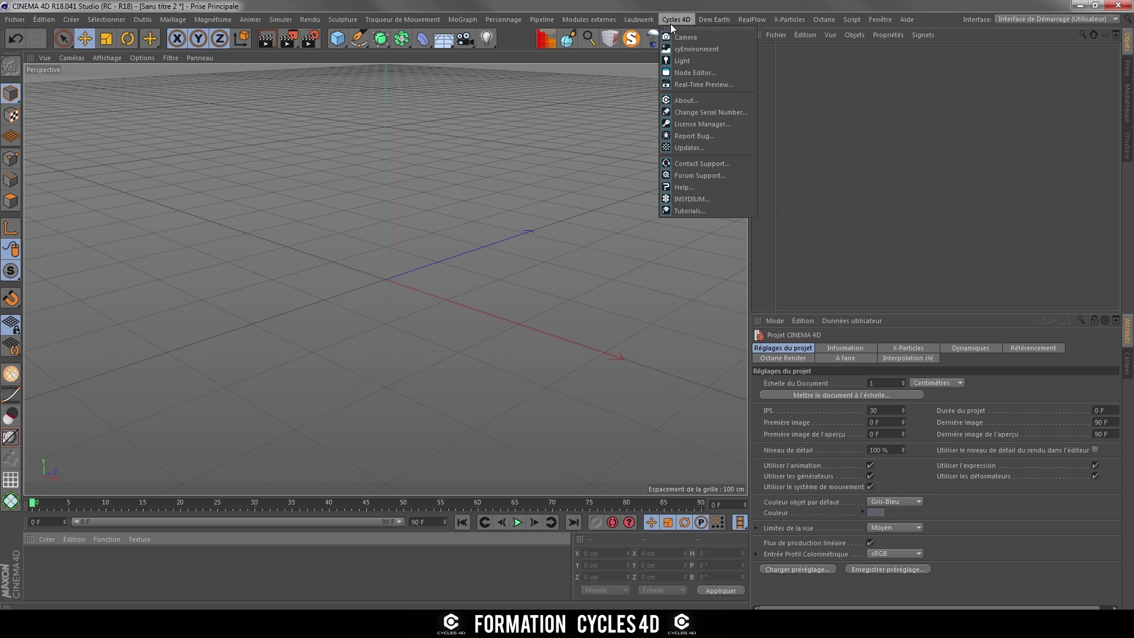
click(695, 85)
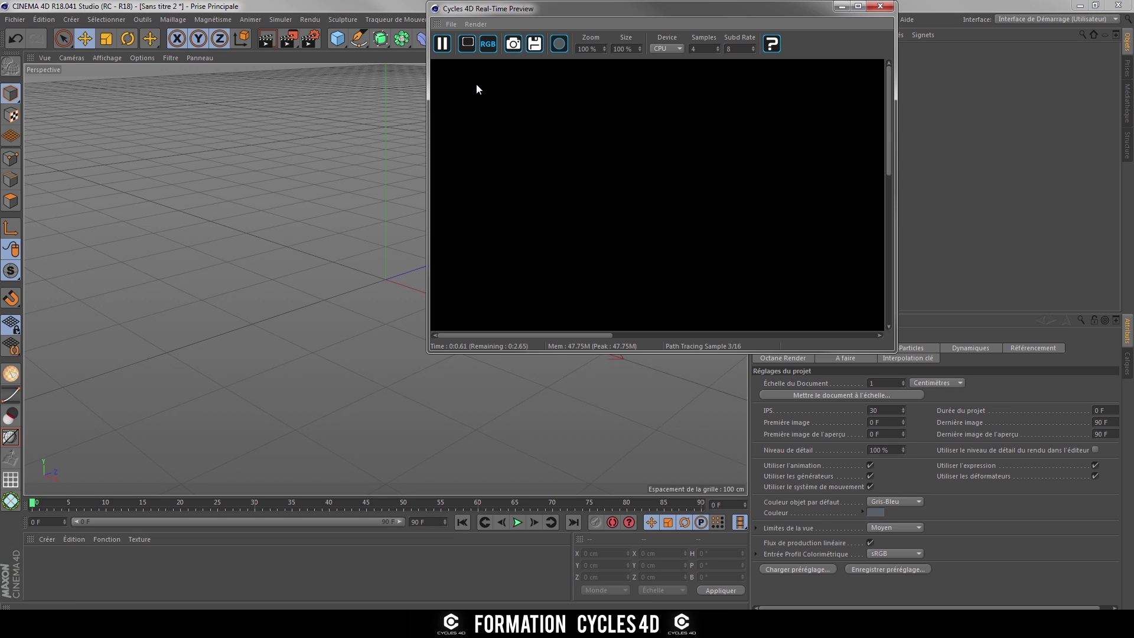
click(442, 43)
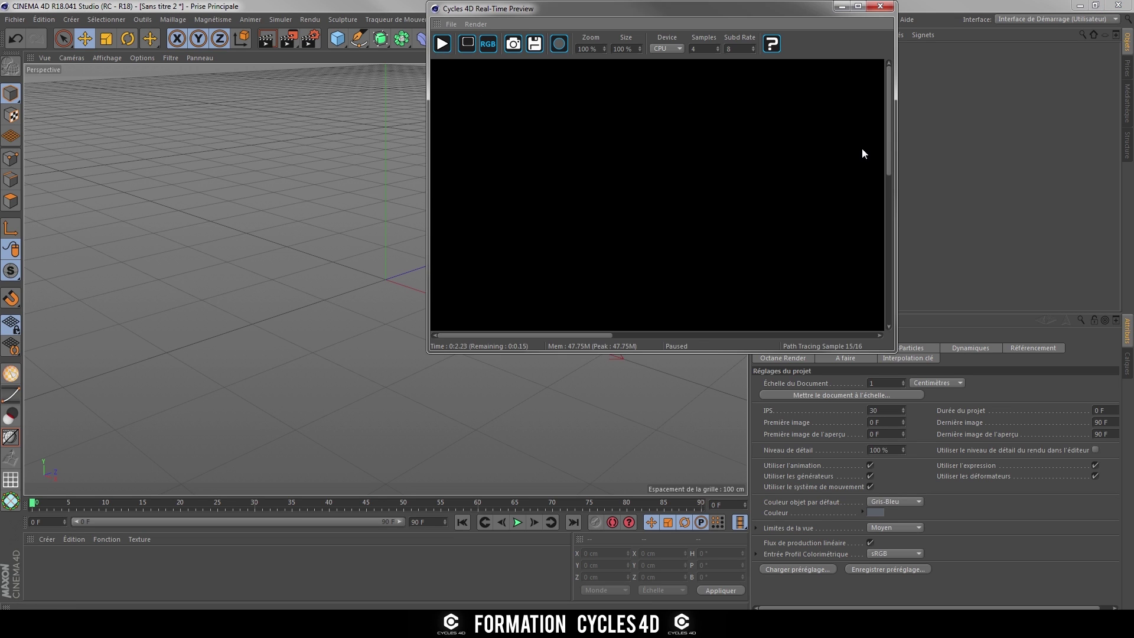
- Set the Real-Time Preview's size to 40 %, samples to 12 and device to CUDA
click(623, 49)
text(40)
key(Return)
click(697, 48)
text(12)
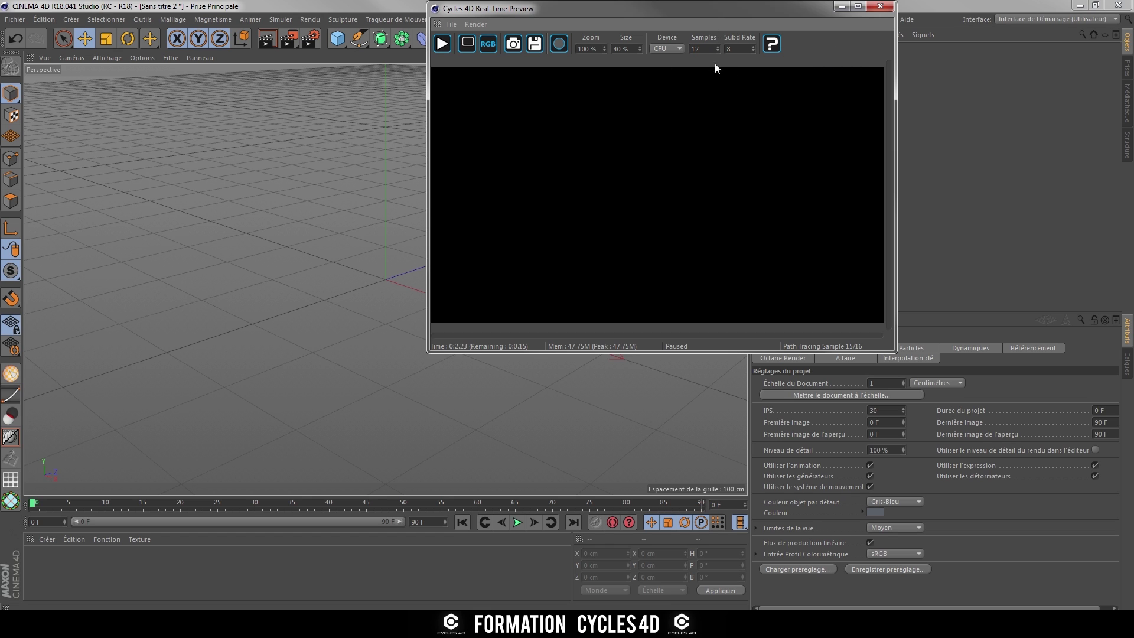
click(664, 49)
click(670, 71)
- Dock the Real-Time Preview alongside the object manager and switch back to the object manager
scroll(591, 98, down, 1)
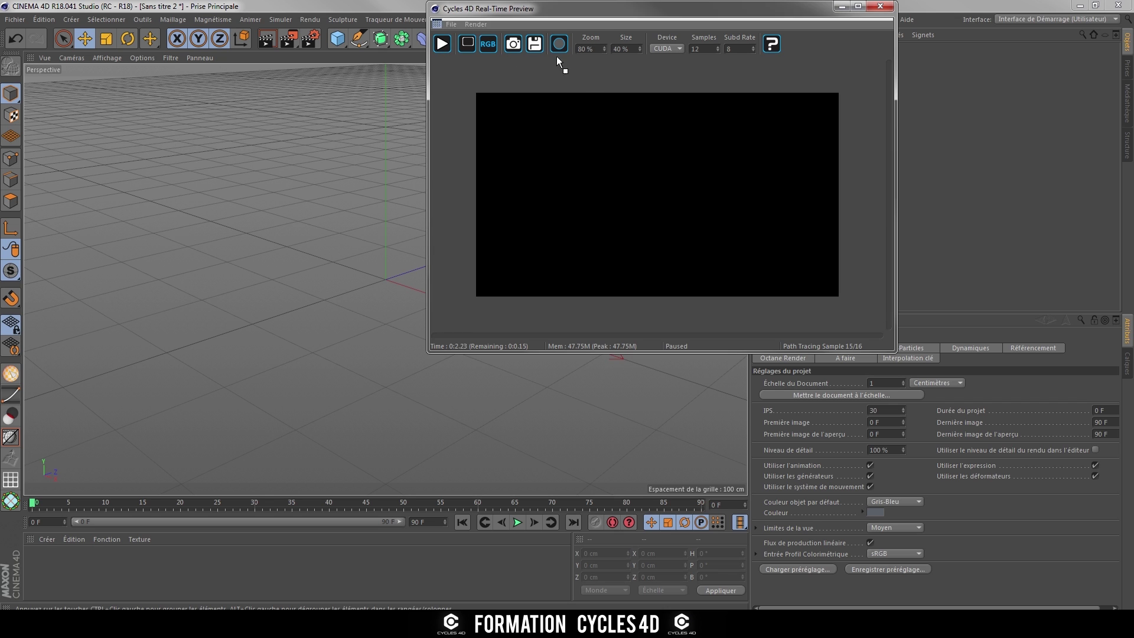
drag(1117, 119, 1125, 130)
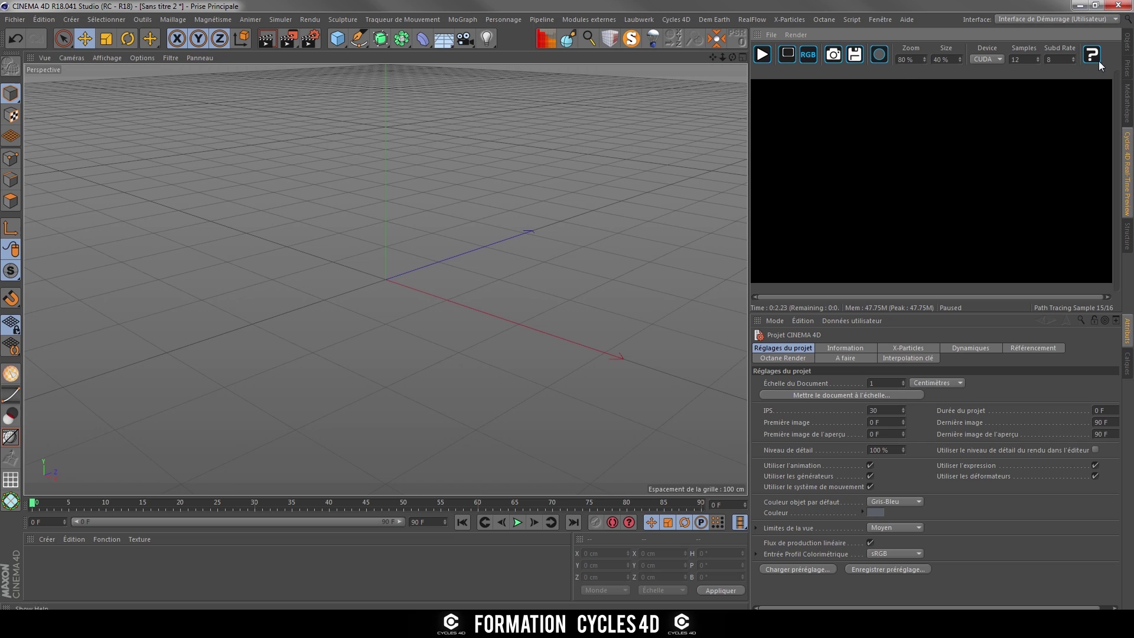
click(1127, 46)
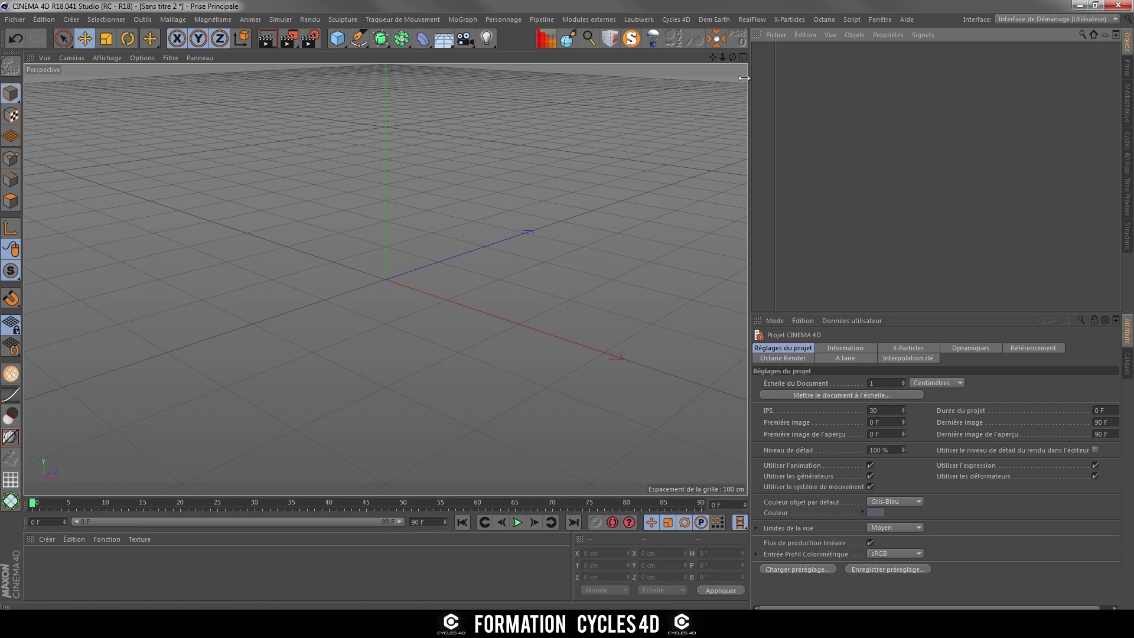
- Add a Cycles 4D cyEnvironment object to the scene and collapse all of its object attribute sections
click(675, 20)
click(679, 47)
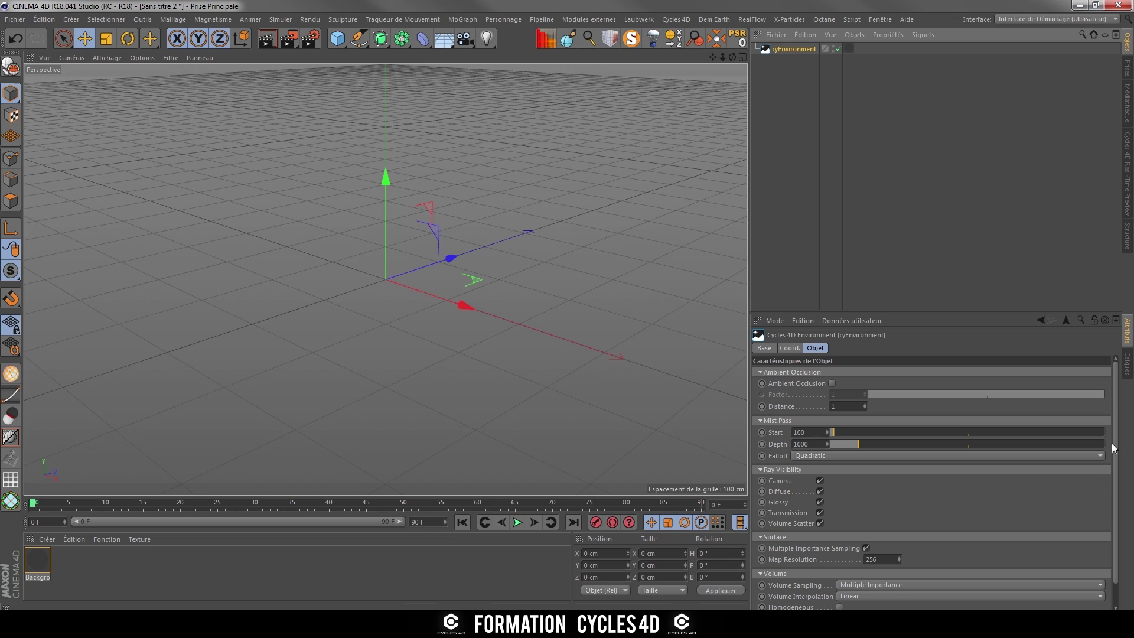
click(884, 560)
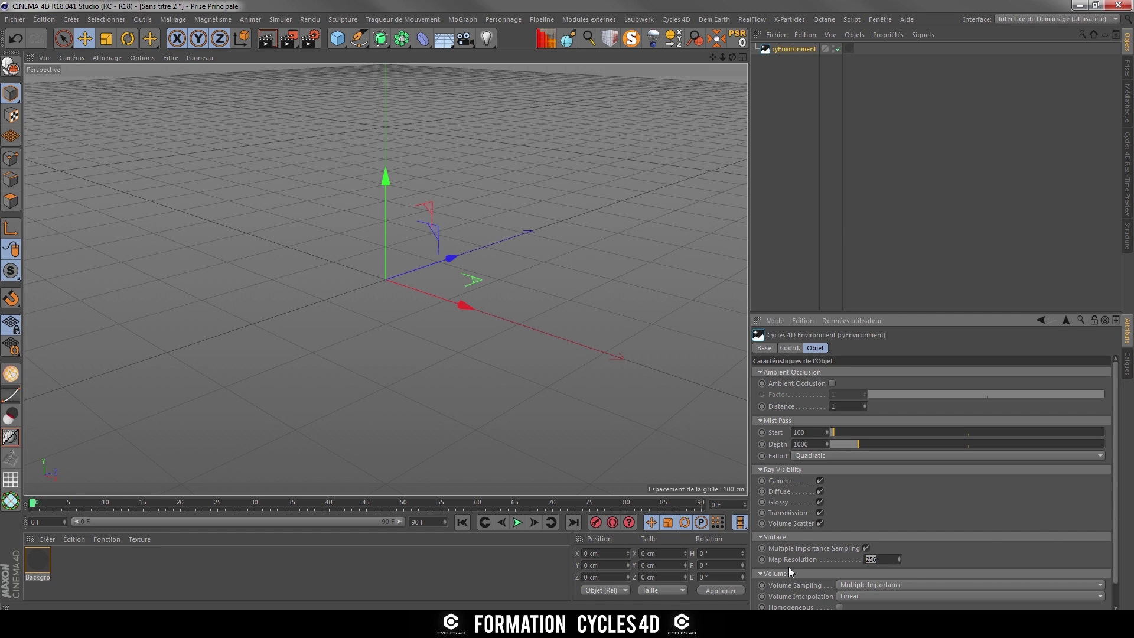
click(974, 537)
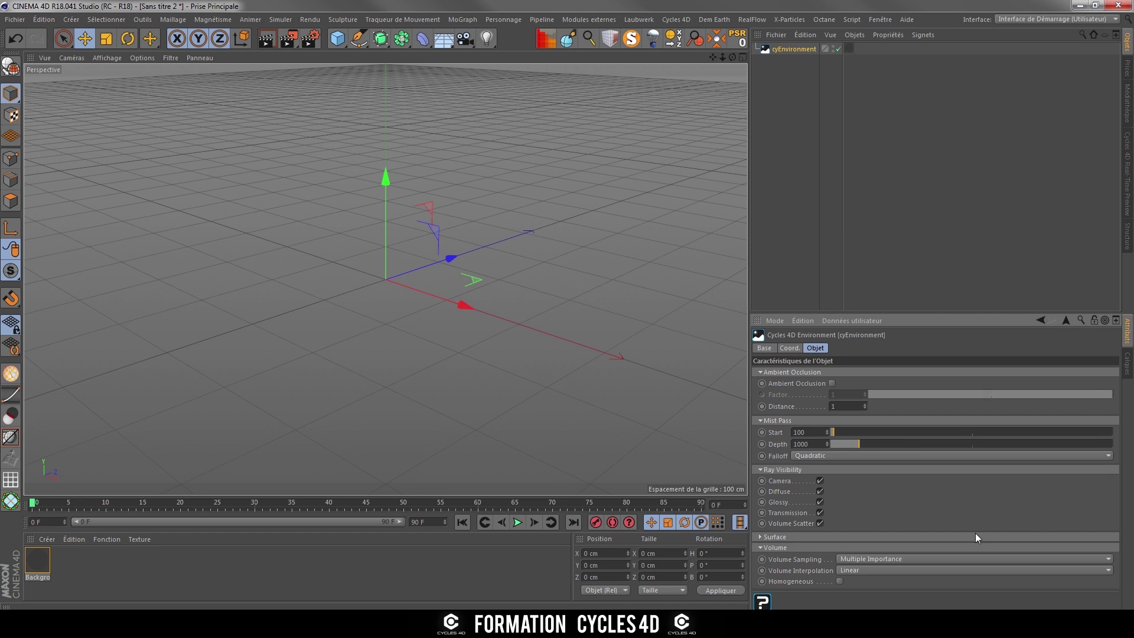
click(765, 547)
click(765, 373)
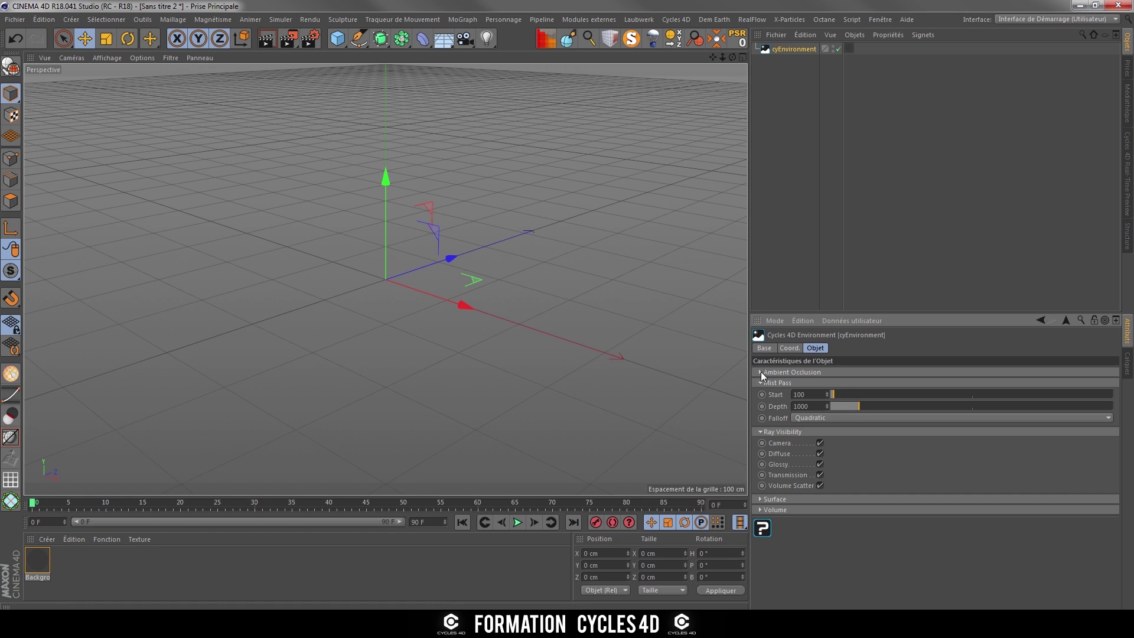
click(759, 382)
click(758, 394)
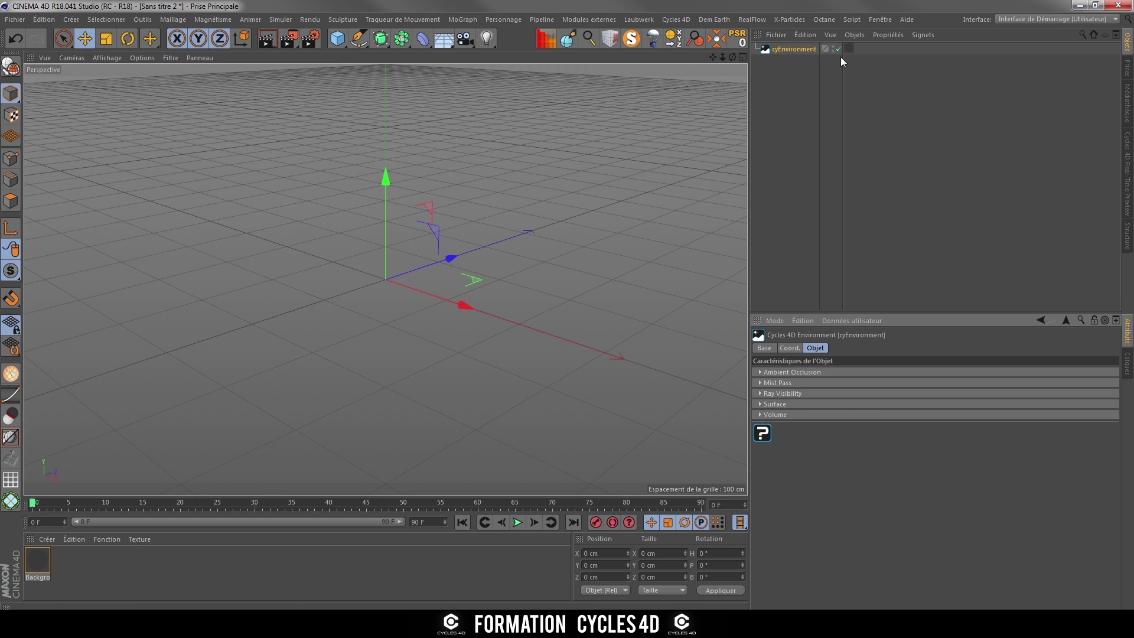
- Add an HDRI Link tag to the cyEnvironment object
right_click(805, 48)
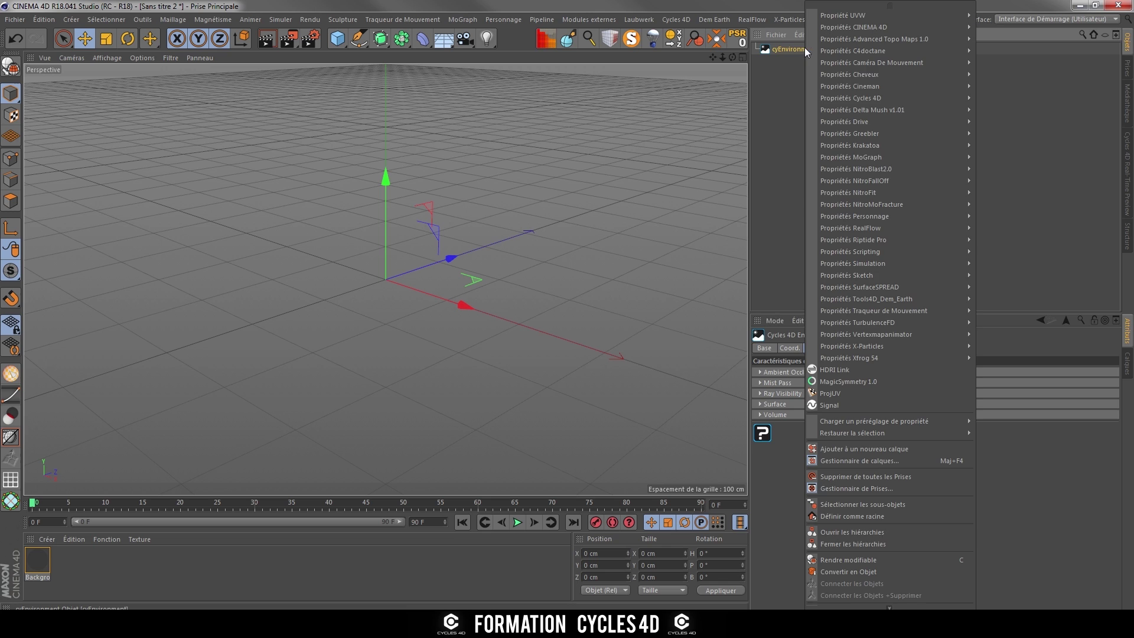
click(821, 372)
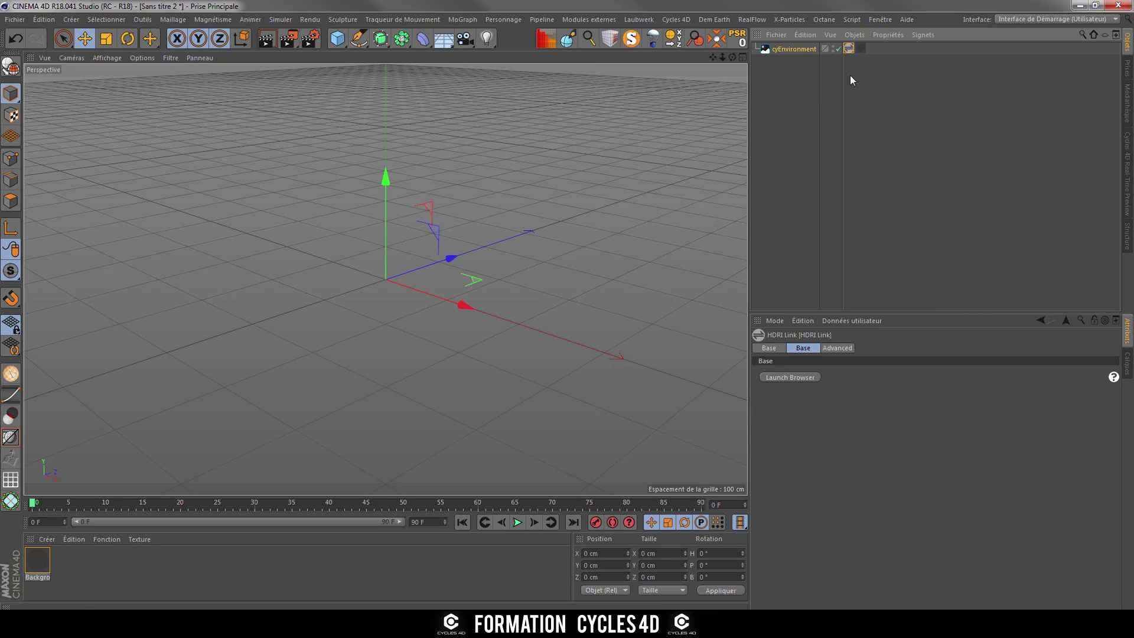
- Open the background material in the Node Editor, enlarging the editor window and widening its node area
double_click(32, 563)
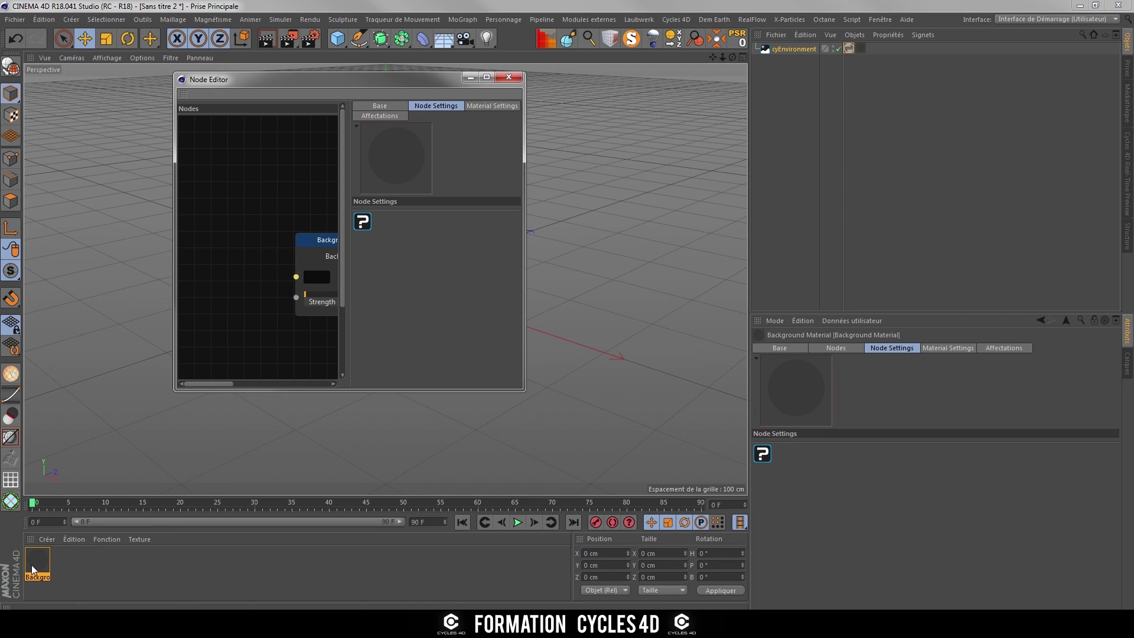
drag(525, 161, 745, 184)
drag(174, 242, 25, 242)
drag(390, 391, 381, 577)
middle_drag(247, 470, 273, 514)
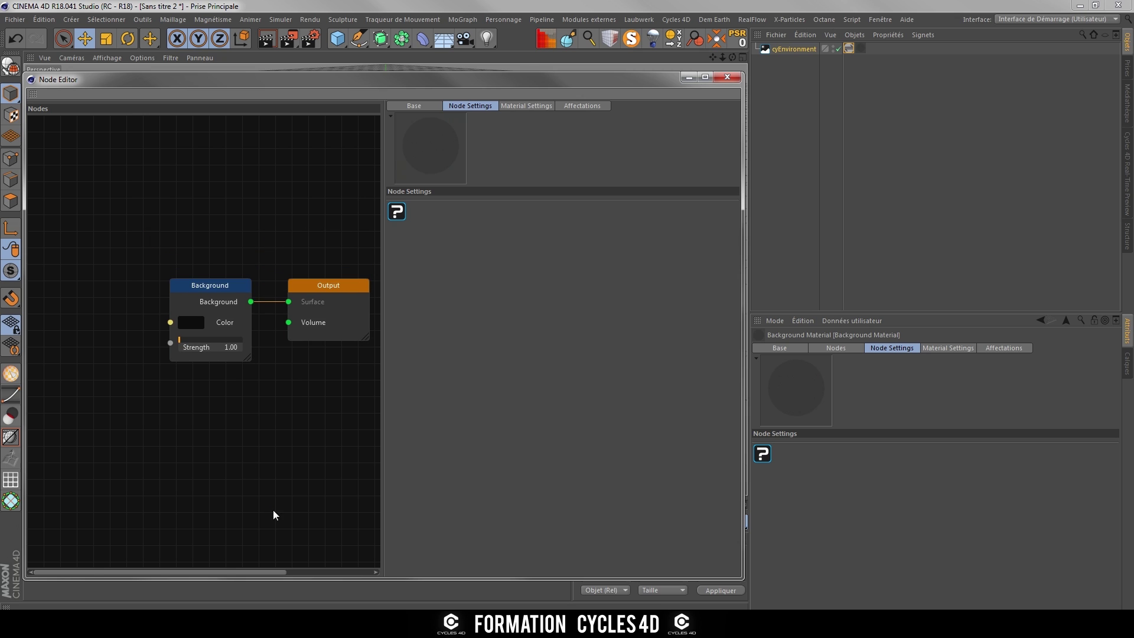
drag(384, 411, 575, 398)
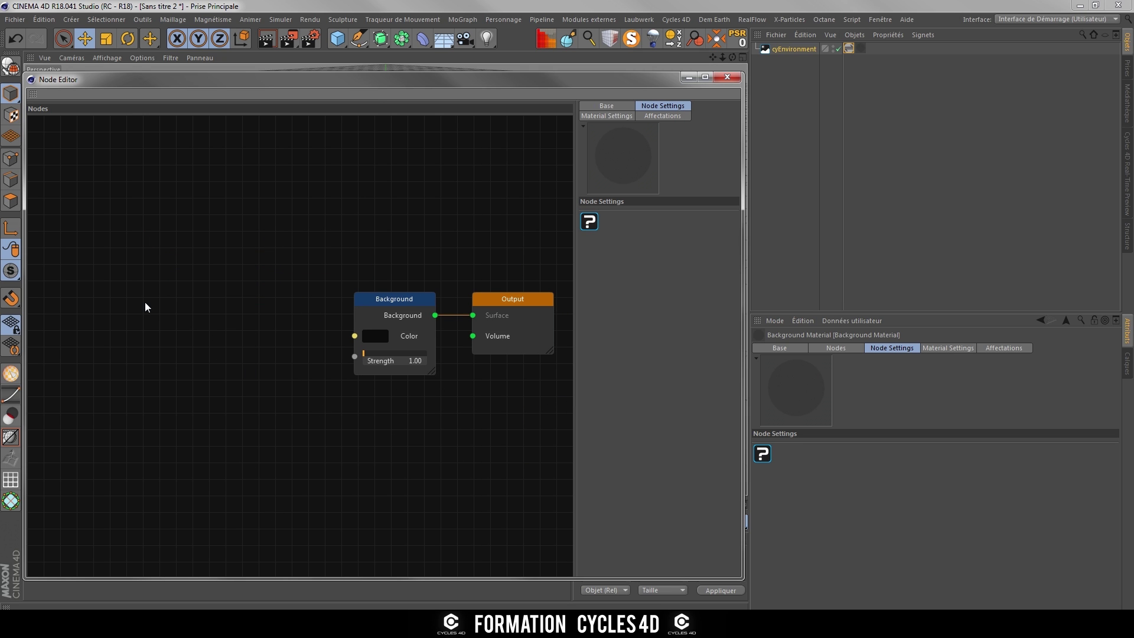
- Add an Environment Texture node and connect its Color output to the Background node's Color input
right_click(114, 307)
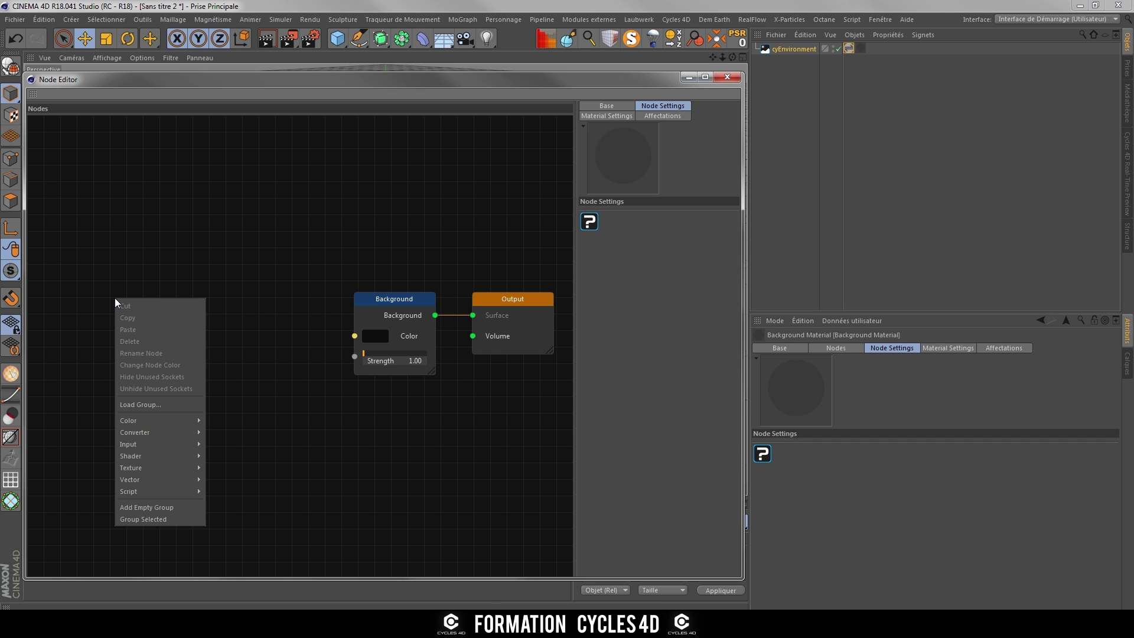
mouse_move(174, 433)
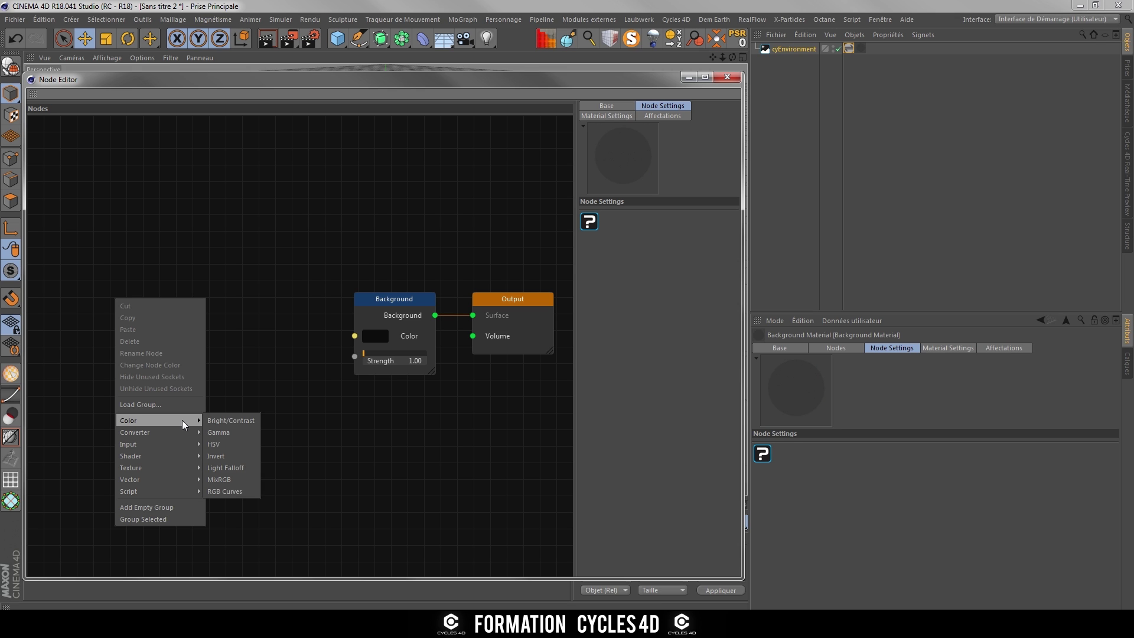
mouse_move(191, 469)
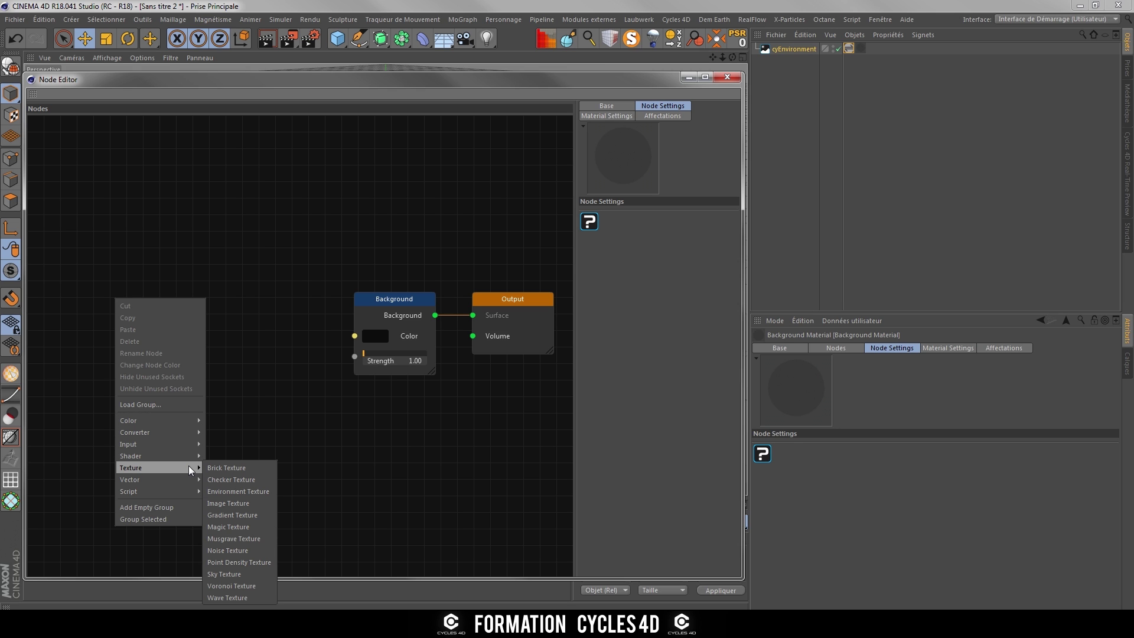
click(236, 491)
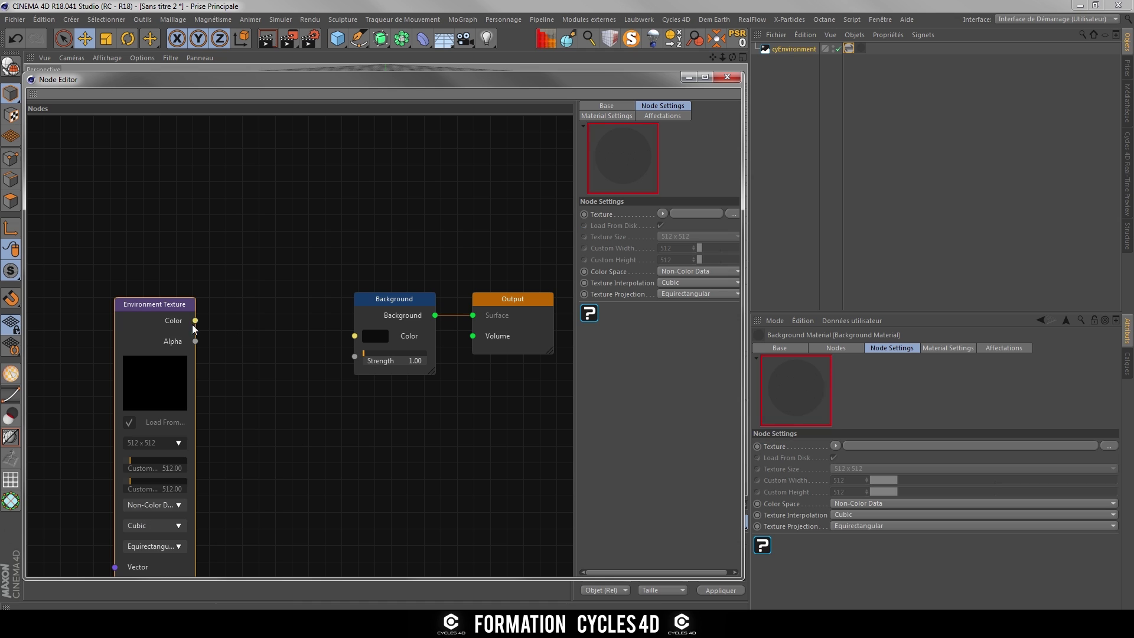
drag(158, 305, 353, 335)
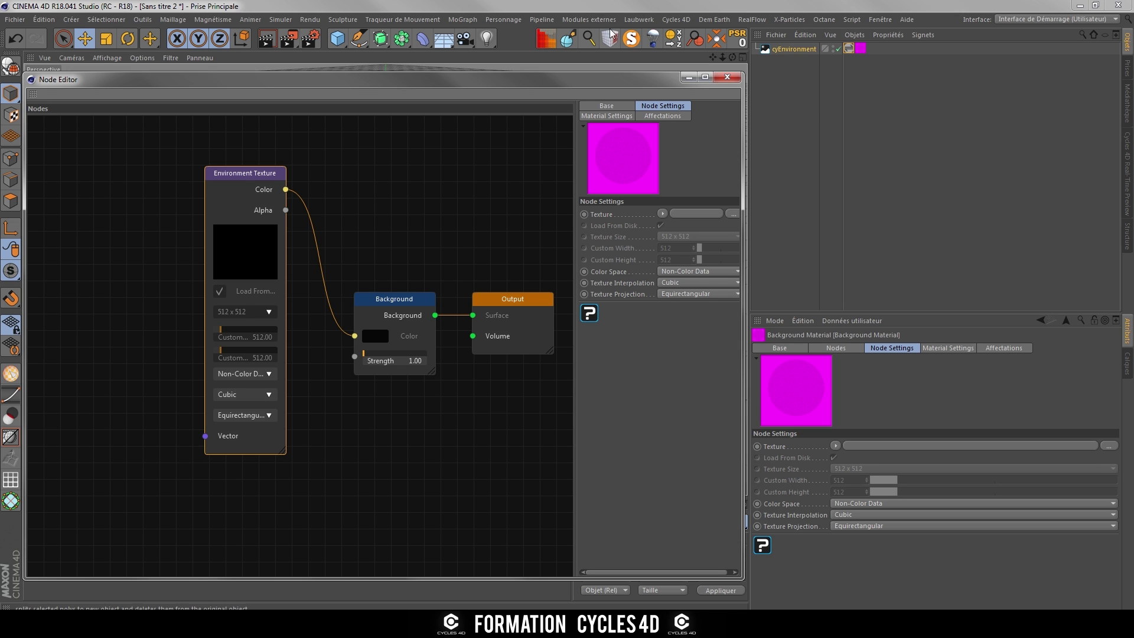
- Link the cyEnvironment's HDRI Link tag to the Environment Texture's Texture parameter, check the real-time preview and close the Node Editor
drag(609, 214, 852, 49)
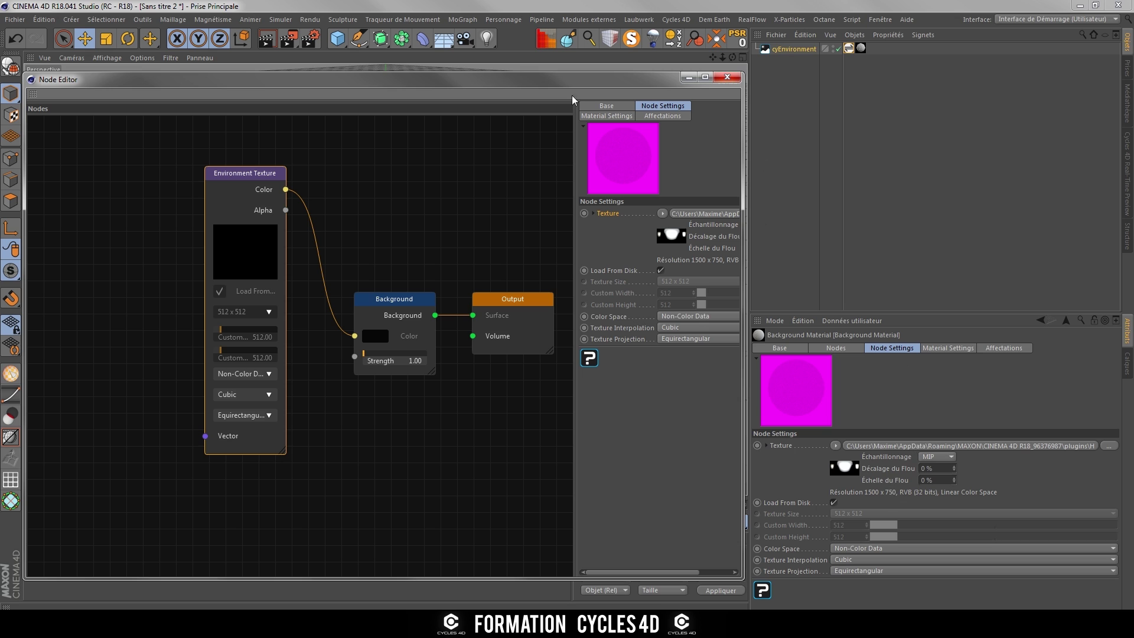
click(1126, 154)
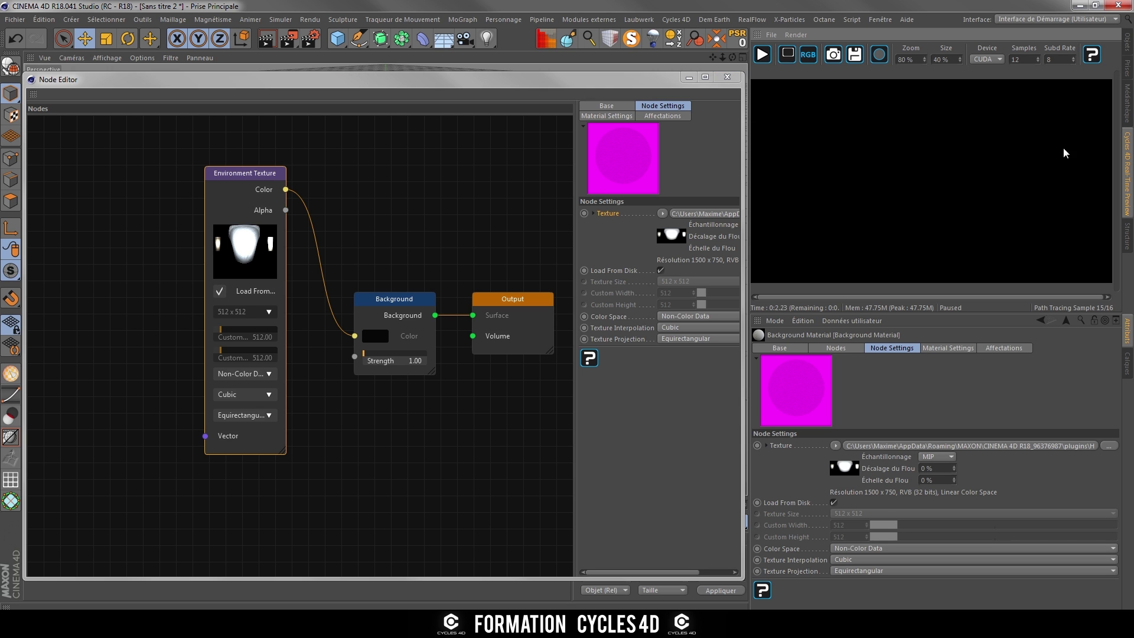
click(244, 176)
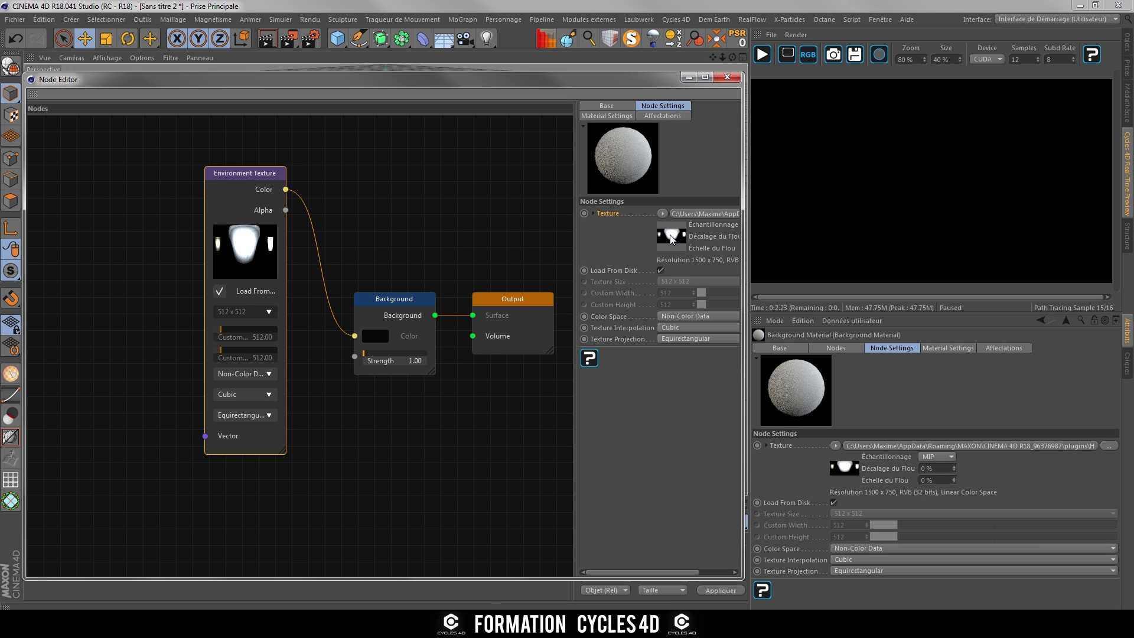
click(728, 78)
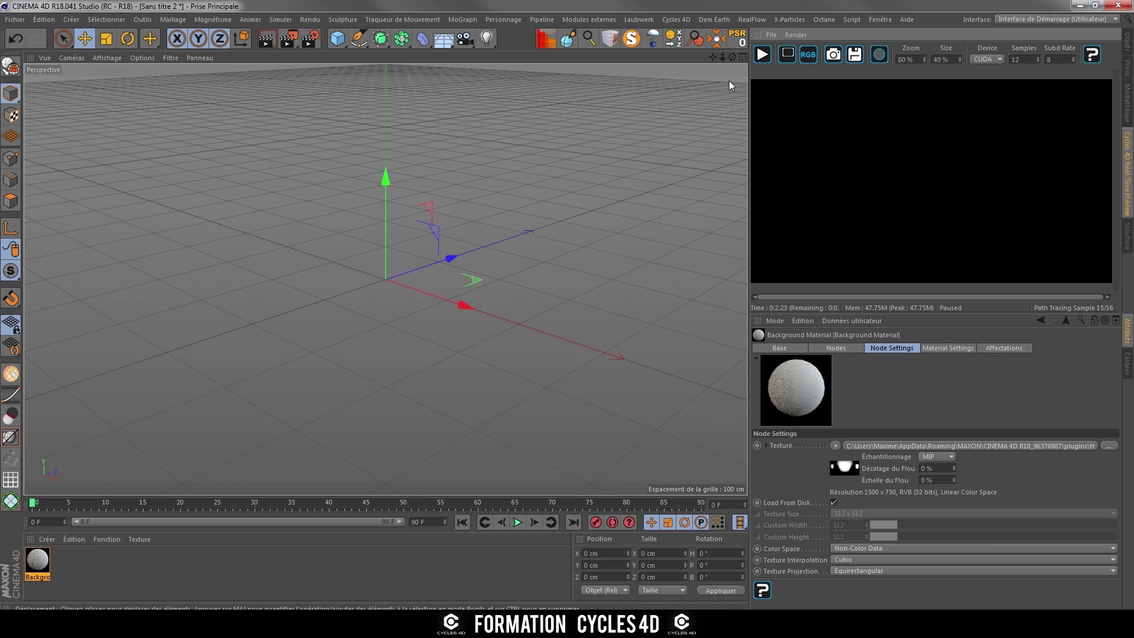
- Switch to the Dino.c4d scene and examine its background texture tag, camera tag, Generic Head Bust and xpTrail objects
click(1128, 46)
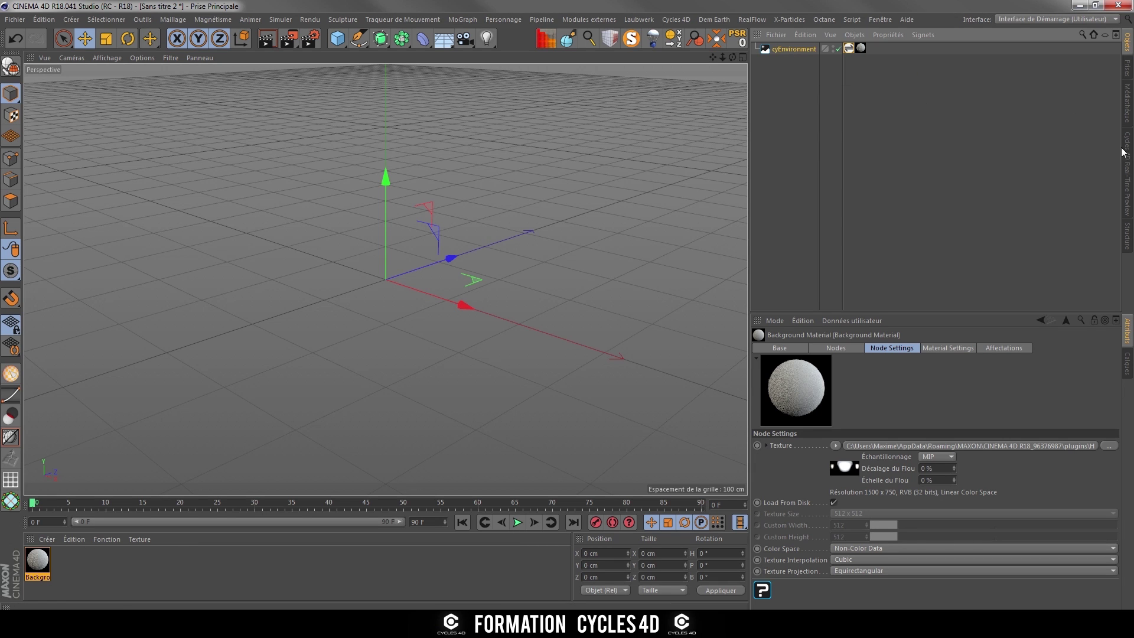
click(1127, 105)
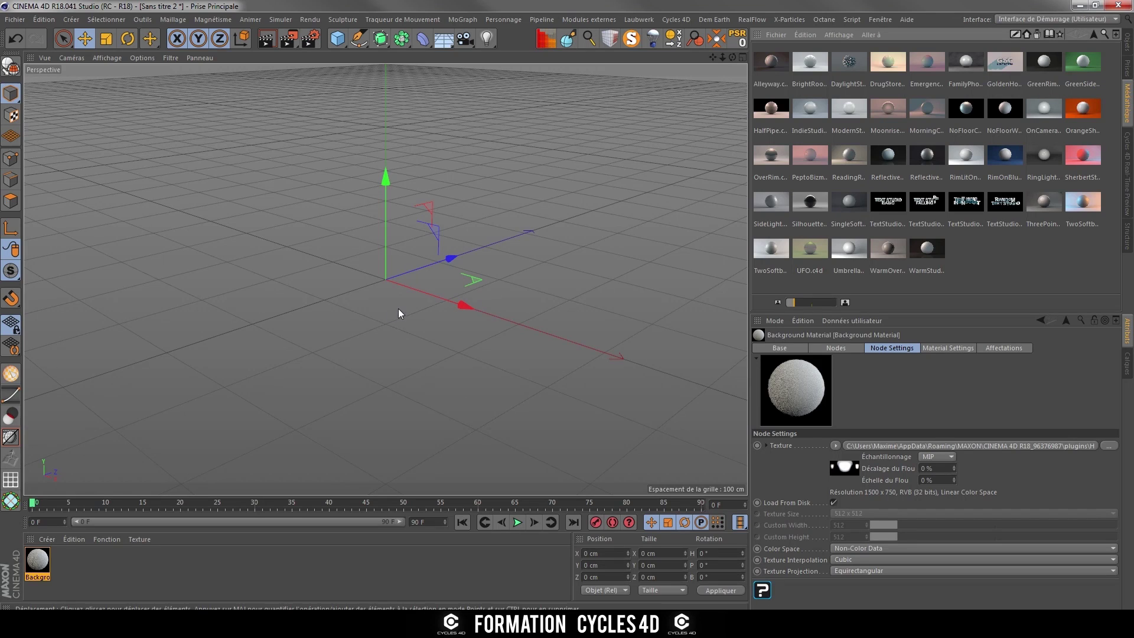
click(882, 21)
click(893, 309)
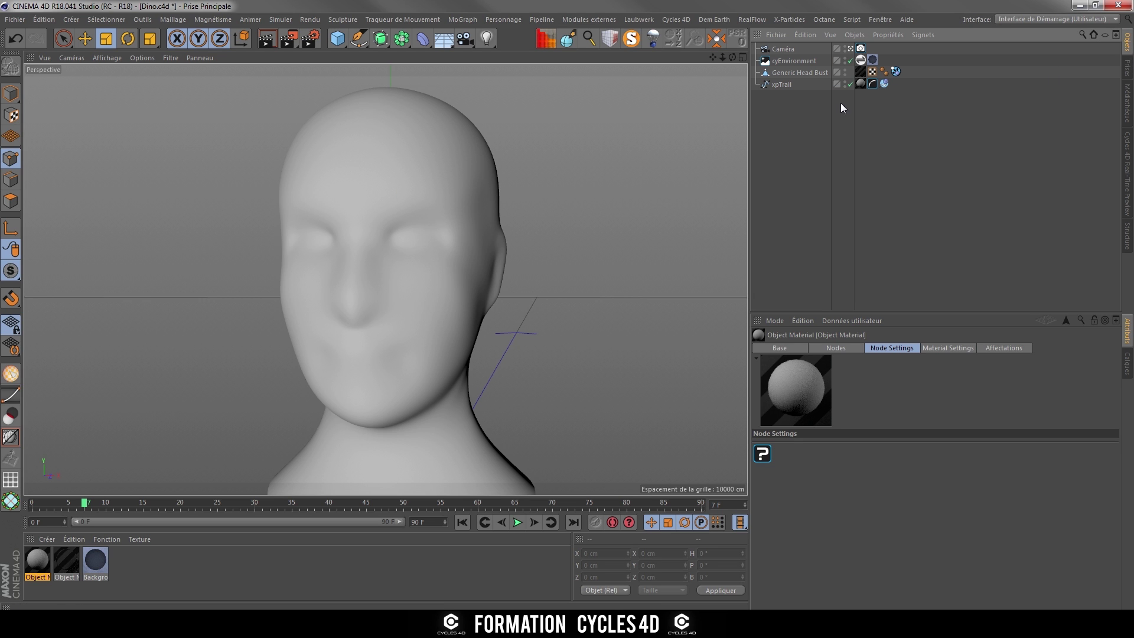
click(873, 60)
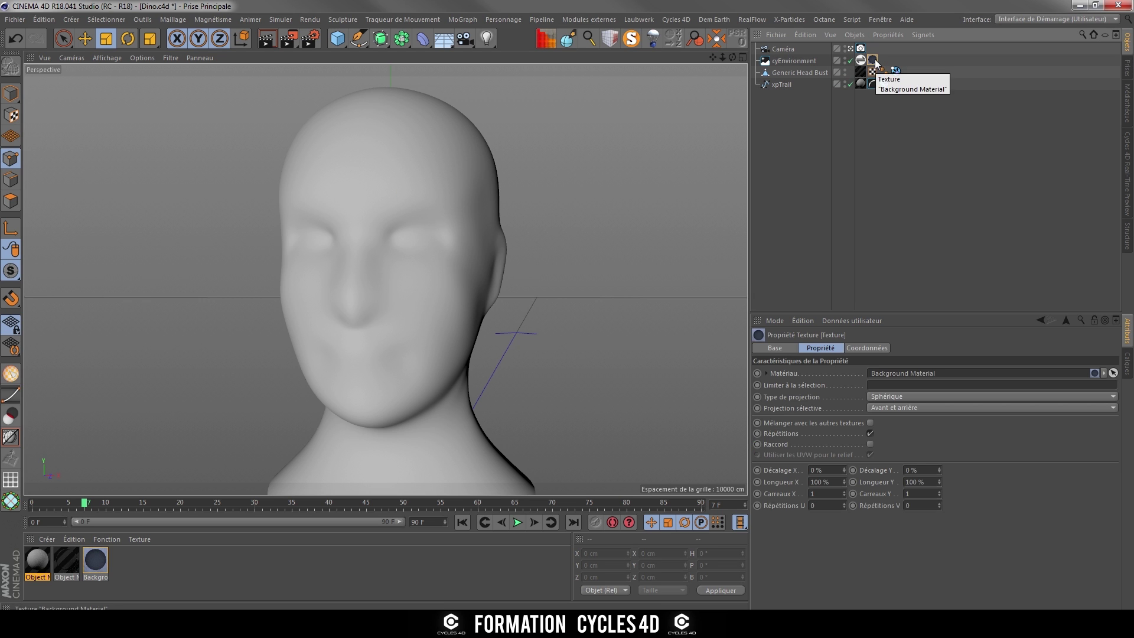
click(781, 50)
click(861, 49)
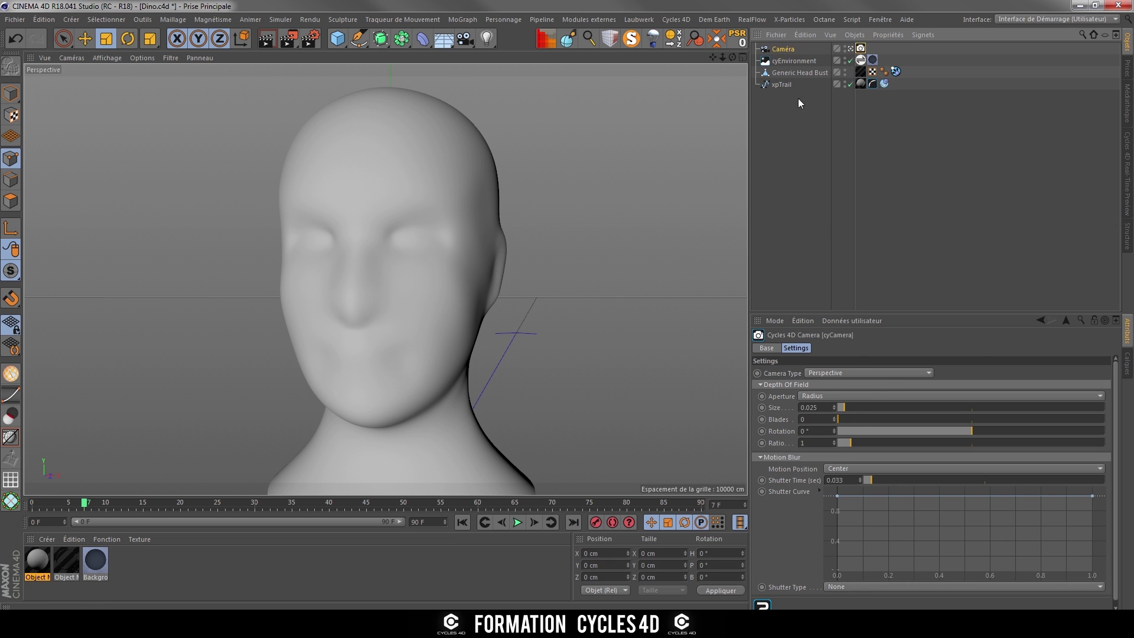
click(786, 72)
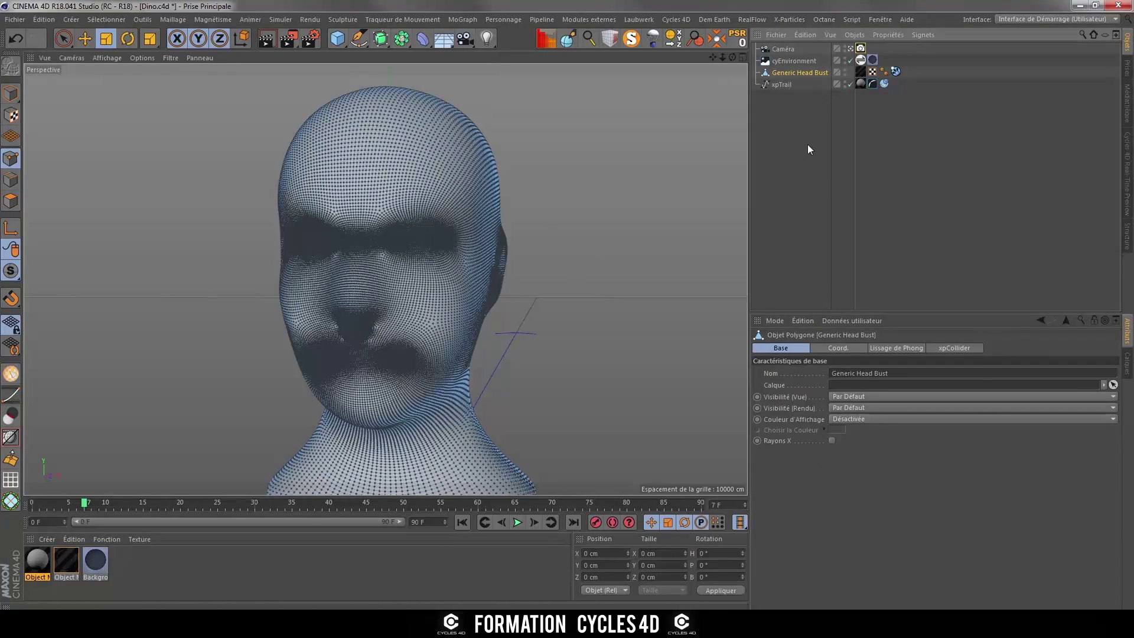
click(781, 84)
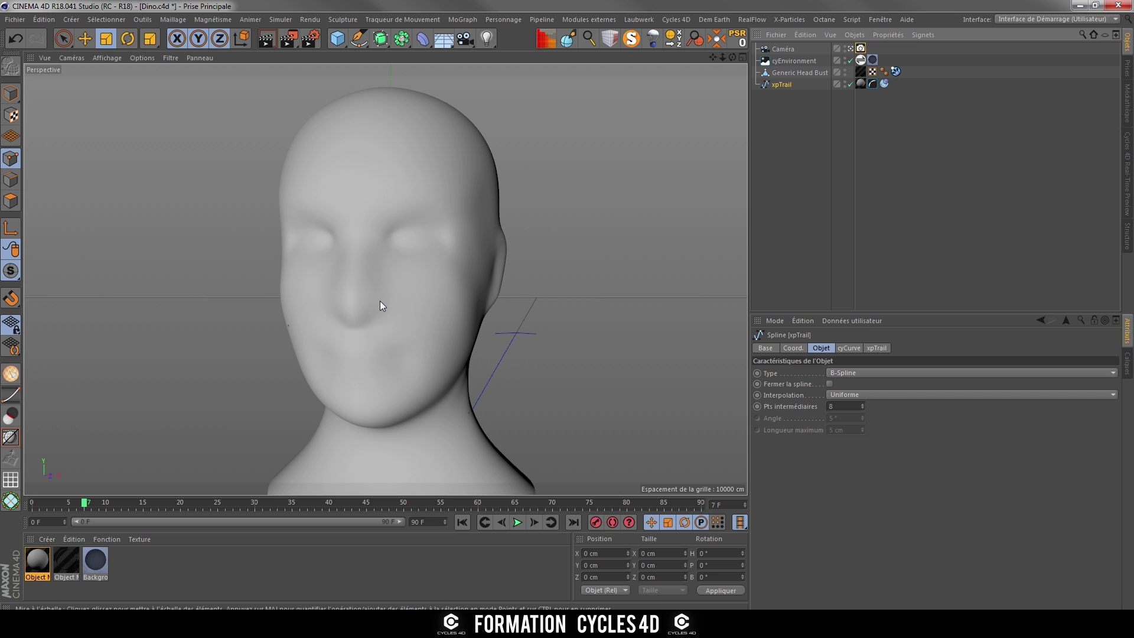
click(881, 22)
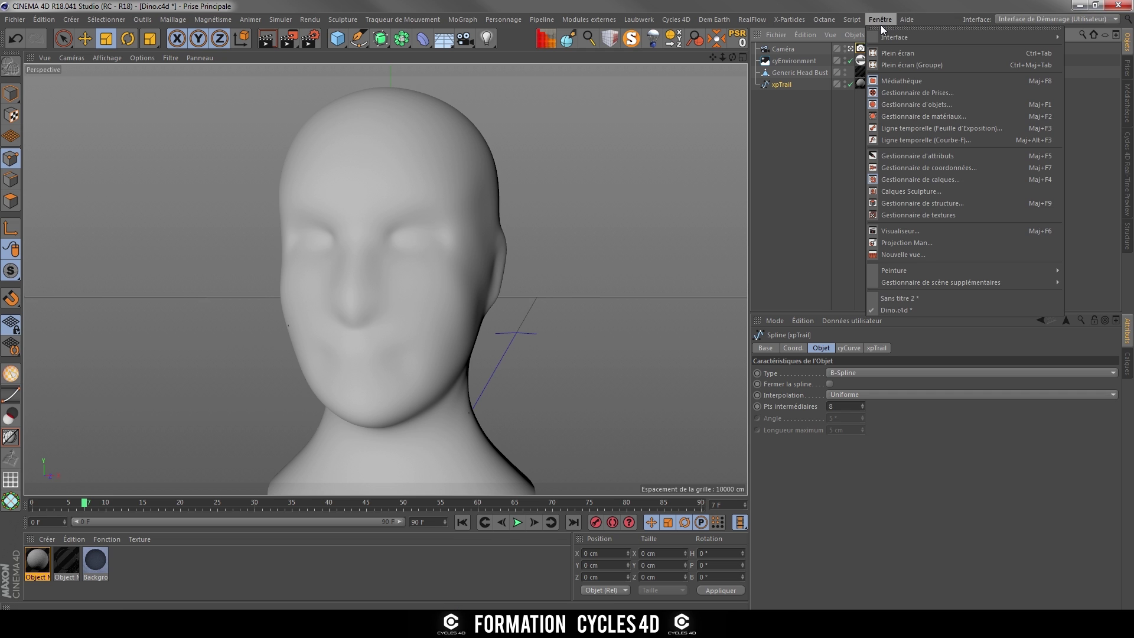
click(768, 260)
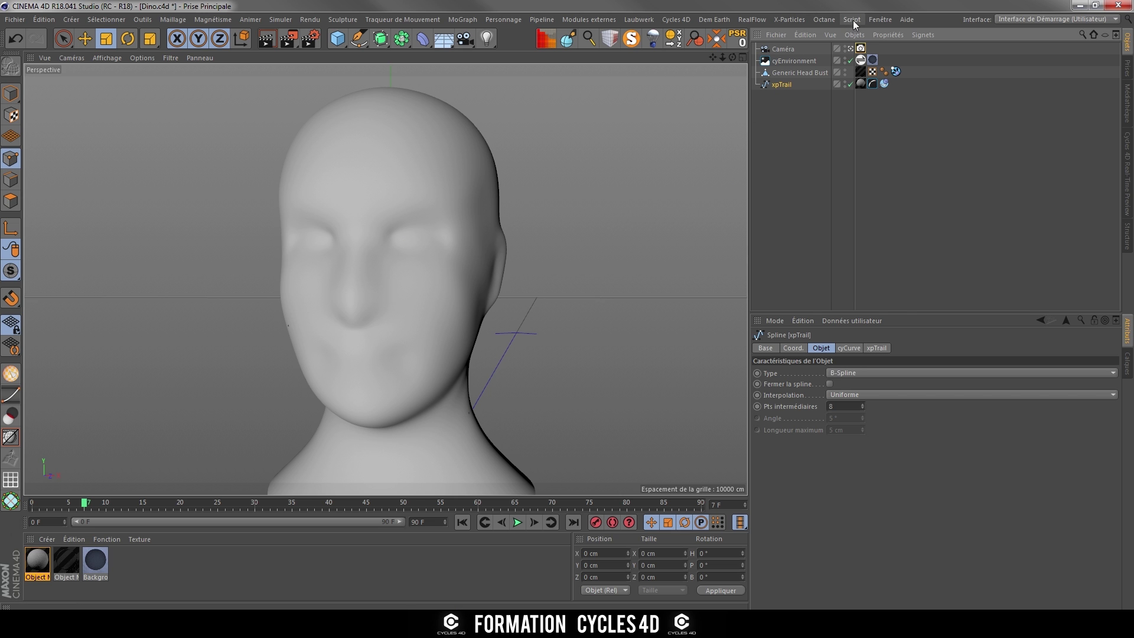
- Copy the Generic Head Bust from Dino.c4d, paste it into the Sans titre 2 scene and frame it in the viewport
click(879, 20)
mouse_move(913, 273)
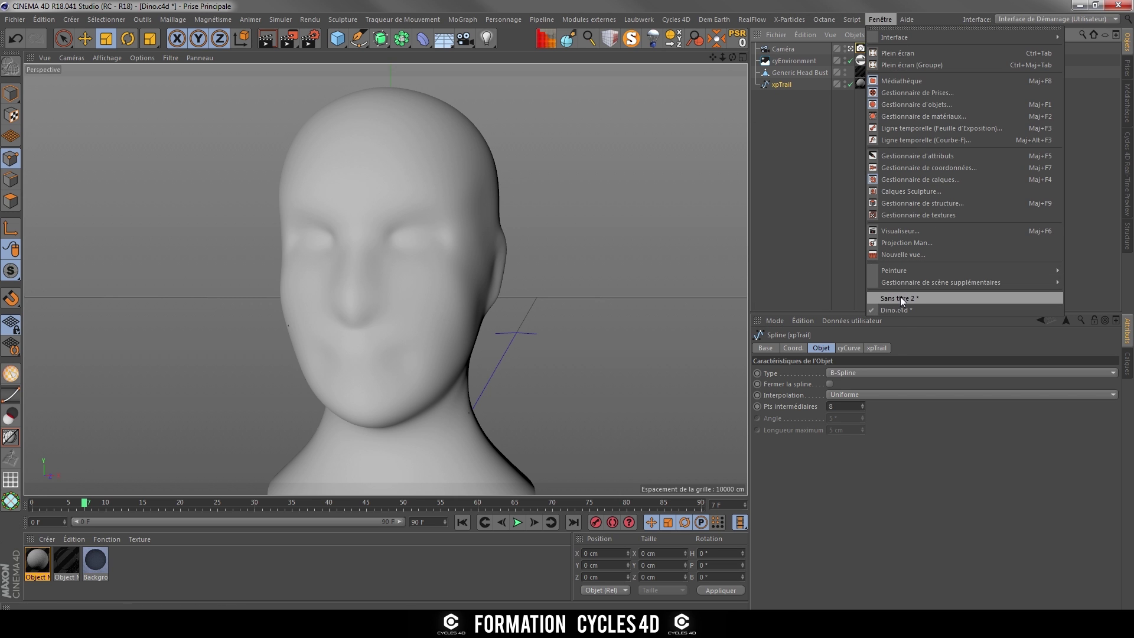
click(900, 297)
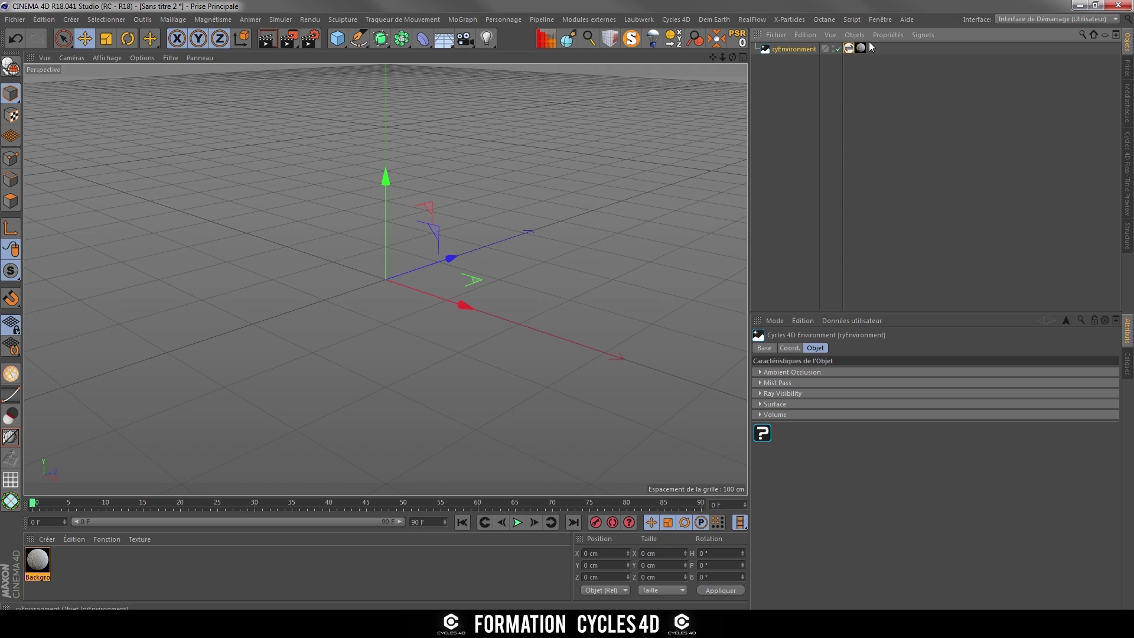
click(879, 19)
click(894, 309)
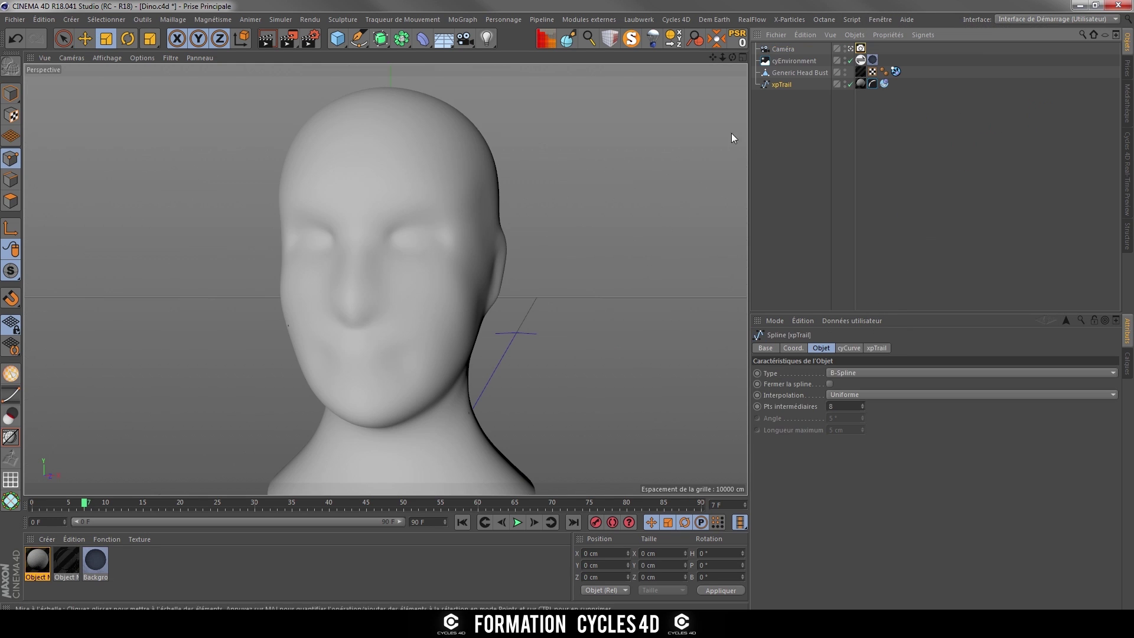
click(788, 72)
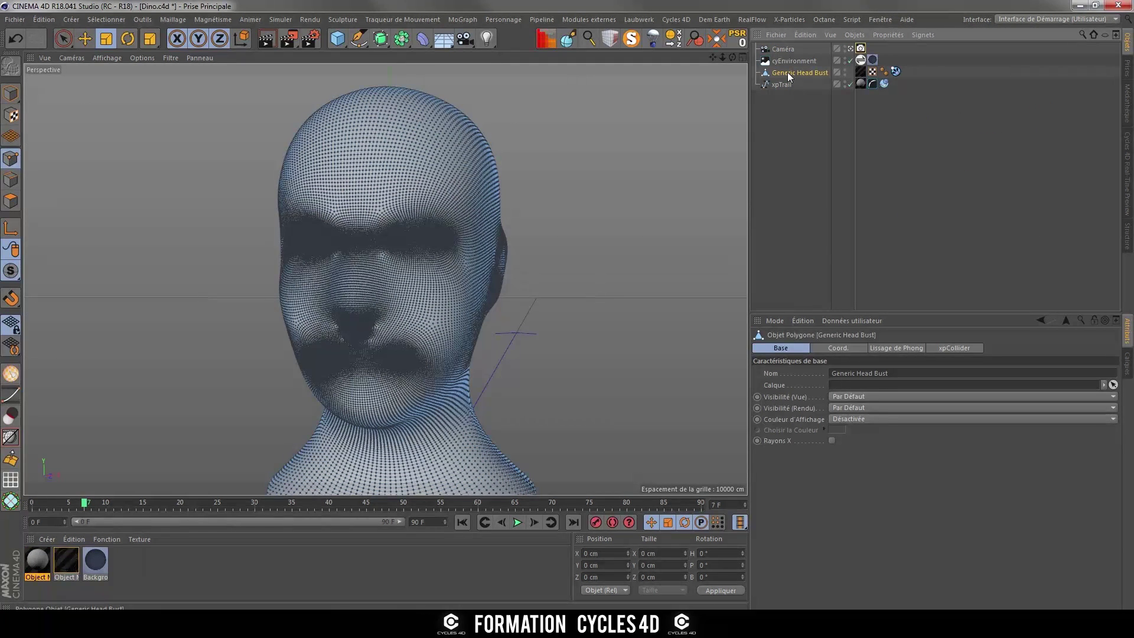
click(875, 20)
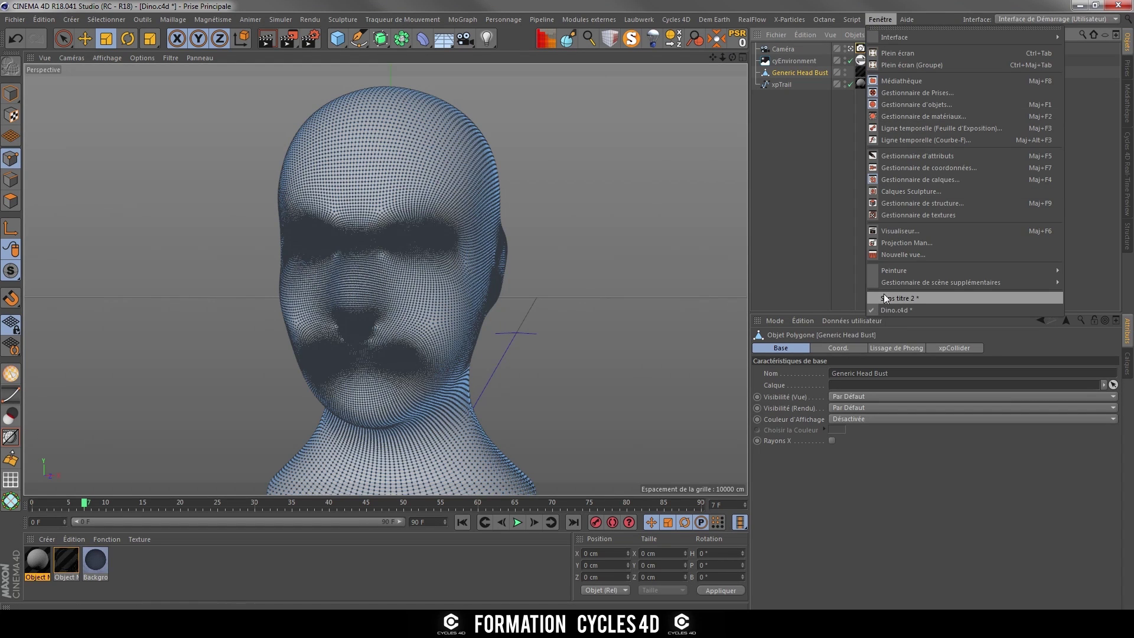
click(922, 298)
key(ctrl+v)
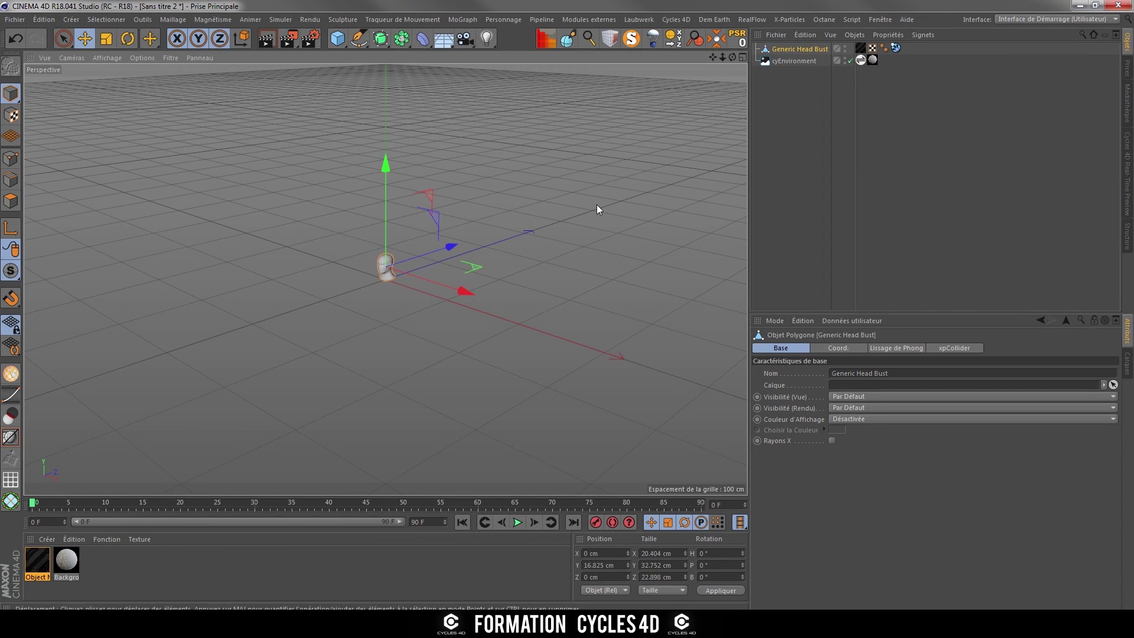
scroll(392, 274, up, 10)
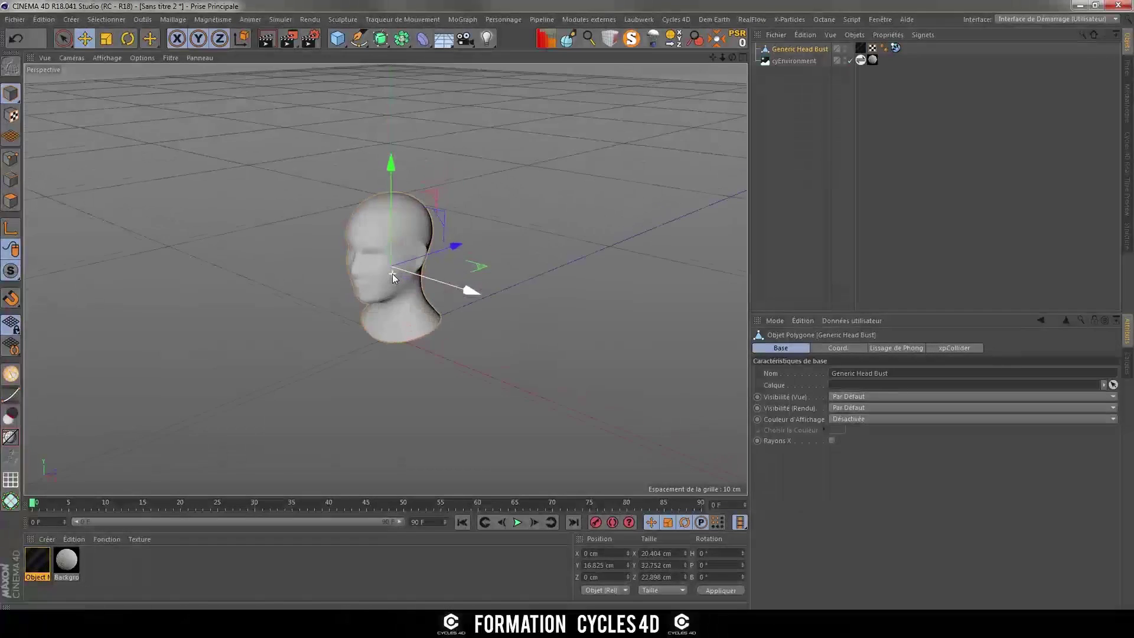
alt+drag(351, 297, 341, 279)
- Delete the pasted bust's xpCollider and texture tags, along with its black striped Object Material
click(896, 48)
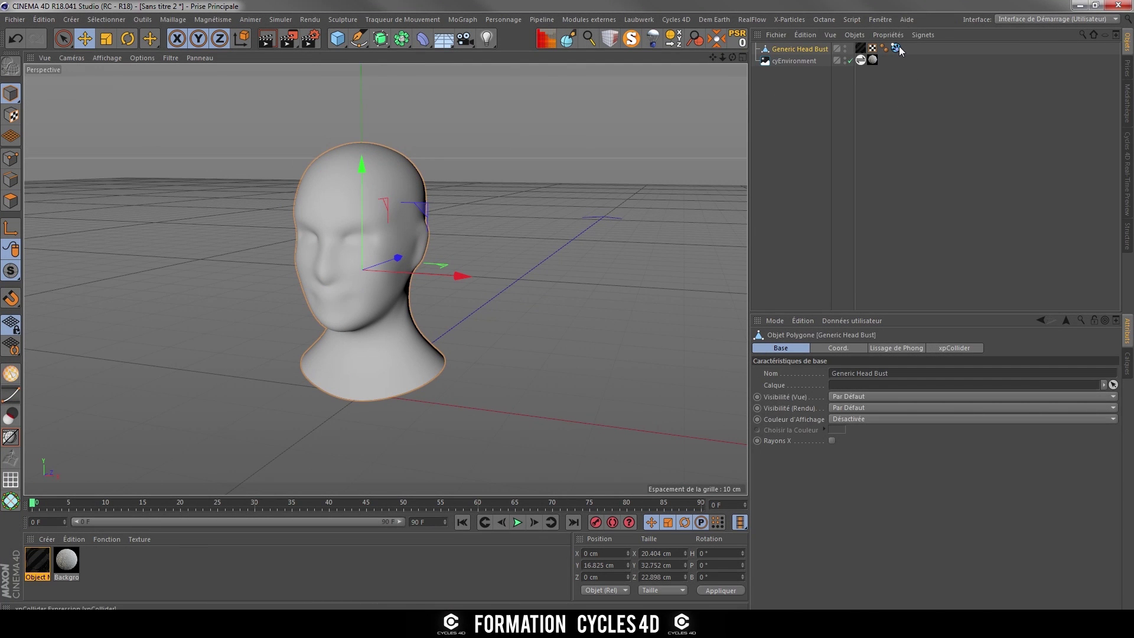
key(Delete)
click(861, 50)
key(Delete)
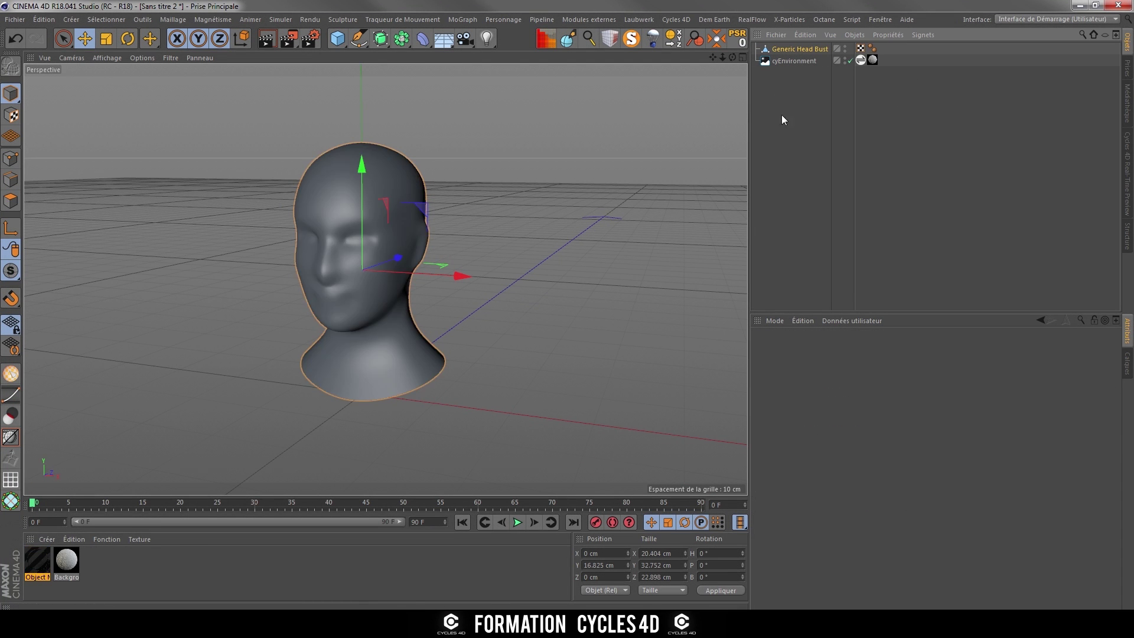
click(37, 560)
key(Delete)
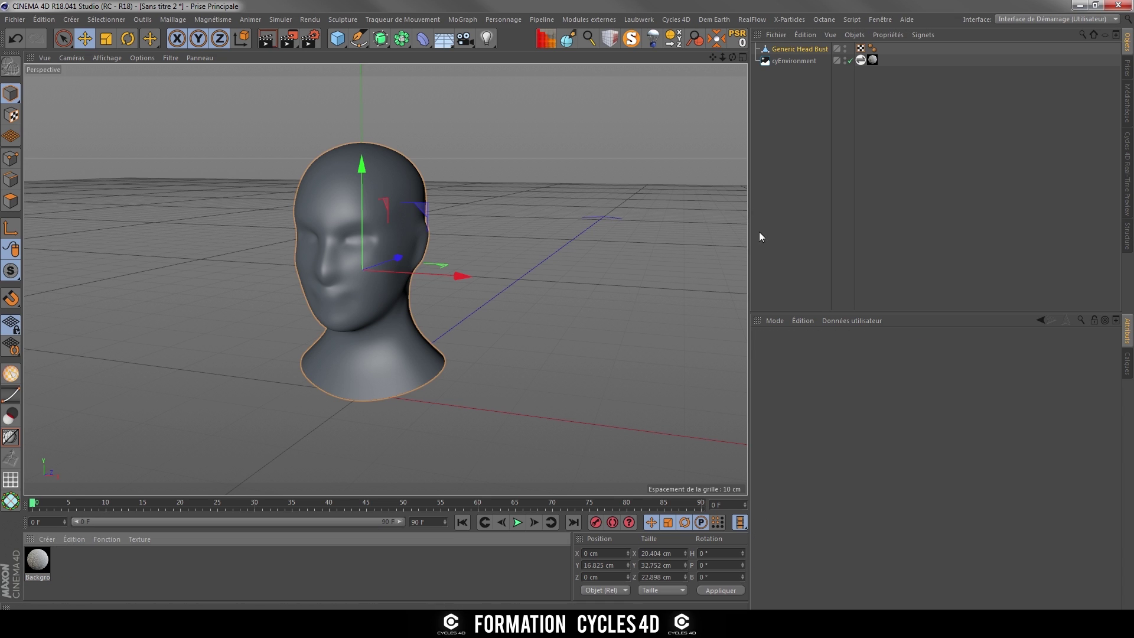
- Hide the pasted head bust and load the Generic Head Bust preset from Base Meshes, searching the preset library for "base"
click(845, 47)
click(1127, 103)
click(1093, 36)
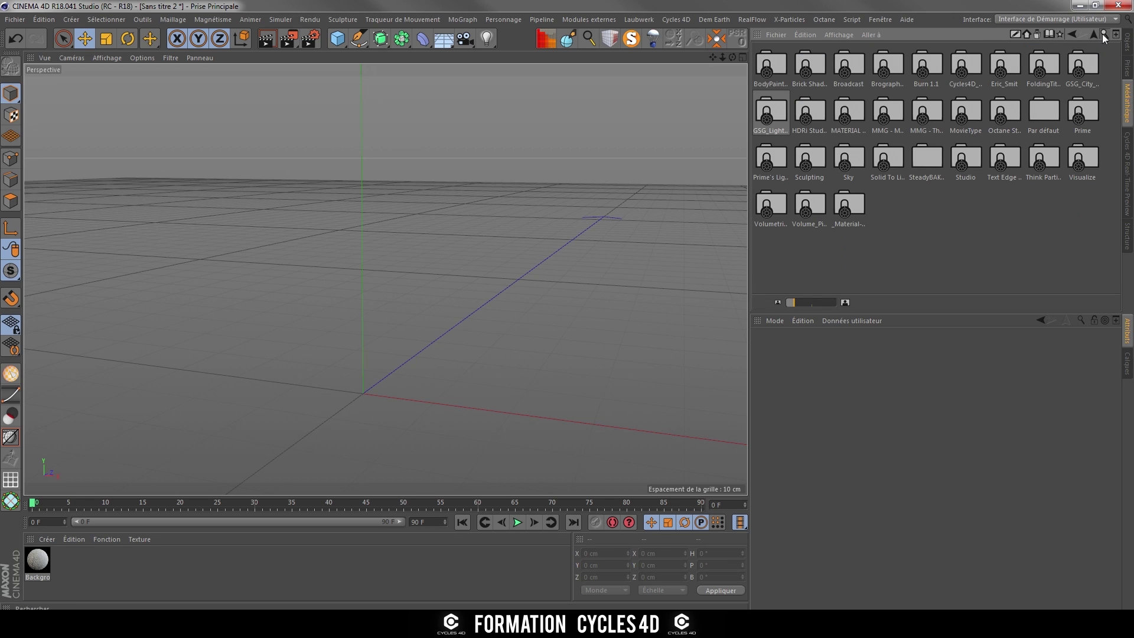
click(1102, 34)
double_click(947, 65)
text(base)
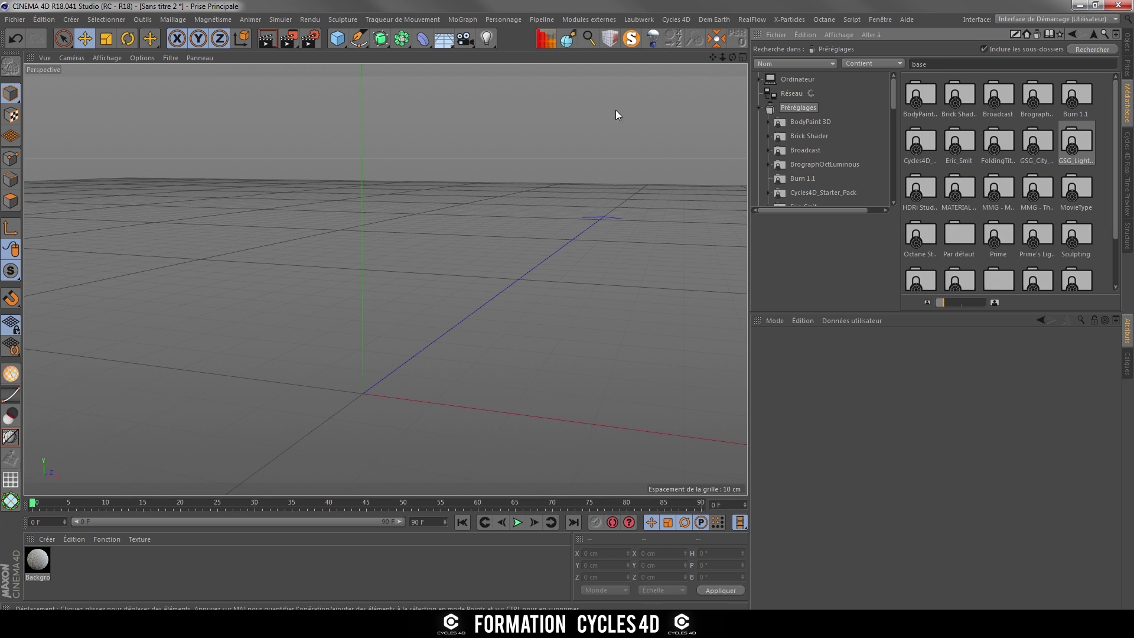
click(1079, 49)
double_click(930, 94)
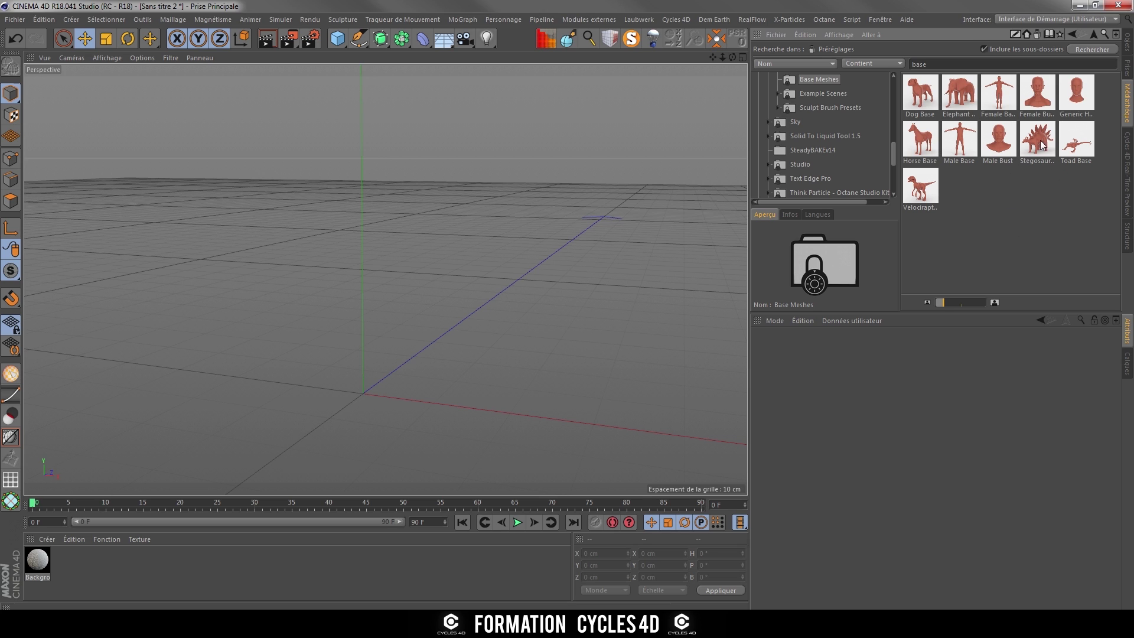
double_click(1076, 97)
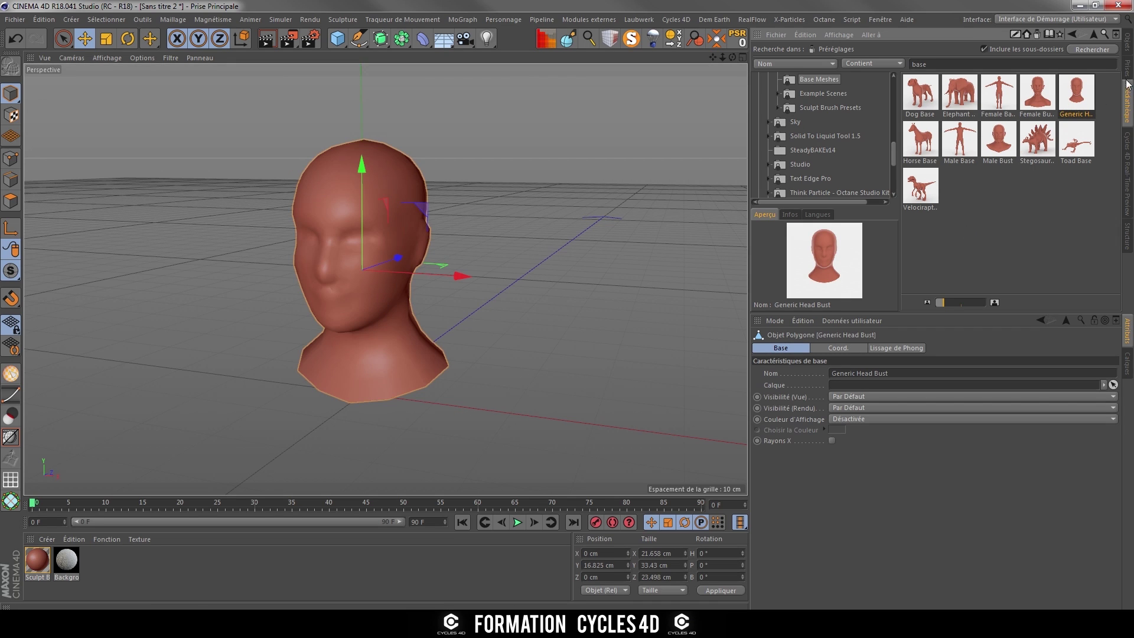
- Delete the texture tag from the newly loaded Generic Head Bust and remove its red sculpt material from the scene
click(1126, 50)
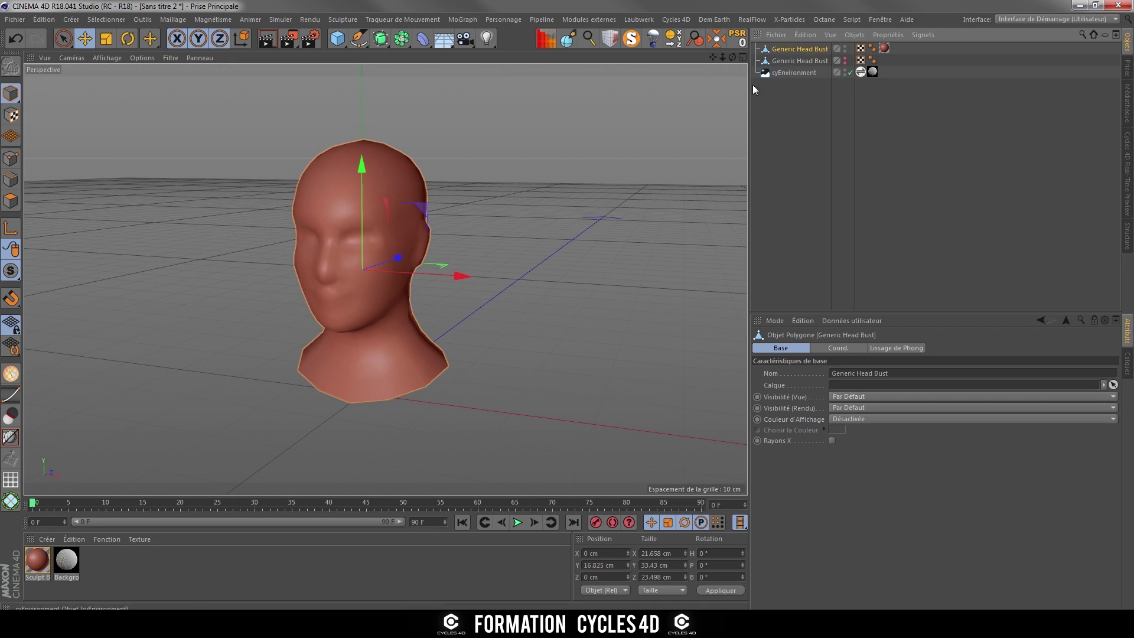
click(883, 50)
key(Delete)
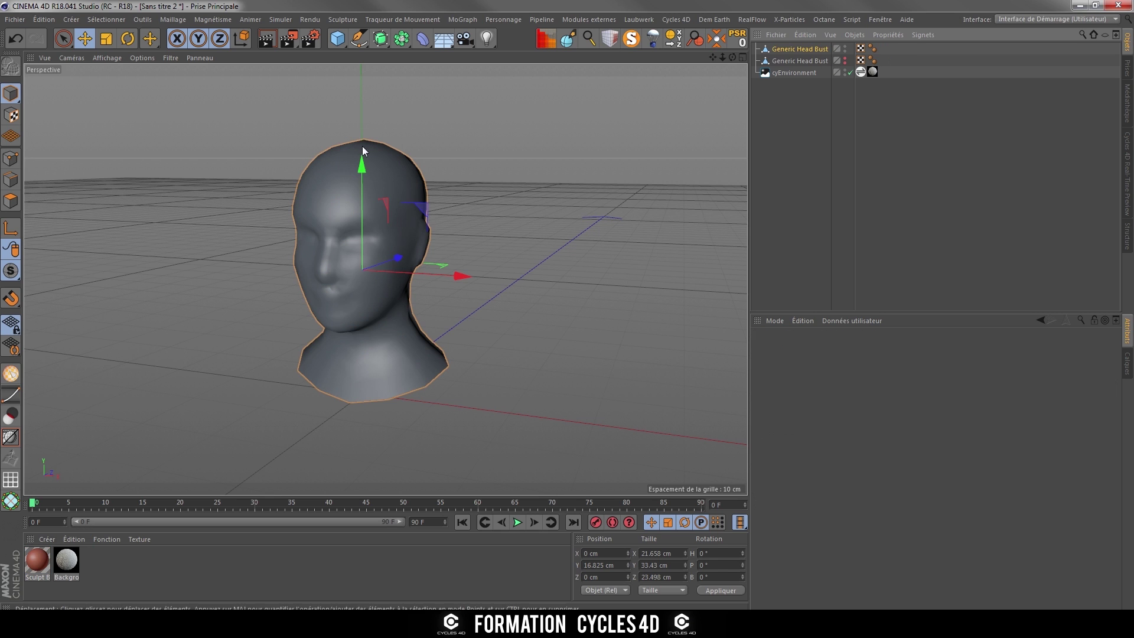
click(38, 560)
key(Delete)
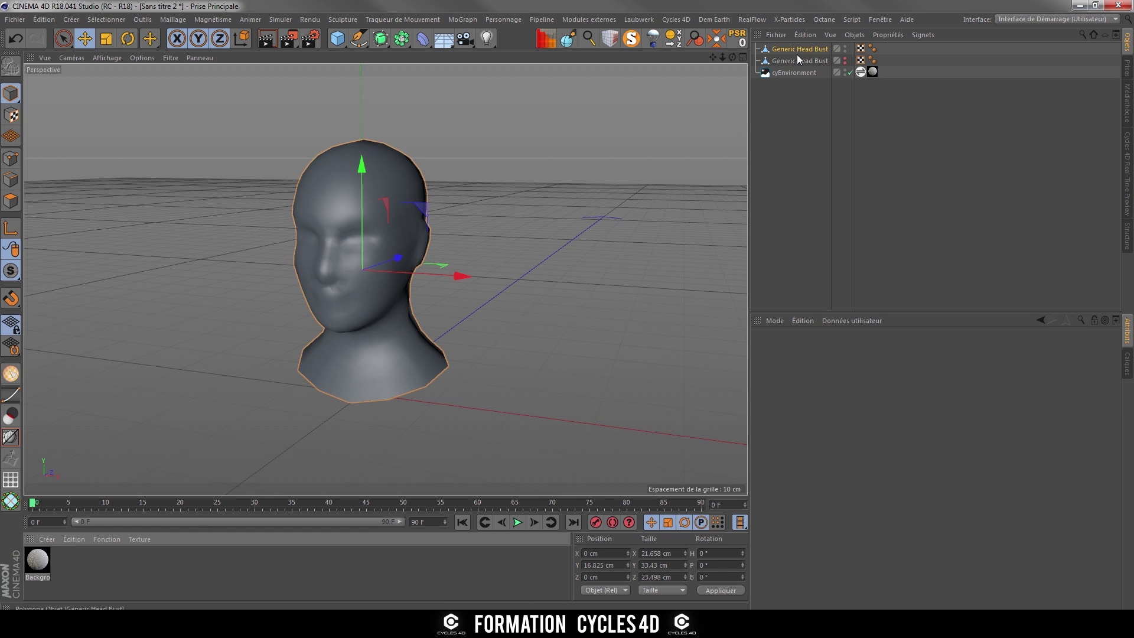
- Add a Subdivision Surface object to the scene
click(380, 39)
click(425, 56)
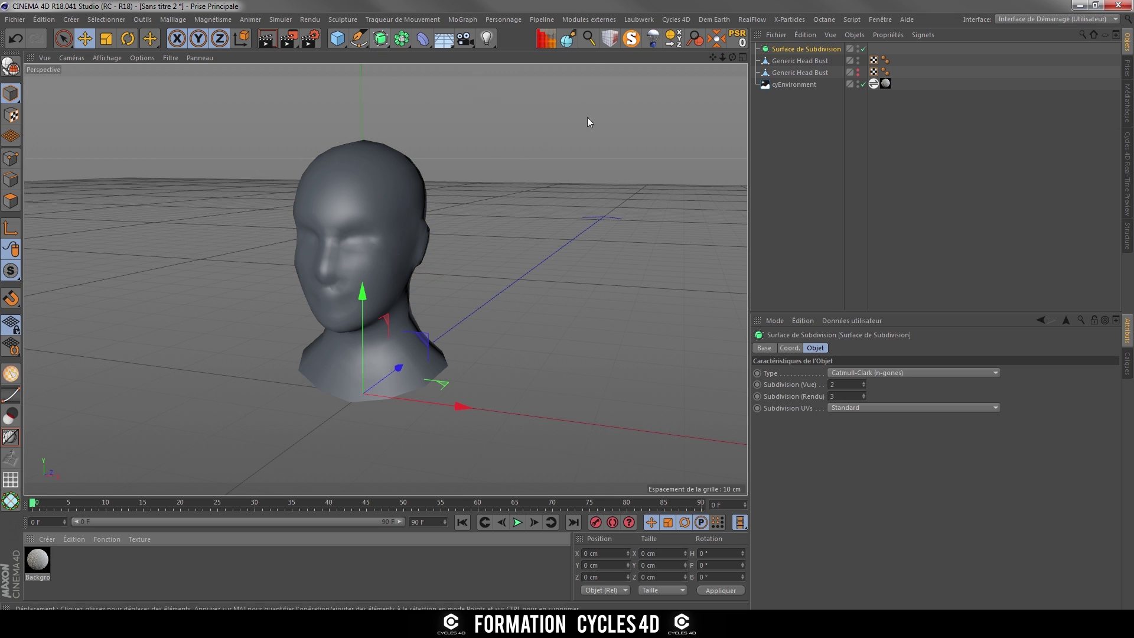
- Try converting the head nested under the Subdivision Surface with Current State to Object, and delete both subdivision entries
drag(791, 60, 795, 50)
right_click(806, 48)
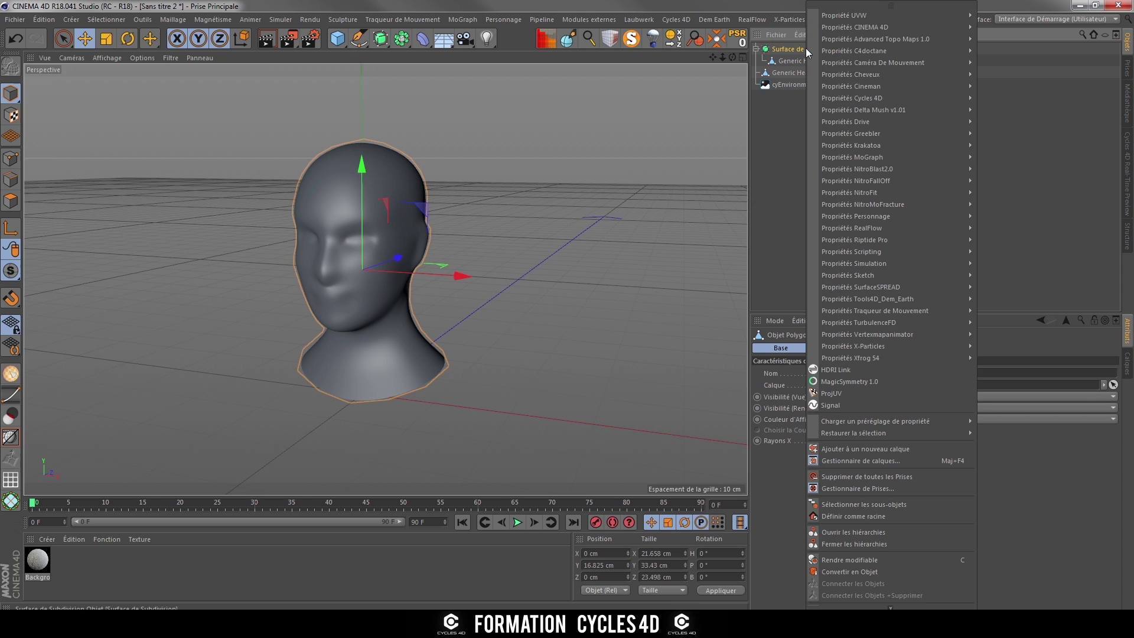
click(837, 572)
drag(791, 62, 789, 67)
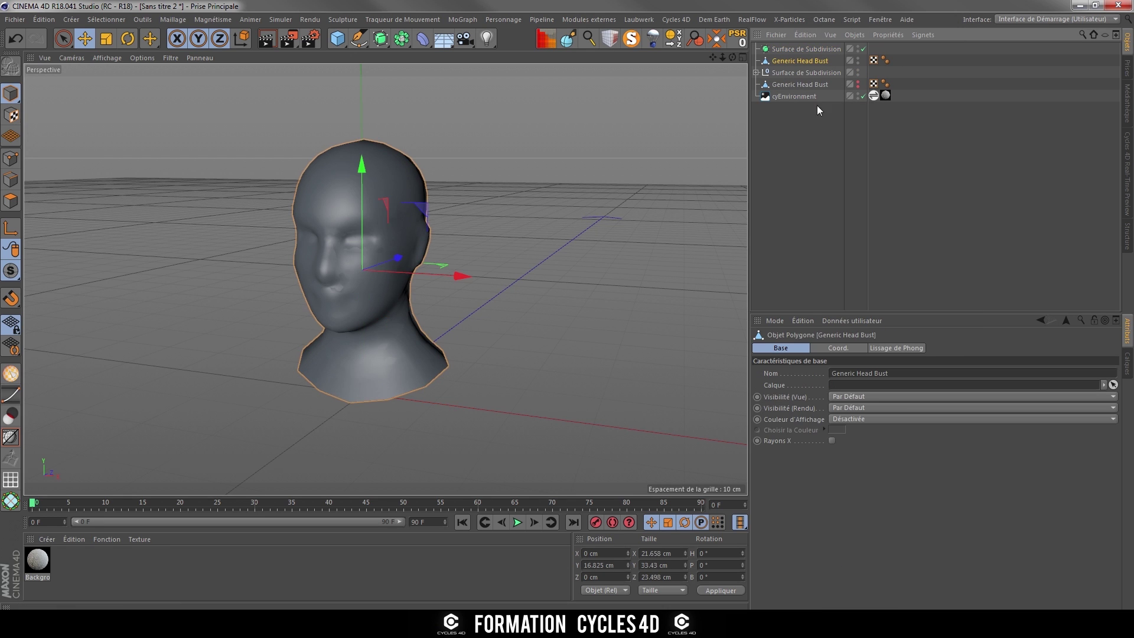
click(785, 76)
ctrl+click(793, 49)
key(Delete)
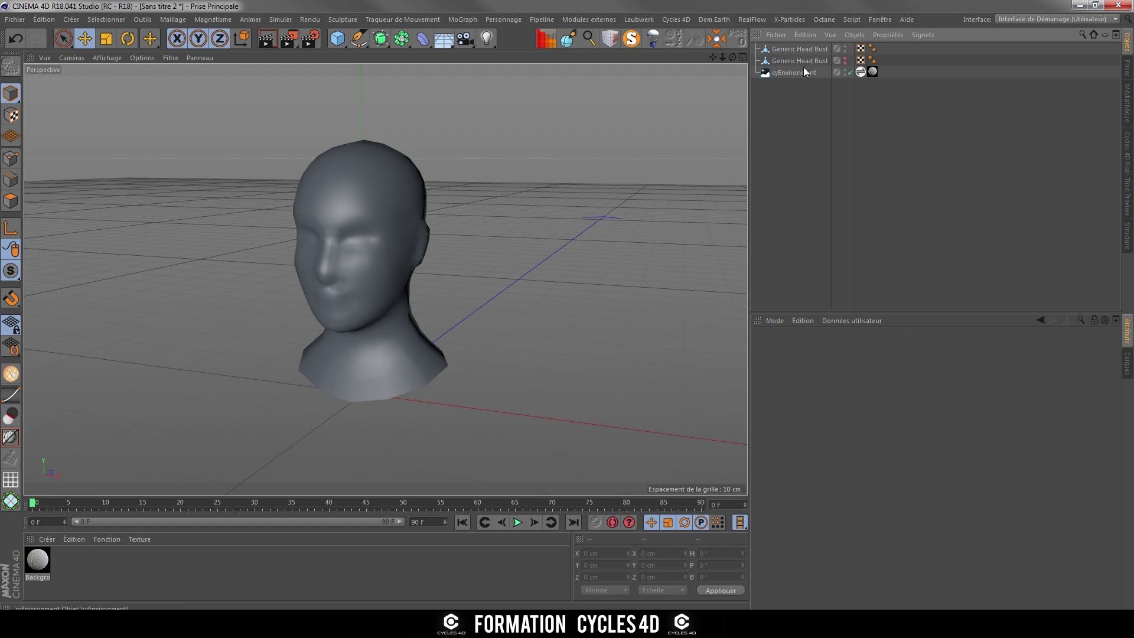
- Compare the two Generic Head Busts in the viewport by toggling their visibility
click(792, 61)
ctrl+click(845, 60)
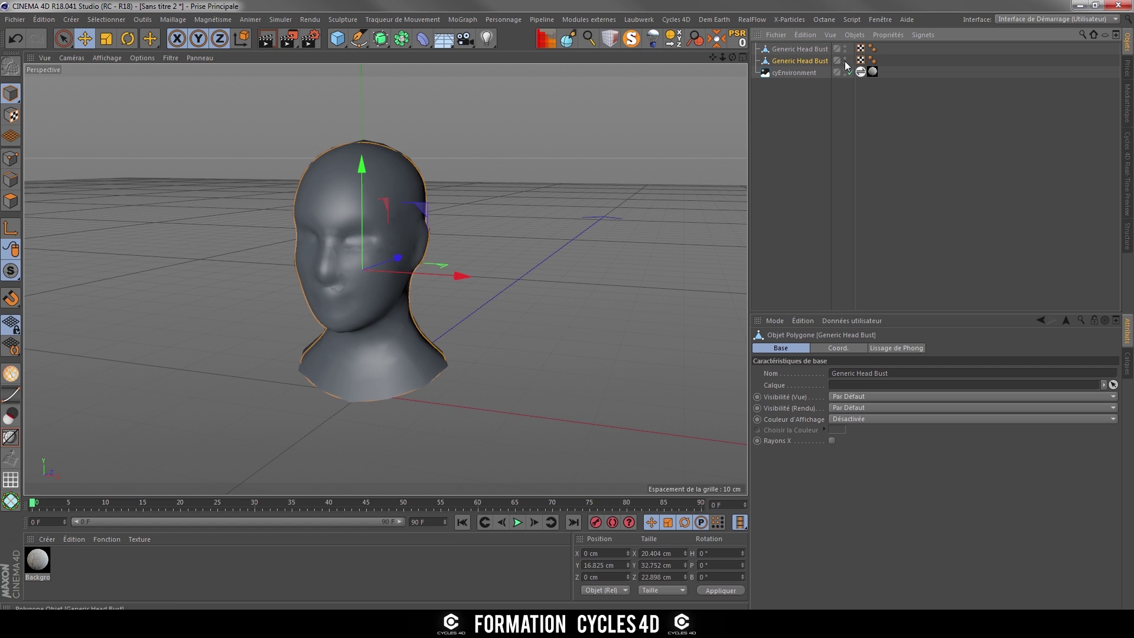
click(806, 48)
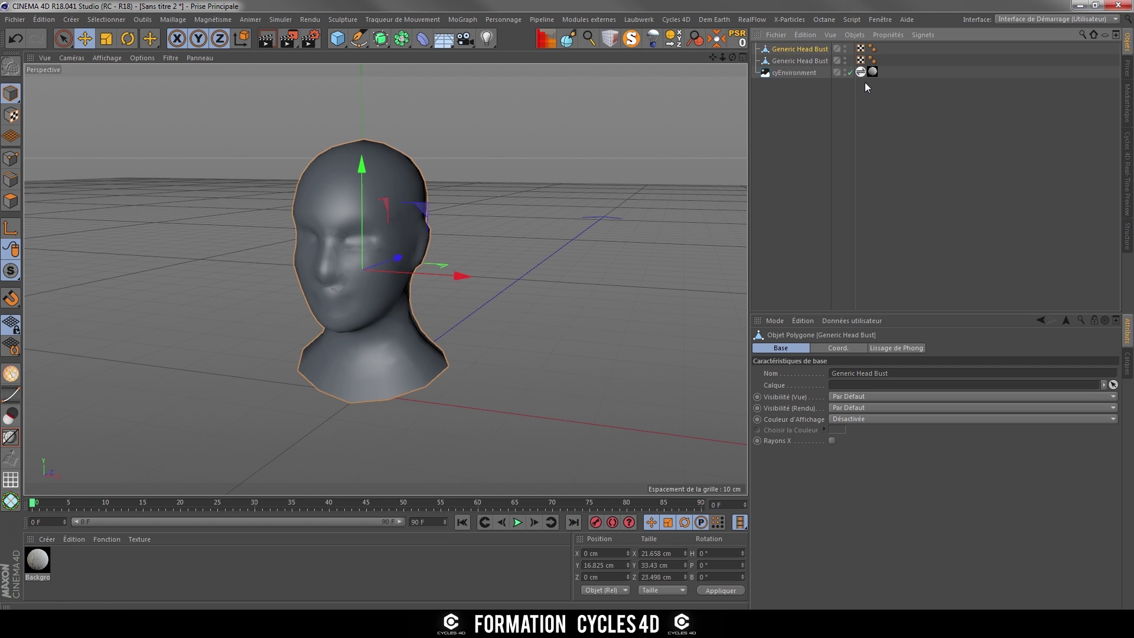
ctrl+click(845, 60)
alt+drag(300, 290, 321, 280)
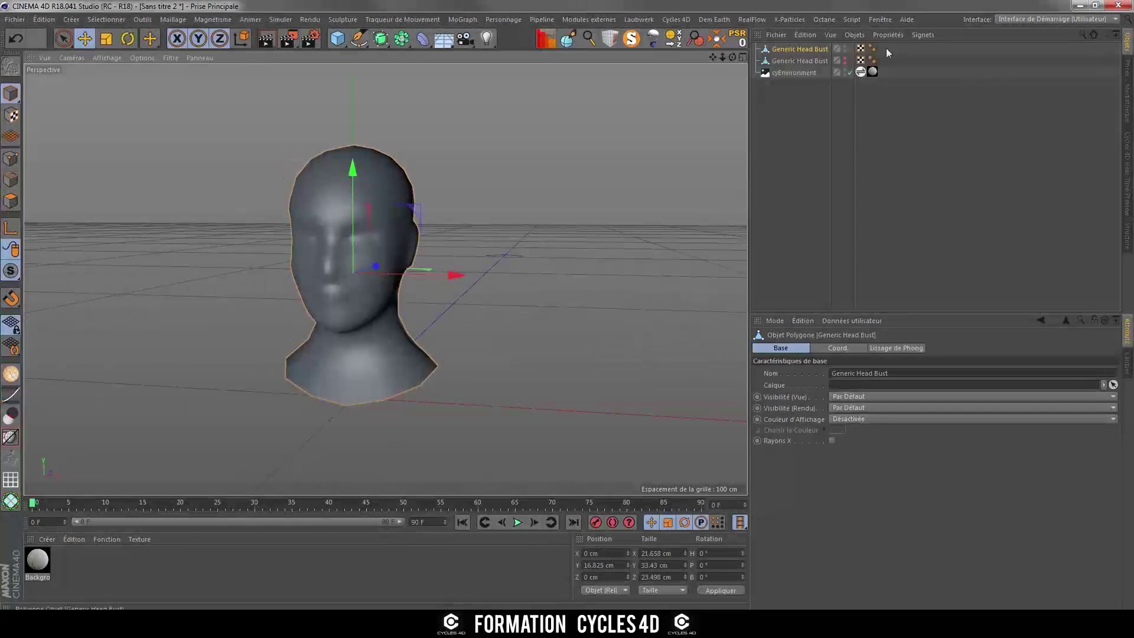
ctrl+click(845, 60)
ctrl+click(846, 51)
ctrl+click(844, 51)
- Undo the visibility changes, deletions and conversion, back to the newly added Subdivision Surface
key(ctrl+z)
key(ctrl+z)
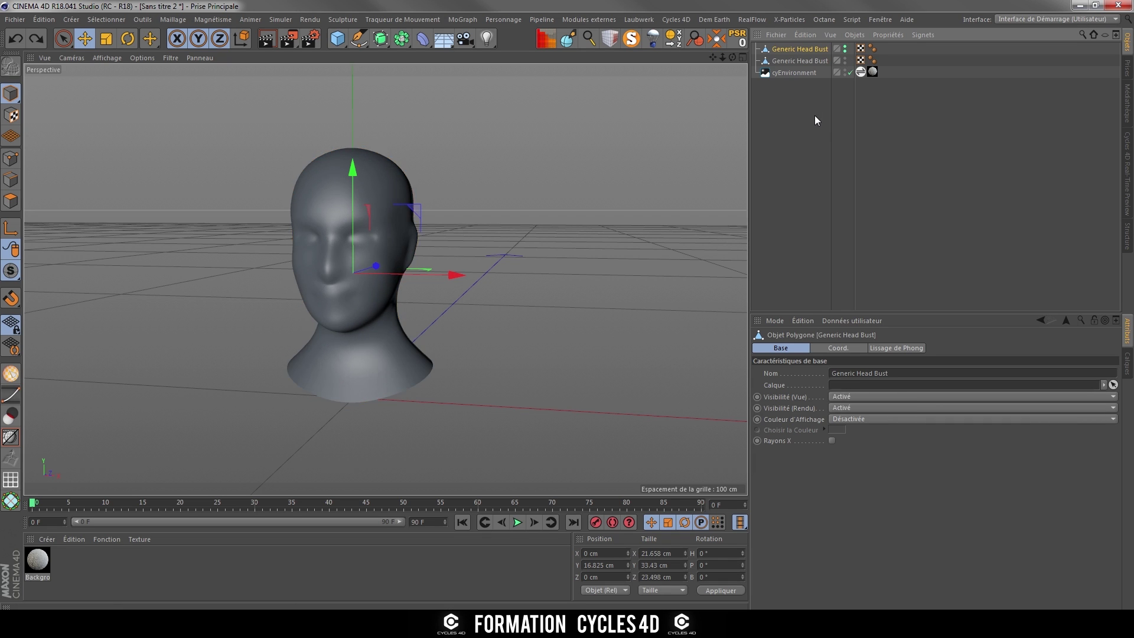
key(ctrl+z)
key(ctrl+z)
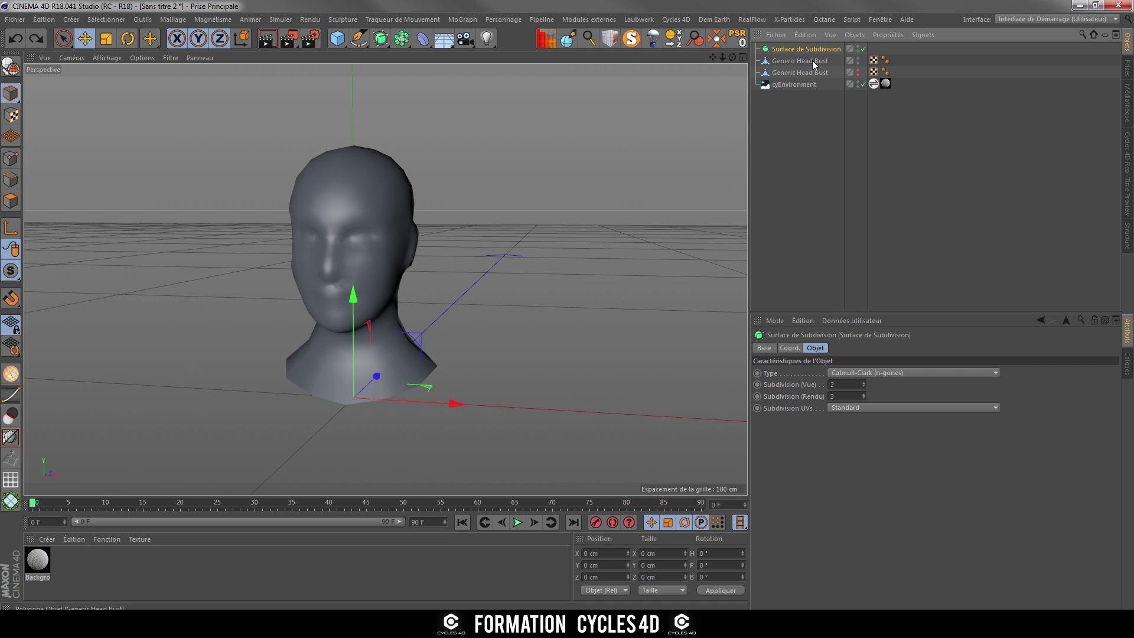
- Nest the visible Generic Head Bust under the Subdivision Surface and delete the hidden bust
drag(807, 50, 799, 50)
click(785, 73)
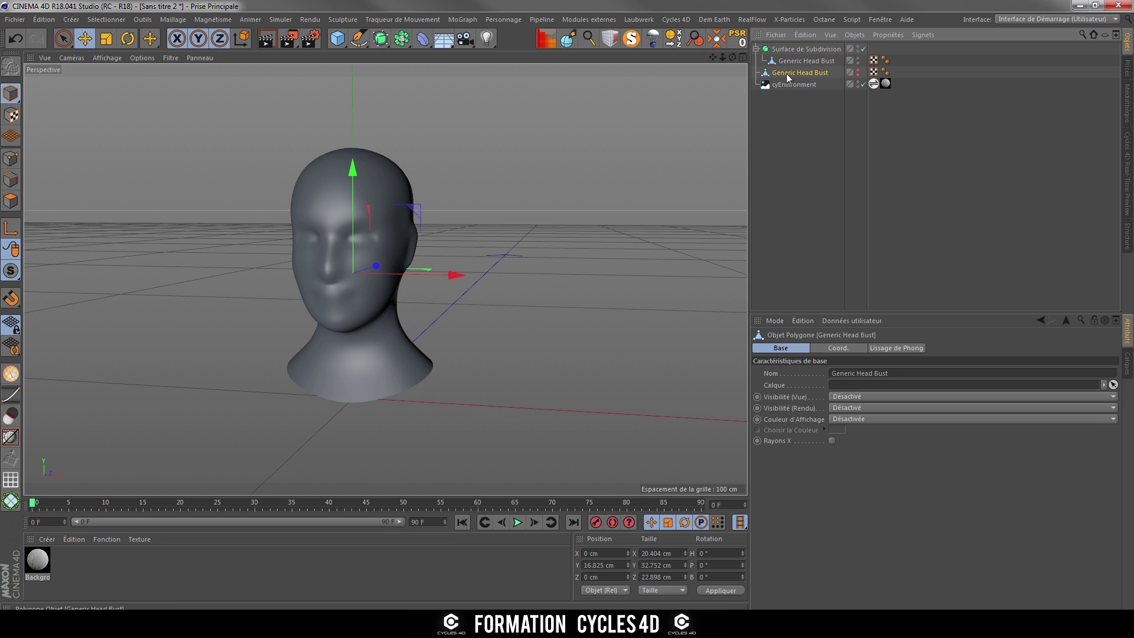
key(Delete)
- Make the Subdivision Surface editable to bake its smoothing into the Generic Head Bust mesh
click(790, 49)
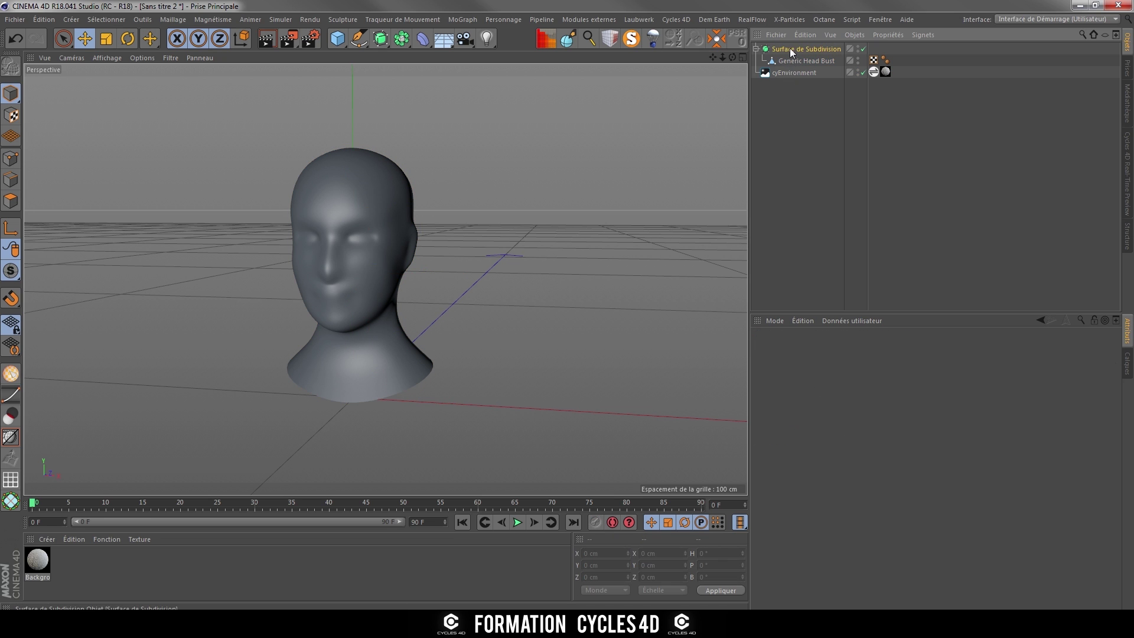
click(757, 49)
key(c)
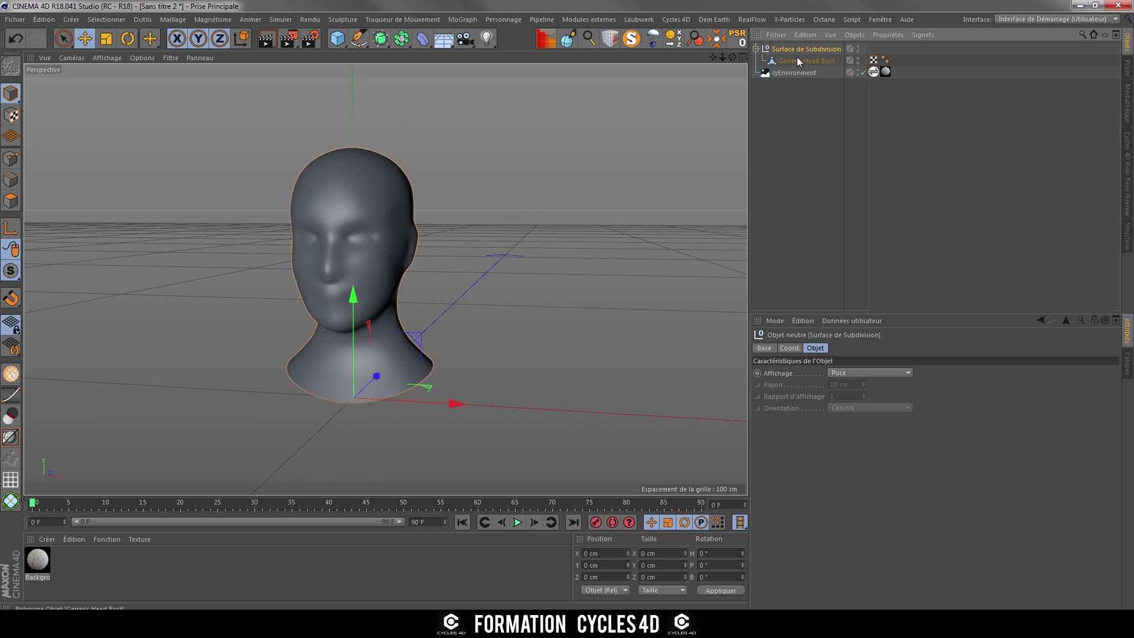
- Try a second Subdivision Surface with its viewport subdivision set to 3, and remove it from the scene
drag(380, 38, 455, 53)
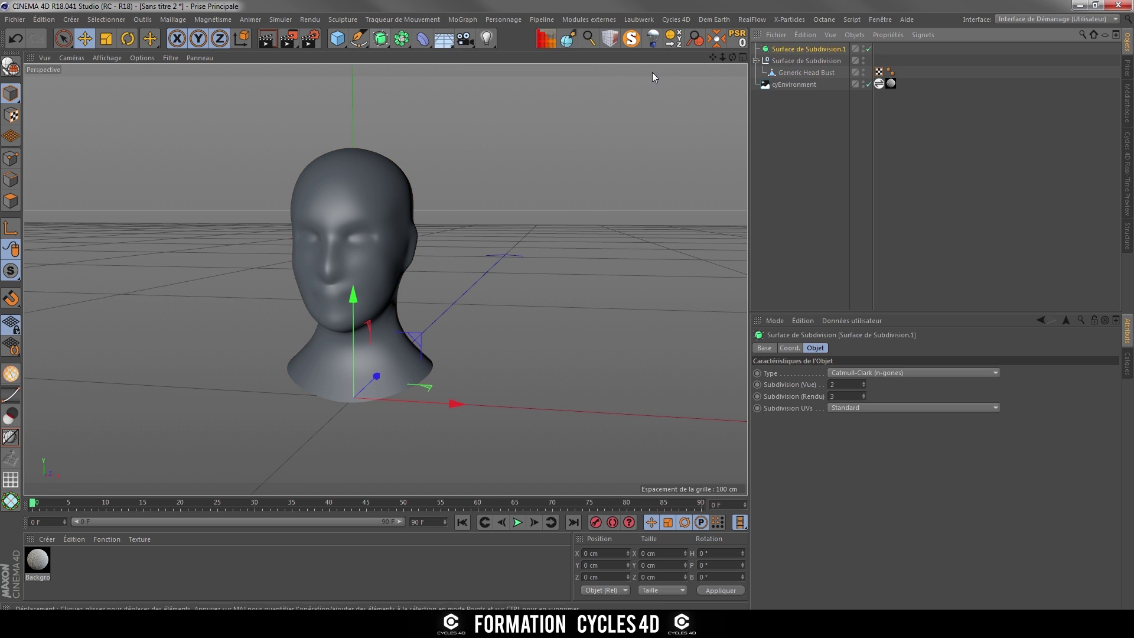
double_click(833, 384)
double_click(850, 396)
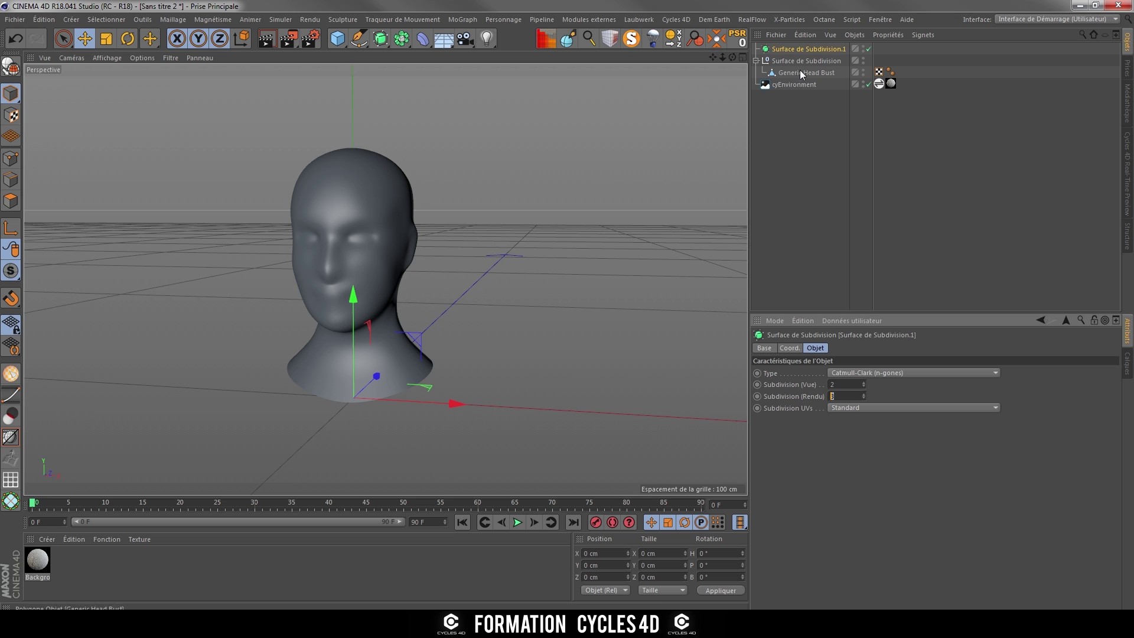
double_click(846, 384)
text(3)
right_click(792, 51)
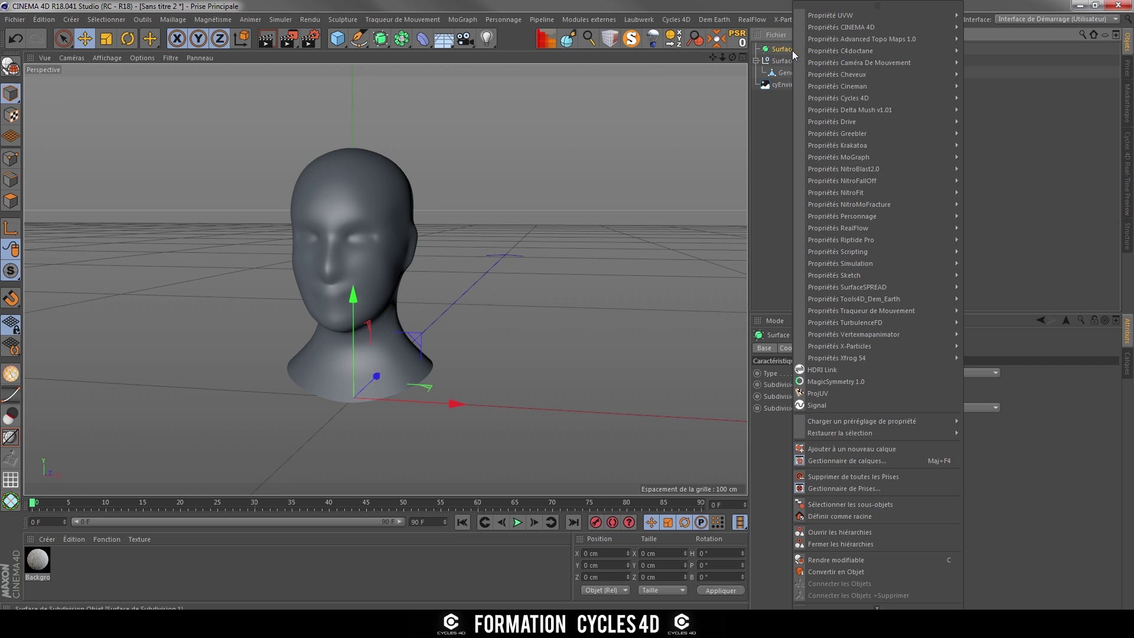
click(1018, 562)
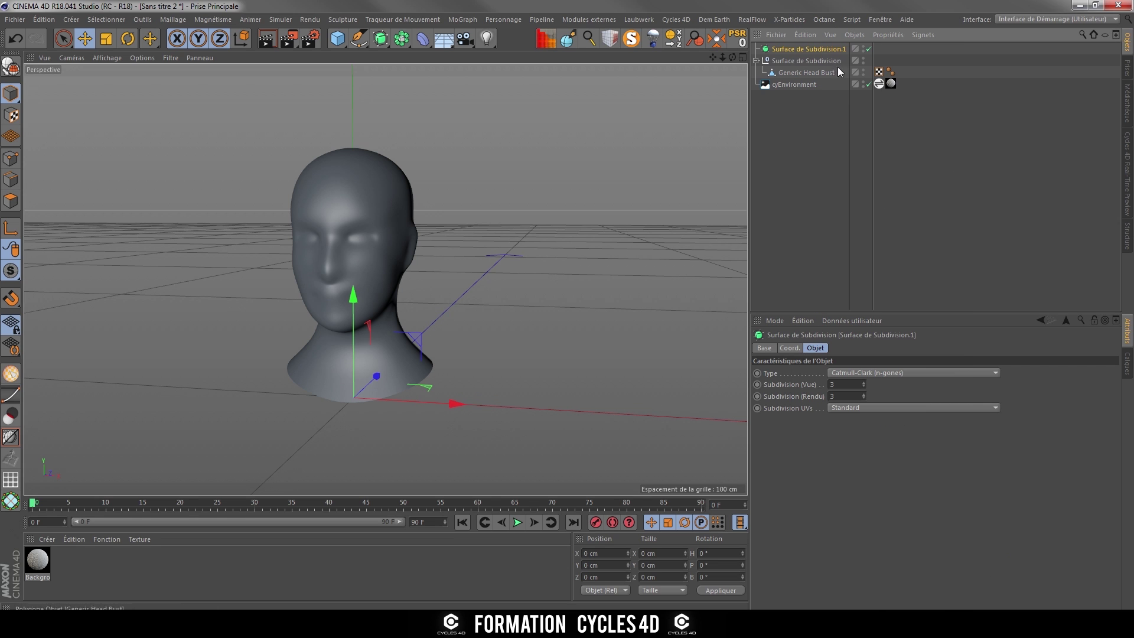
key(Delete)
- Move the Generic Head Bust out of the Surface de Subdivision null and delete the empty null
click(756, 48)
click(756, 48)
drag(787, 61, 775, 66)
click(820, 164)
click(791, 50)
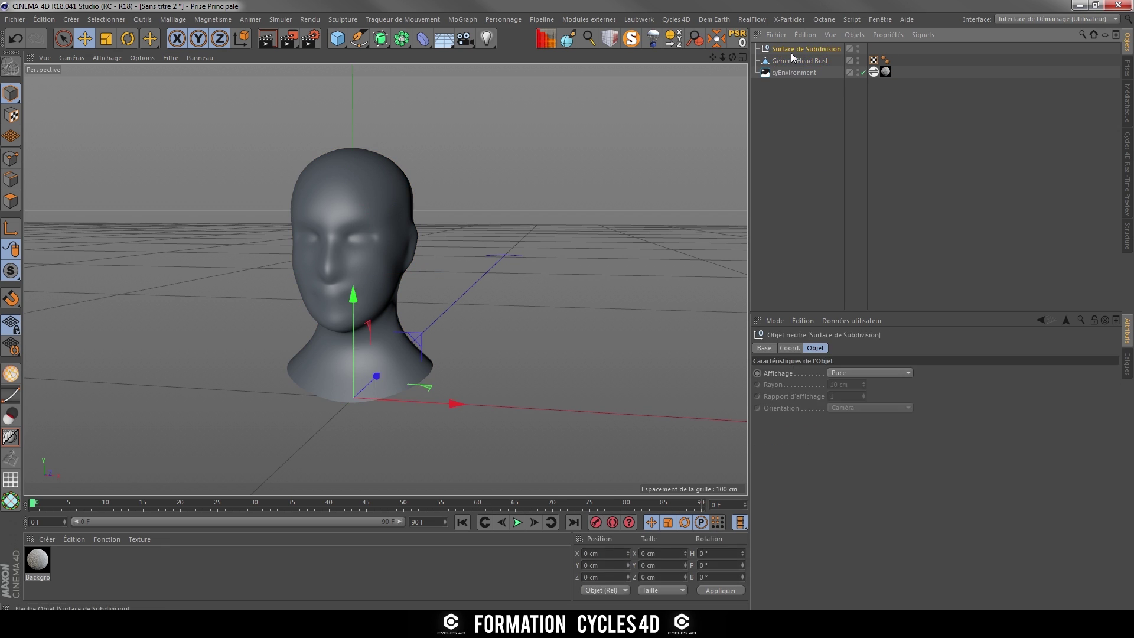
key(Delete)
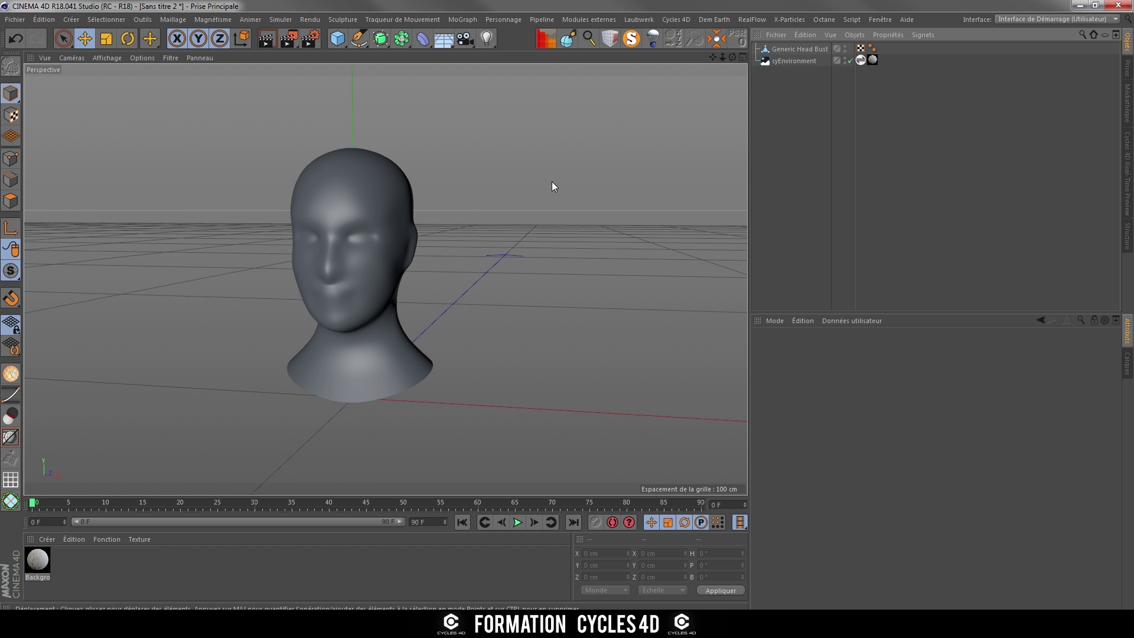
- Frame the head closer and render it in the Cycles 4D Real-Time Preview, pausing the render once it is done
drag(360, 273, 373, 276)
scroll(371, 291, up, 5)
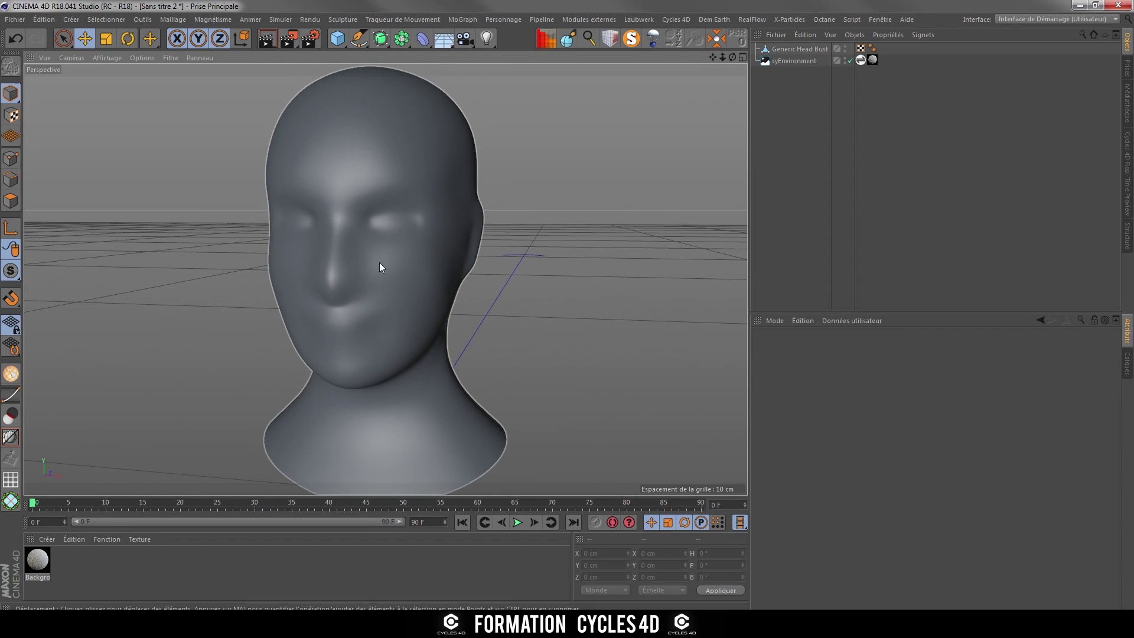
scroll(379, 266, down, 2)
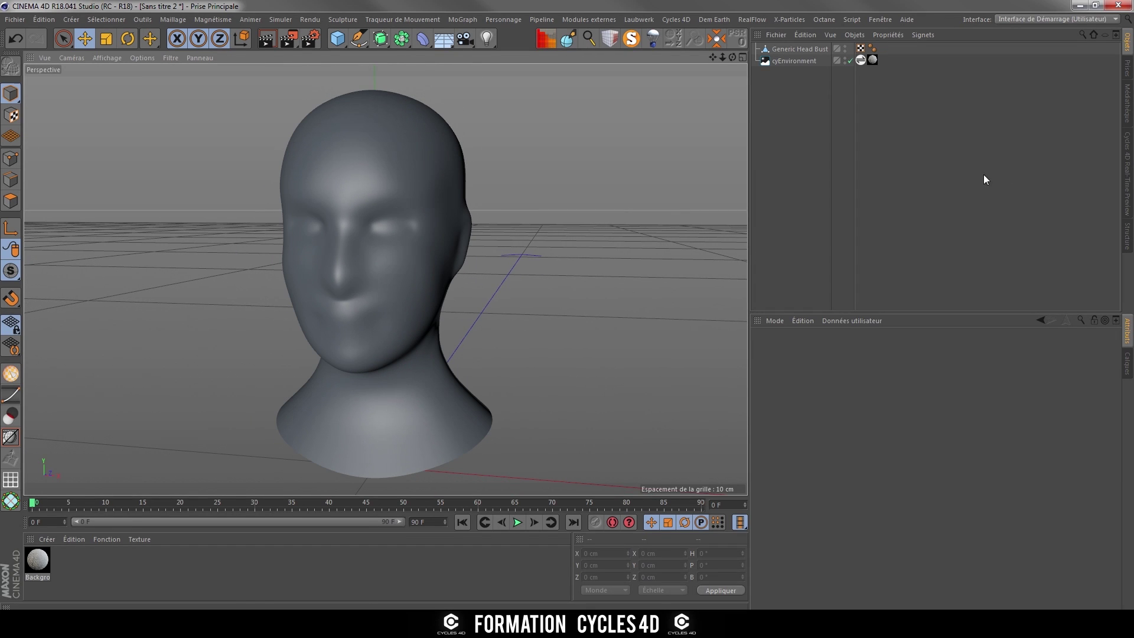
click(1128, 169)
click(762, 54)
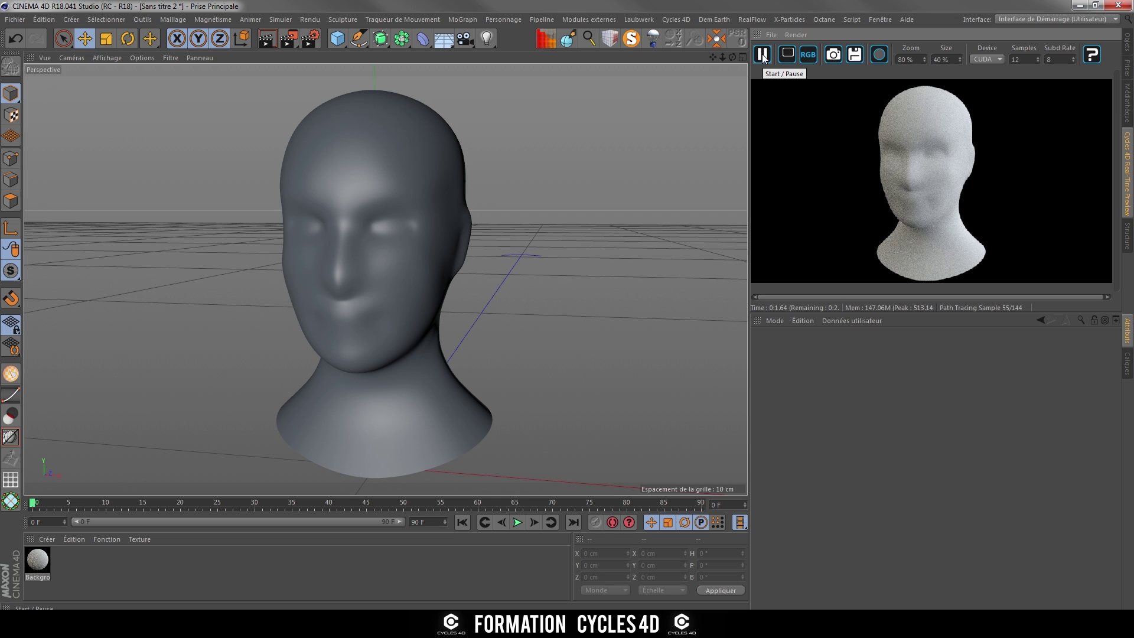
click(762, 55)
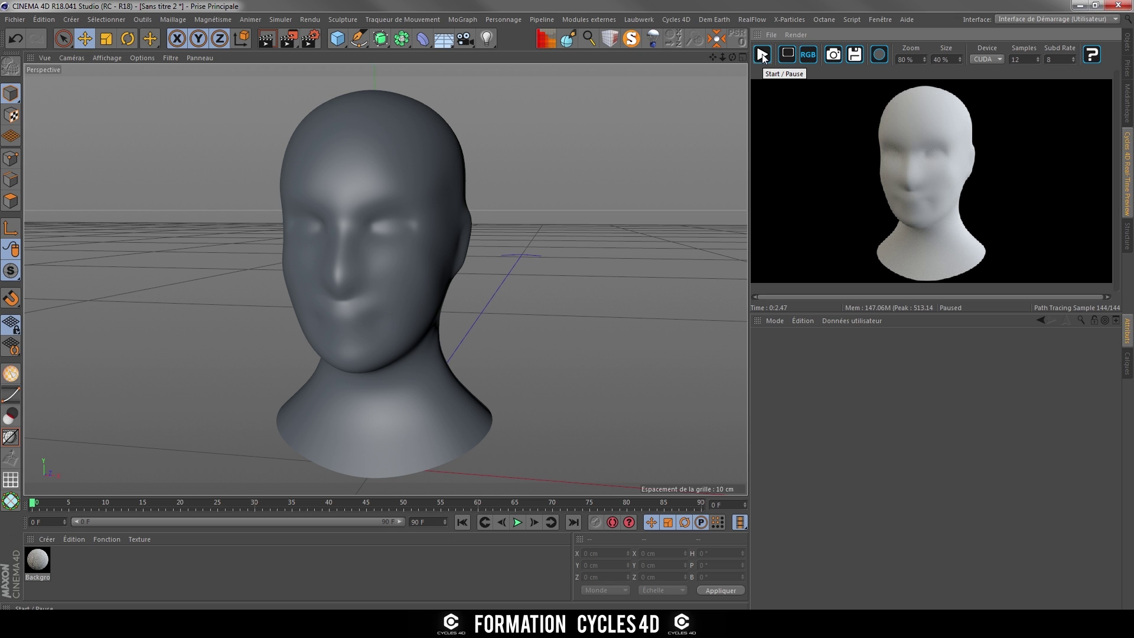
- Create a Cycles 4D Object Material and apply it to the head bust
click(51, 542)
mouse_move(114, 451)
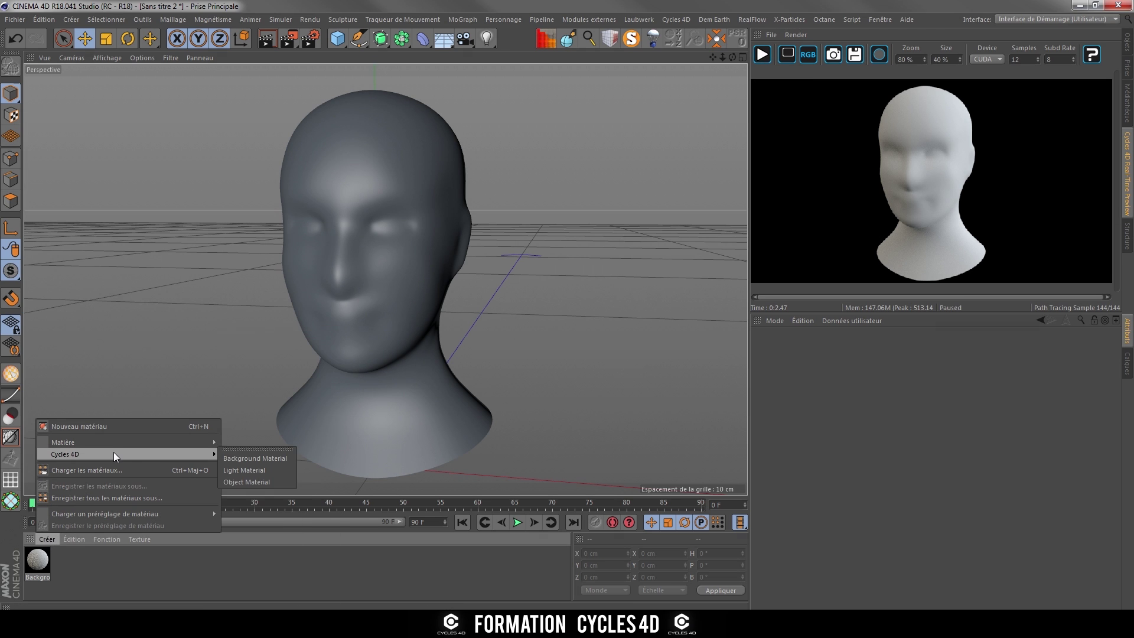
click(243, 481)
drag(30, 558, 419, 308)
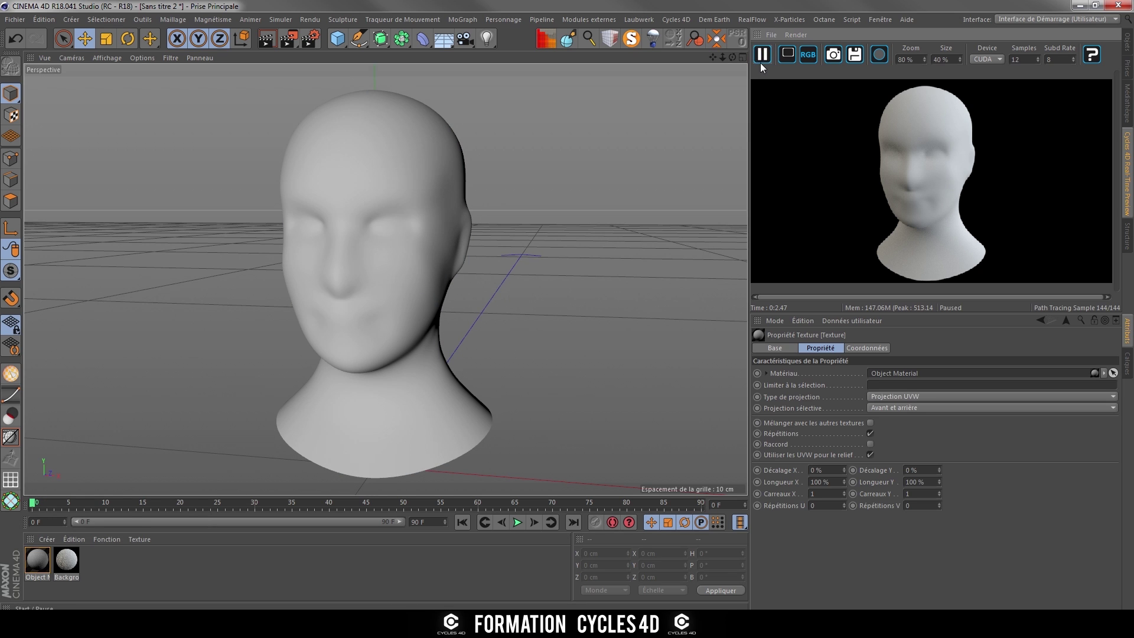
- Delete the Diffuse BSDF node from the head's Object Material
double_click(37, 559)
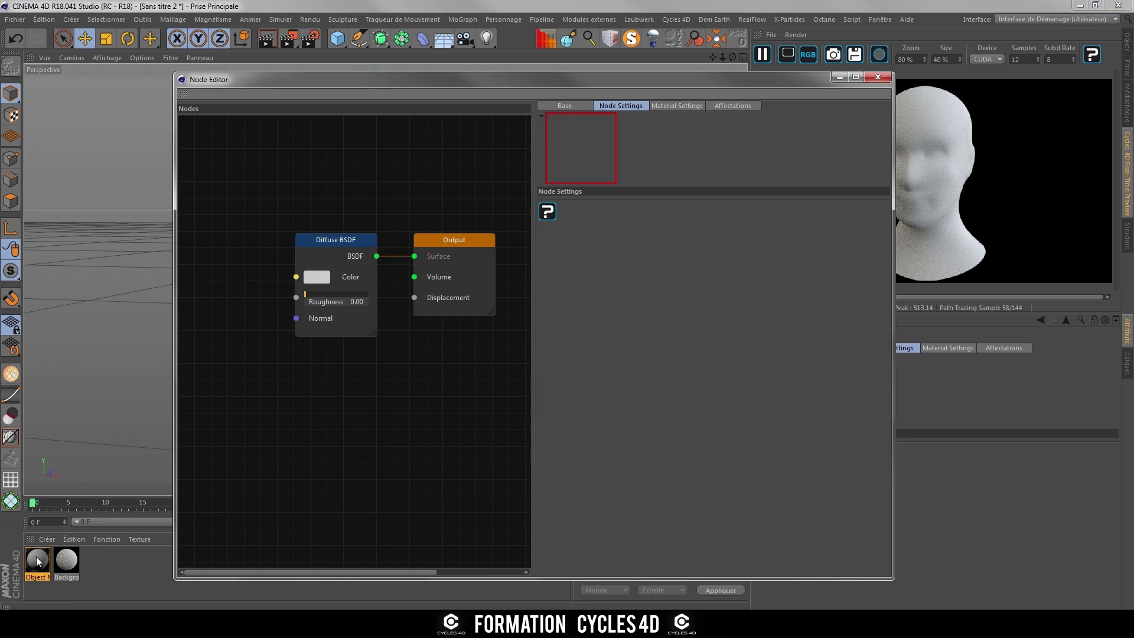
drag(397, 246, 398, 262)
click(342, 244)
key(Delete)
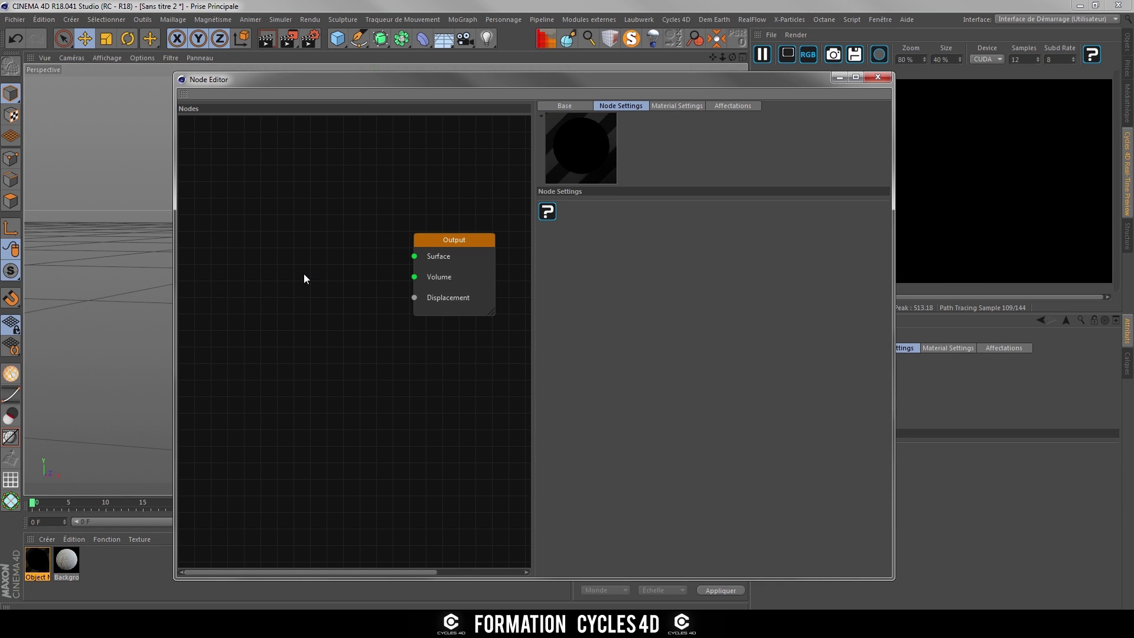
- Pause the preview, add a Glass BSDF node and connect its BSDF output to the Output node's Surface
right_click(304, 274)
click(766, 59)
right_click(314, 251)
mouse_move(361, 385)
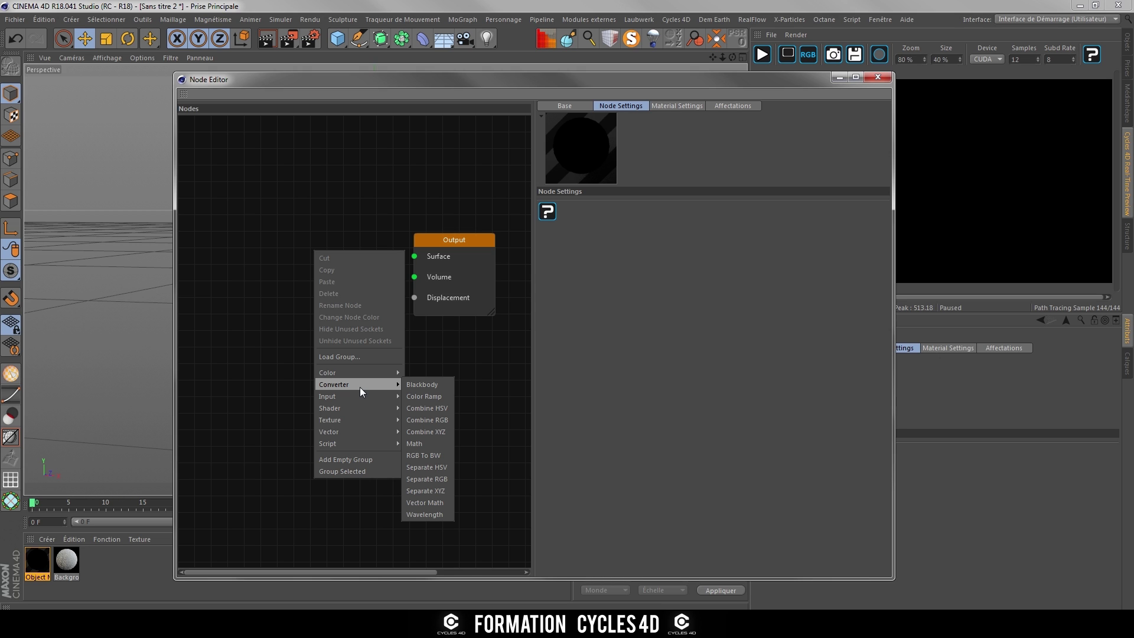
mouse_move(363, 406)
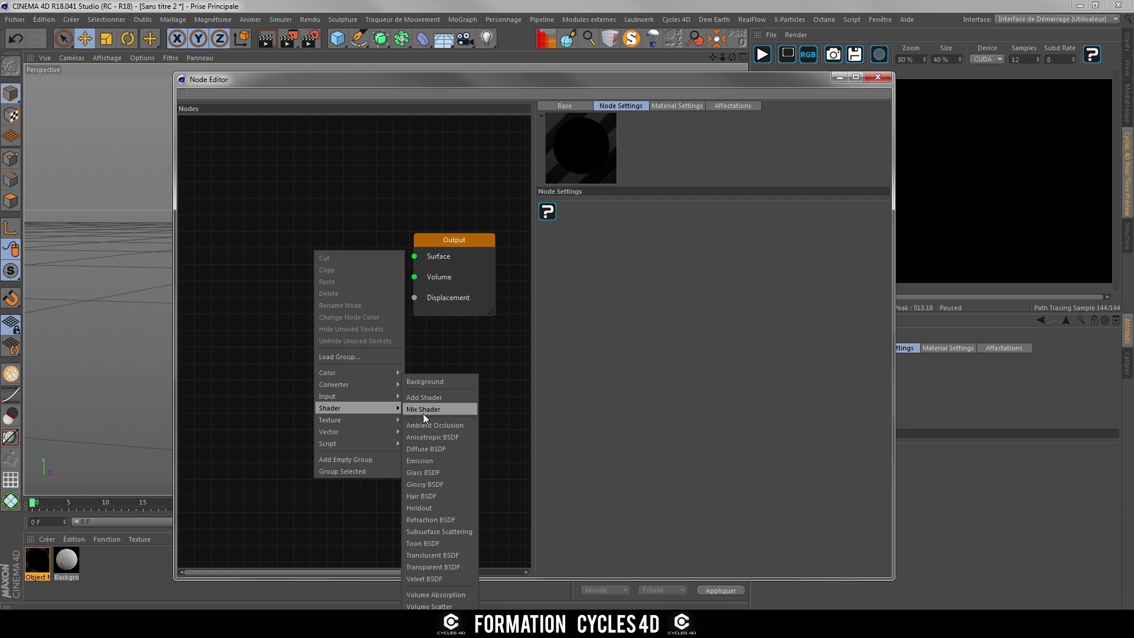
click(417, 473)
drag(367, 263, 414, 263)
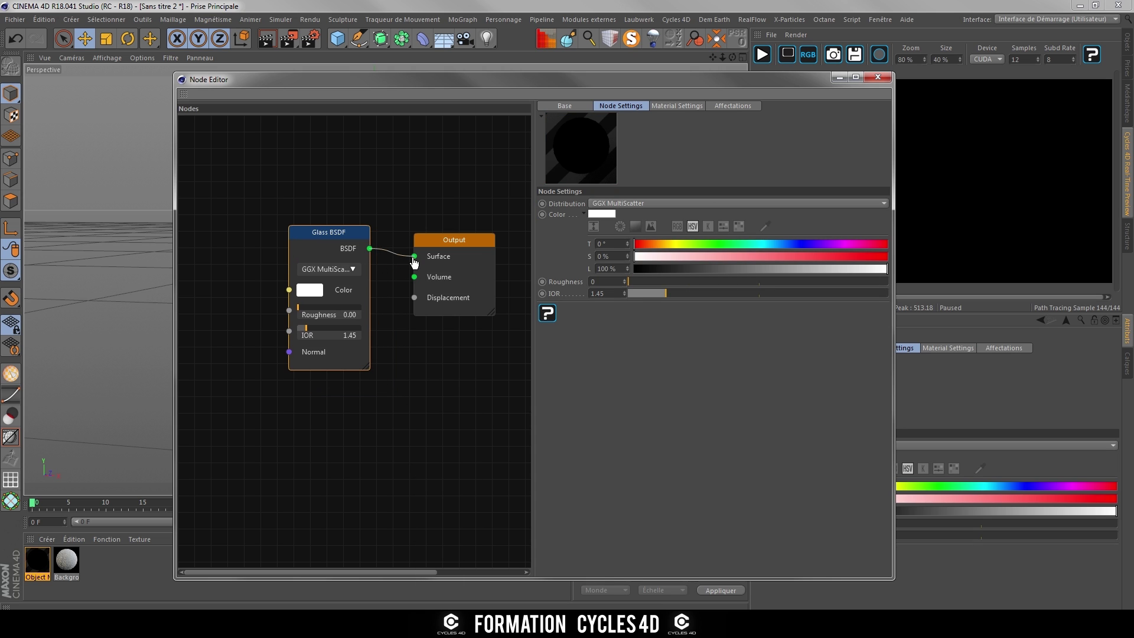
- Set the Glass BSDF's IOR to 0.97, check the glass head in the real-time preview and close the node editor
double_click(351, 335)
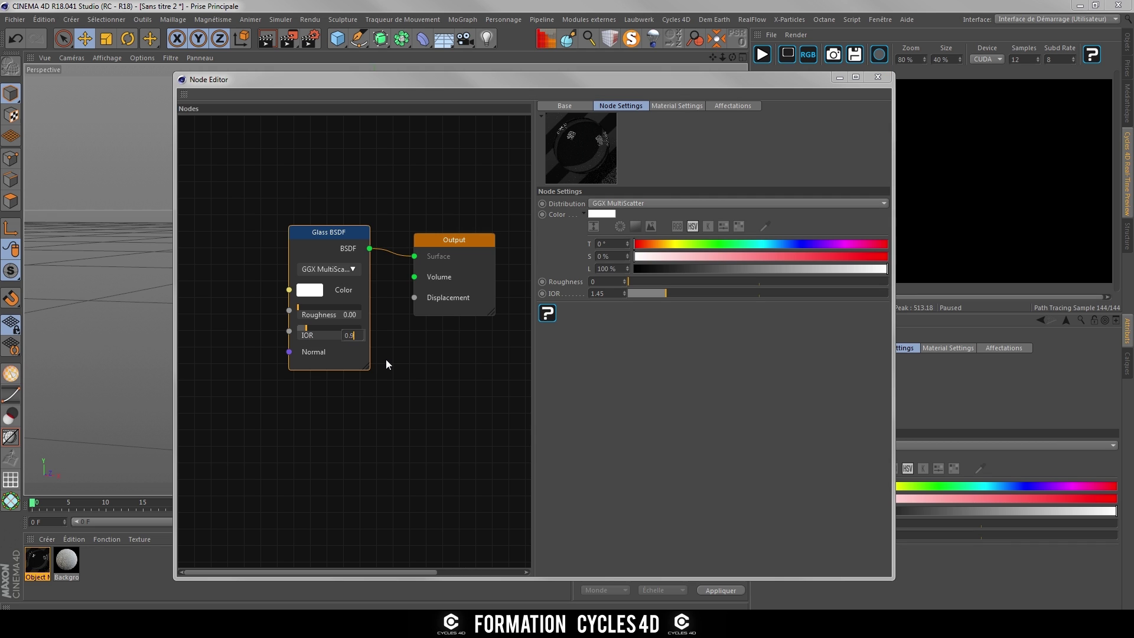
text(0.97)
click(364, 352)
click(755, 78)
drag(755, 77, 593, 68)
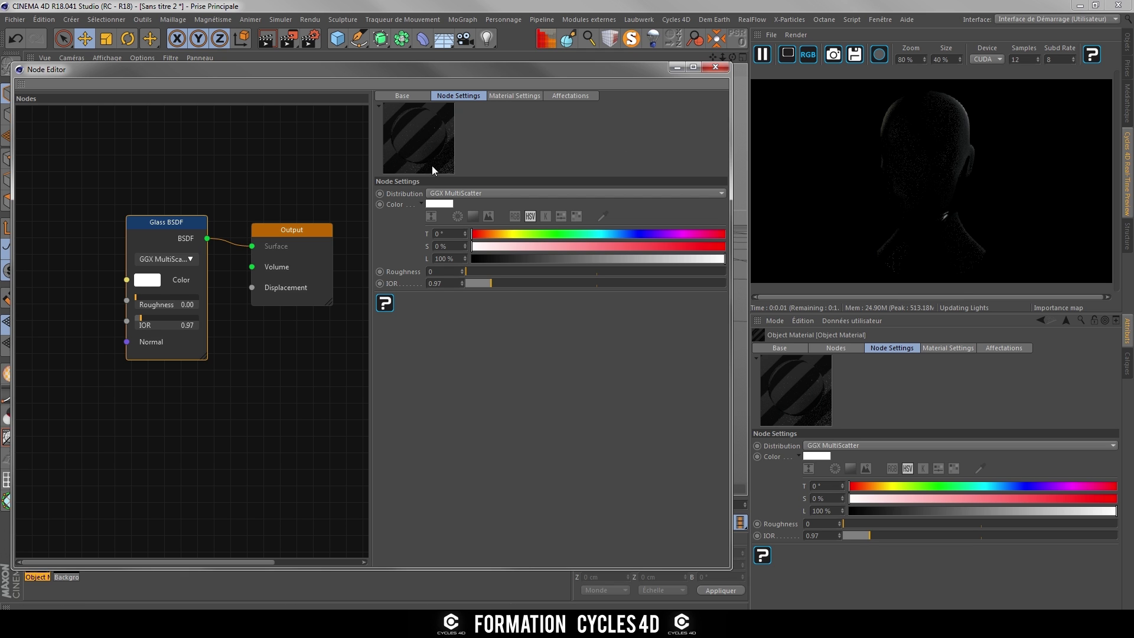
click(716, 67)
click(763, 54)
- Launch the HDRI Browser from cyEnvironment's HDRI Link tag and switch to the Pro Studios pack
click(1127, 42)
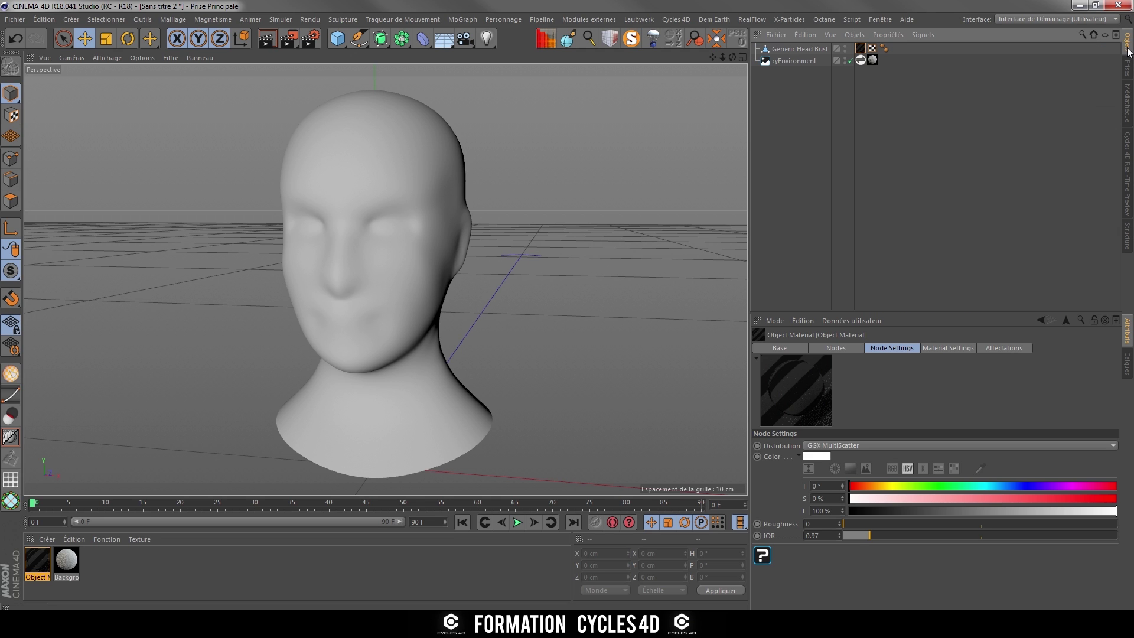
click(795, 378)
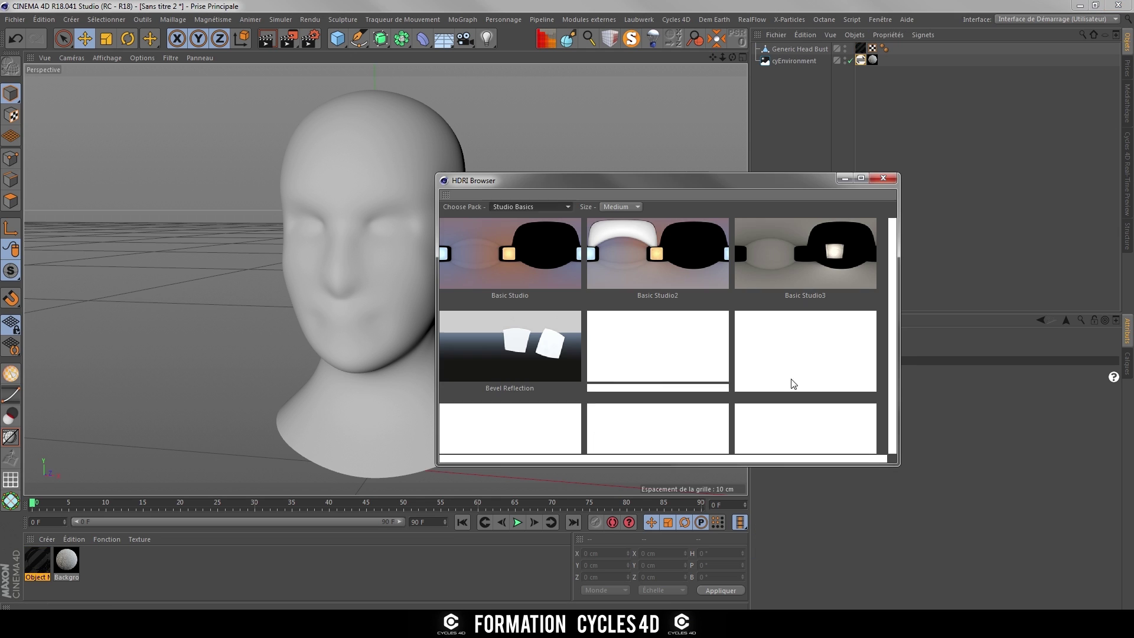
drag(605, 178, 482, 128)
mouse_move(770, 193)
mouse_down()
mouse_move(744, 377)
mouse_move(746, 253)
mouse_move(766, 183)
mouse_up()
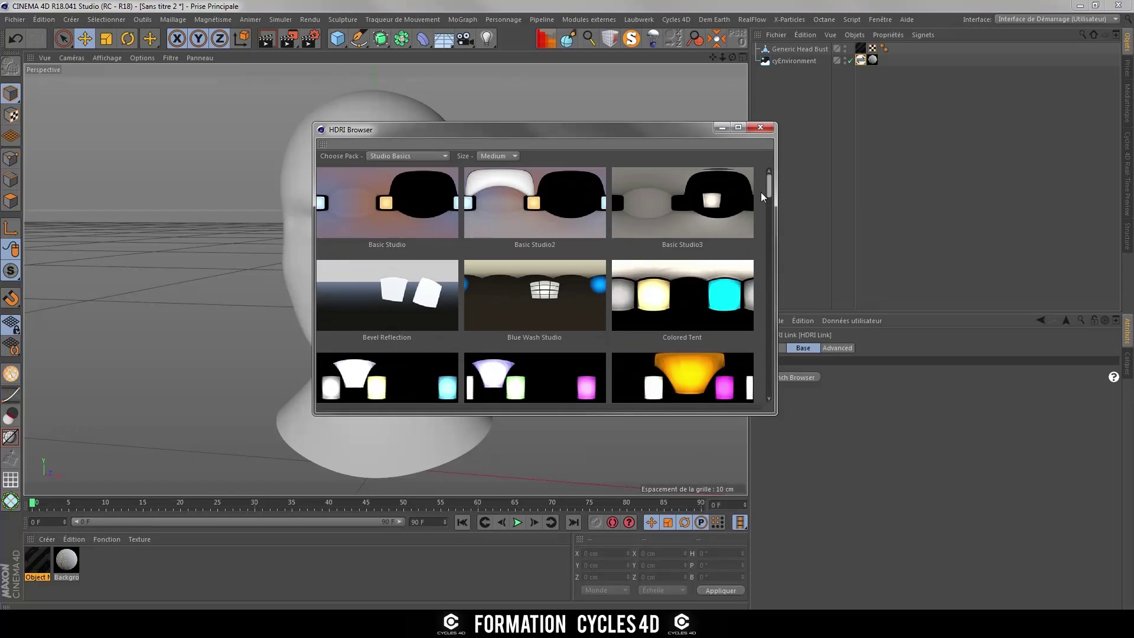
click(432, 155)
click(414, 178)
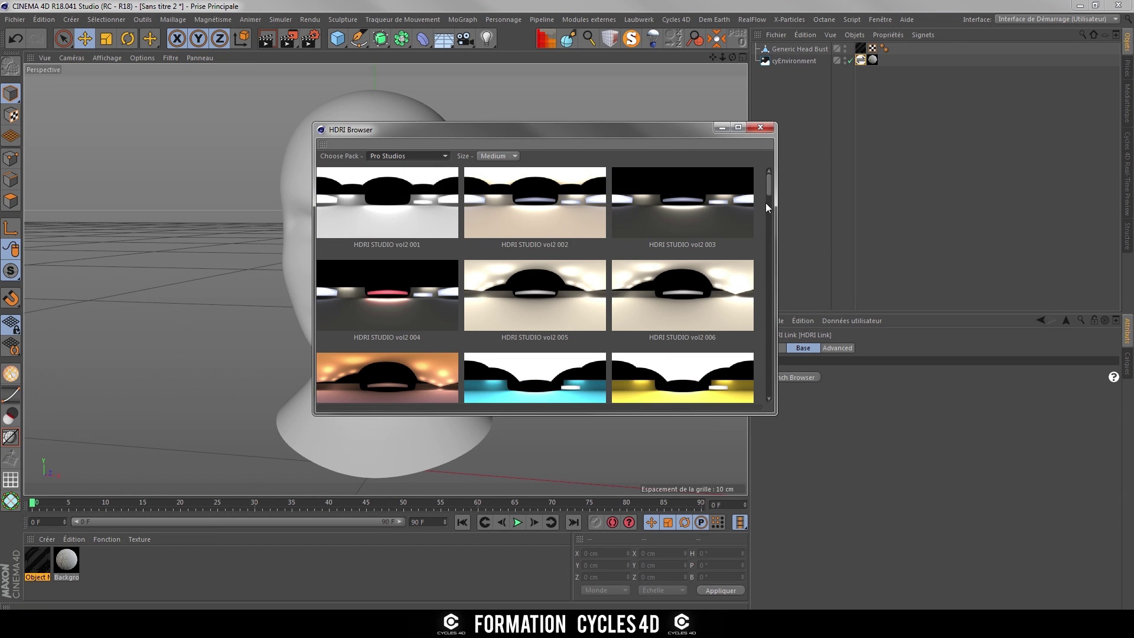
- Load HDRI STUDIO vol2 047 as the environment lighting, check it in the real-time preview and close the HDRI Browser
drag(768, 189, 753, 311)
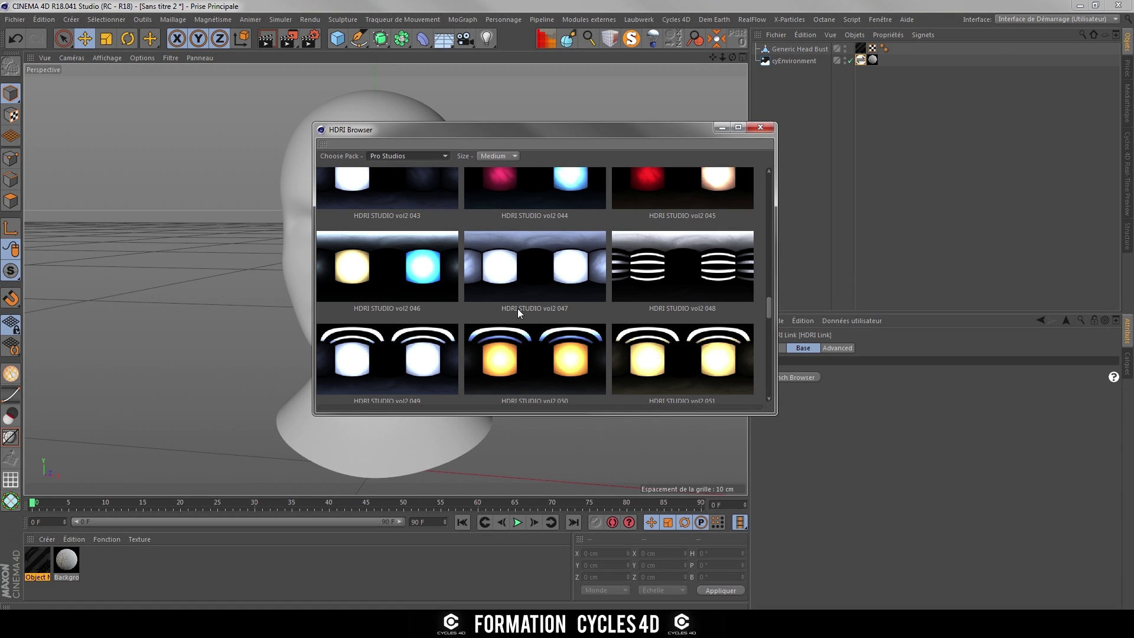
click(551, 301)
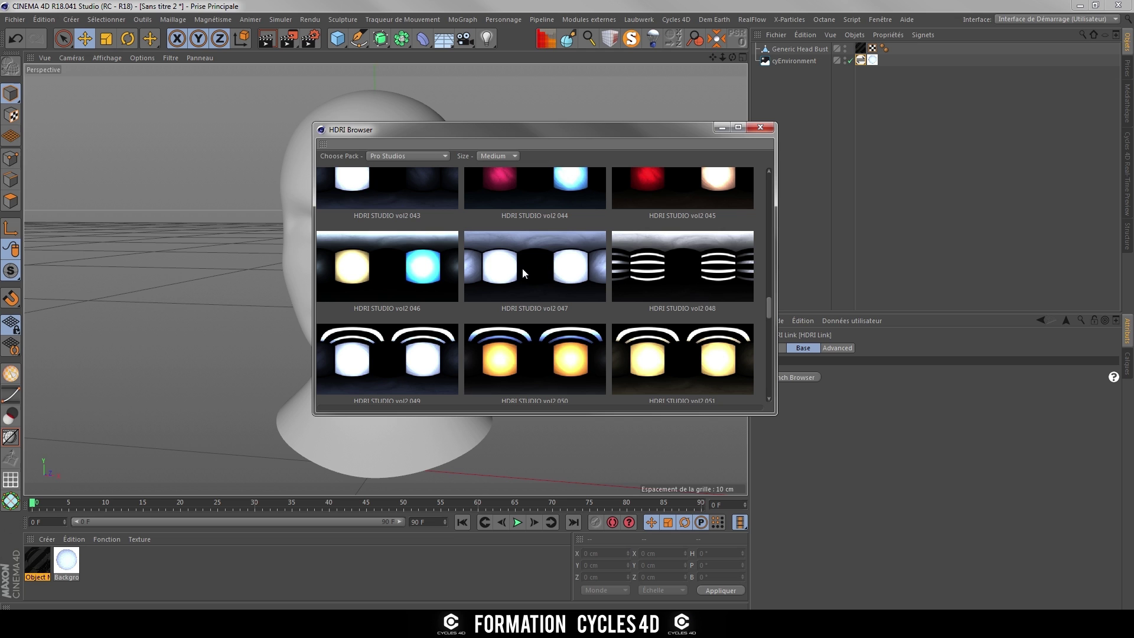
click(1124, 155)
click(770, 54)
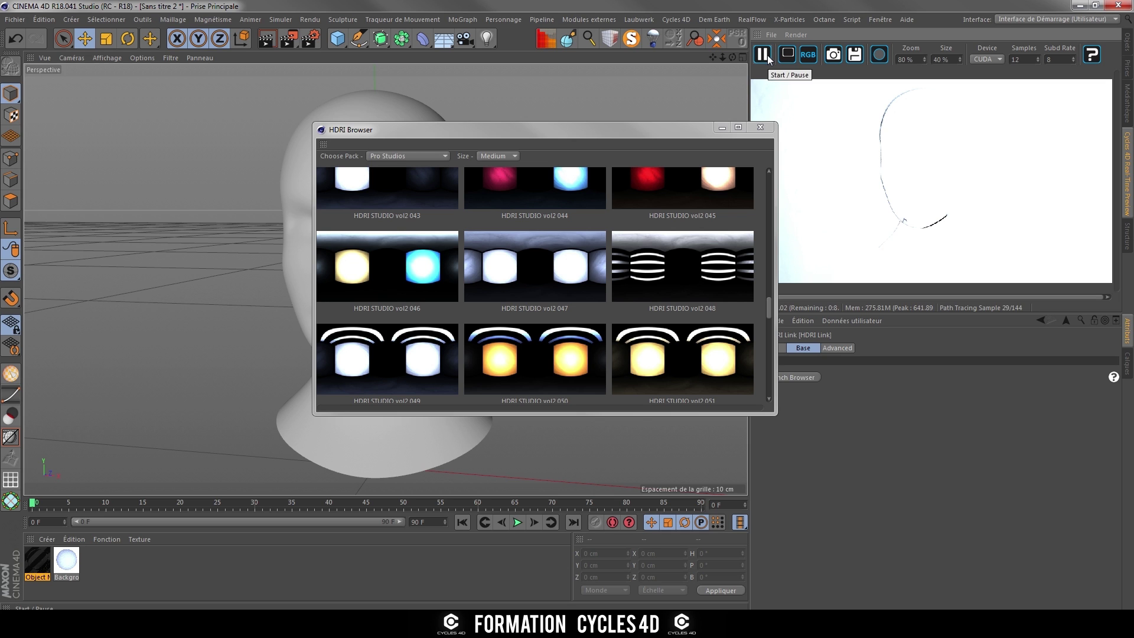
click(759, 128)
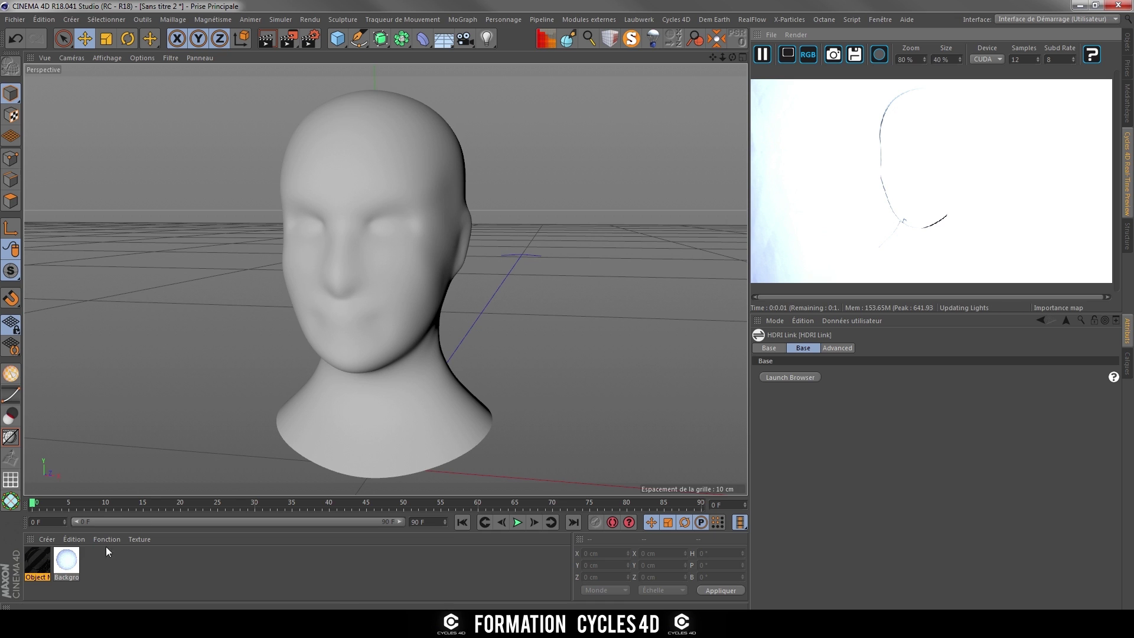
- Set the Background node's Strength to 0.04 in the Background Material with the preview paused, restart the preview and close the node editor
click(69, 564)
double_click(67, 564)
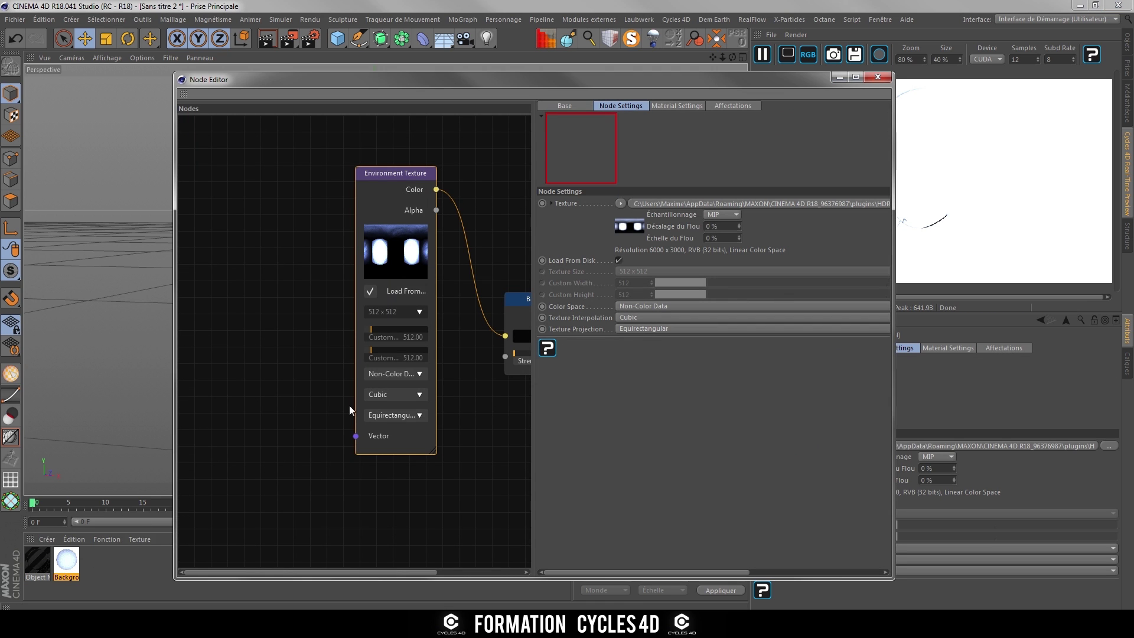
middle_drag(253, 354, 172, 346)
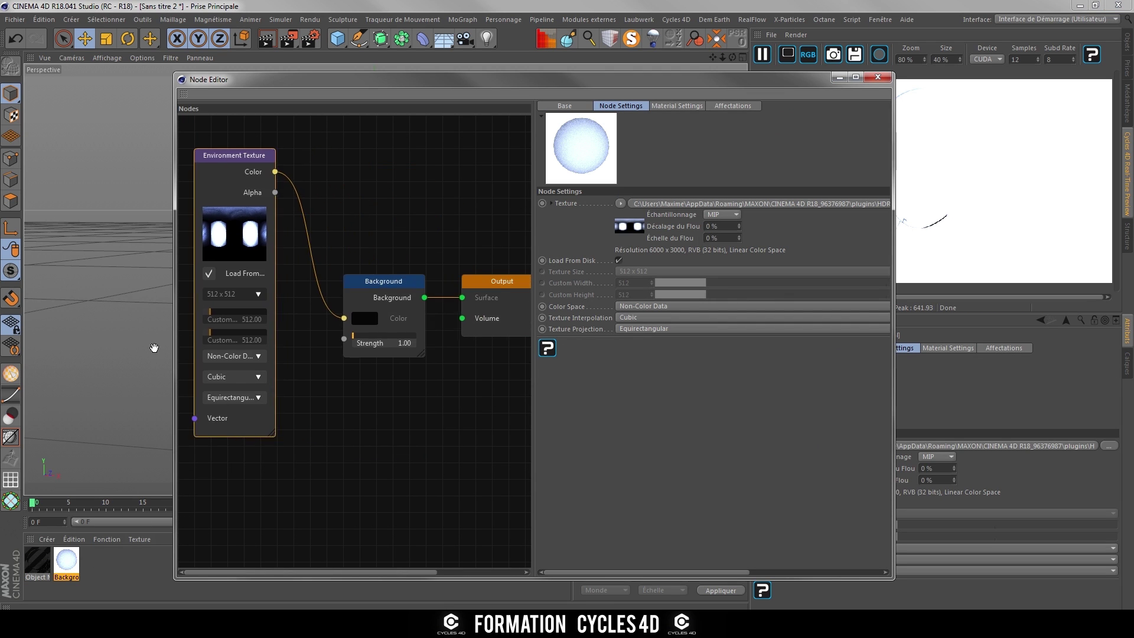
click(765, 53)
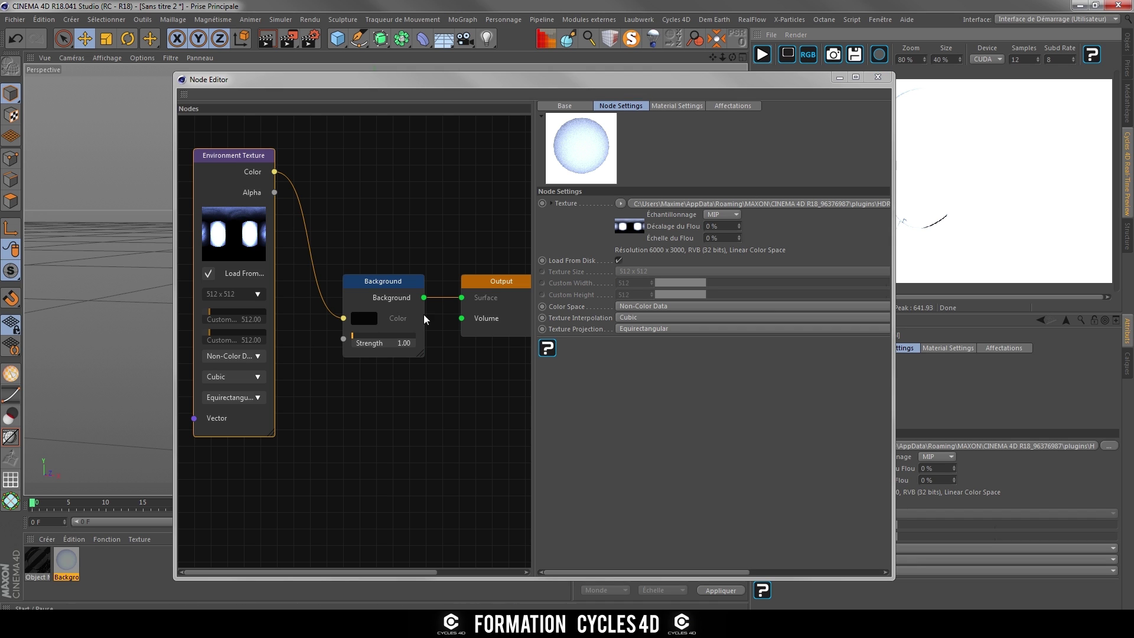
double_click(406, 345)
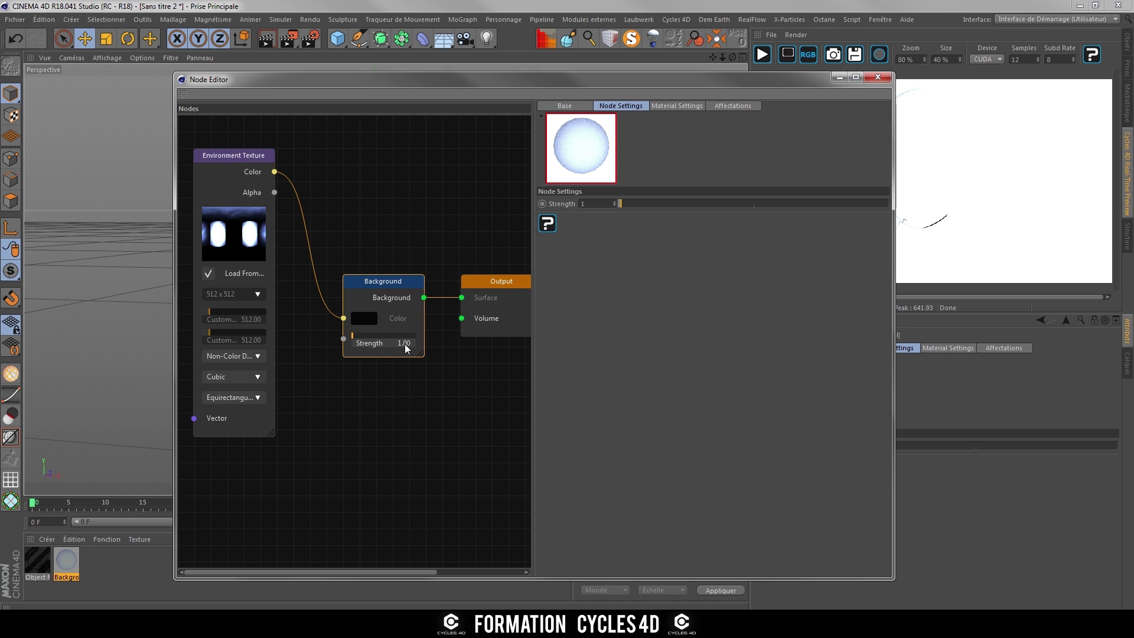
key(Return)
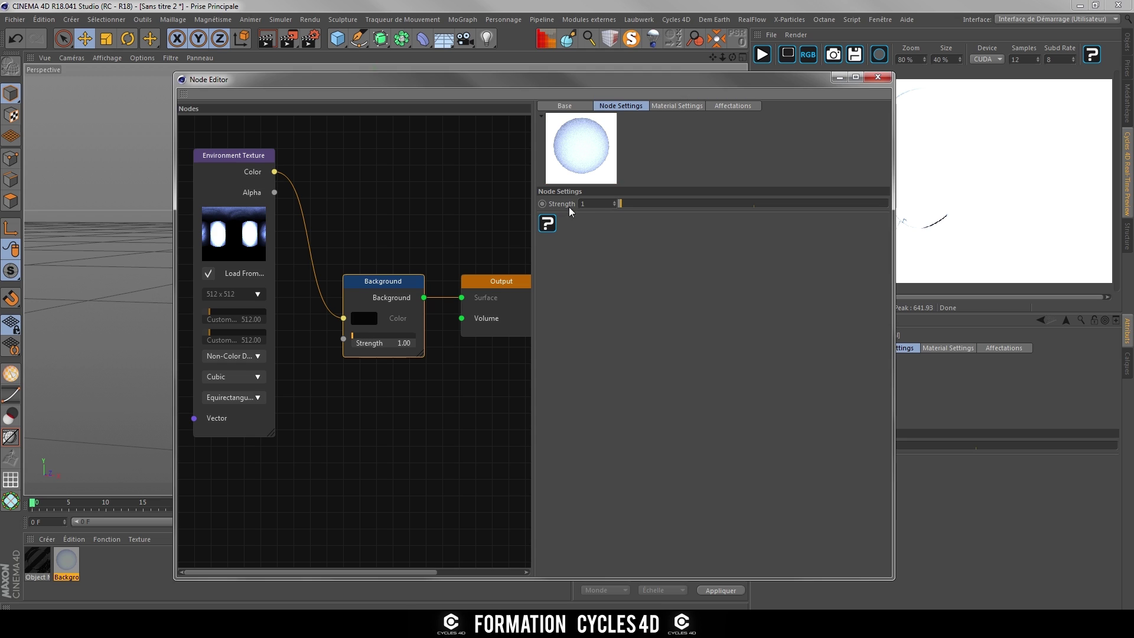
double_click(578, 204)
text(0.04)
key(Return)
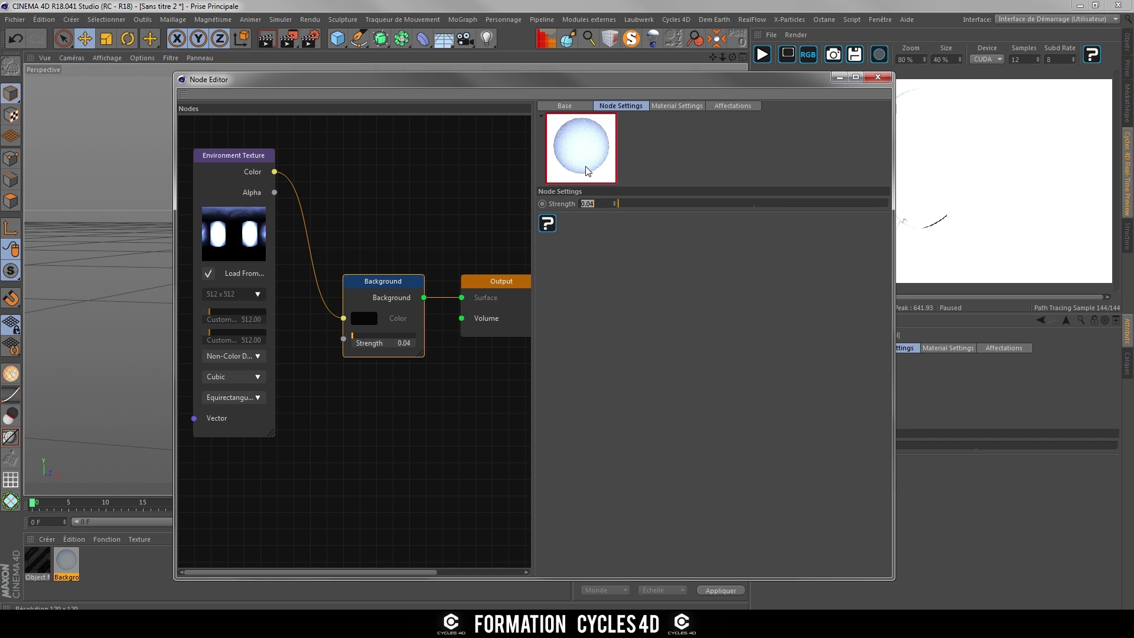
click(763, 56)
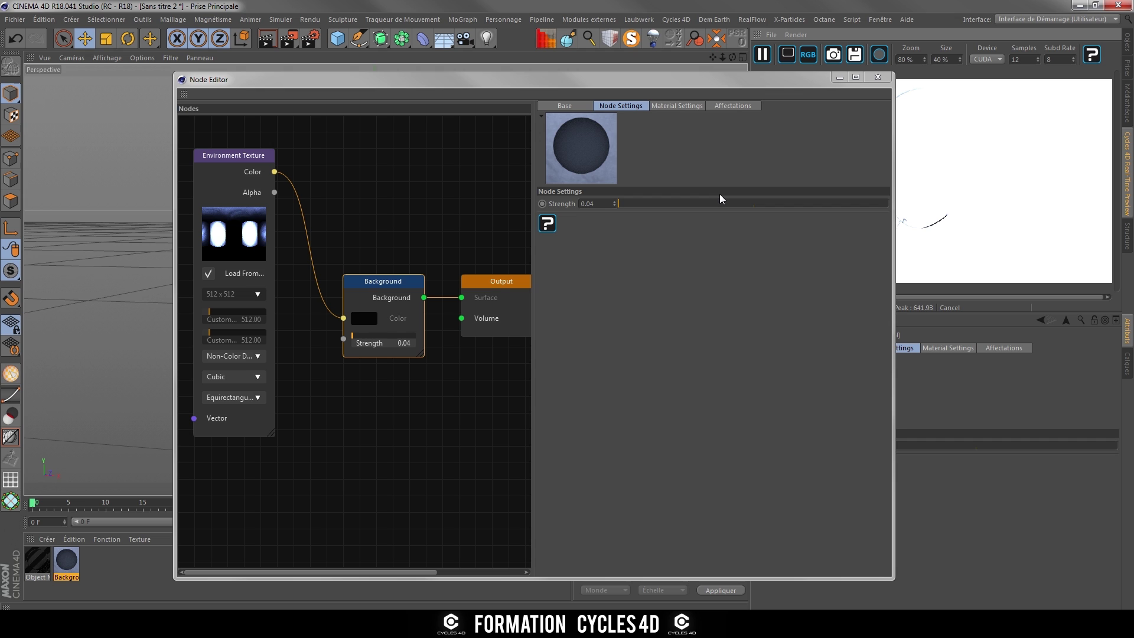
click(876, 79)
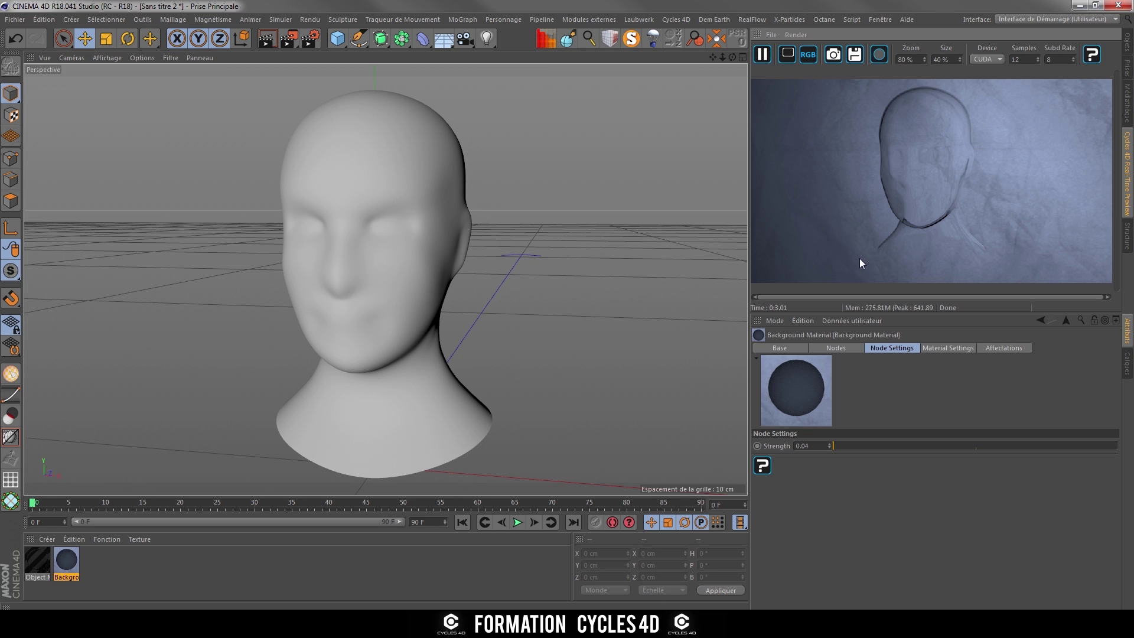
- Review the Environment Texture and Background nodes of the Background Material, close the node editor and pause the real-time preview
double_click(66, 561)
click(239, 161)
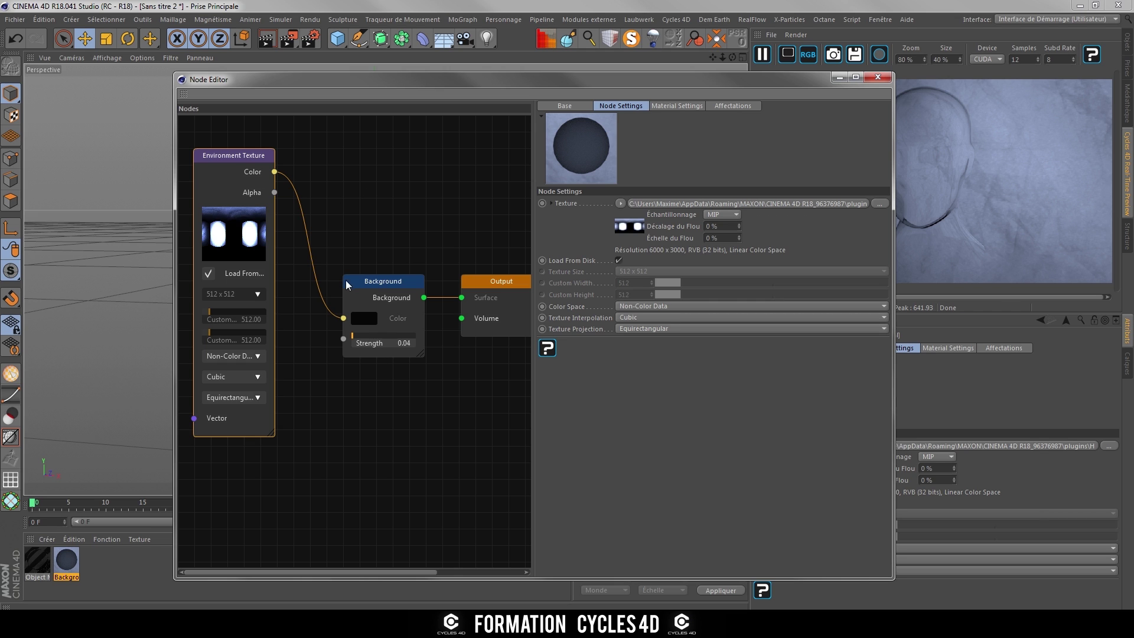
click(366, 287)
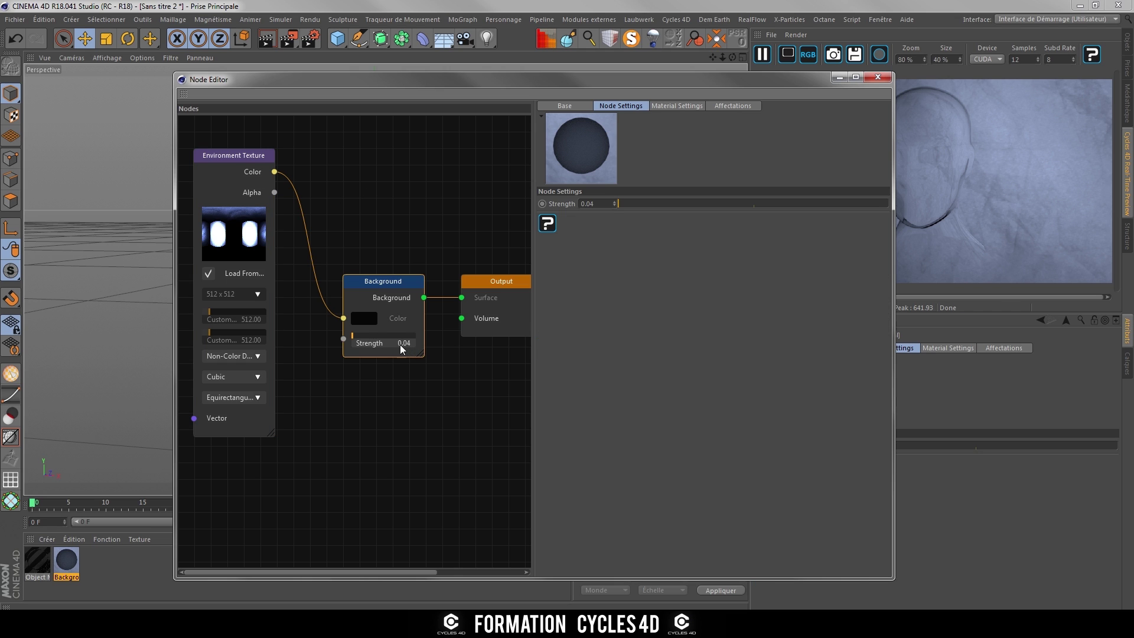
click(878, 77)
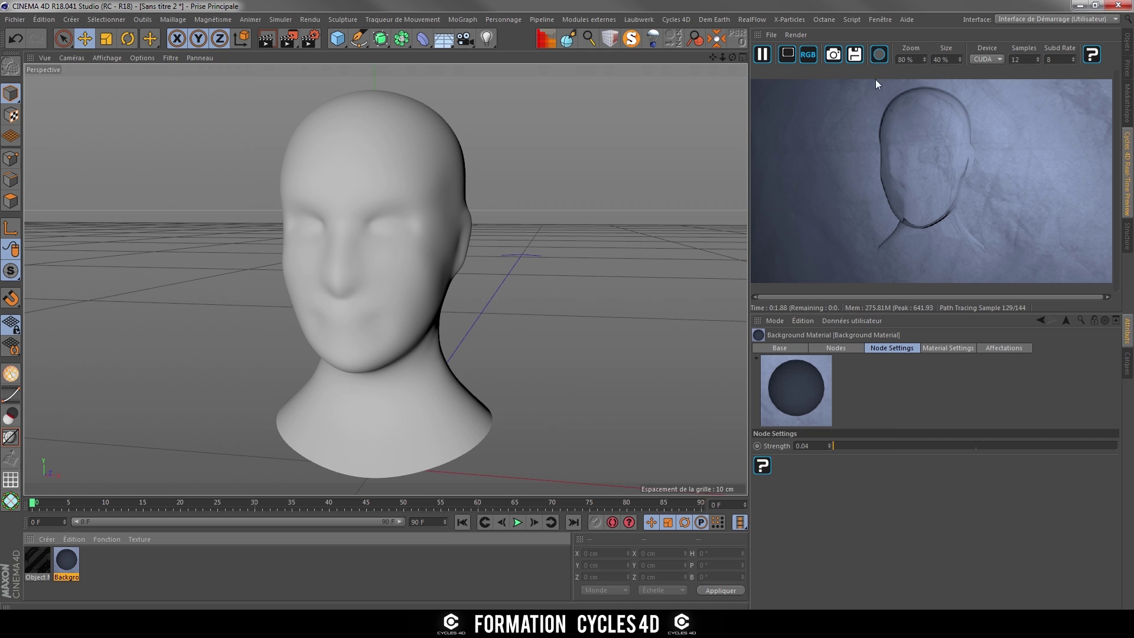
click(766, 56)
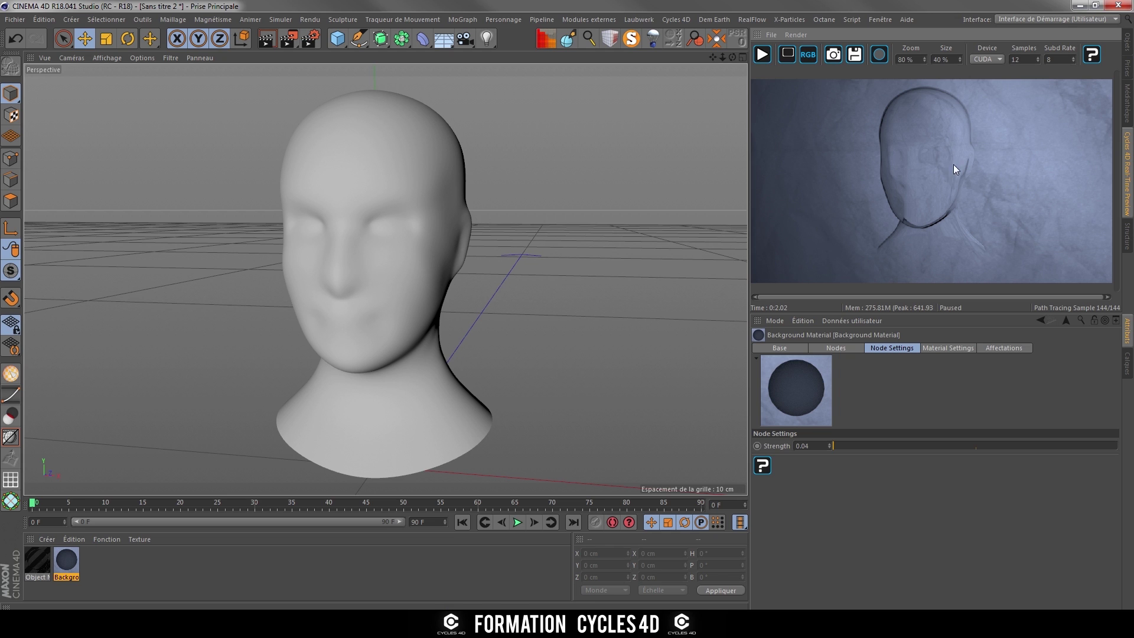
alt+drag(381, 271, 387, 300)
scroll(366, 317, up, 2)
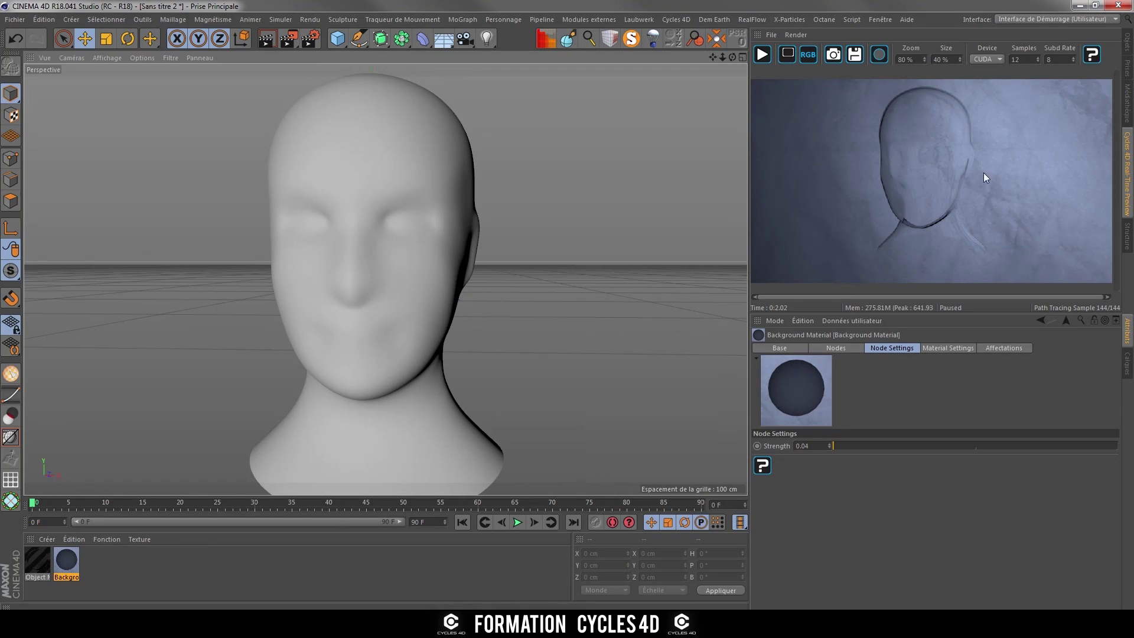
- Switch to the Dino.c4d scene, isolate its xpTrail spline to examine the strands, and return to the Sans titre 2 scene
click(1127, 43)
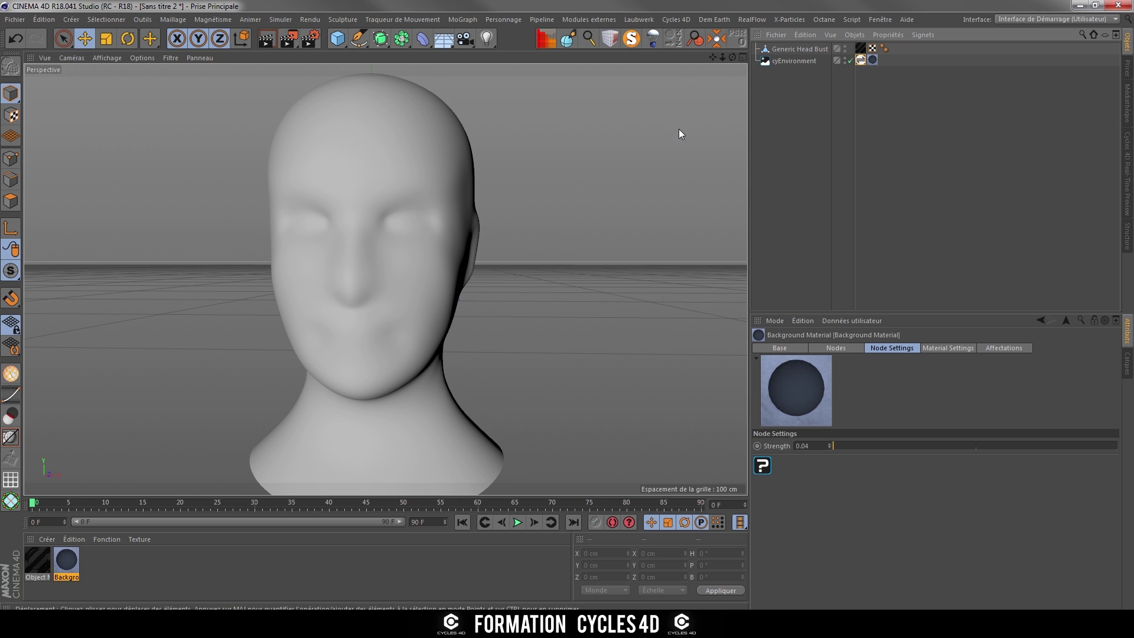
click(792, 20)
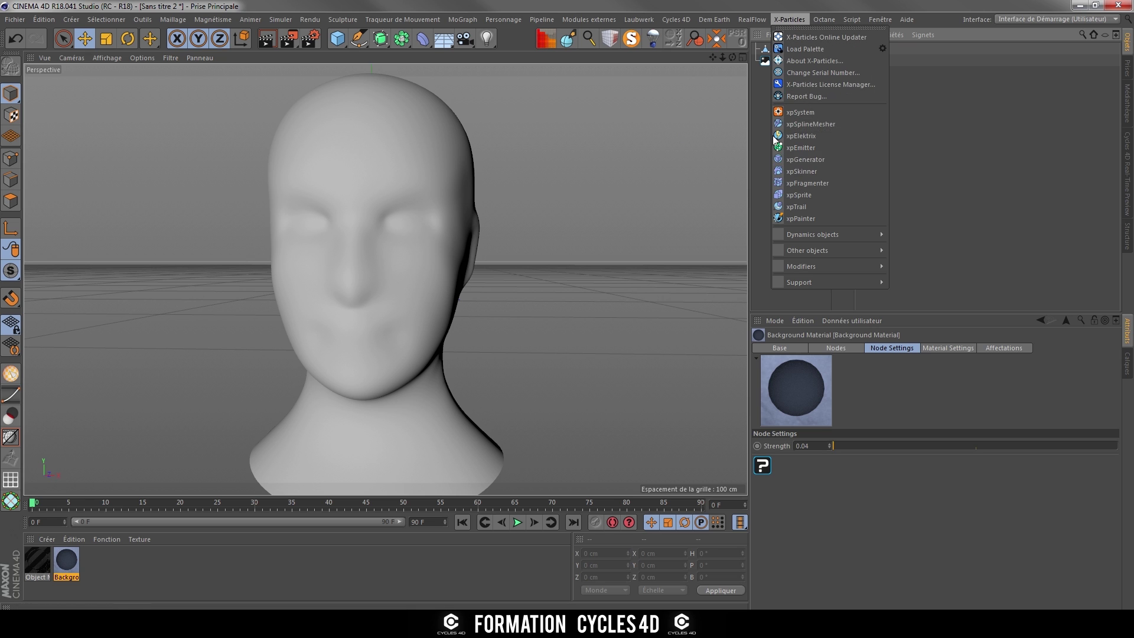
click(759, 122)
click(882, 19)
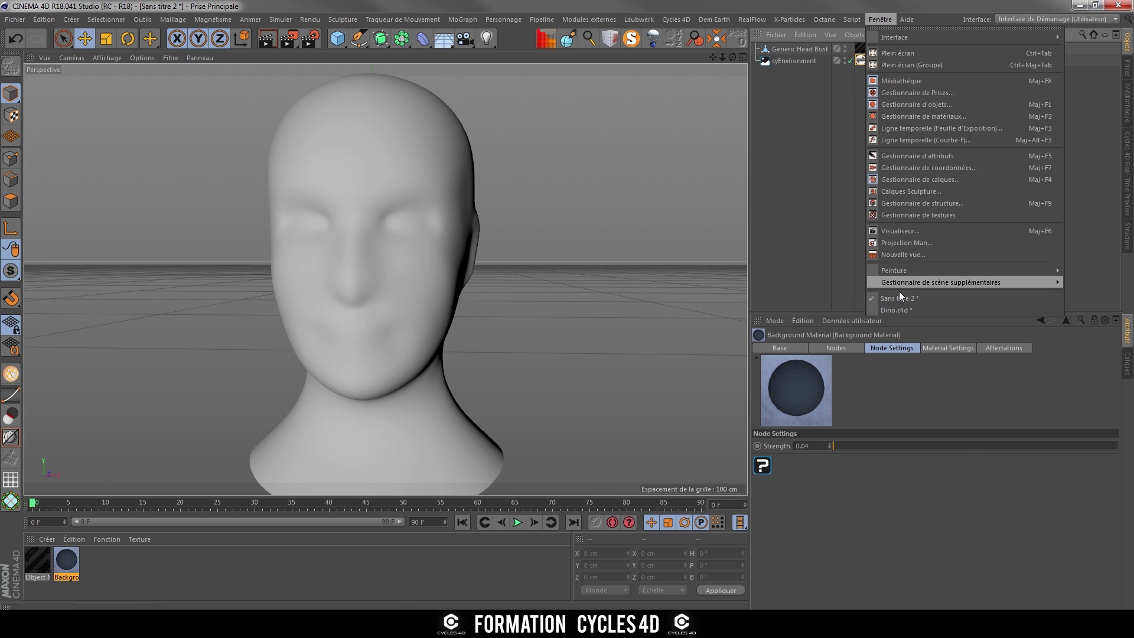
click(897, 310)
click(789, 86)
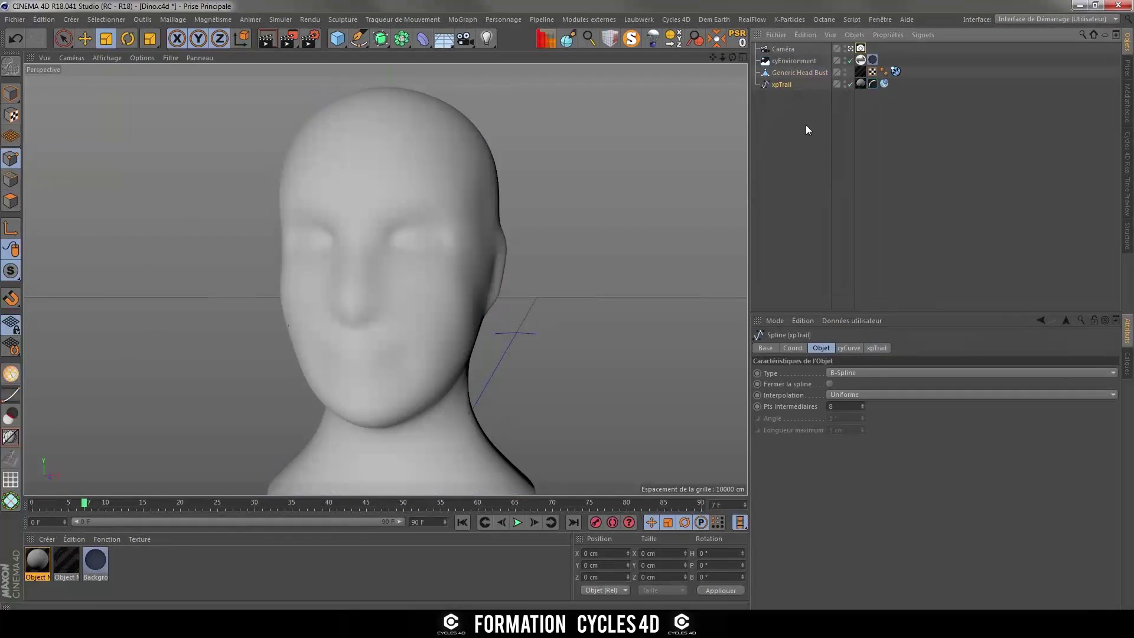
click(634, 40)
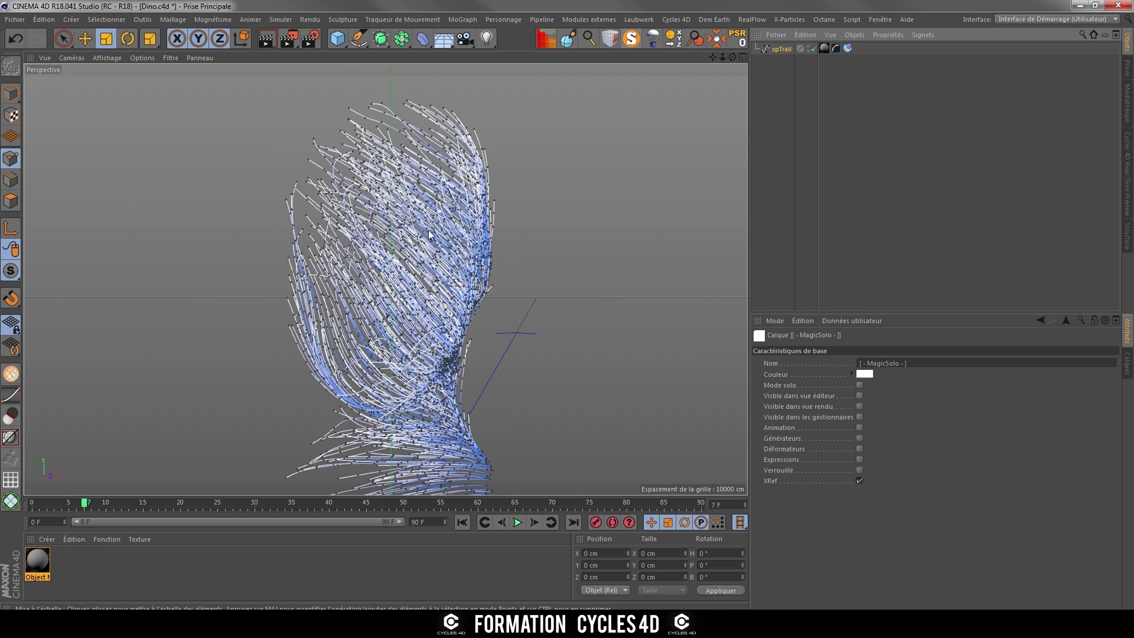
click(11, 92)
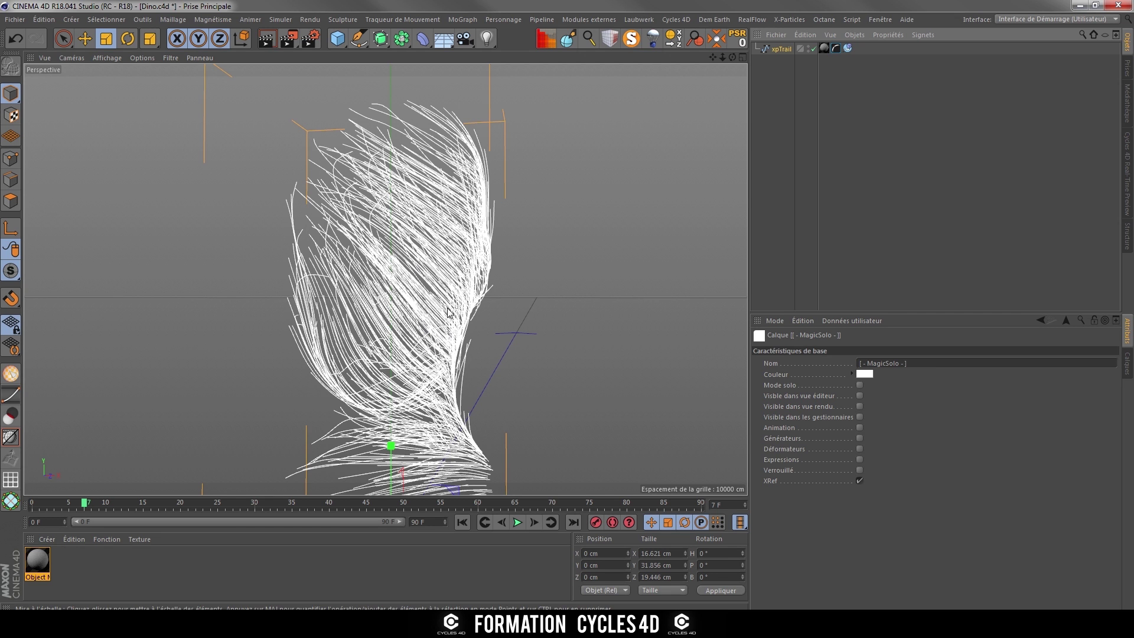
click(672, 38)
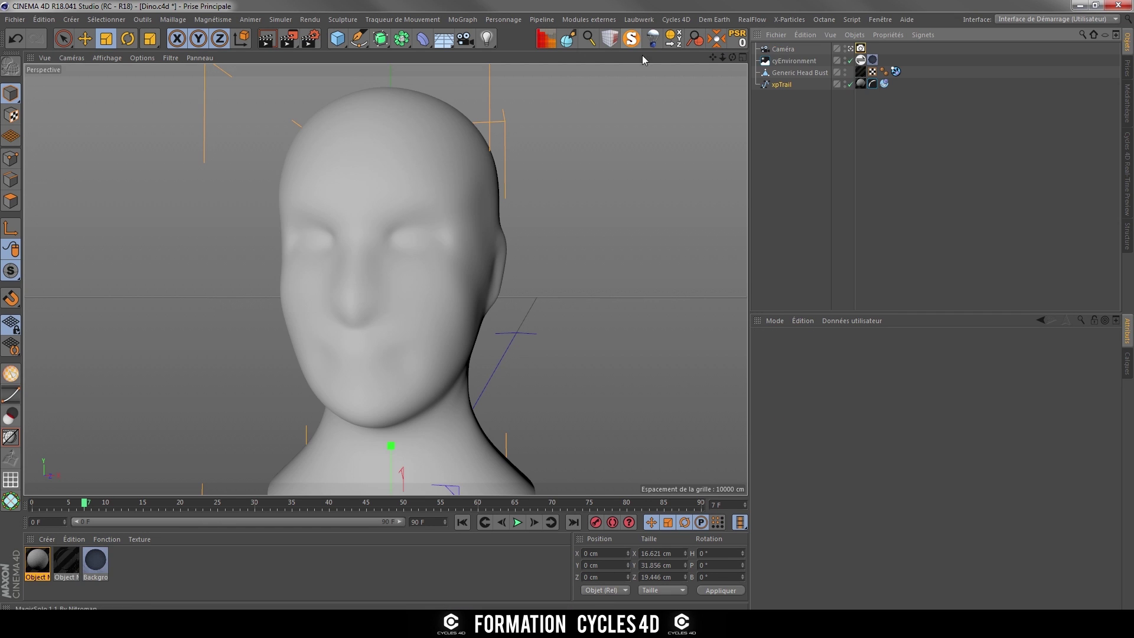
click(880, 18)
click(893, 299)
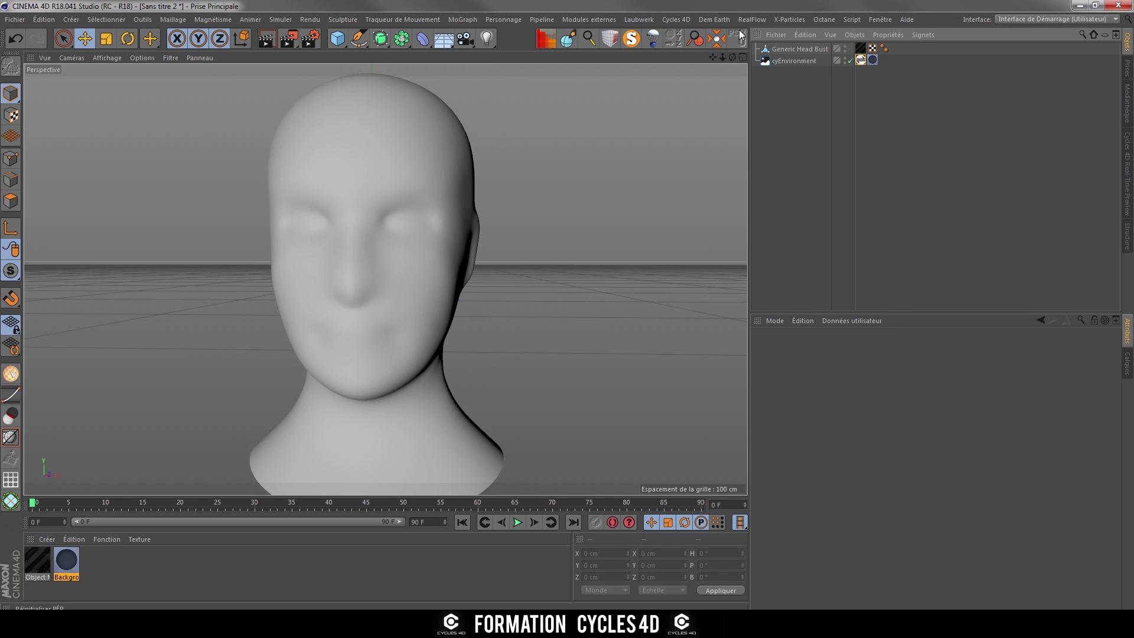
- Create an X-Particles xpSystem object and add an Emitter to it
click(777, 23)
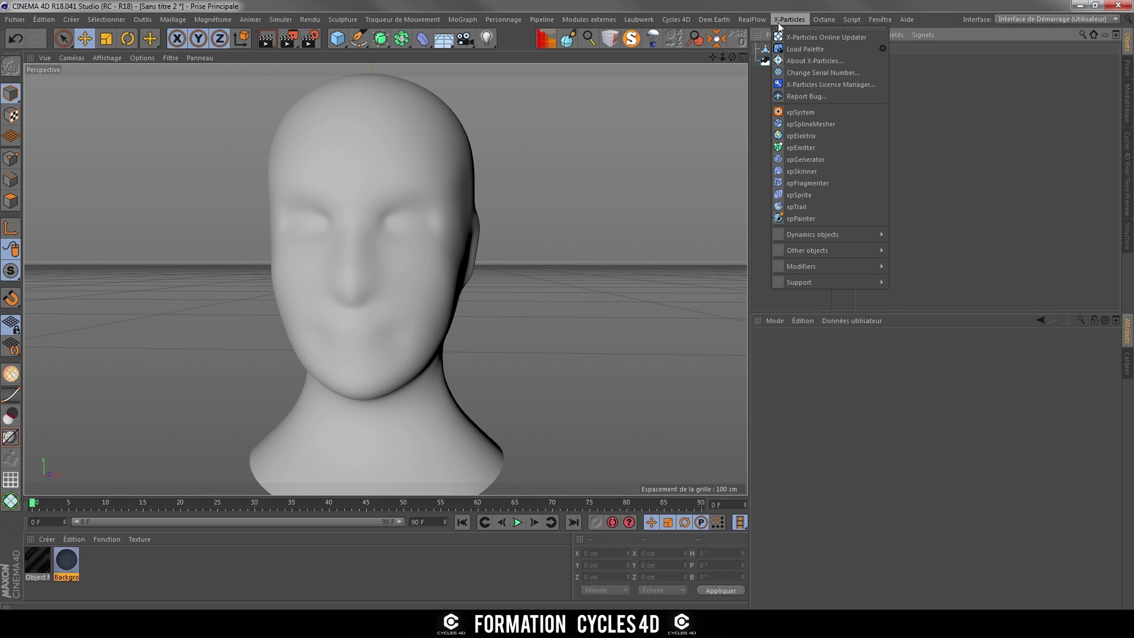
click(792, 114)
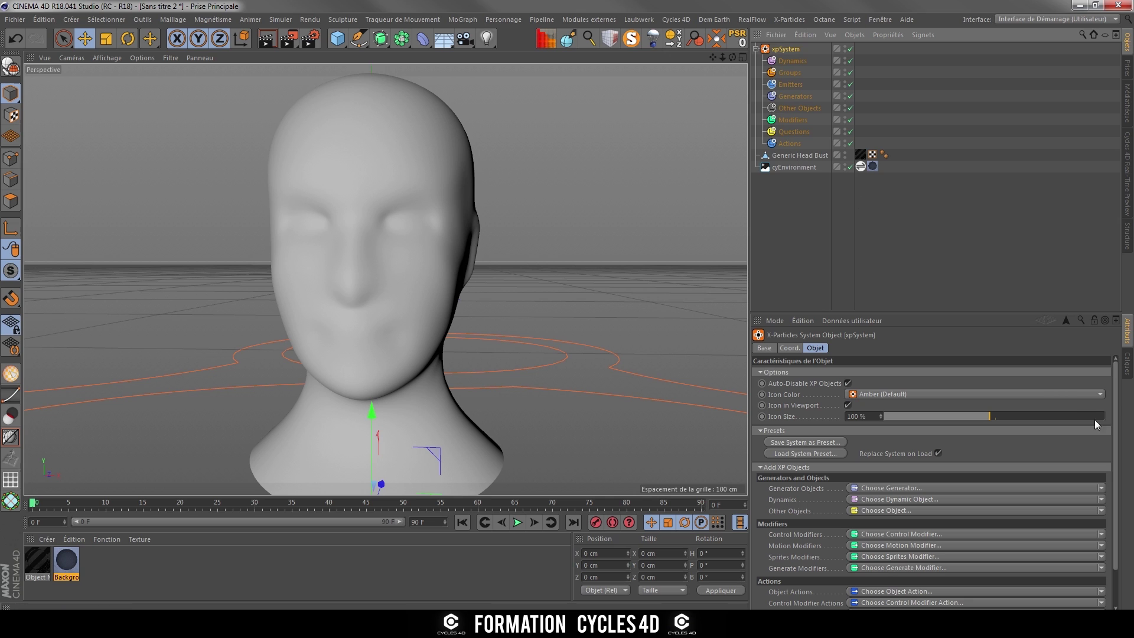
scroll(1117, 402, down, 3)
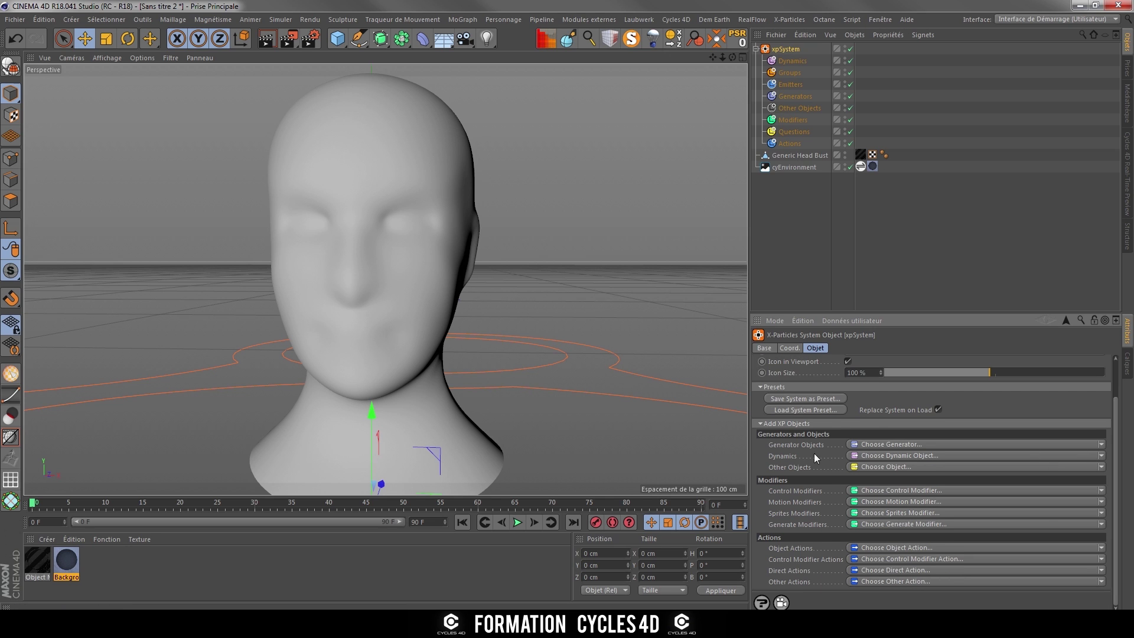
click(1100, 444)
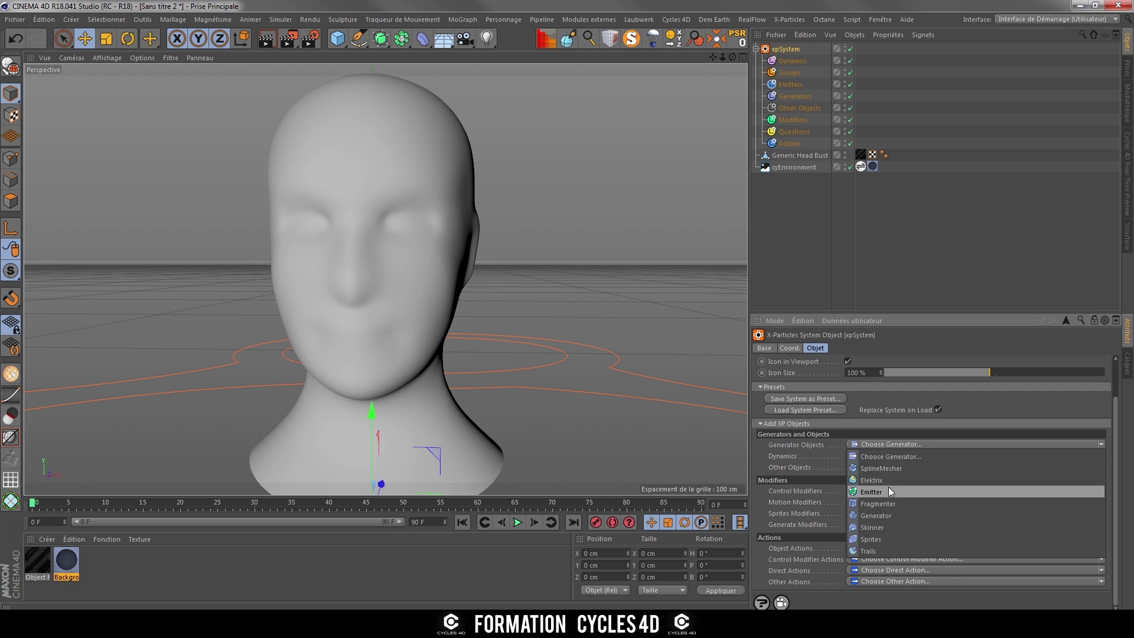
click(874, 494)
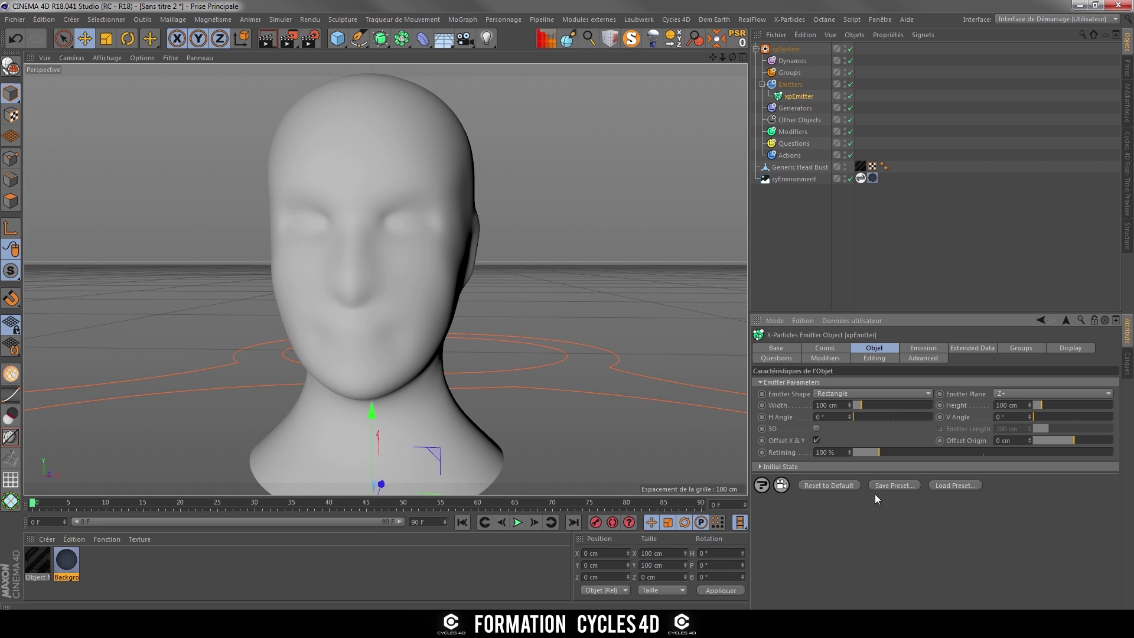
- Set the xpEmitter's shape to Object, assign Generic Head Bust as its source and emit from Object Volume
click(924, 393)
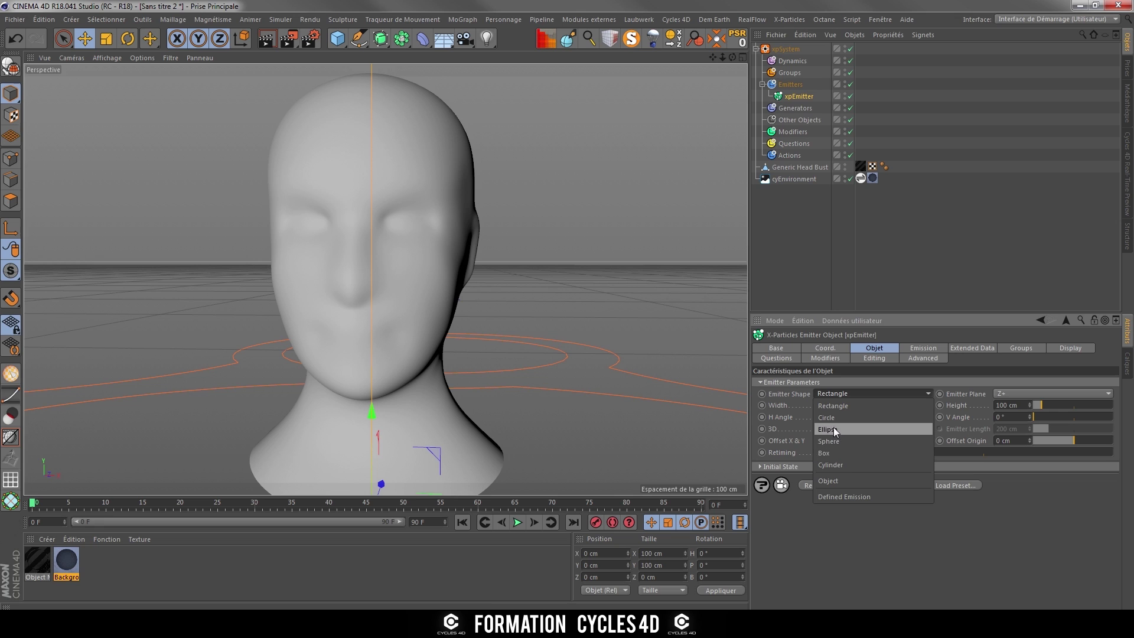
click(845, 480)
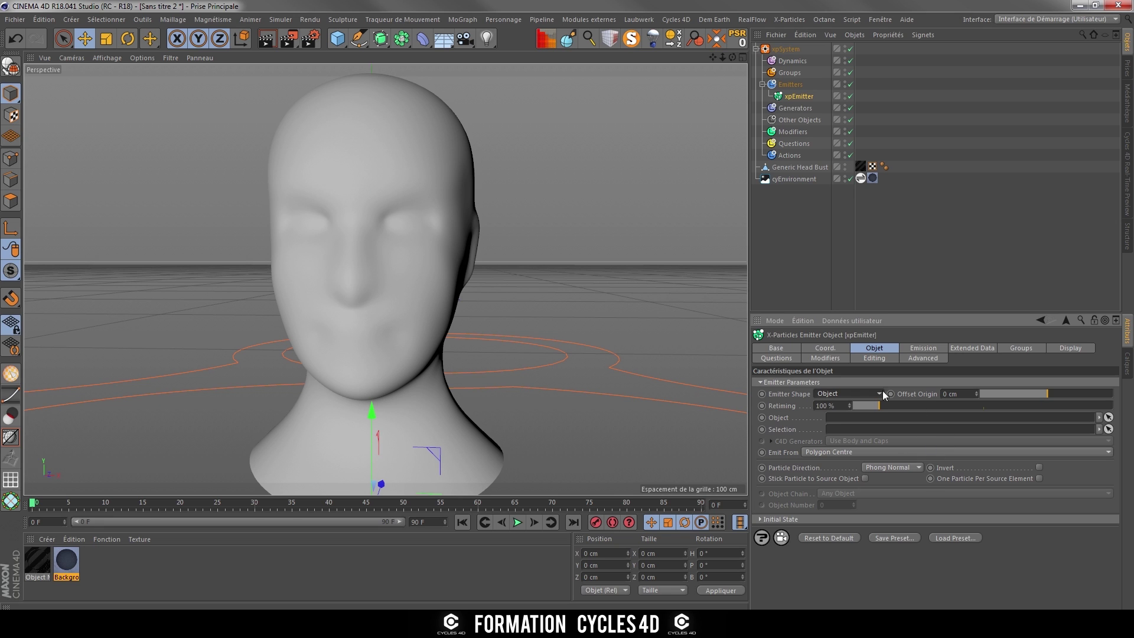
drag(799, 169, 860, 417)
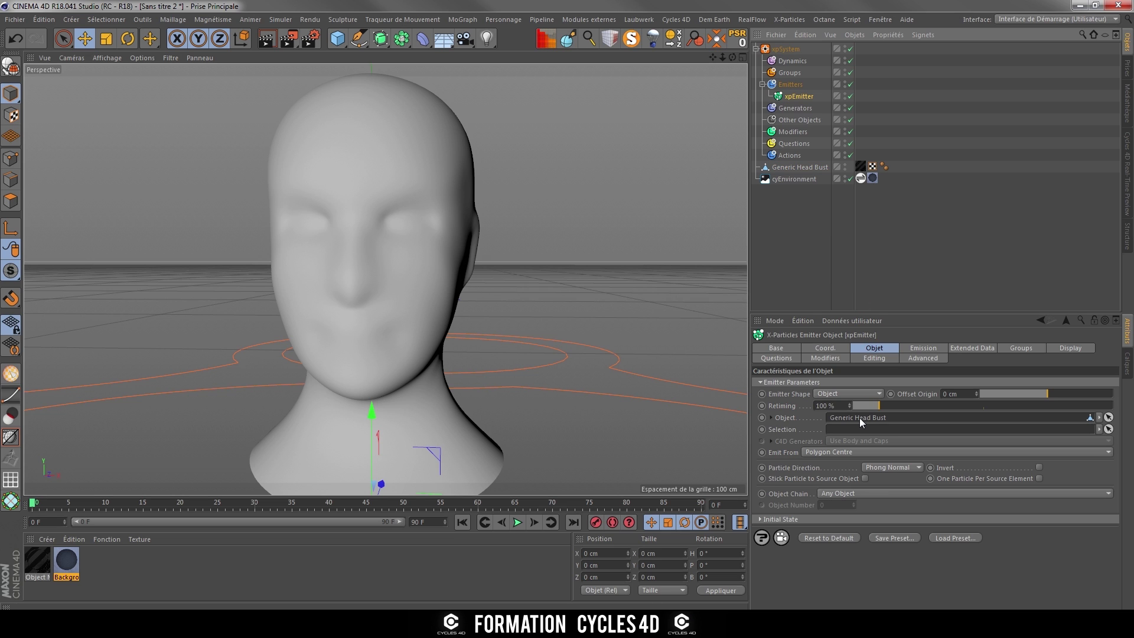
click(827, 453)
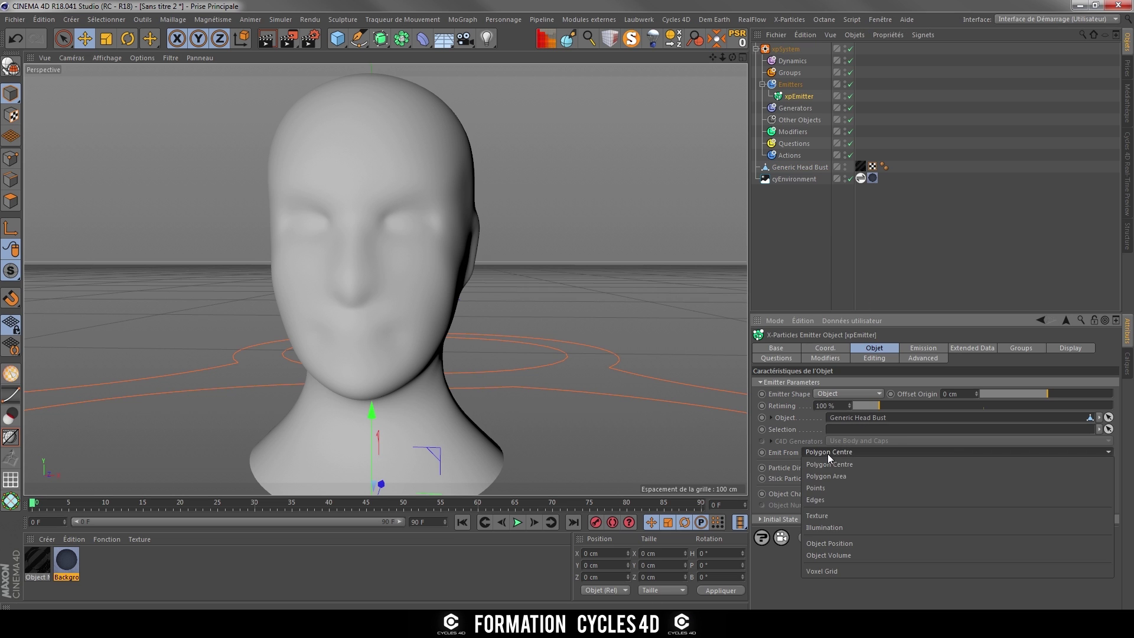
click(834, 555)
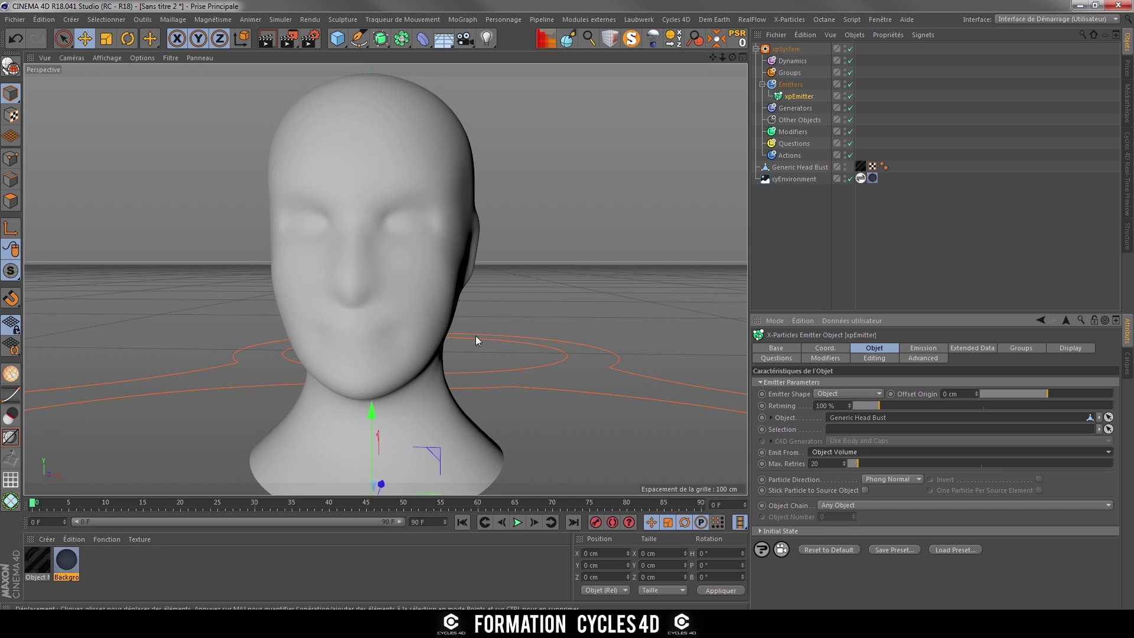
- Hide the Generic Head Bust, preview the particle emission and return the animation to the first frame
double_click(844, 167)
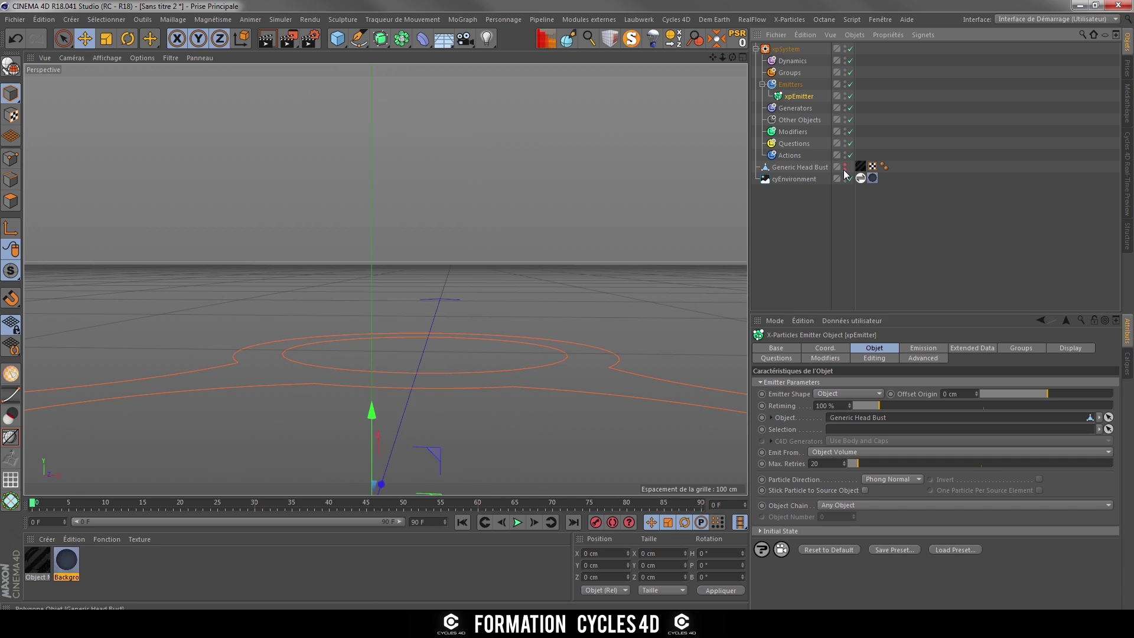
click(516, 522)
click(518, 522)
click(462, 522)
- Set the xpEmitter's Emission Mode to Shot, preview the particles and rewind to the start
click(923, 348)
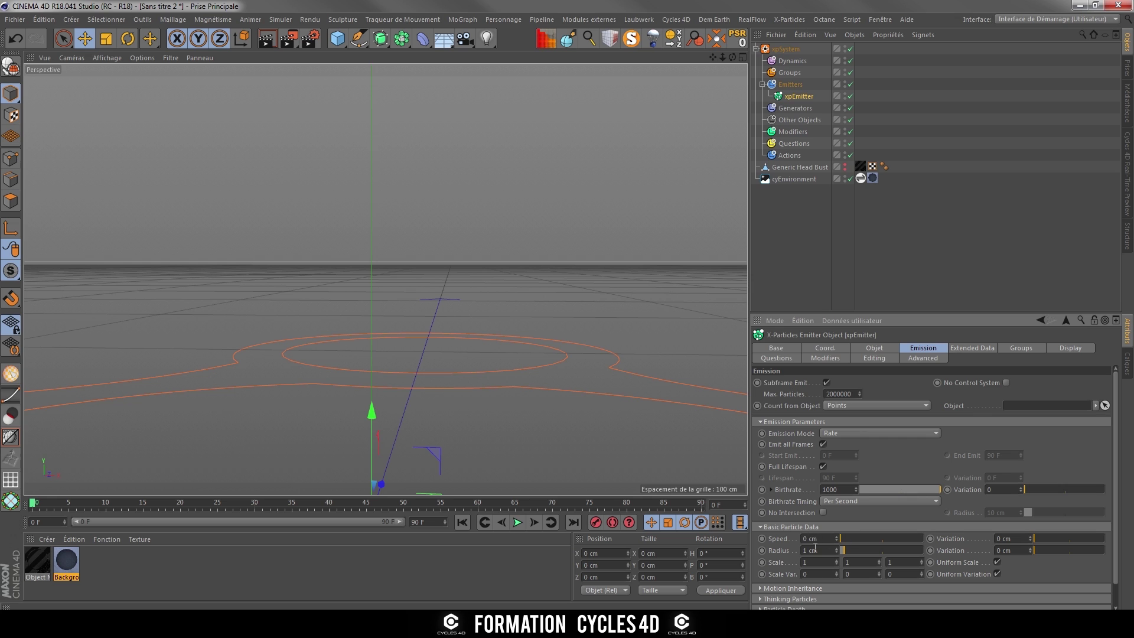
click(873, 431)
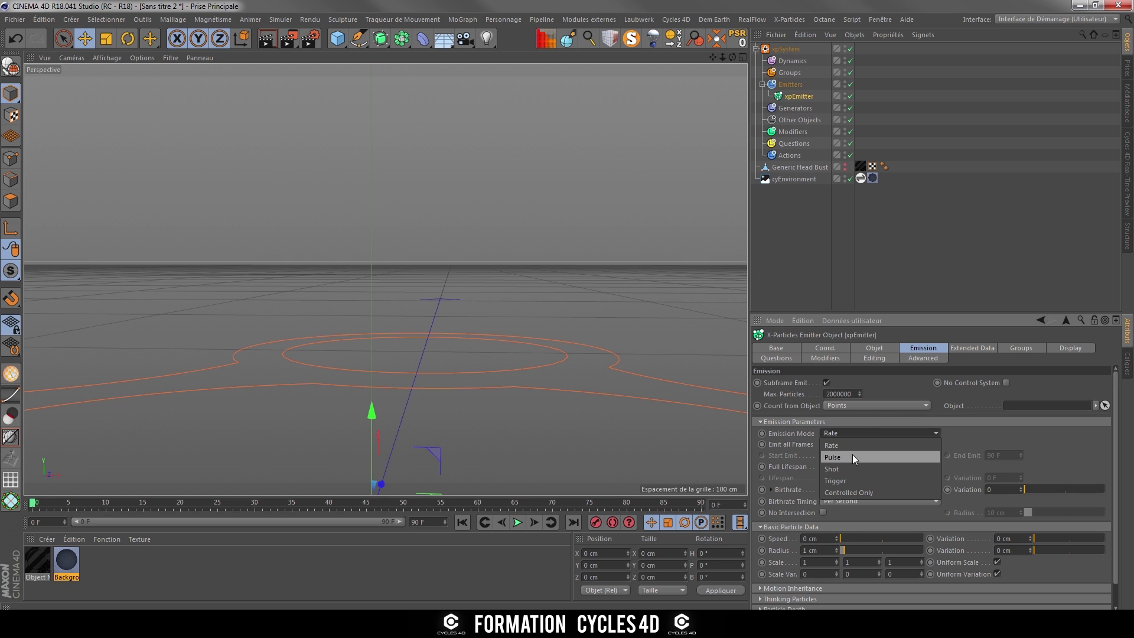
click(843, 468)
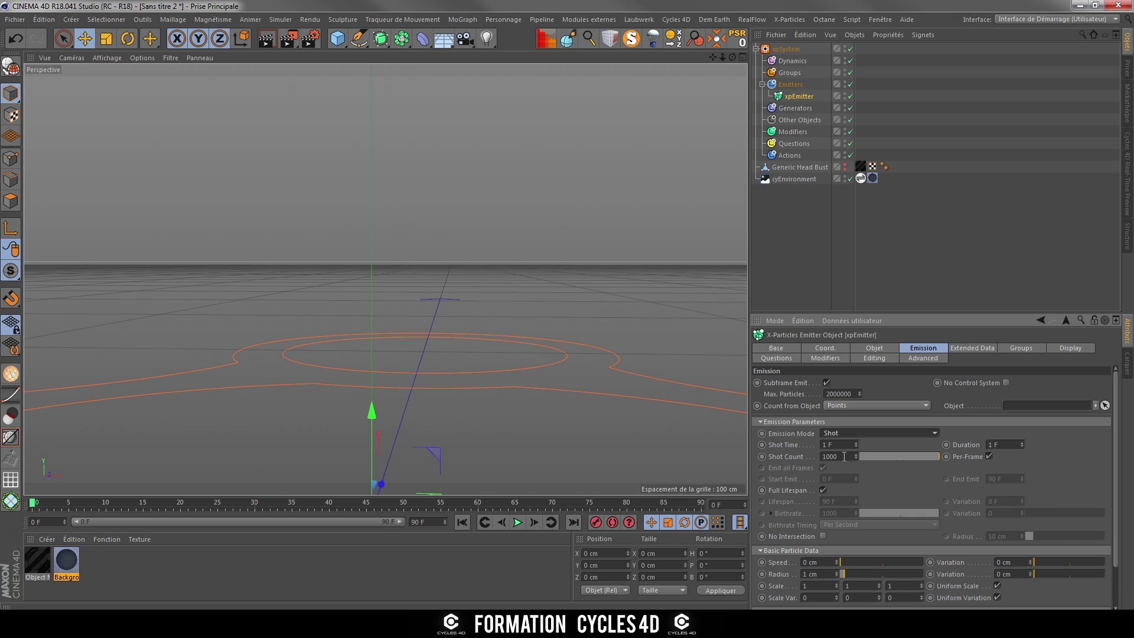
click(516, 525)
click(516, 525)
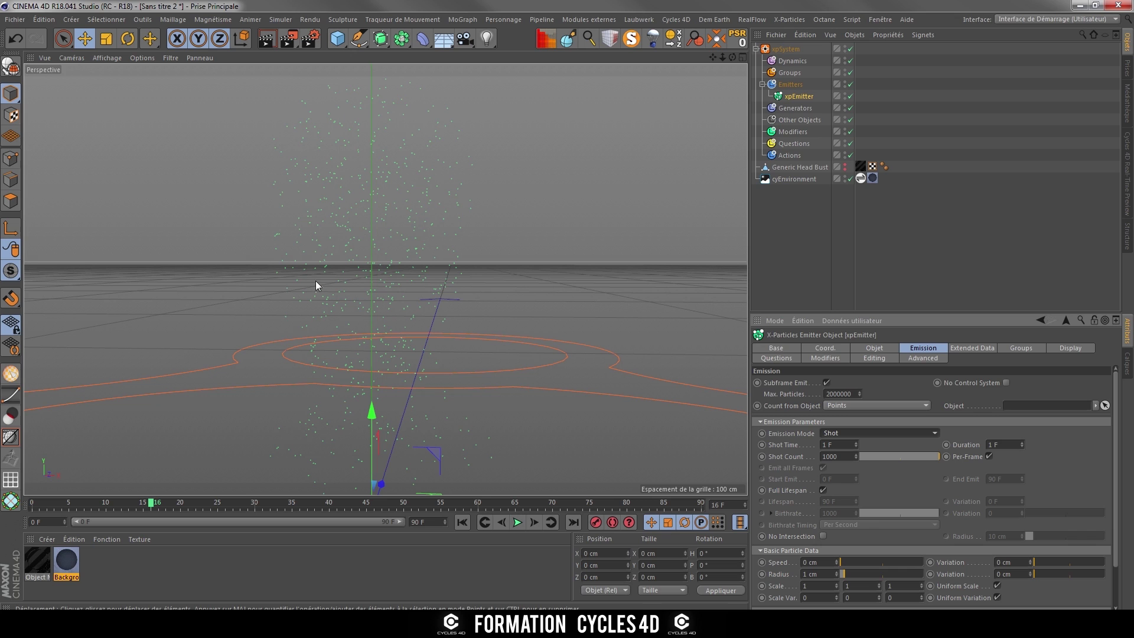
click(462, 522)
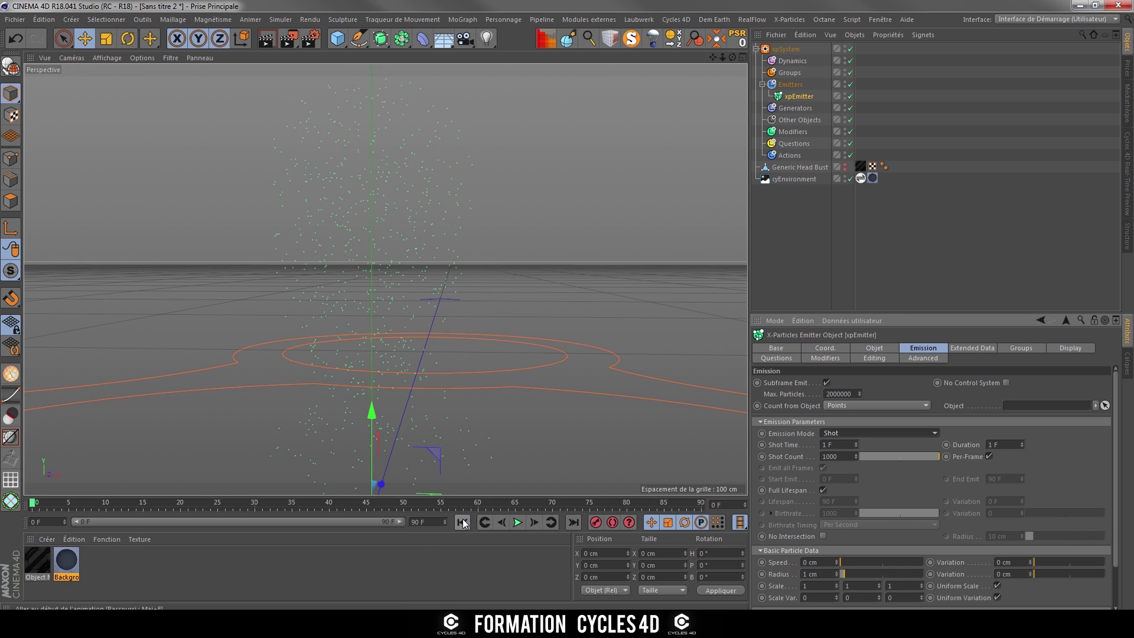
- Add an xpCollider tag to the Generic Head Bust and set its Bounce and Friction to 0 %
right_click(793, 168)
mouse_move(887, 357)
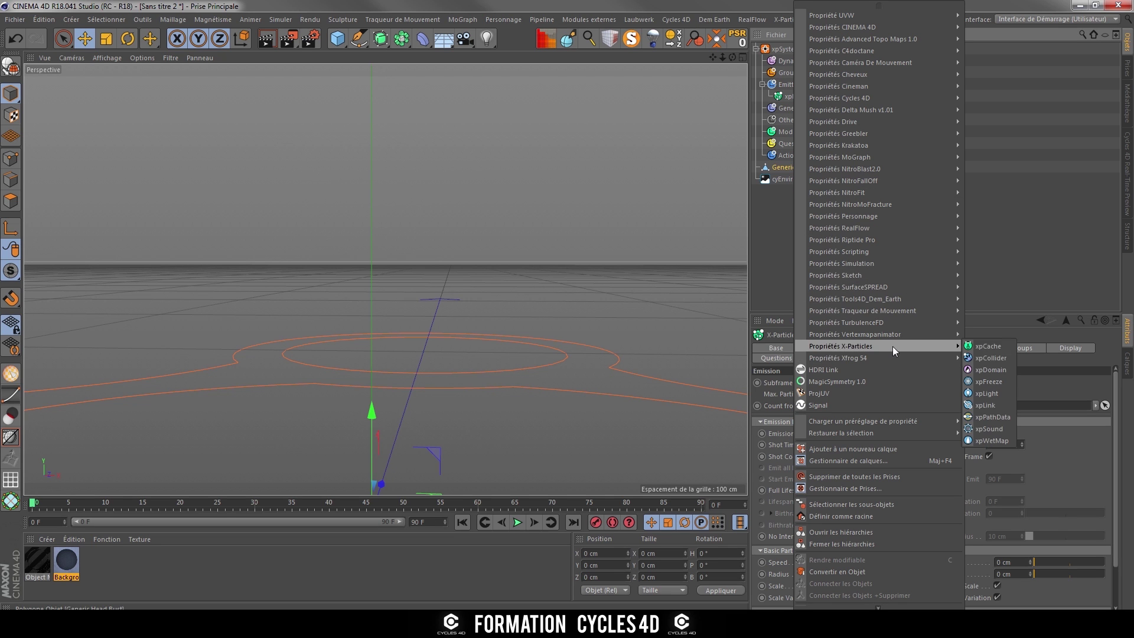
click(991, 357)
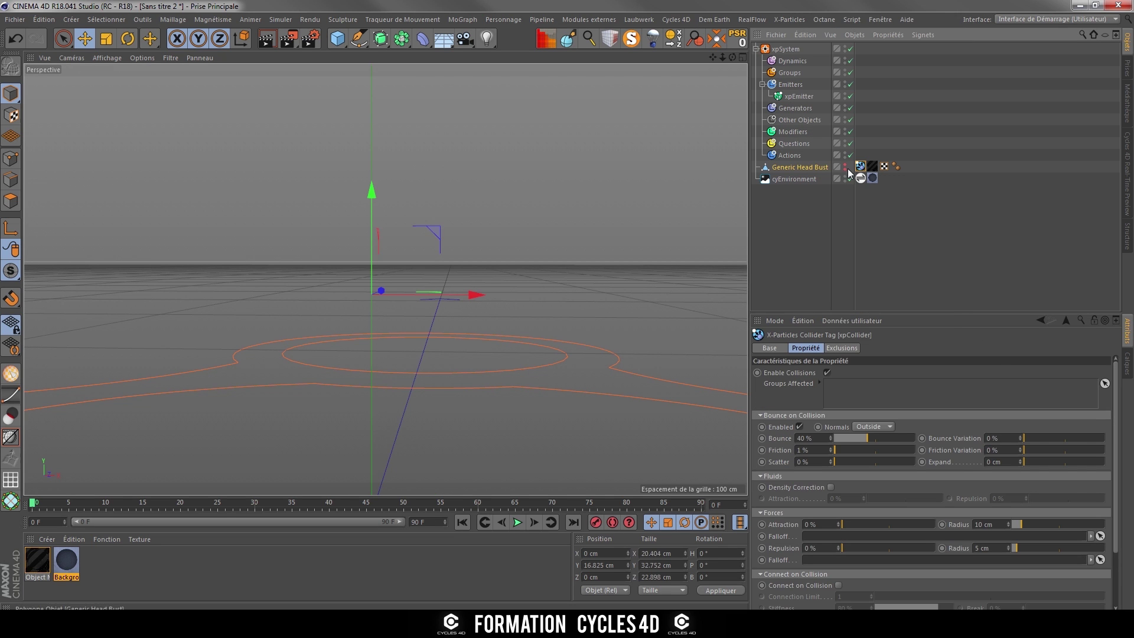
drag(863, 437, 724, 441)
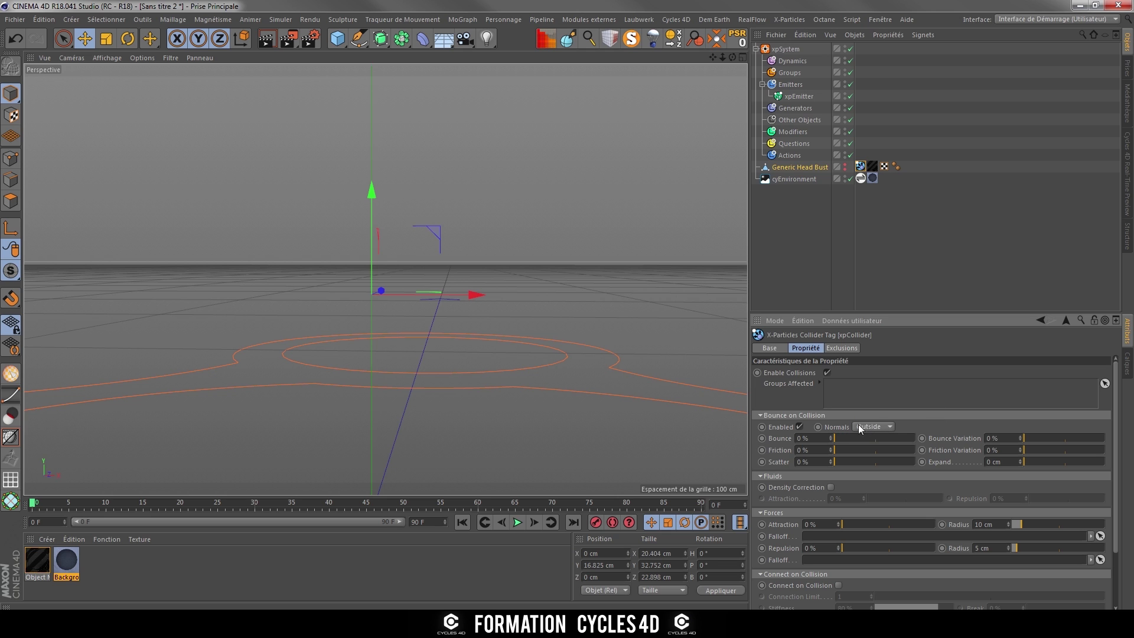
- Preview the particles, change the xpCollider's Normals option for bounces and select the xpEmitter
click(521, 523)
click(521, 523)
click(879, 428)
click(877, 451)
click(797, 97)
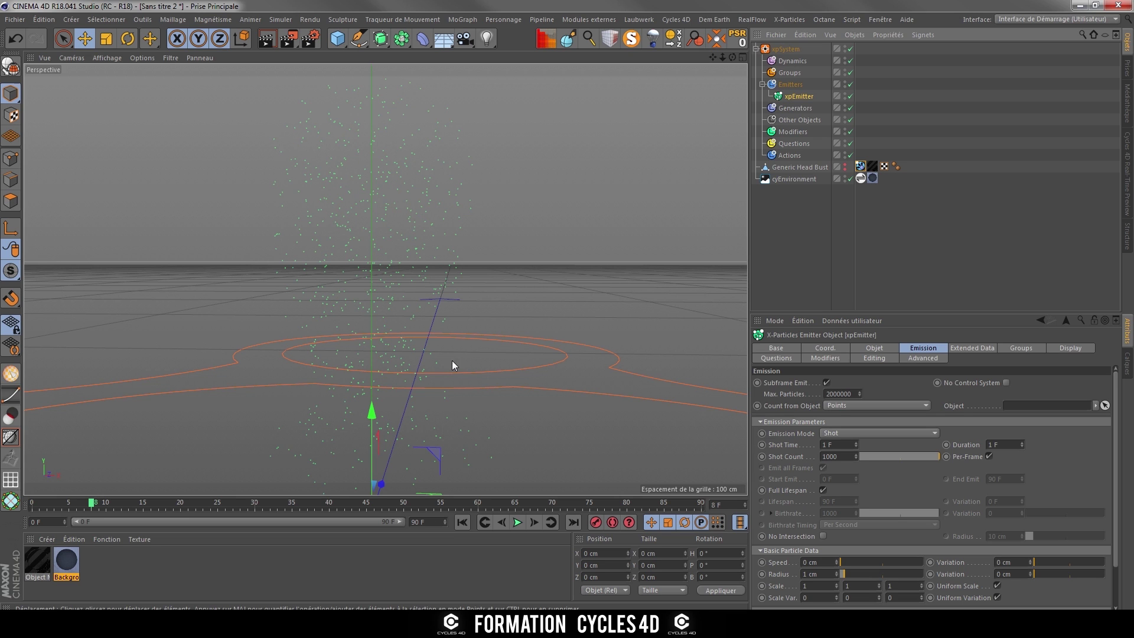
- Add a Turbulence motion modifier to the xpSystem, preview its effect on the particles and rewind
click(796, 131)
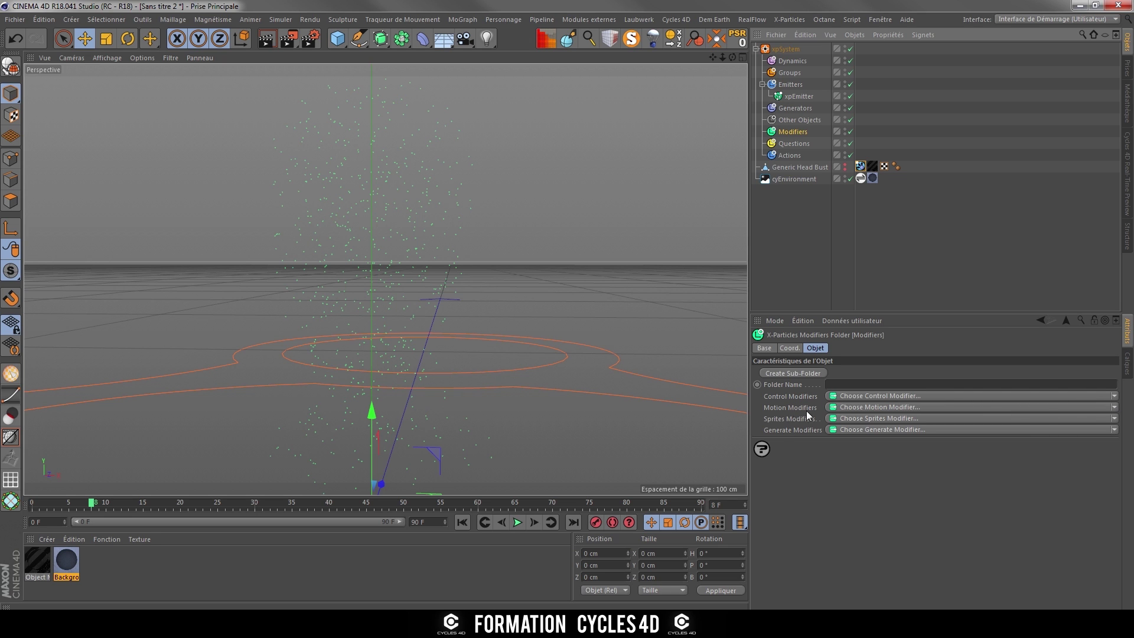
click(1114, 406)
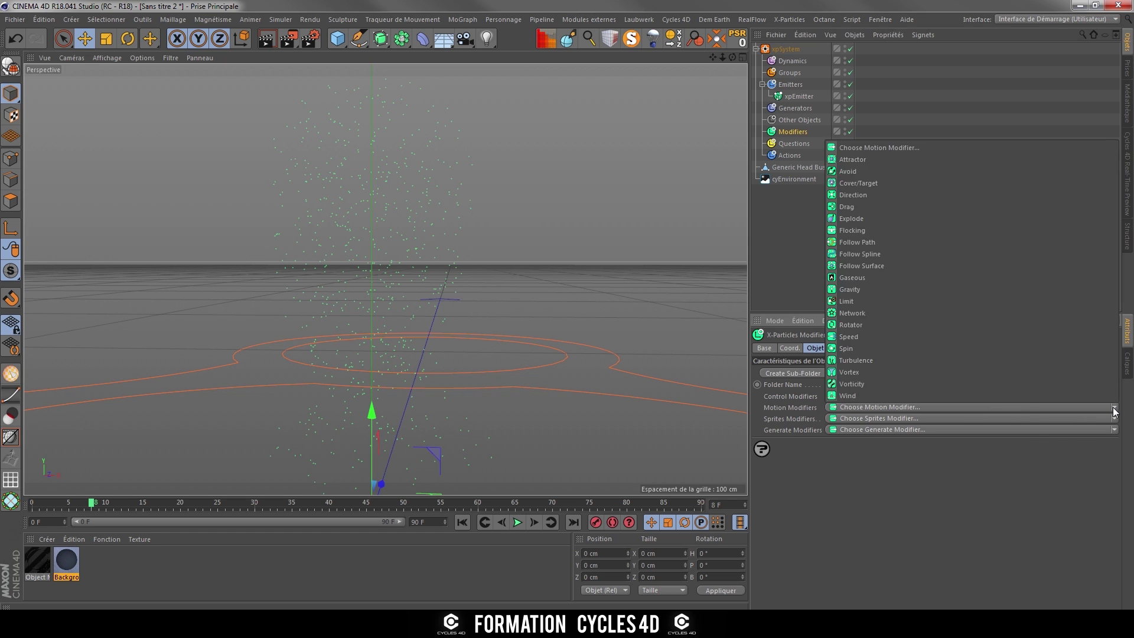
click(858, 360)
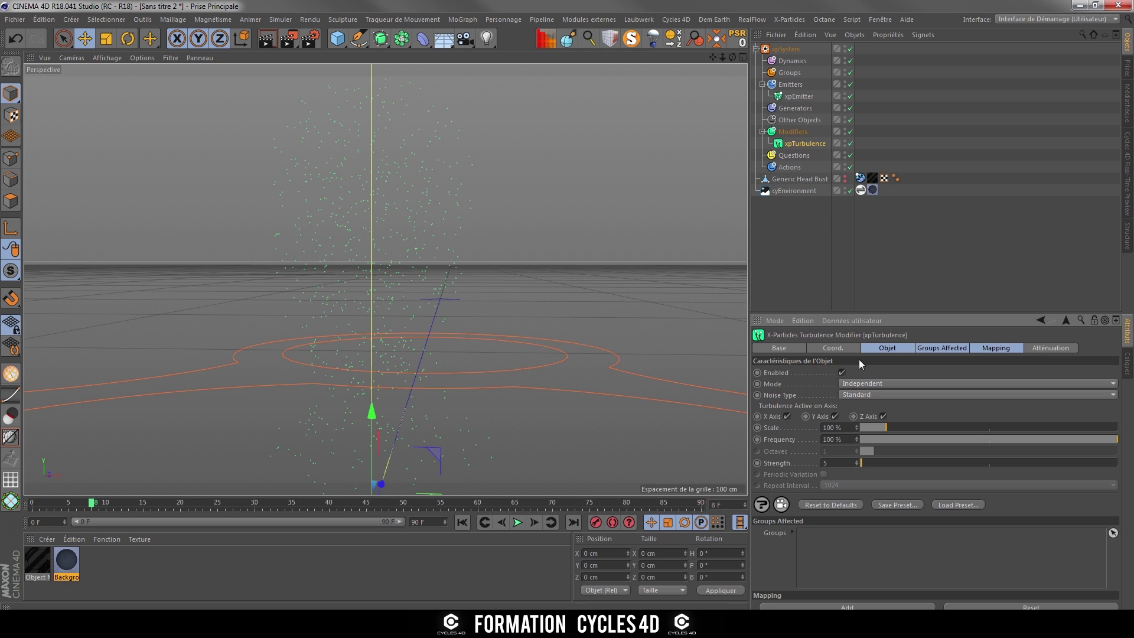
click(462, 522)
click(518, 522)
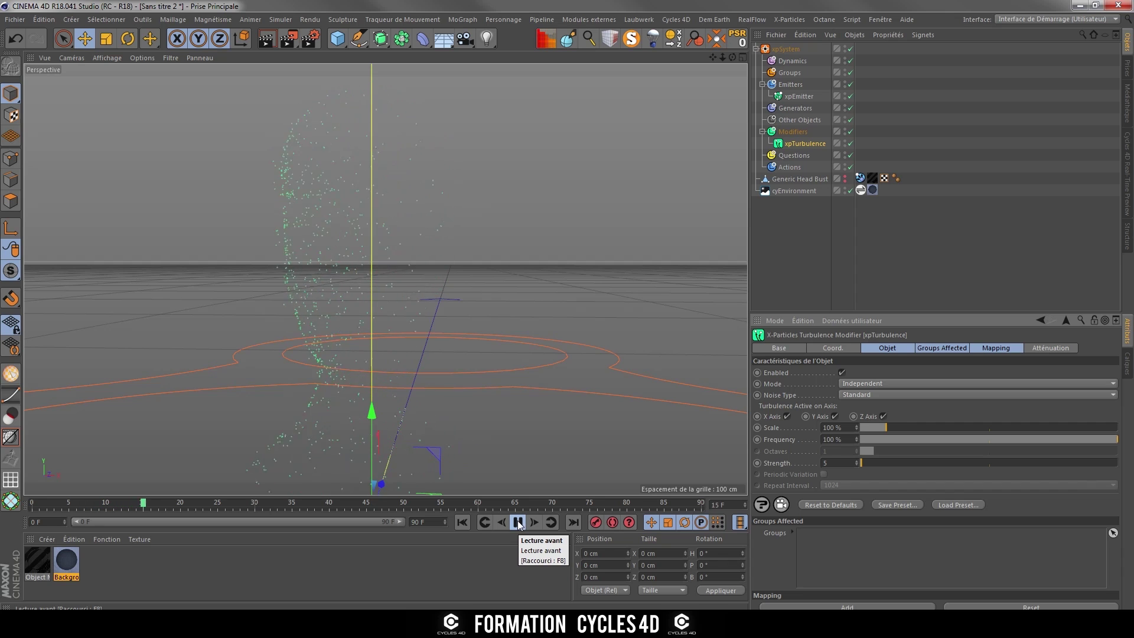
click(518, 522)
click(461, 523)
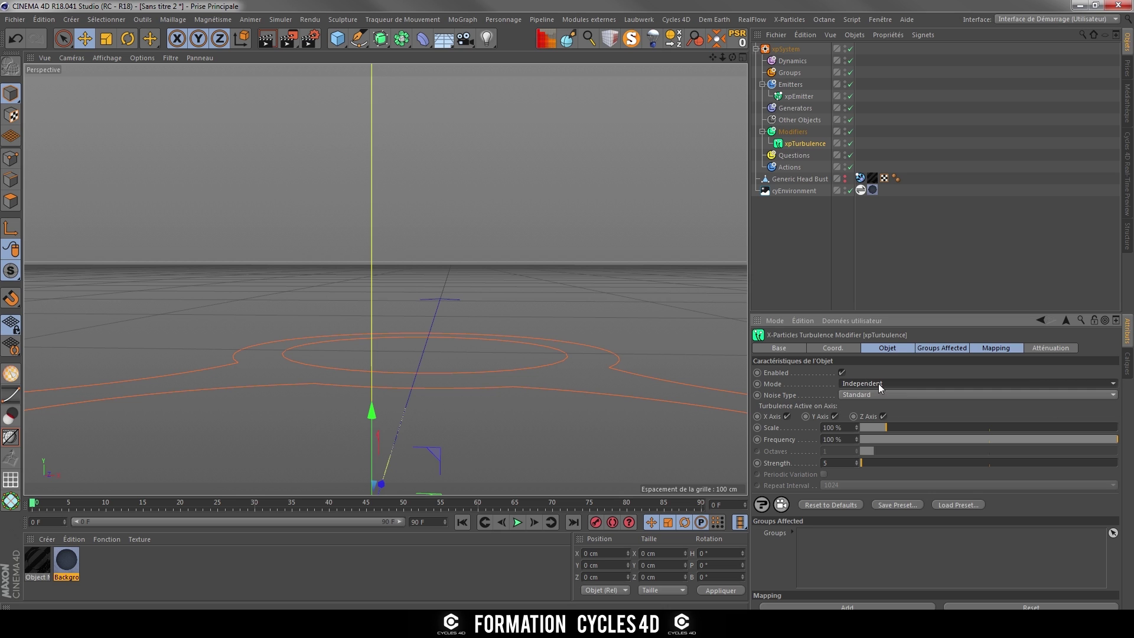
- Set the xpTurbulence's Noise Type to Curl, preview the particle motion and rewind
click(871, 395)
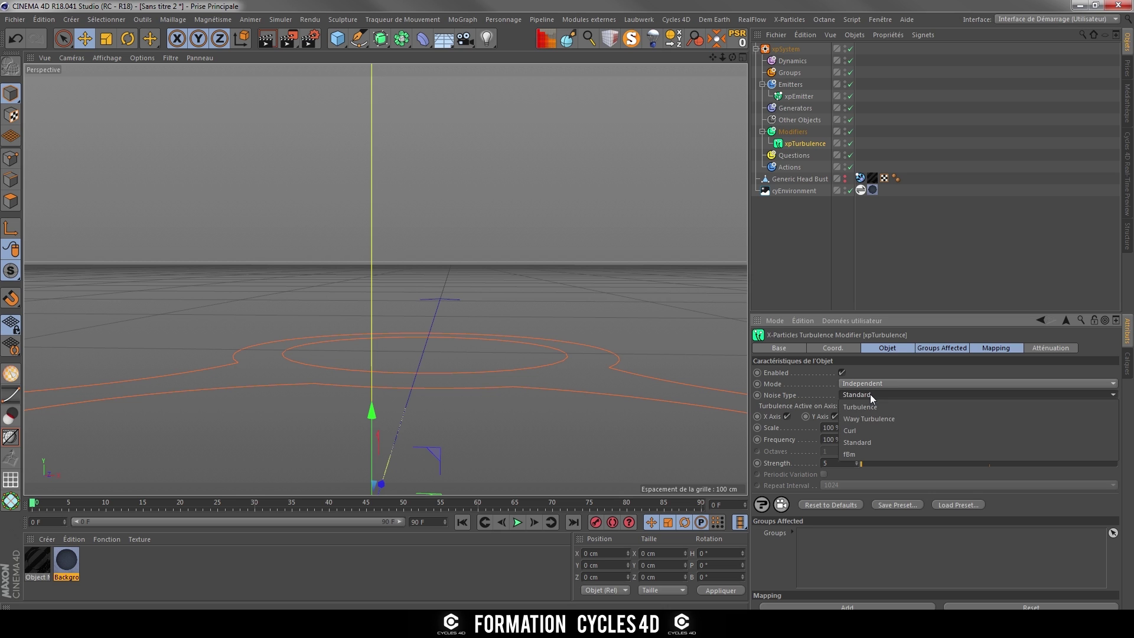
click(857, 430)
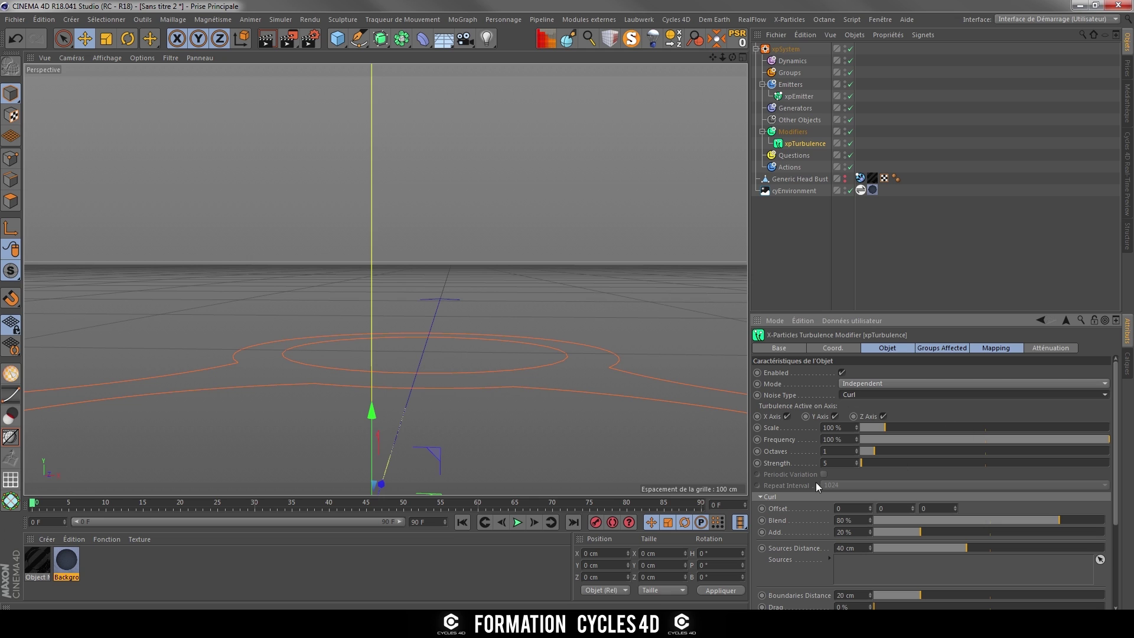
click(518, 523)
click(464, 521)
- Add a Trails generator to the xpSystem, assign xpEmitter as its emitter and play the animation to preview the strands
click(796, 109)
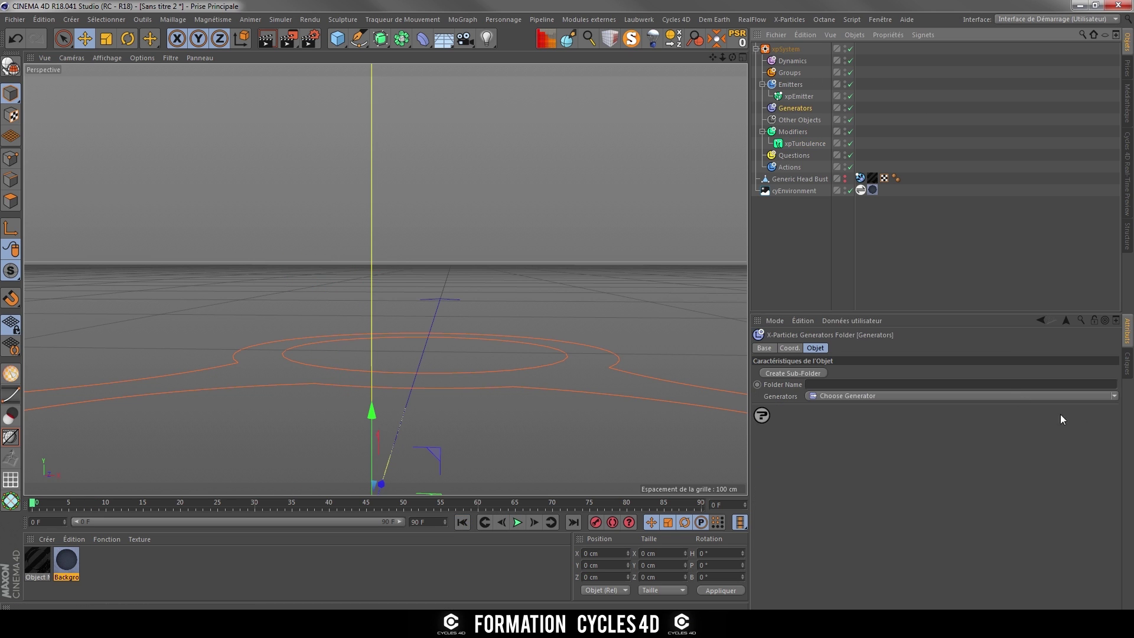
click(1114, 396)
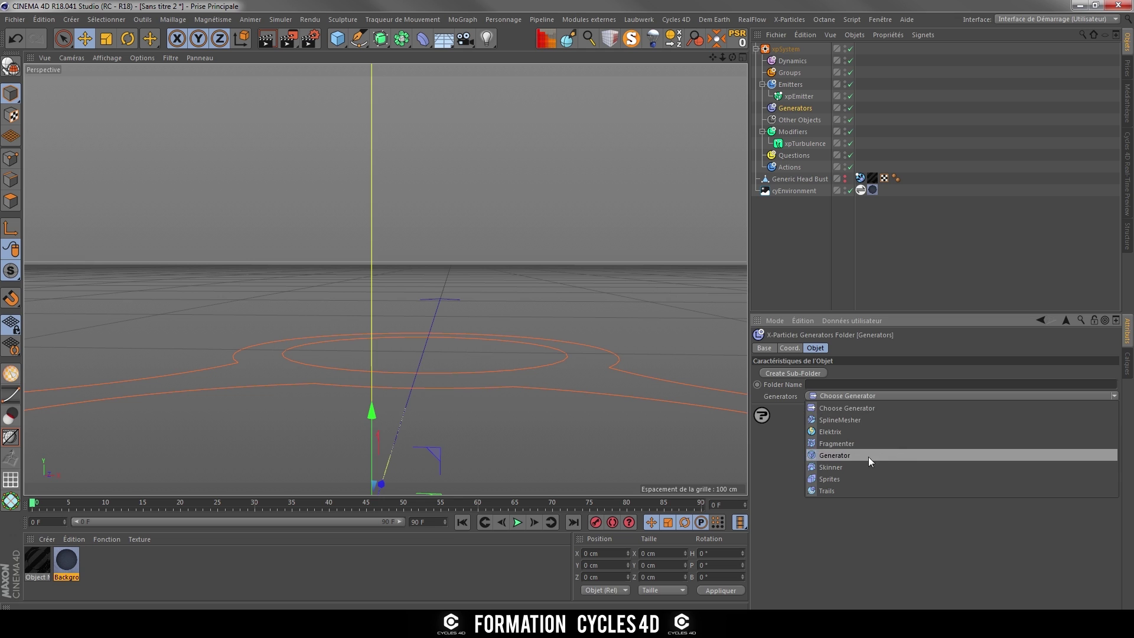
click(831, 490)
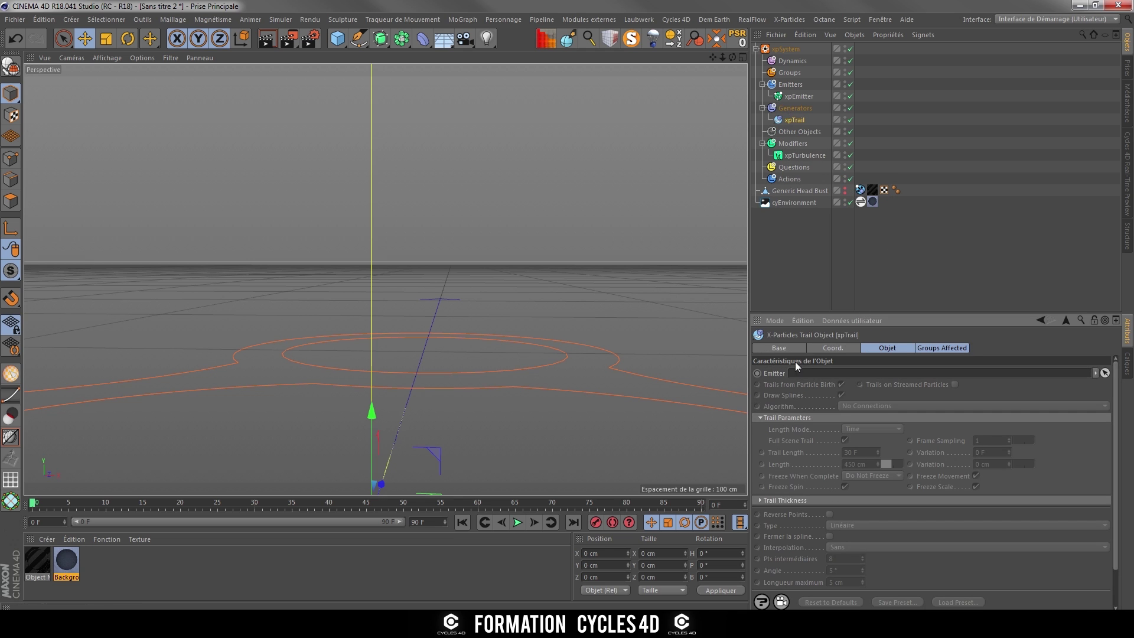
drag(798, 97, 863, 376)
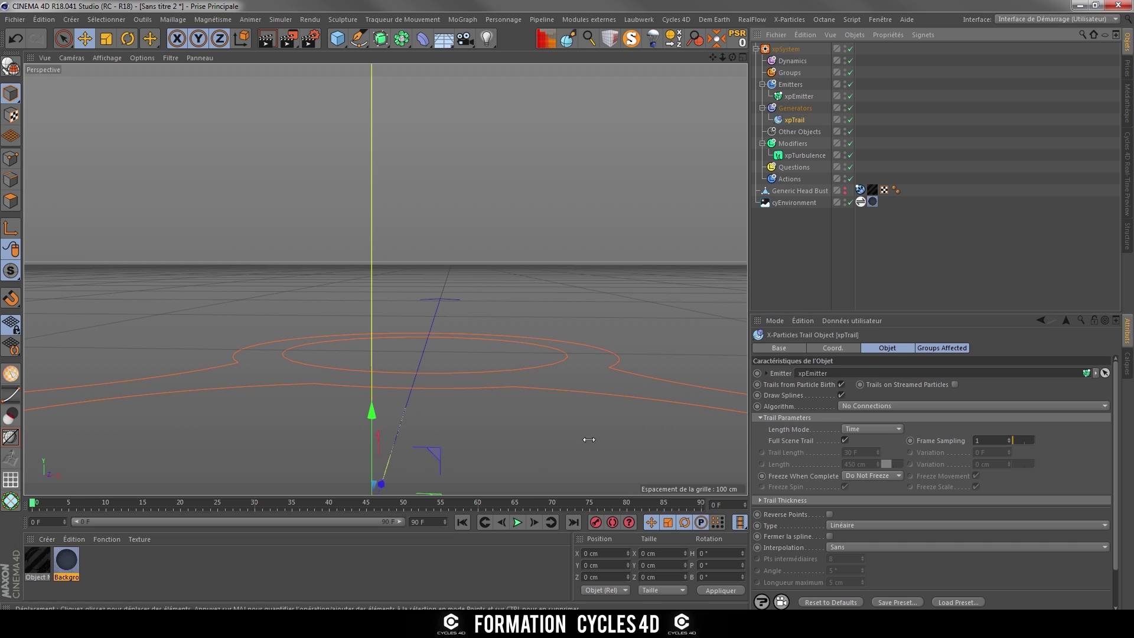
click(516, 522)
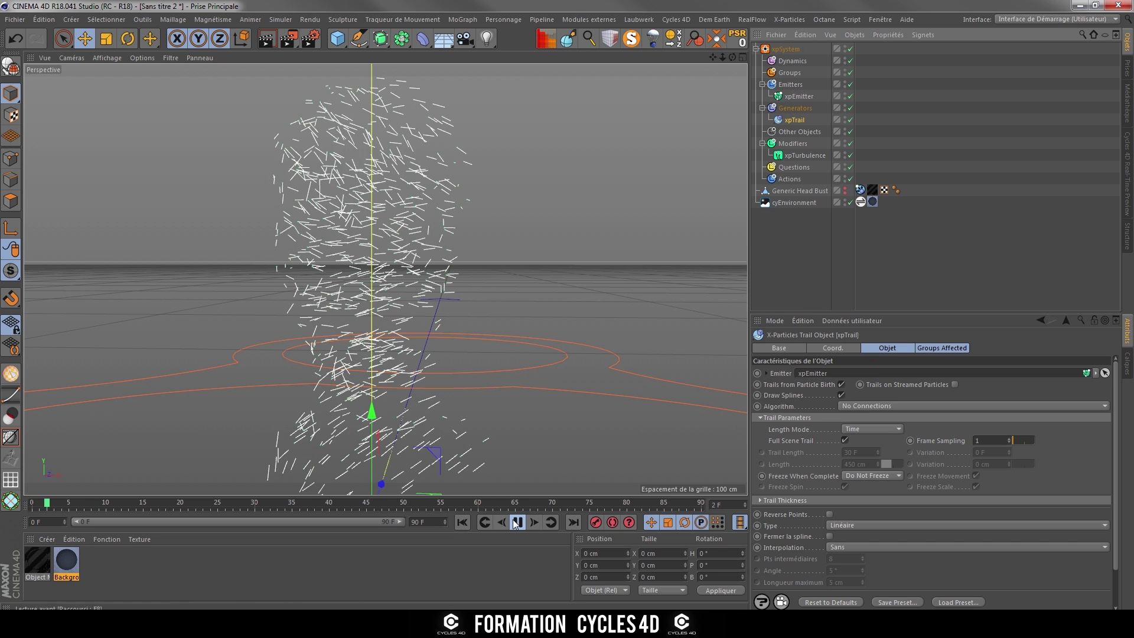
click(515, 522)
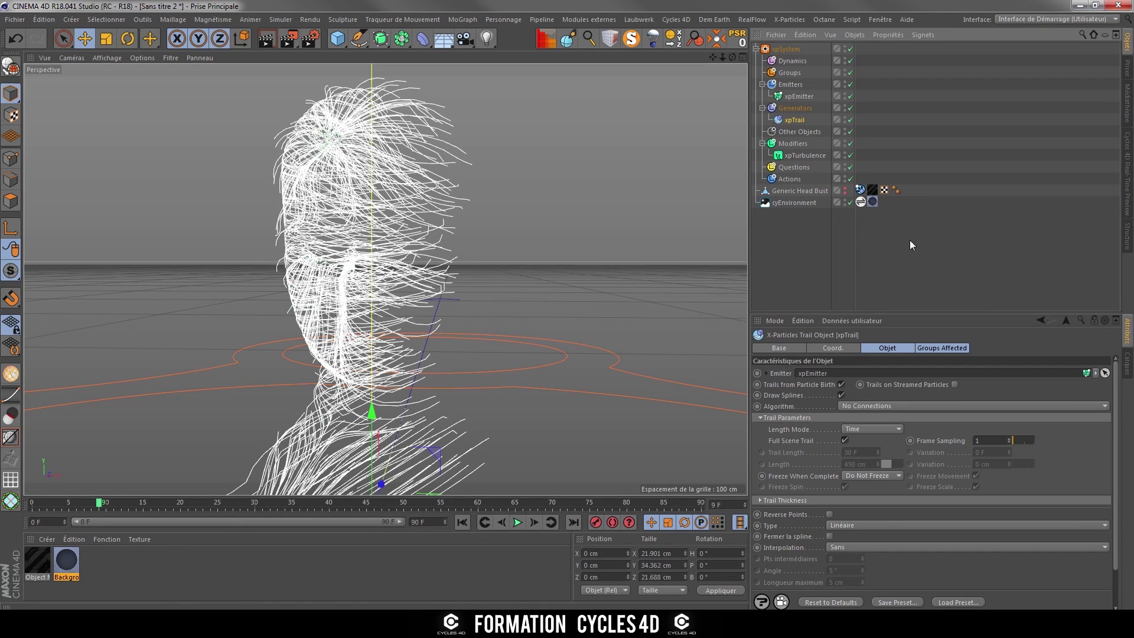
- Set the xpTurbulence's Scale to 40 % and Frequency to 20 %, preview the strands from the start and rewind
click(799, 154)
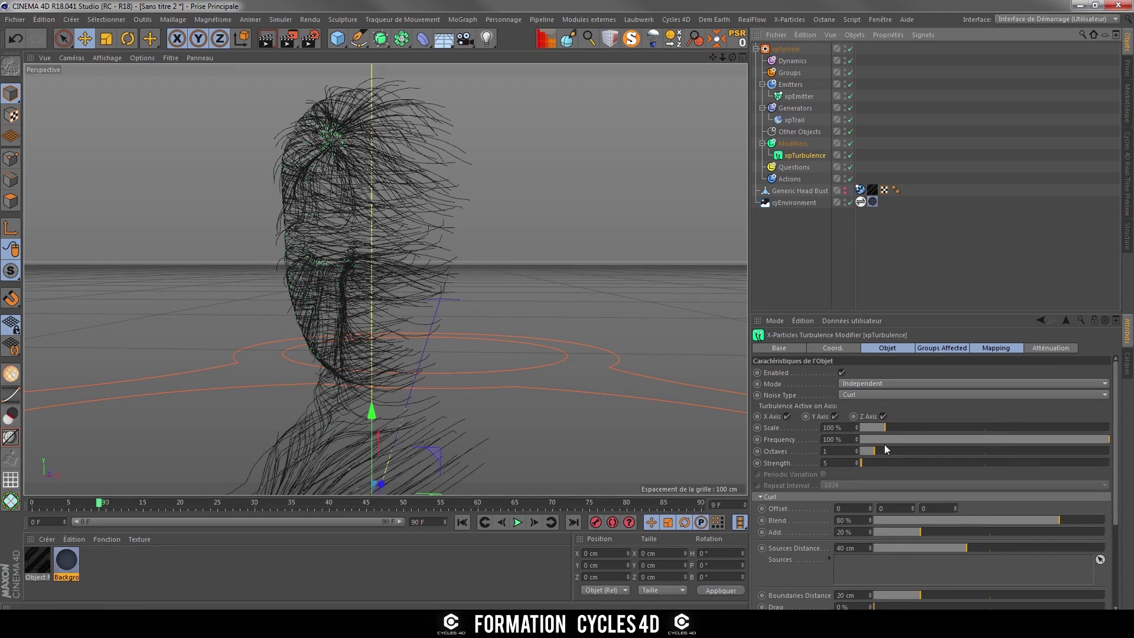
double_click(841, 427)
text(40)
key(Return)
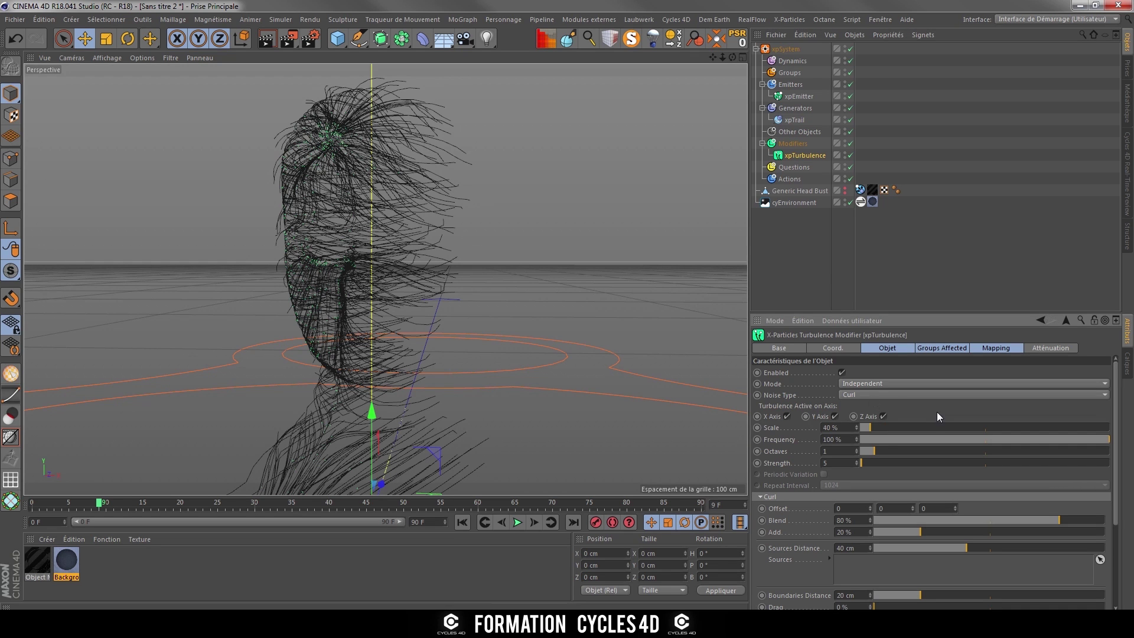
double_click(830, 439)
text(20)
click(464, 522)
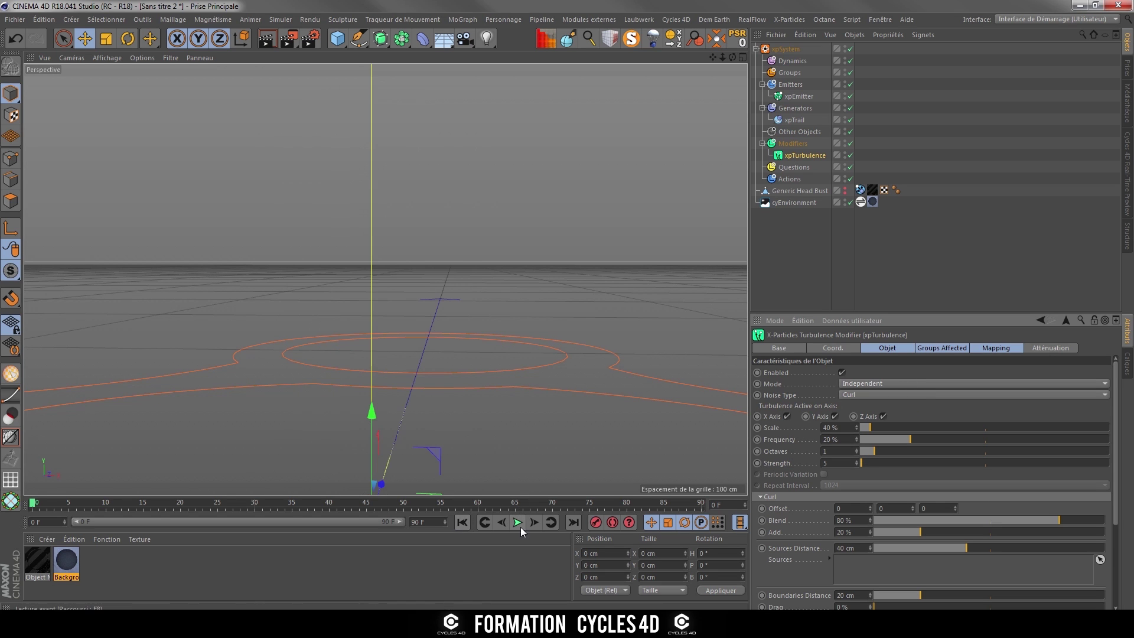
click(517, 522)
click(516, 523)
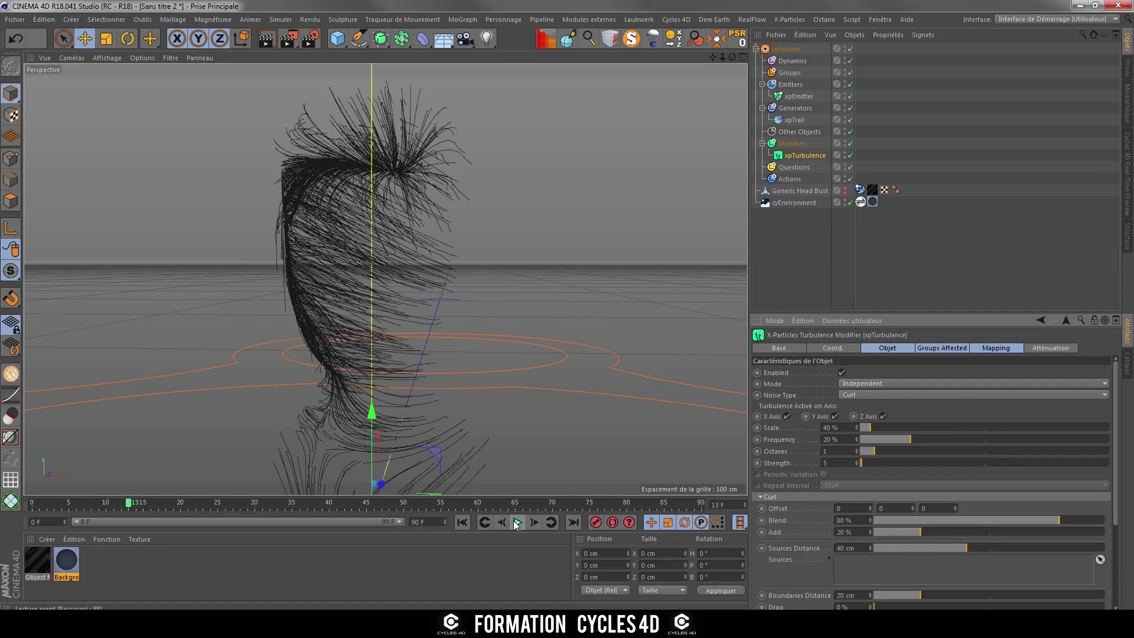
click(462, 522)
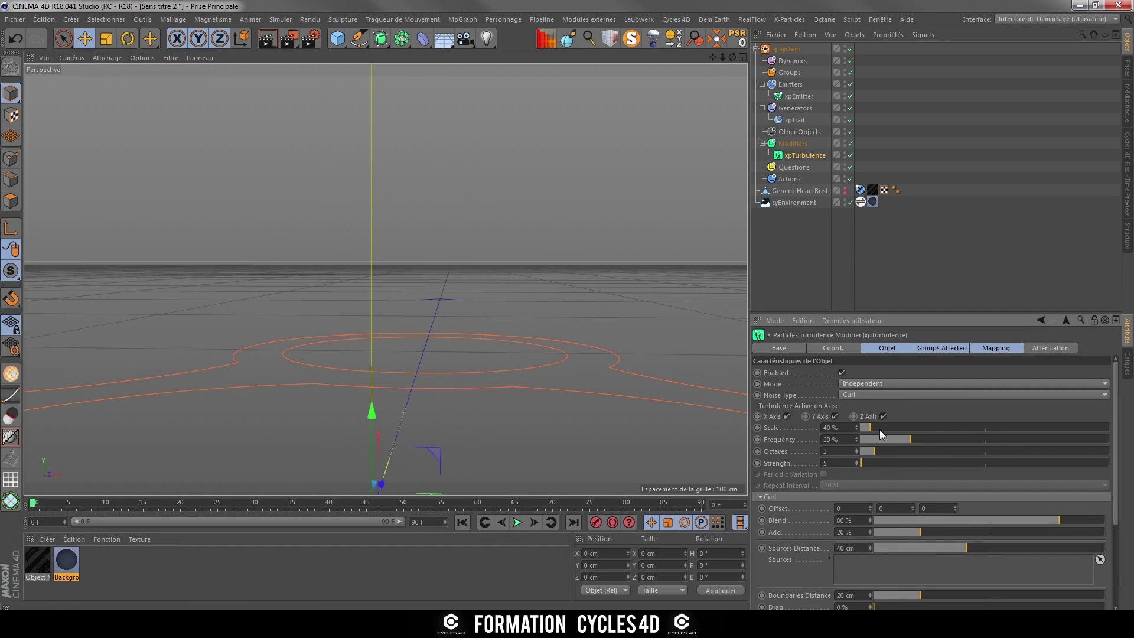
- Set the xpTurbulence's Strength to 3 and play the animation to check the strands
double_click(827, 463)
text(3)
key(Return)
click(516, 522)
click(516, 522)
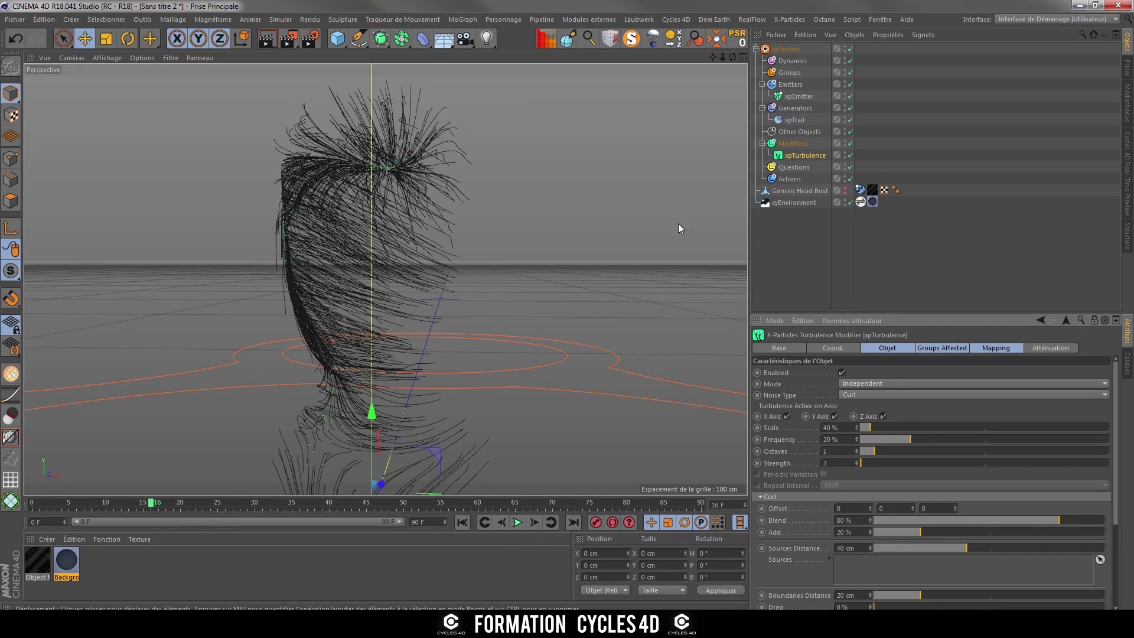
click(525, 525)
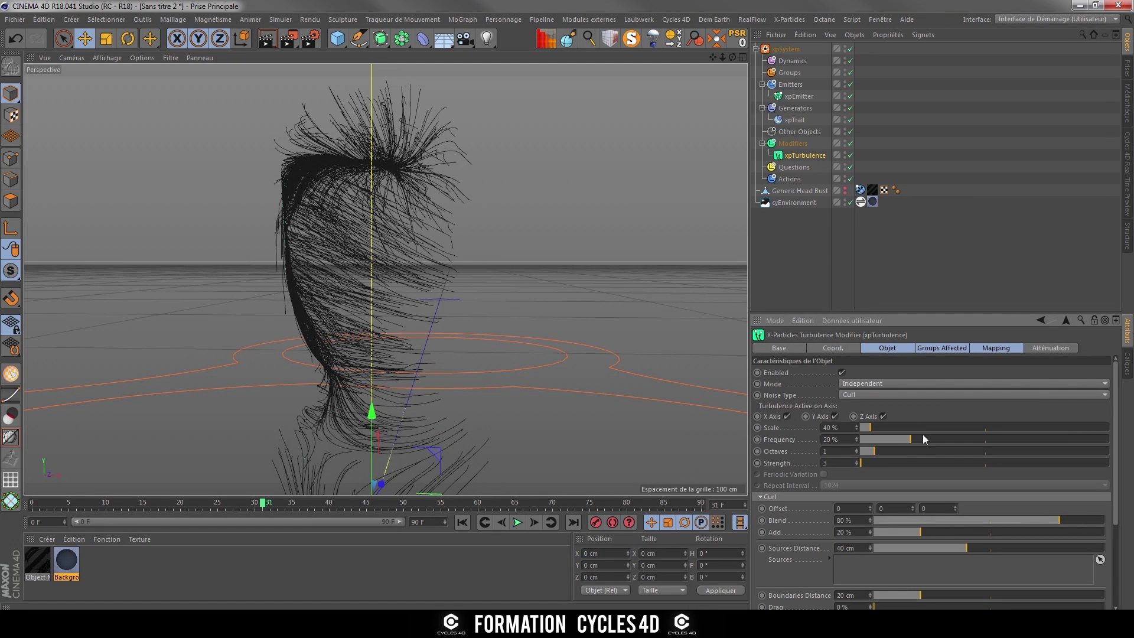
- Set the xpTurbulence's Scale to 20 %, replay the strand growth from the first frame and rewind
double_click(835, 427)
text(20)
click(462, 522)
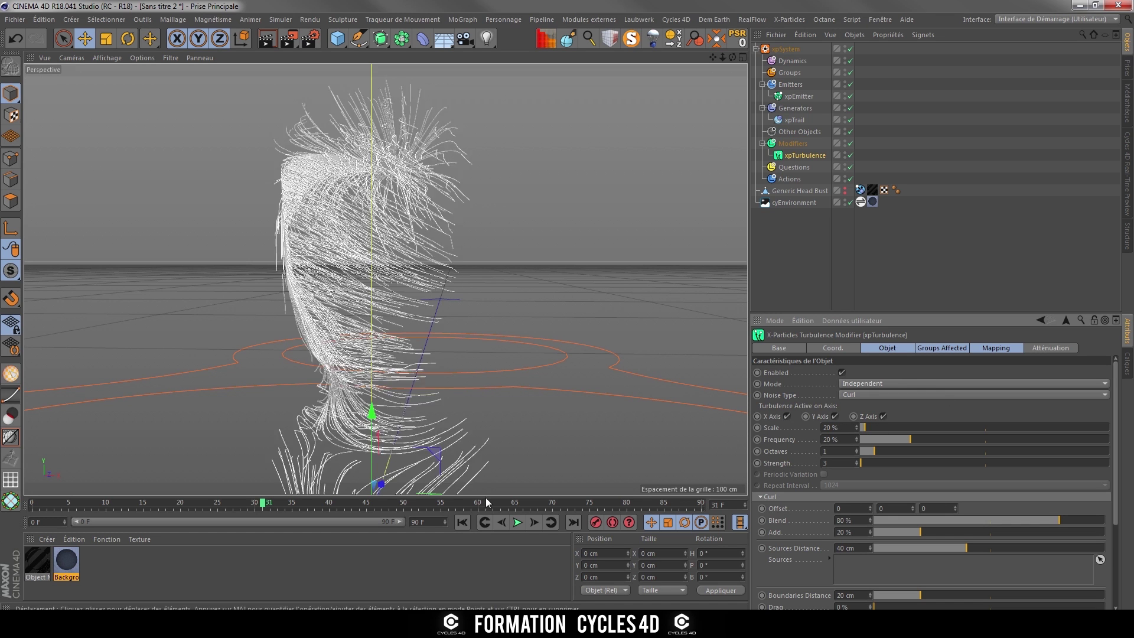
click(520, 523)
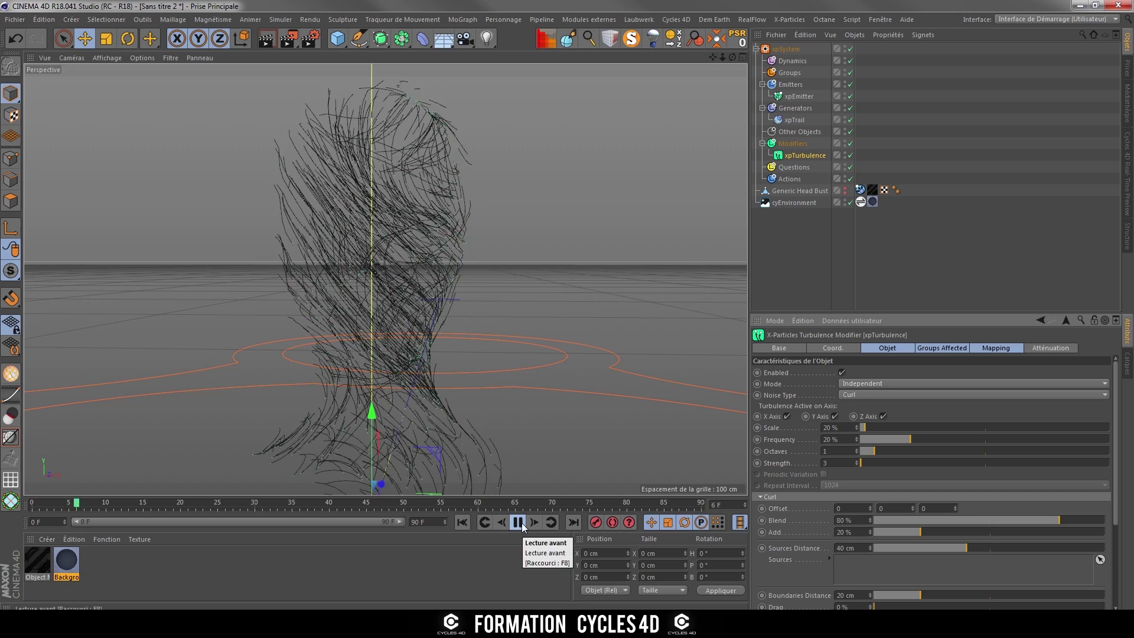
click(519, 522)
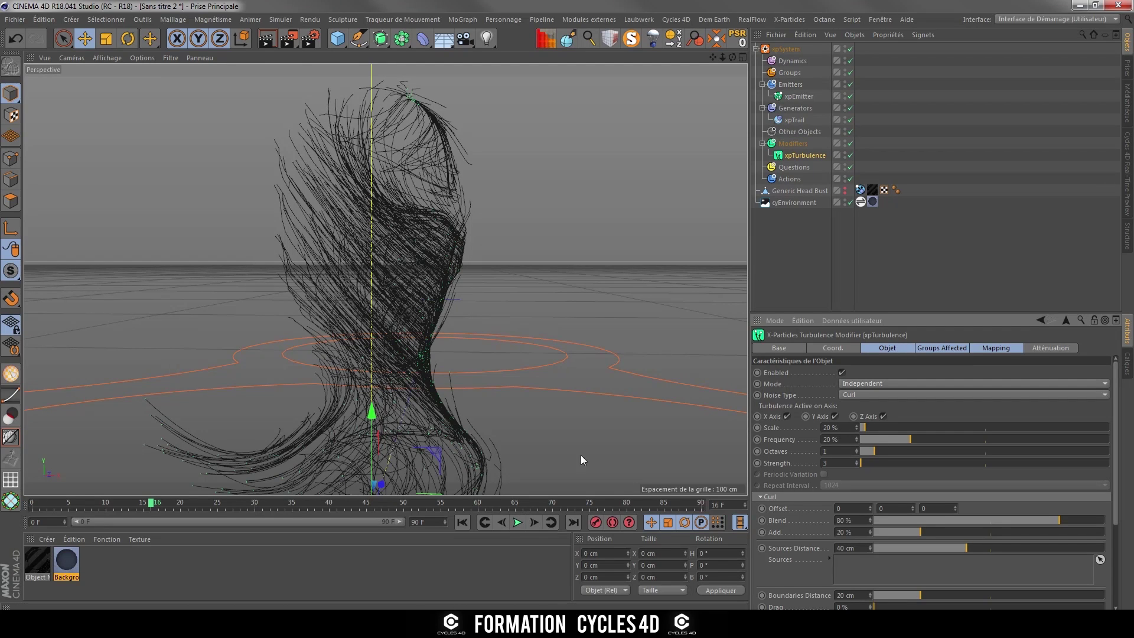
click(518, 523)
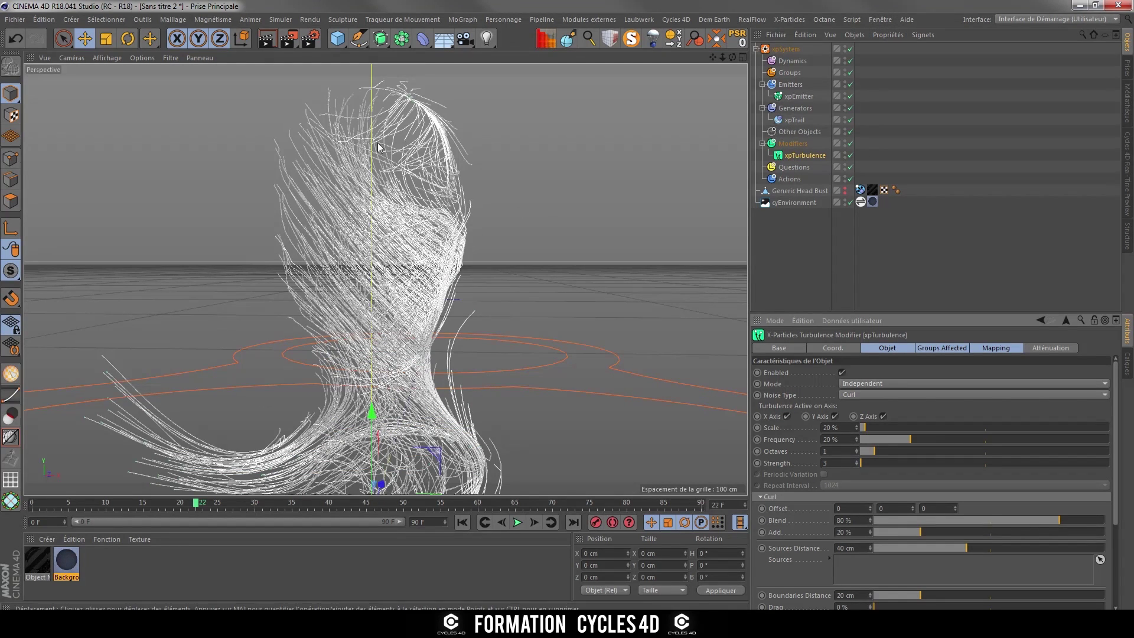
click(462, 522)
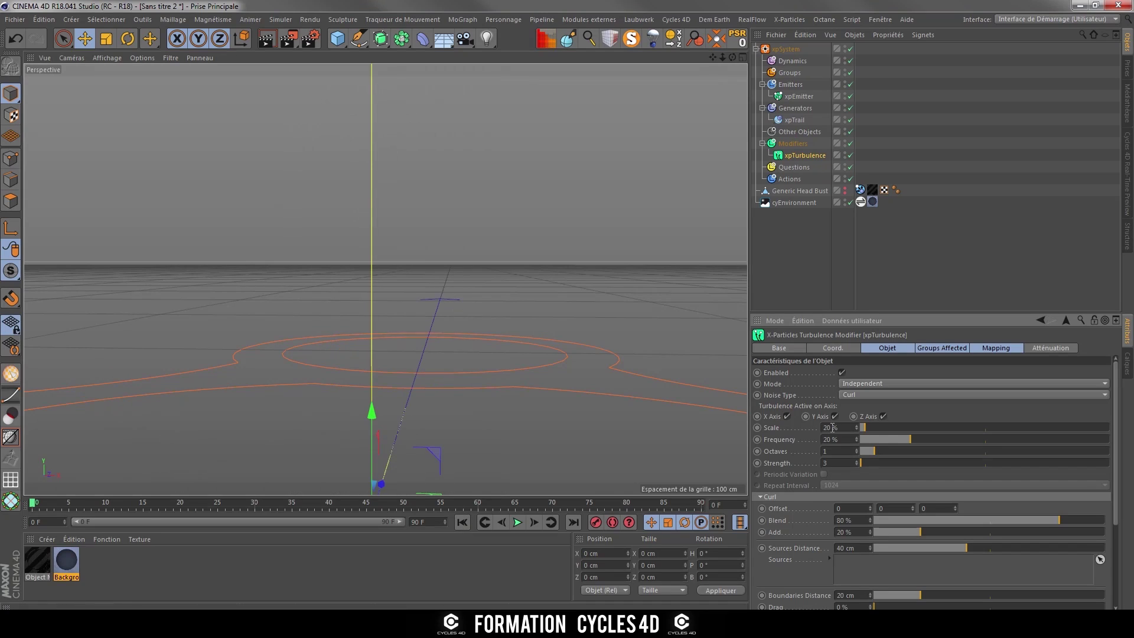
- Set the xpTurbulence's Scale to 15 %, play the animation to preview the strands and rewind
double_click(831, 428)
text(15)
key(Return)
click(519, 523)
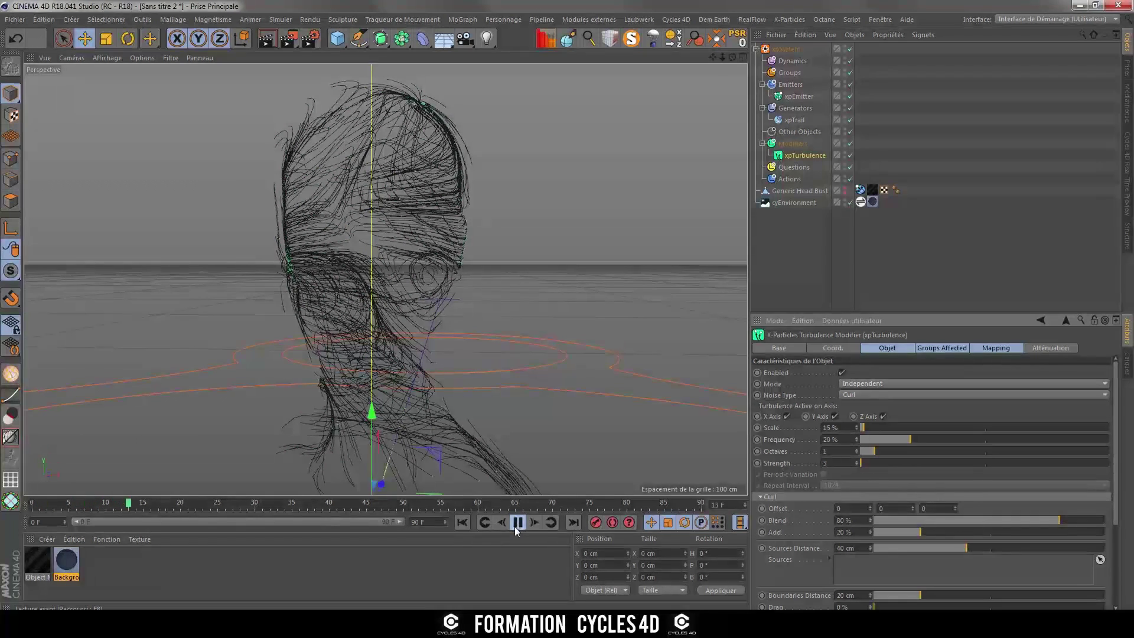
click(514, 527)
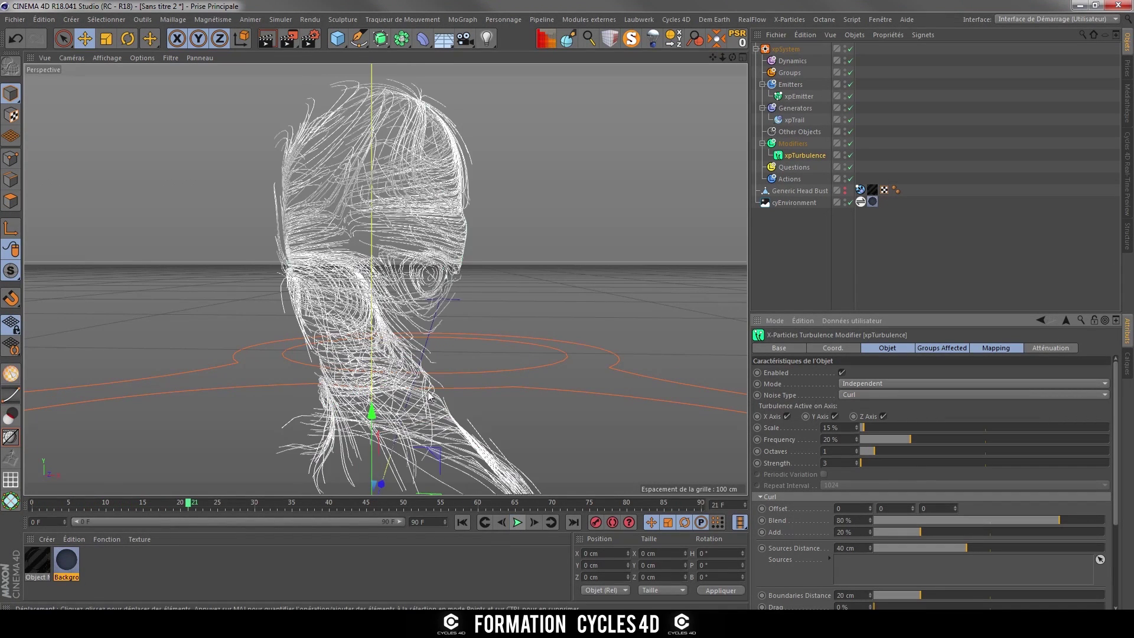
click(518, 523)
click(518, 523)
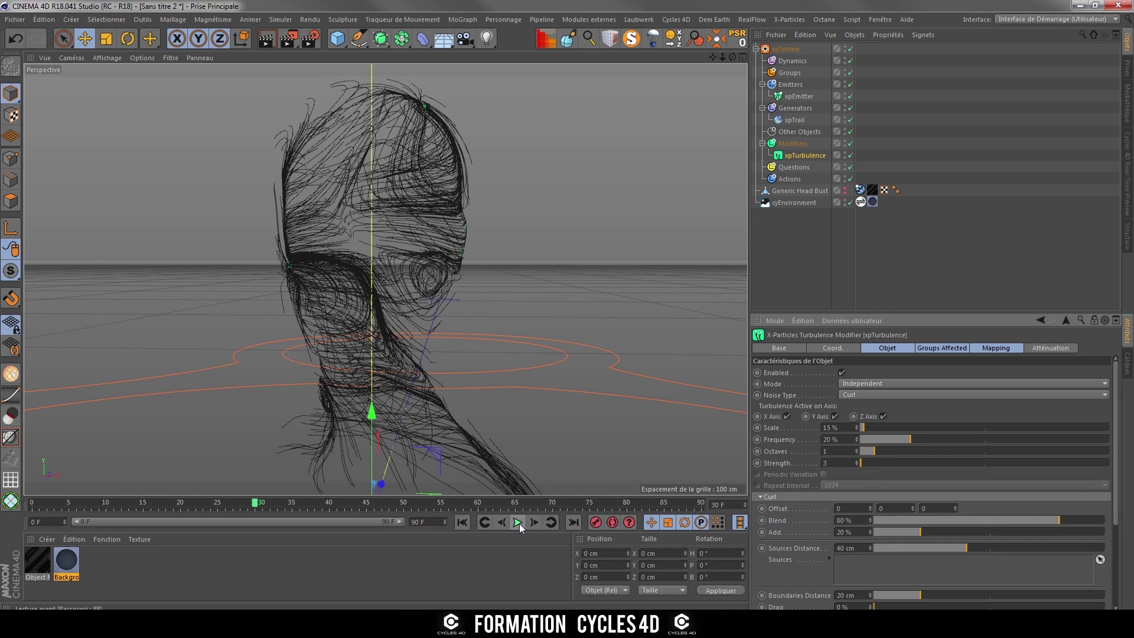
click(462, 522)
- Set the xpTurbulence's Strength to 2.5 and Scale to 18 %, preview the strand growth and rewind
click(834, 463)
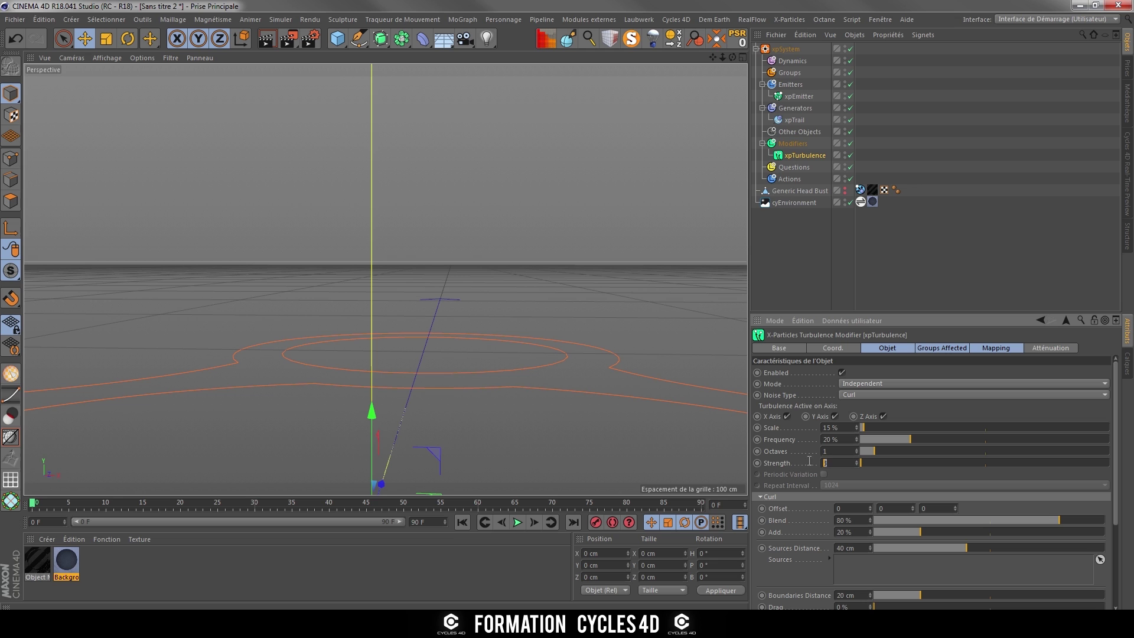
click(834, 428)
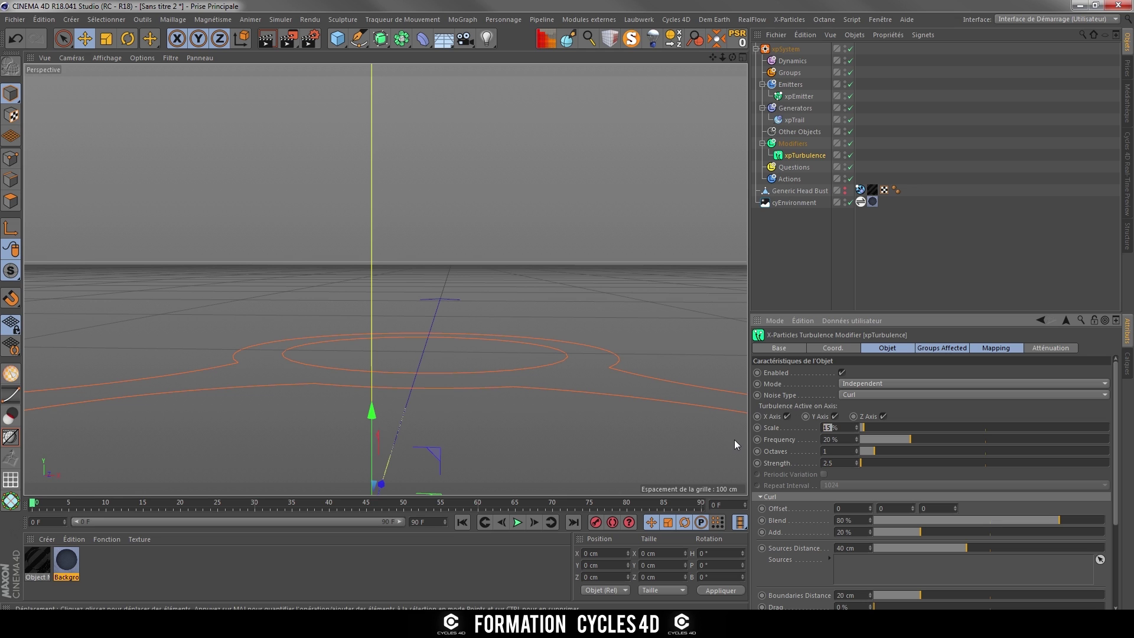
text(18)
key(Return)
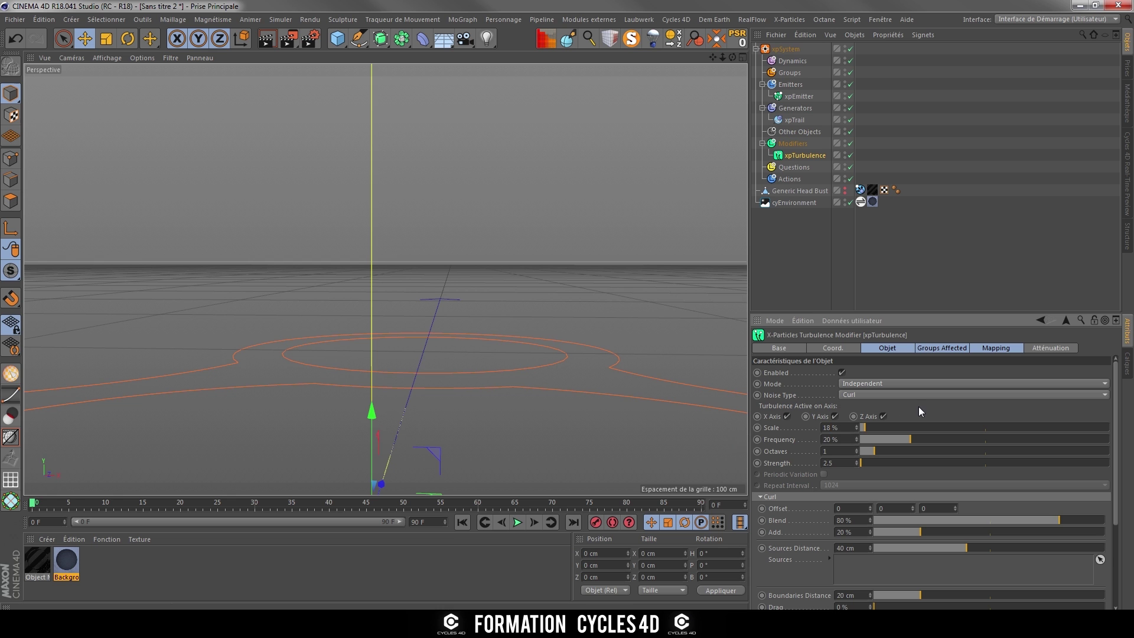
click(517, 522)
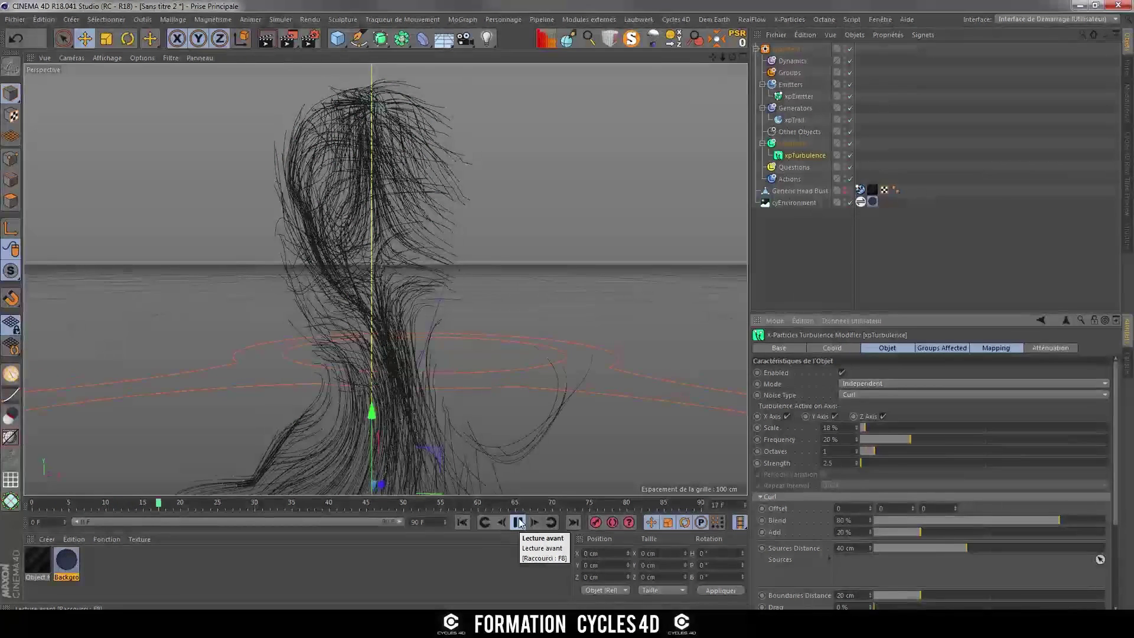
click(518, 522)
click(462, 522)
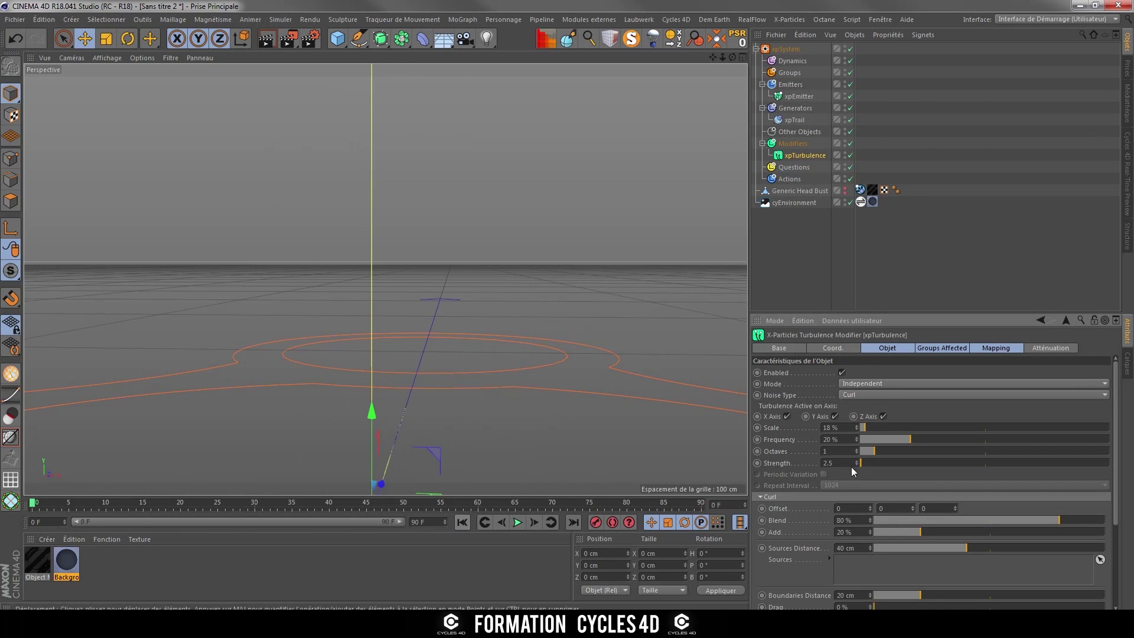
- Set the xpTurbulence's Scale to 25 %
double_click(833, 427)
text(25)
key(Return)
- Set the xpEmitter's Shot Count to 700 and play the animation, stopping at frame 27
click(798, 97)
double_click(828, 457)
text(700)
key(Return)
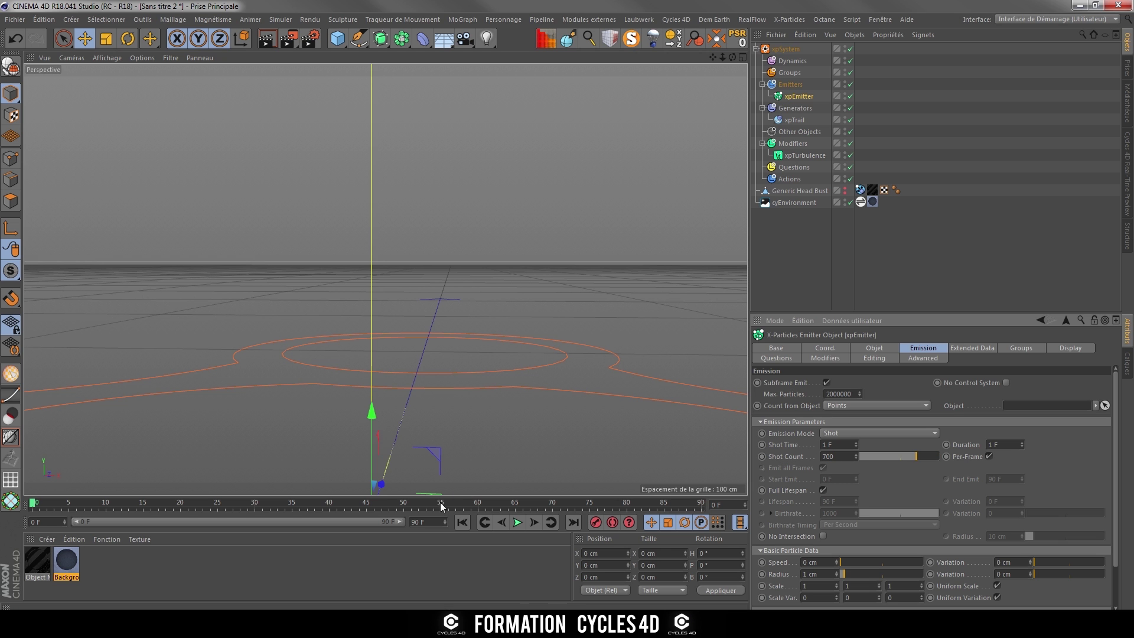
click(517, 522)
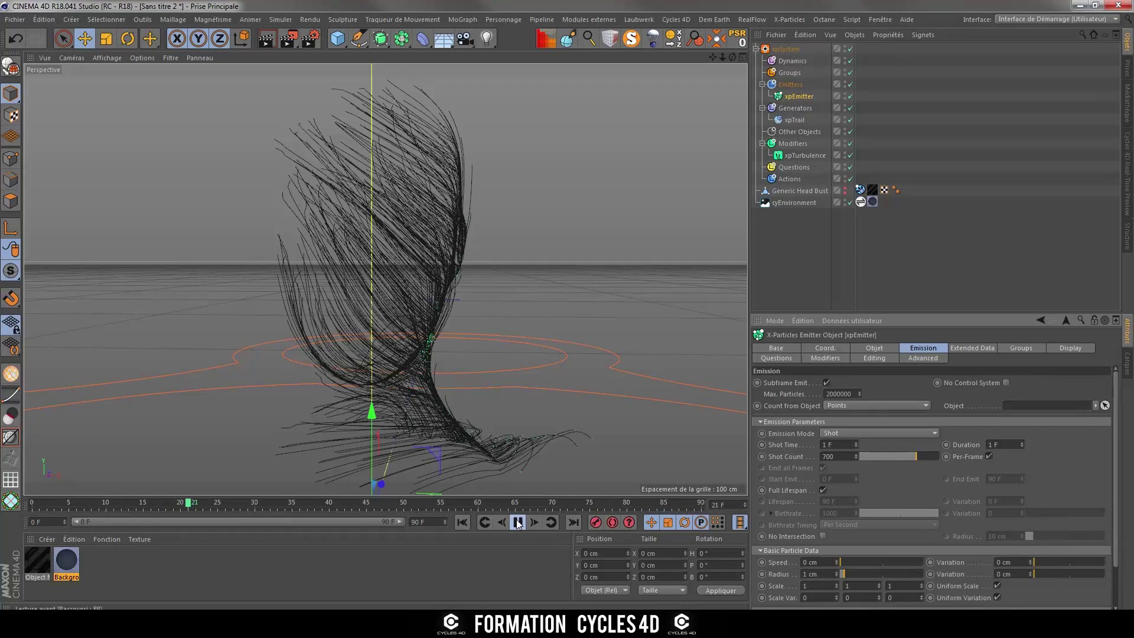
click(518, 522)
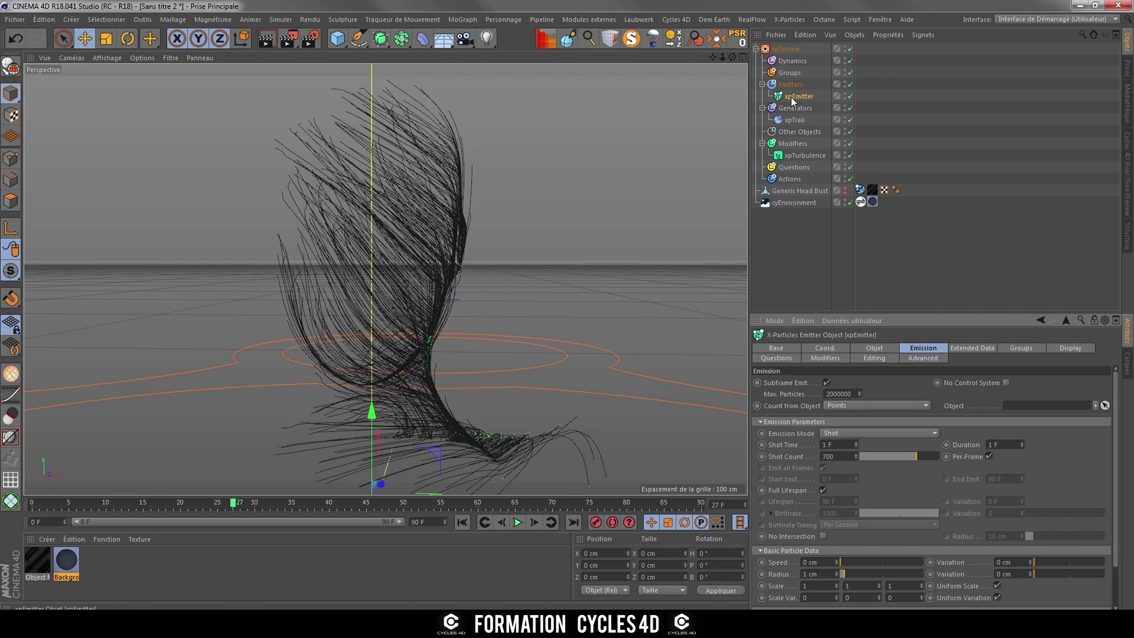
click(794, 156)
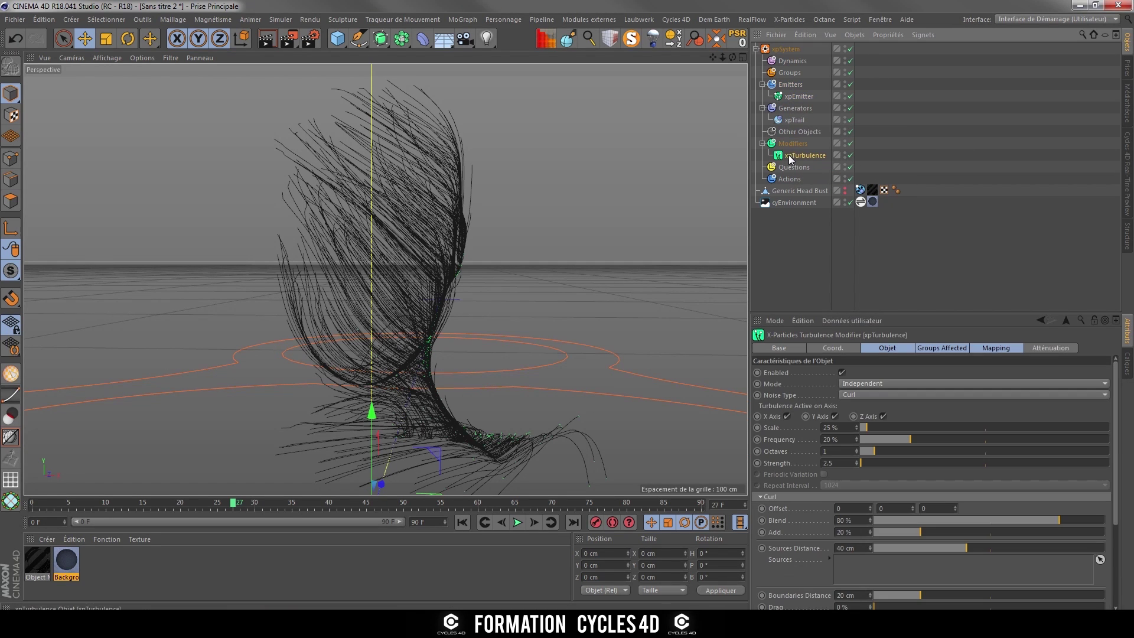
click(848, 439)
click(843, 453)
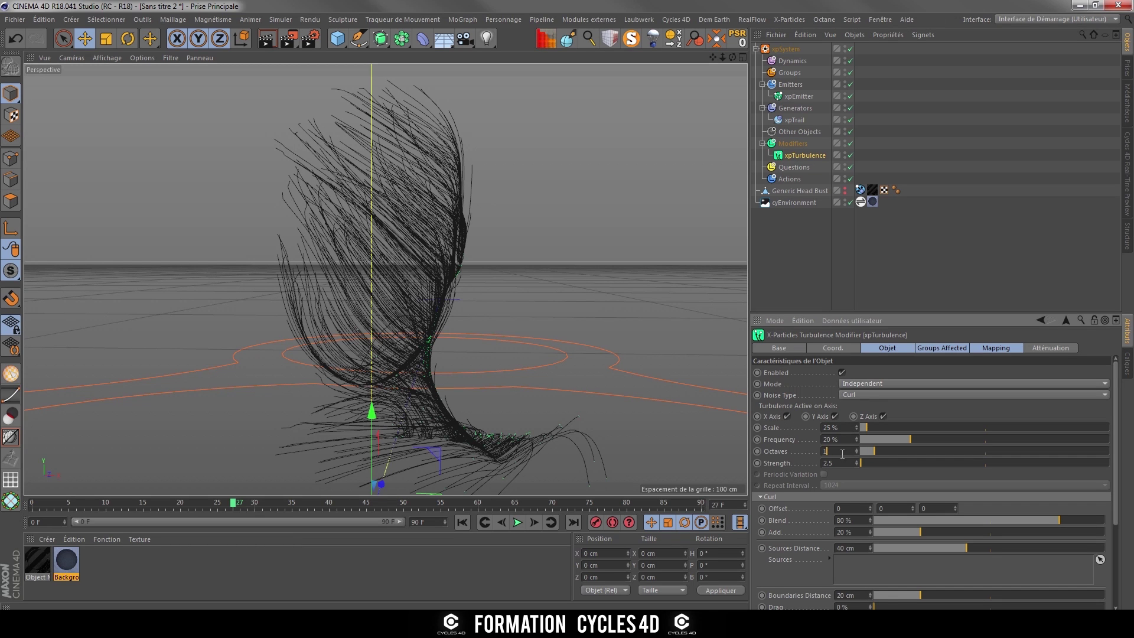
key(Tab)
- Add a Cycles 4D cyCurve tag to the xpTrail object
click(796, 119)
right_click(798, 119)
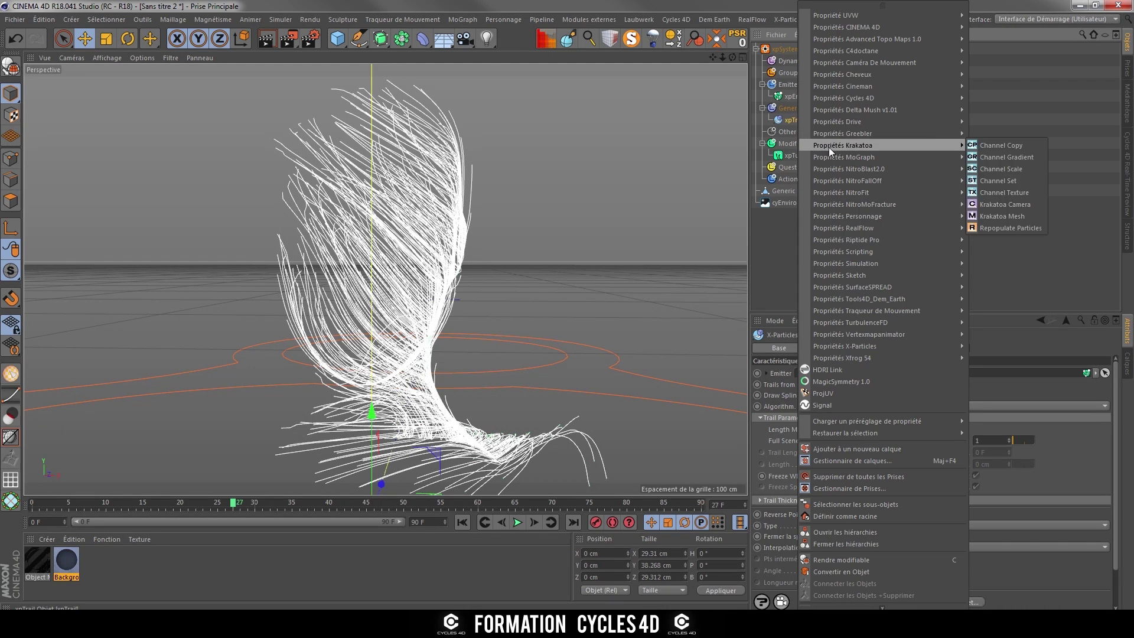
mouse_move(891, 98)
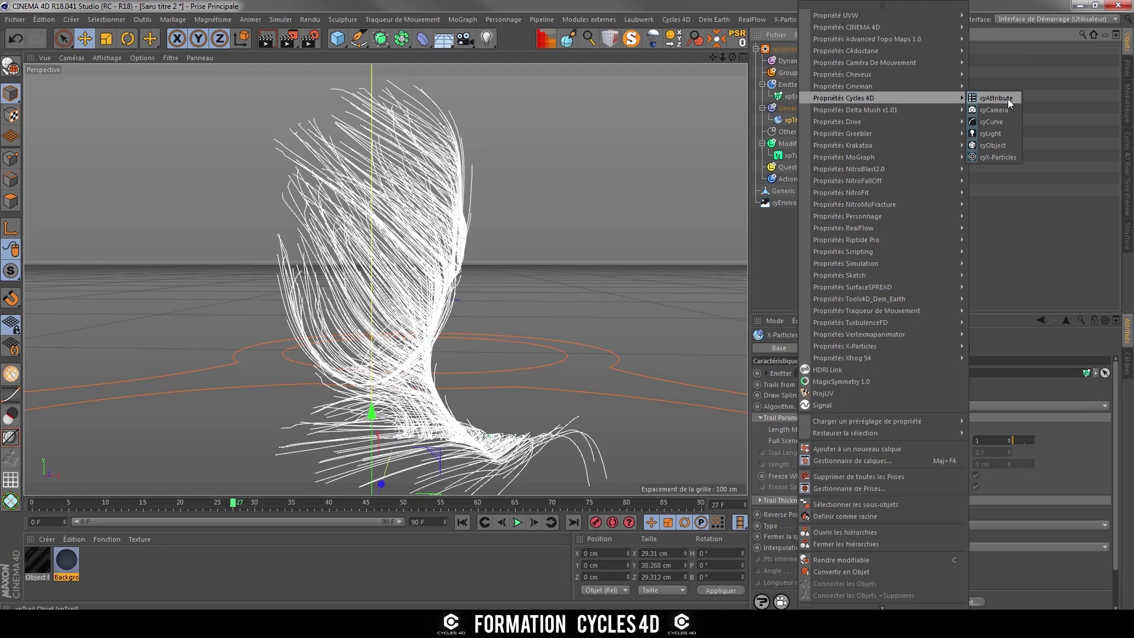
click(993, 120)
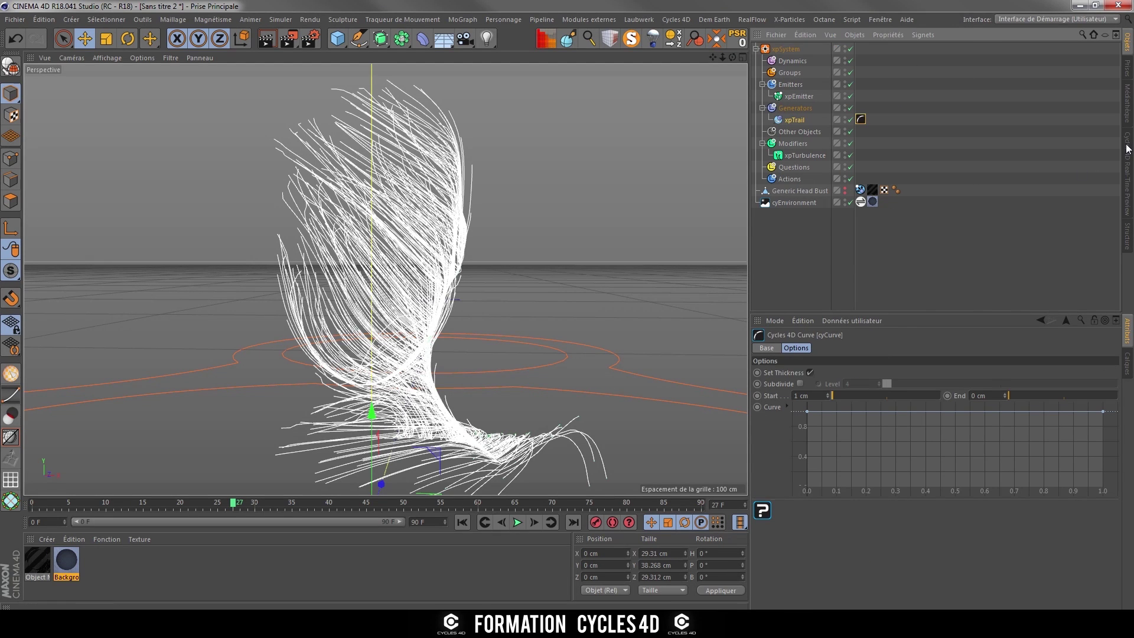
- Create a Cycles 4D Object Material, assign it to xpTrail and test-render the strands in the real-time preview
click(50, 540)
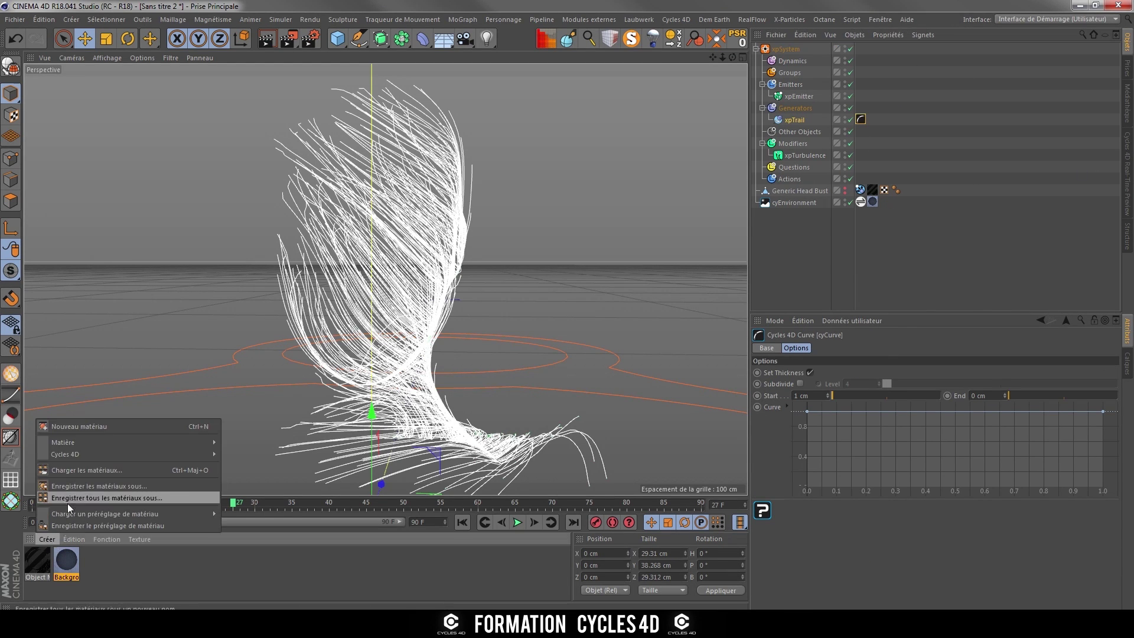
mouse_move(97, 445)
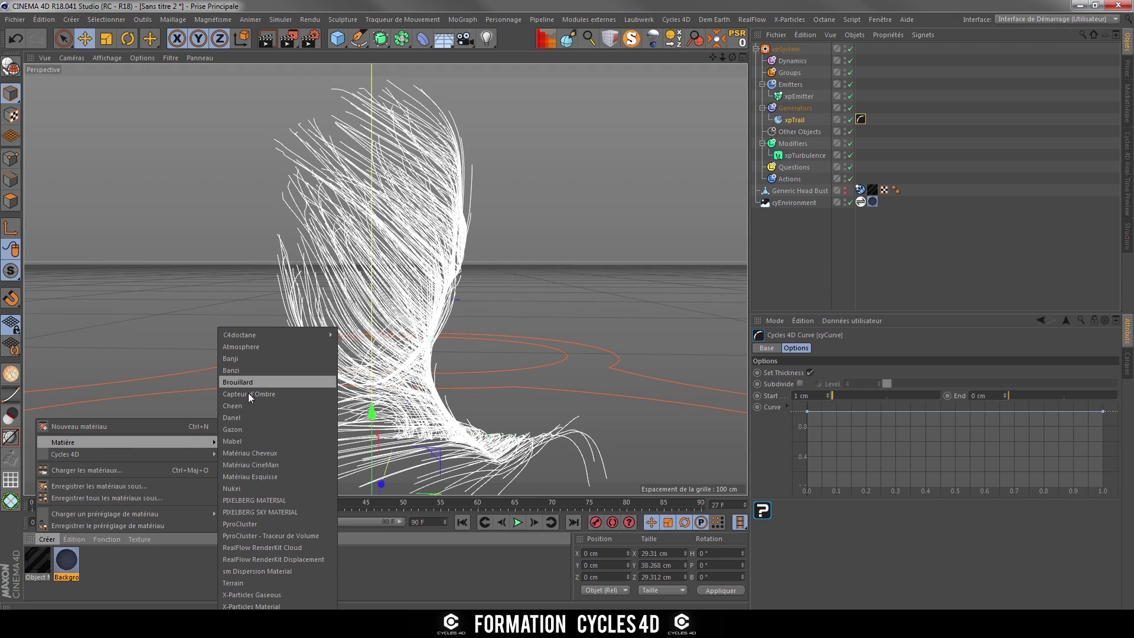
mouse_move(130, 454)
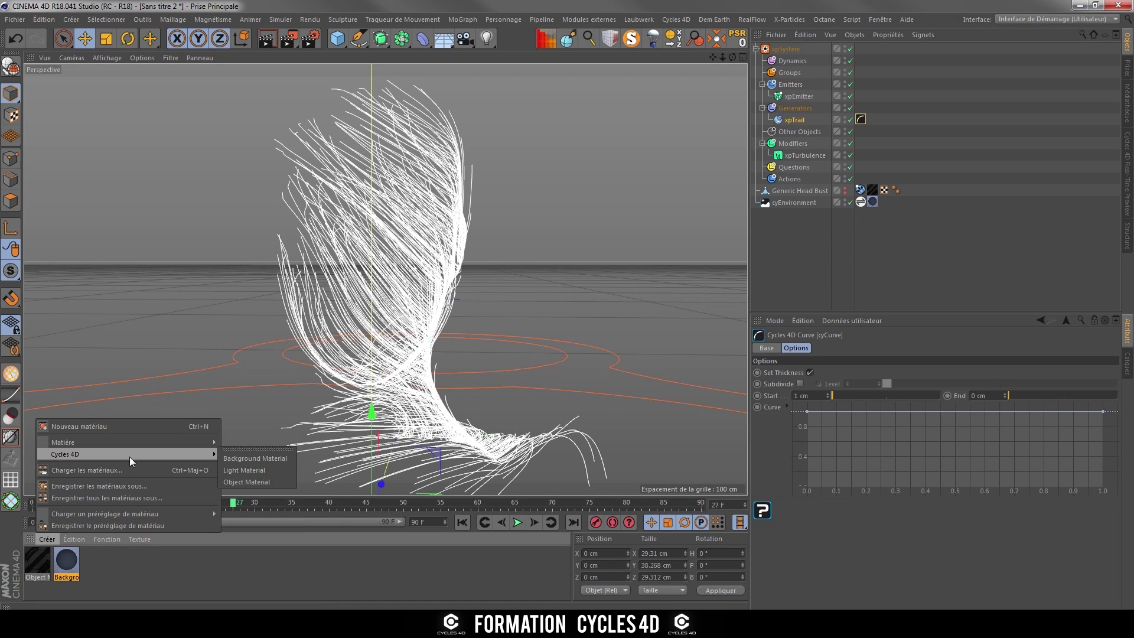
click(236, 480)
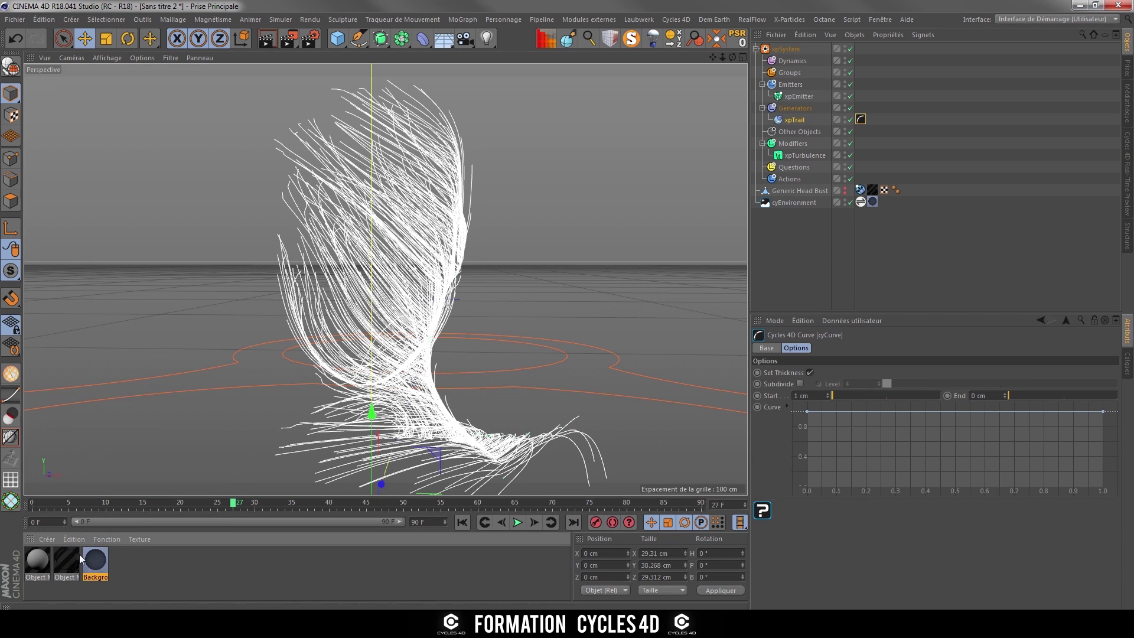
drag(48, 558, 796, 119)
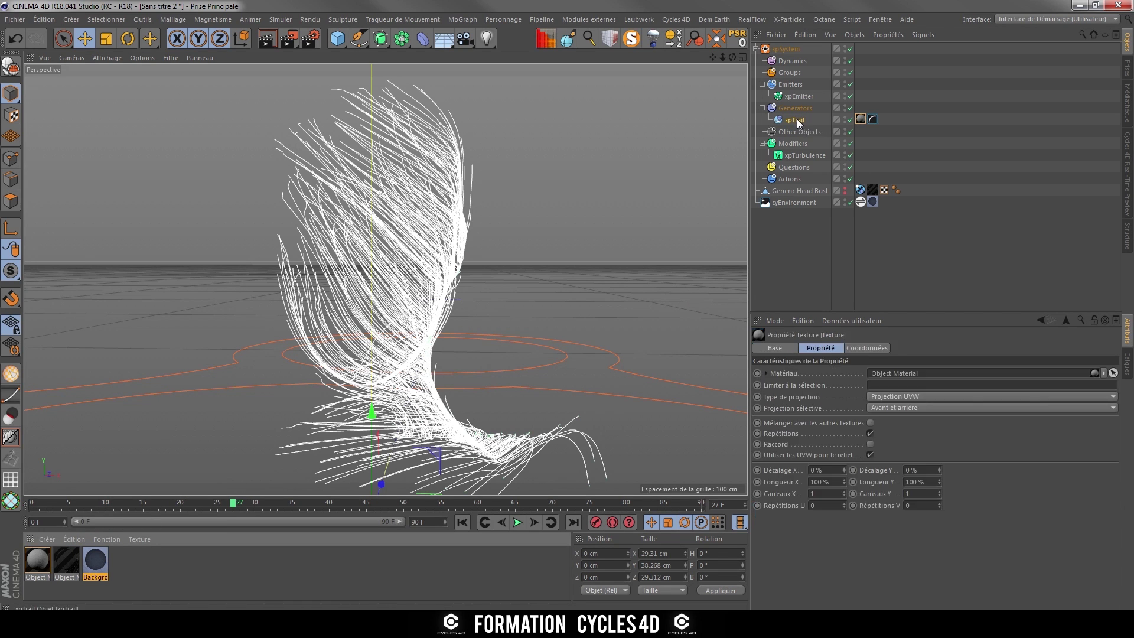
click(1127, 150)
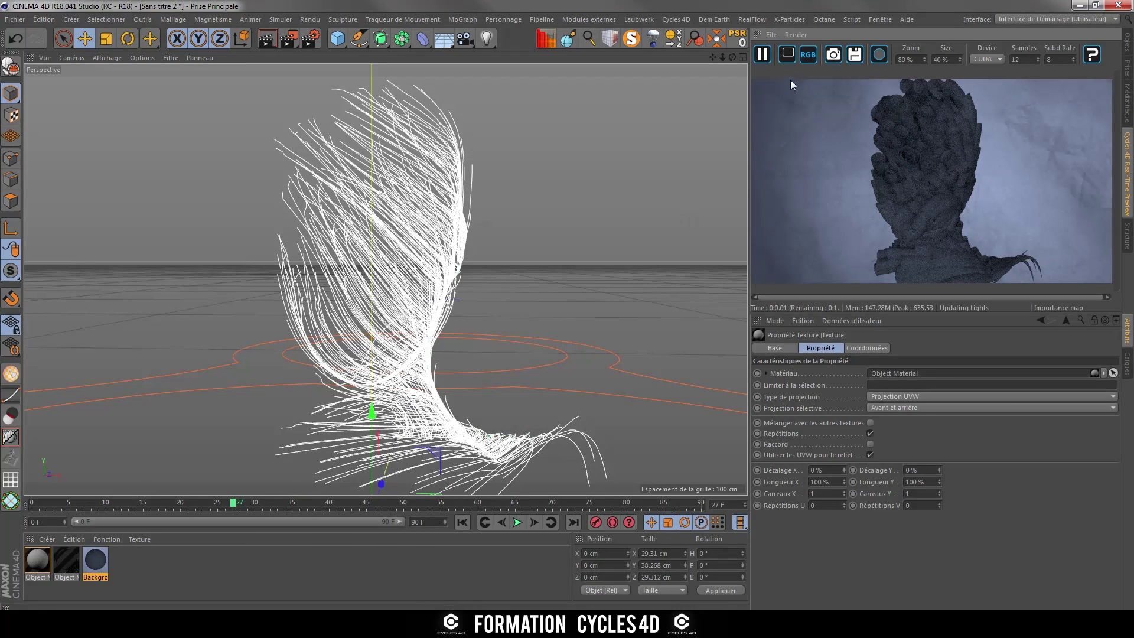
click(762, 54)
click(1129, 46)
- Set the cyCurve tag's Start and End thickness to 0.1 cm, enable Subdivide at Level 1 and check the real-time preview
click(873, 119)
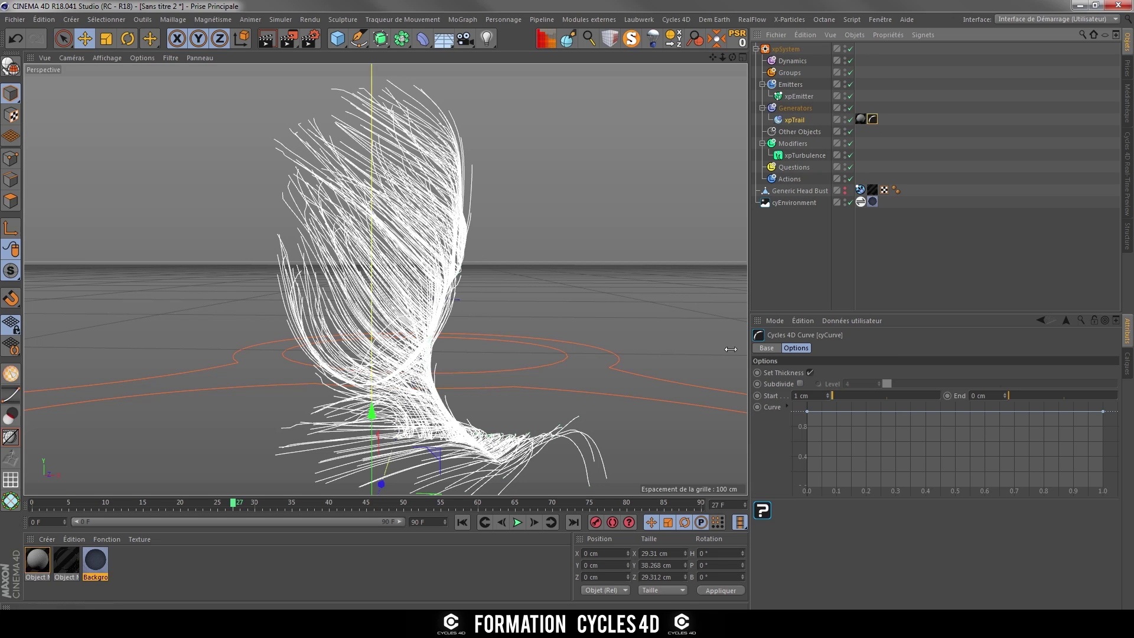
double_click(812, 399)
text(0)
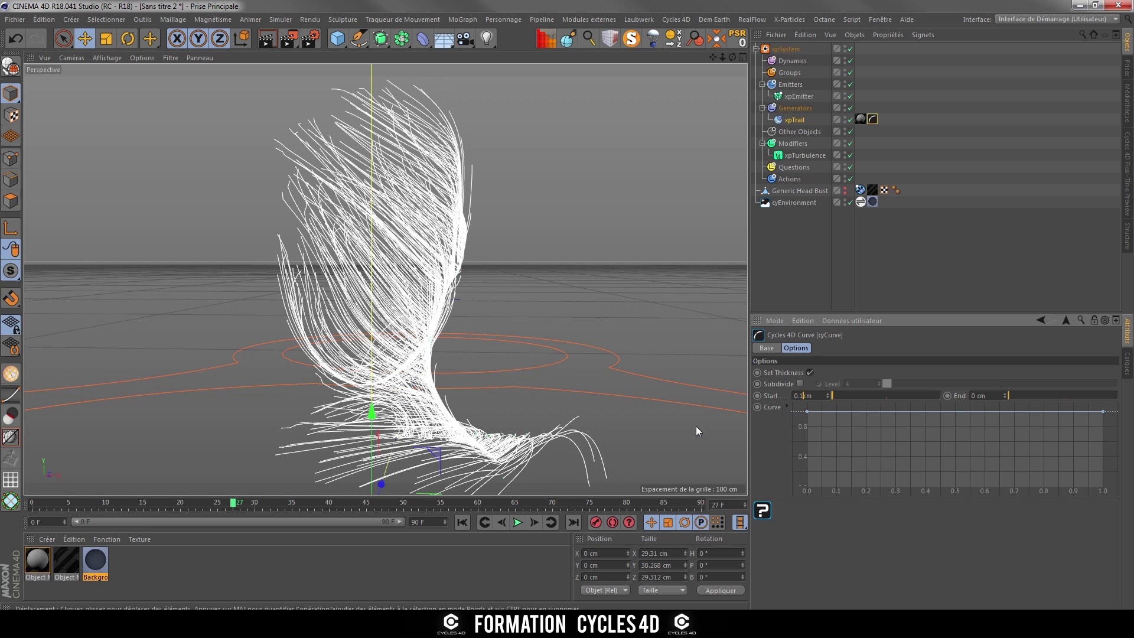
text(.1)
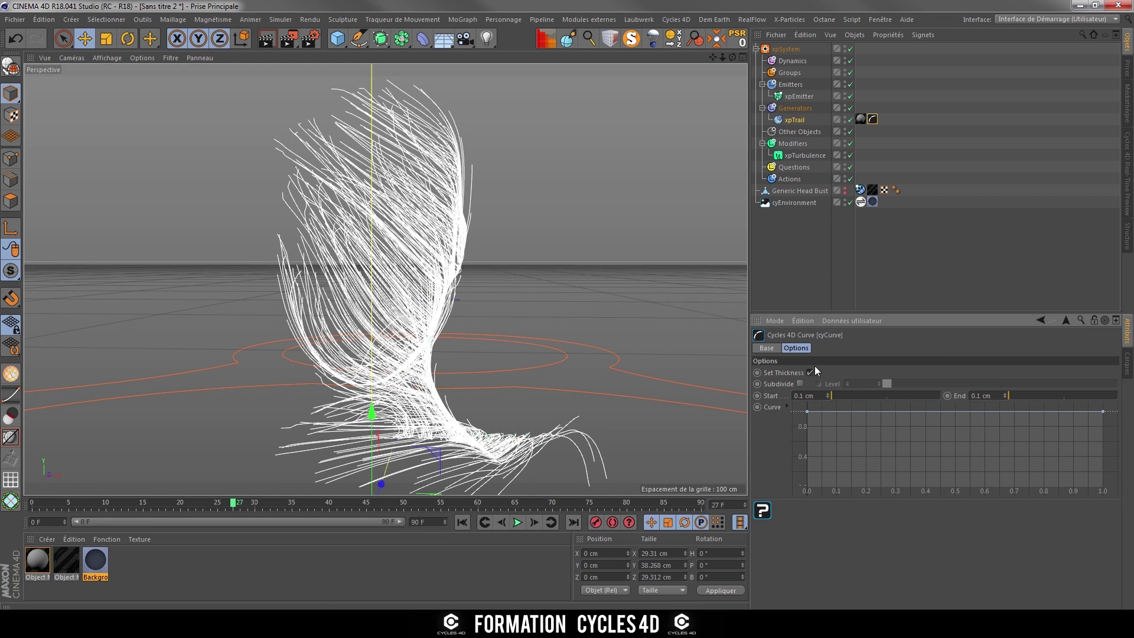
click(801, 384)
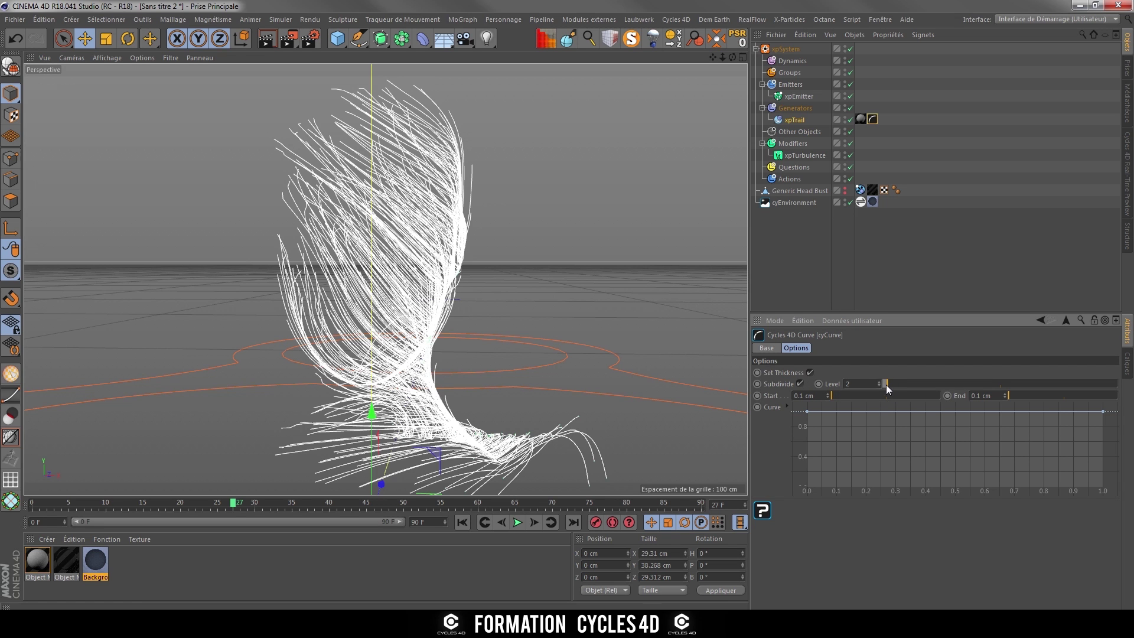
click(1127, 168)
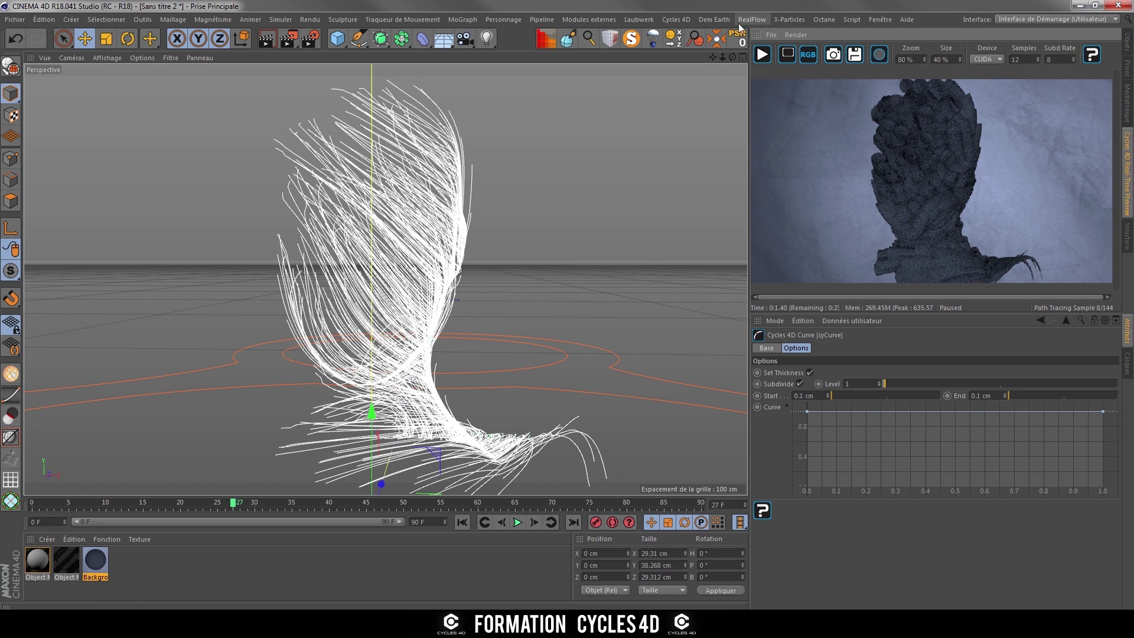
click(762, 54)
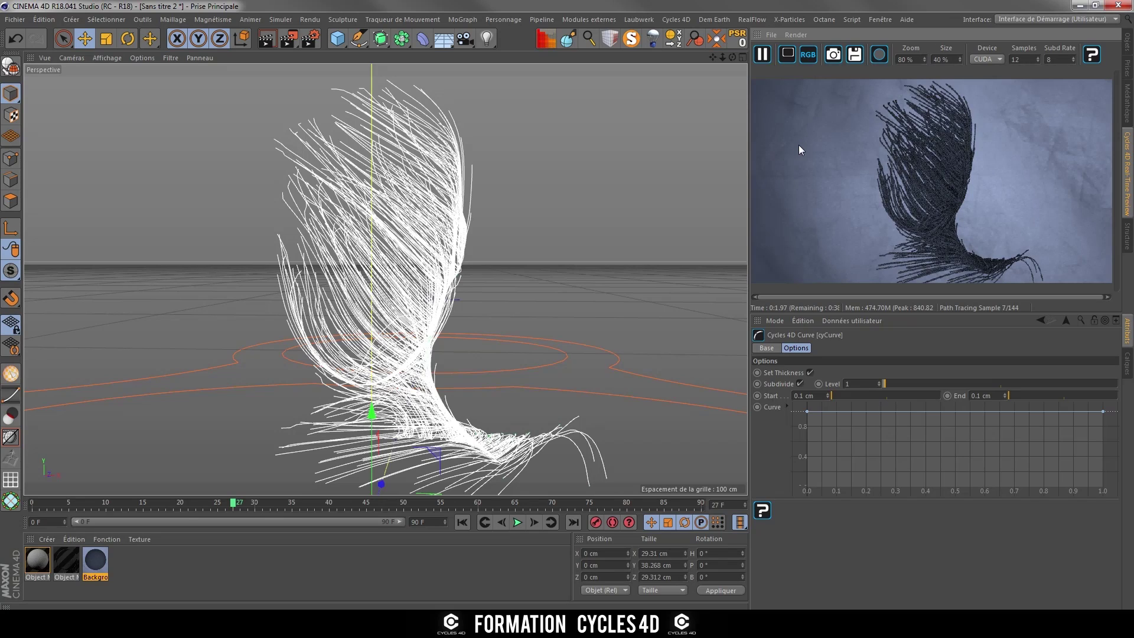
click(762, 55)
- Set the cyCurve thickness to 0.07 cm at Start and 0.05 cm at End, and re-render the real-time preview
click(801, 395)
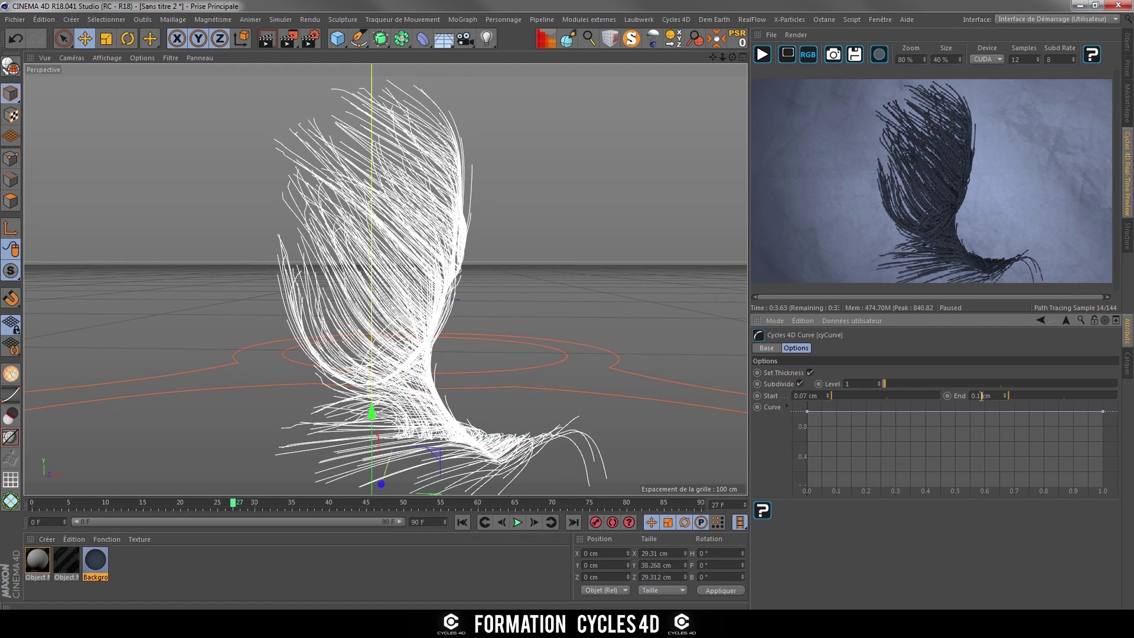
key(BackSpace)
key(BackSpace)
key(Return)
text(5)
click(762, 54)
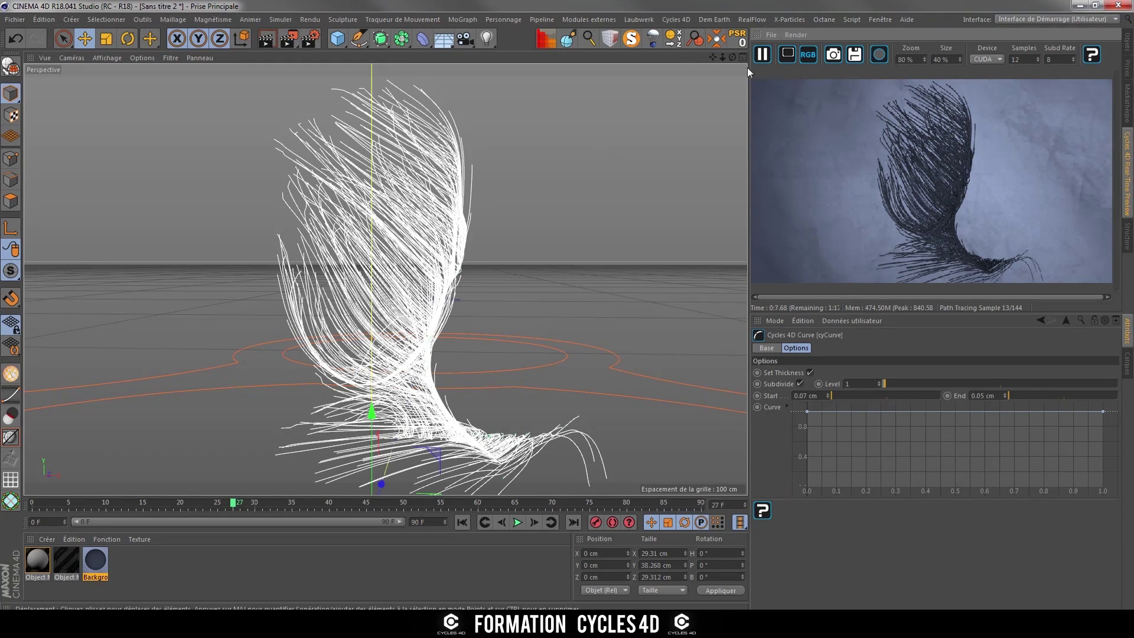
click(763, 57)
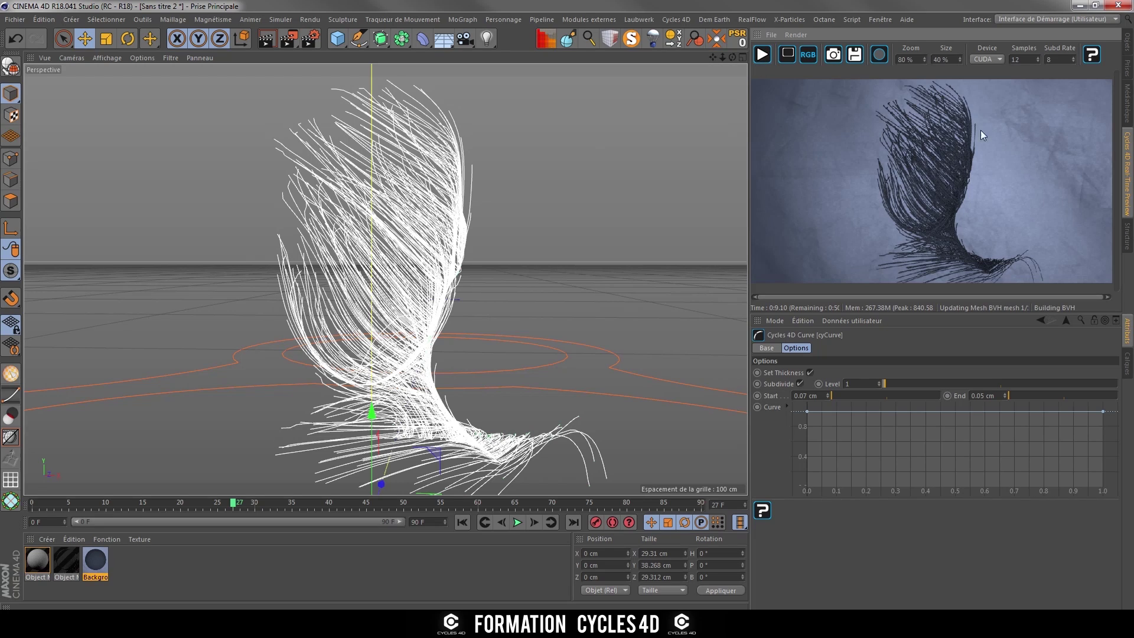
- Extract xpTrail from the xpSystem hierarchy as an editable spline and delete the xpSystem
click(1128, 50)
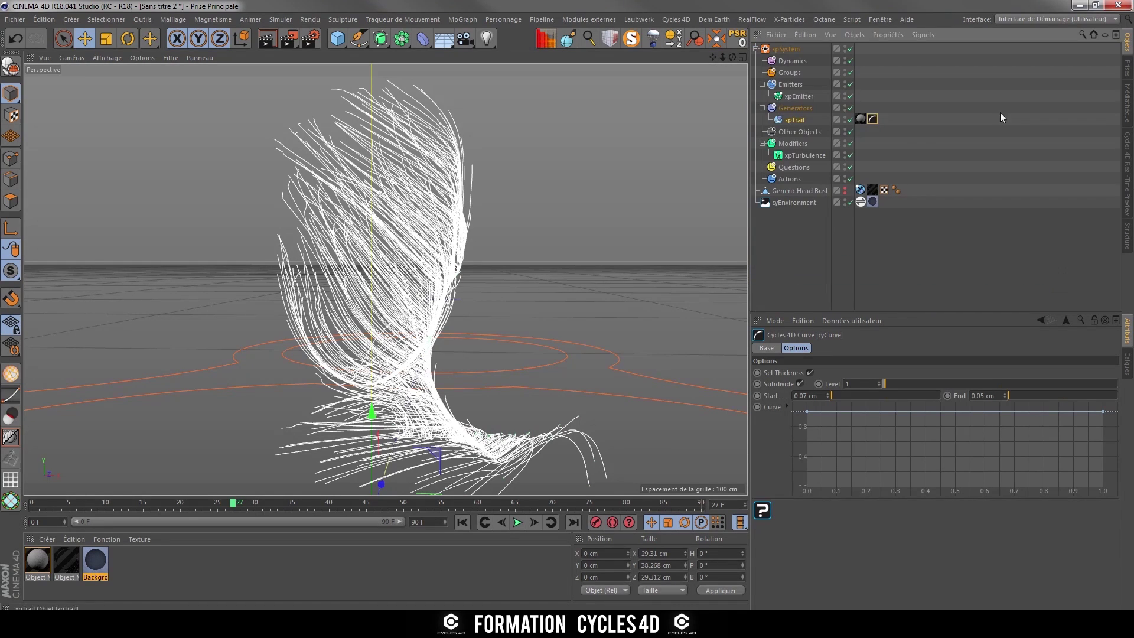
click(795, 121)
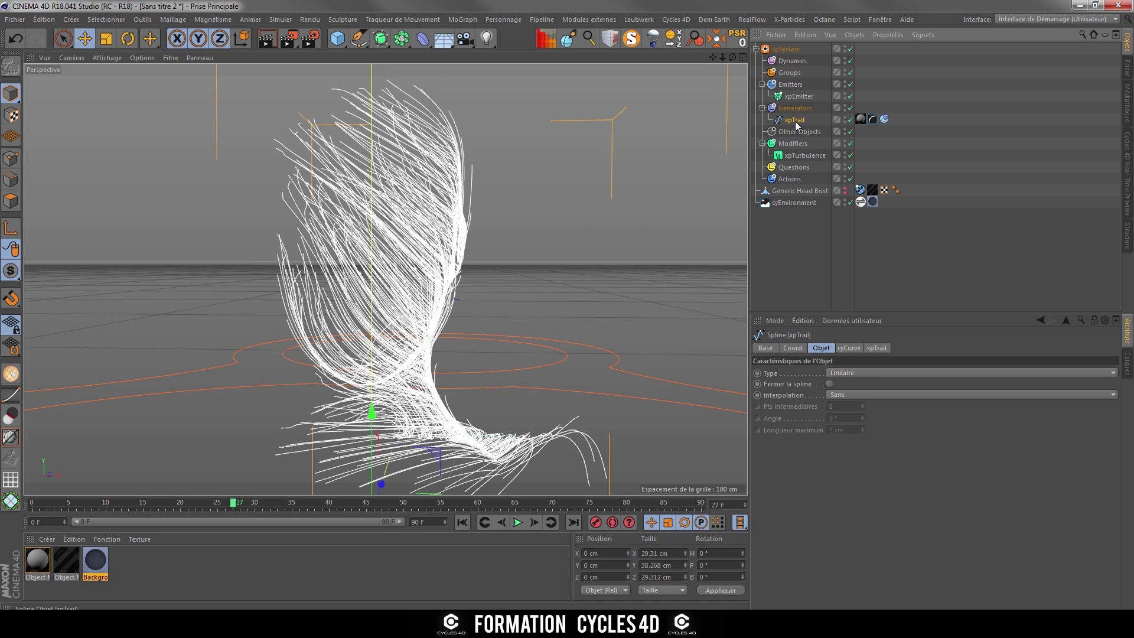
drag(795, 122, 792, 207)
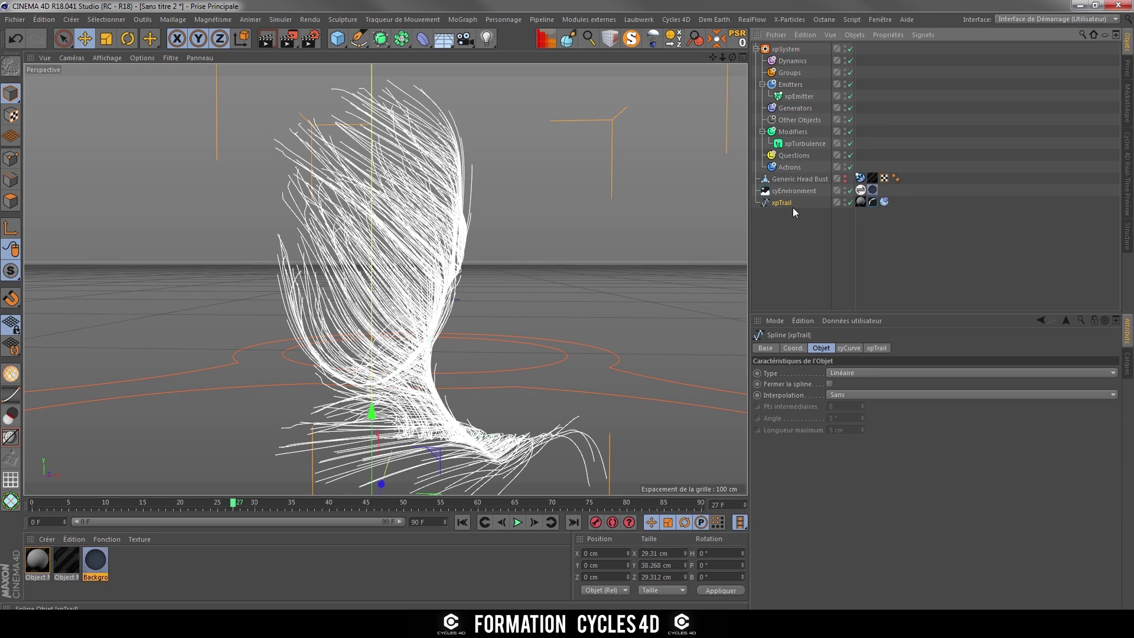
click(779, 49)
key(Delete)
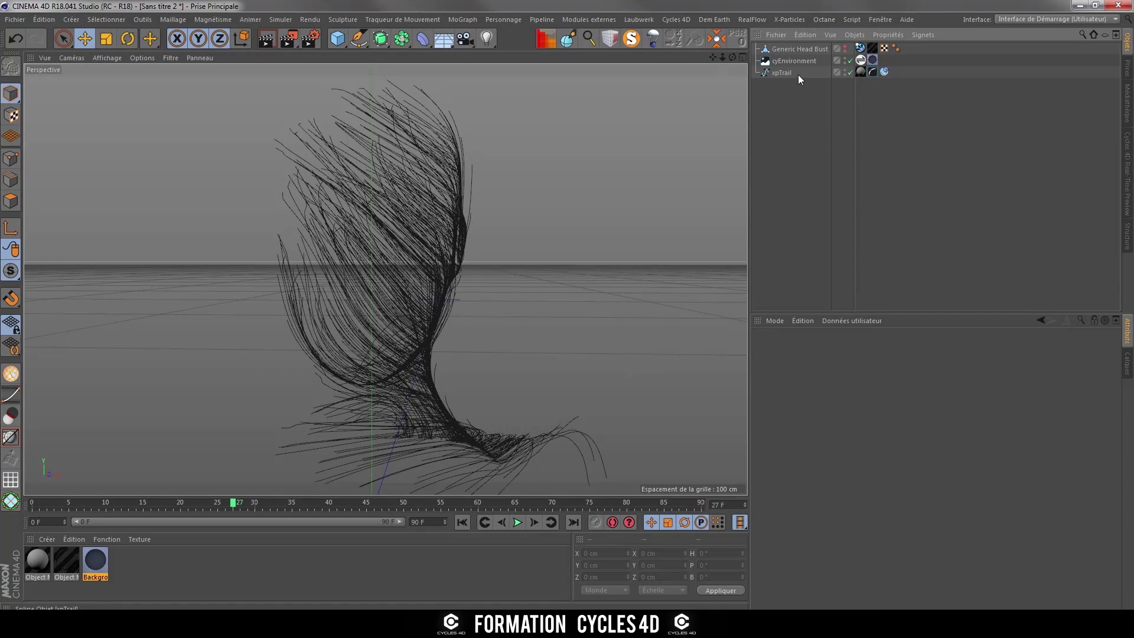
- Make the Generic Head Bust visible again and delete the leftover particle-setup tags from the bust and xpTrail
click(846, 52)
click(845, 46)
click(860, 48)
key(Delete)
click(884, 71)
key(Delete)
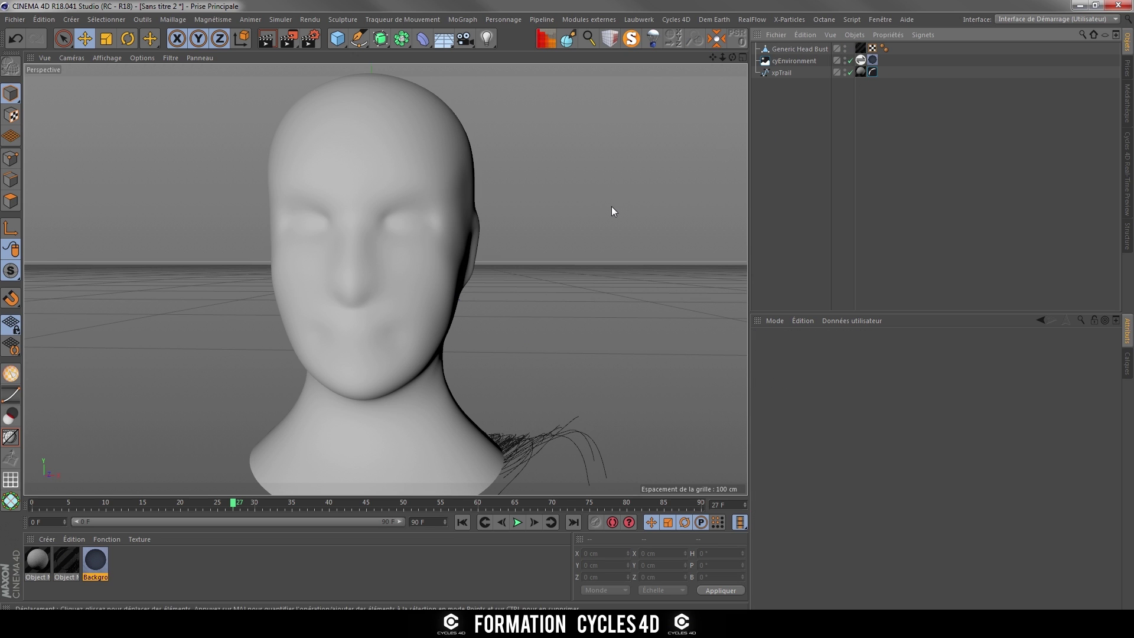
- Save the scene in the Scènes folder as "Tête Tutorial"
key(ctrl+s)
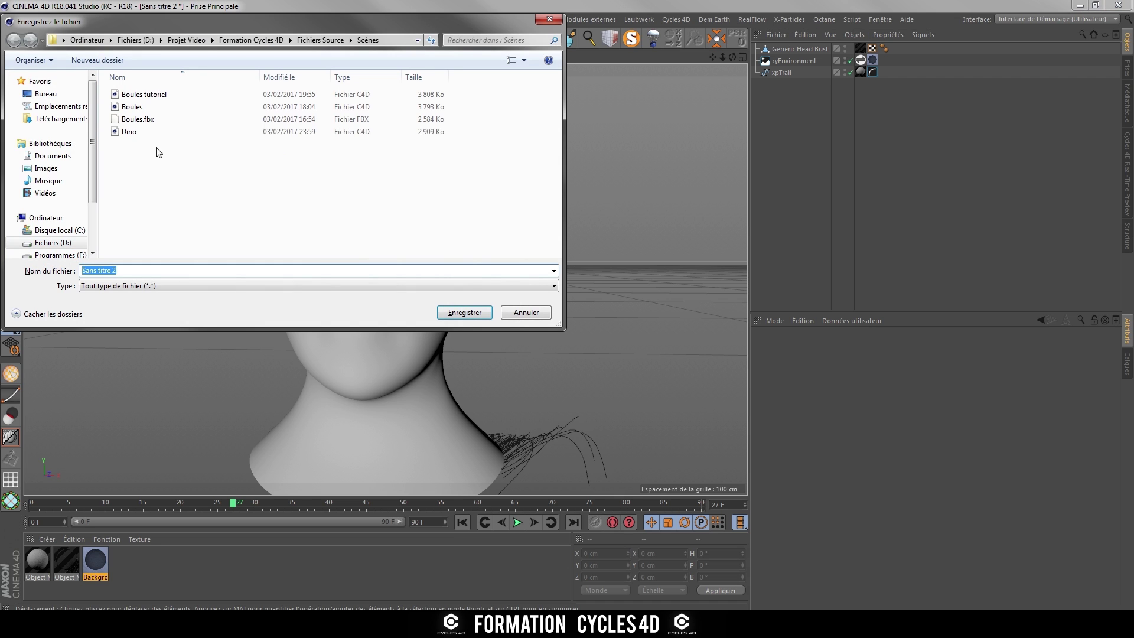
click(142, 133)
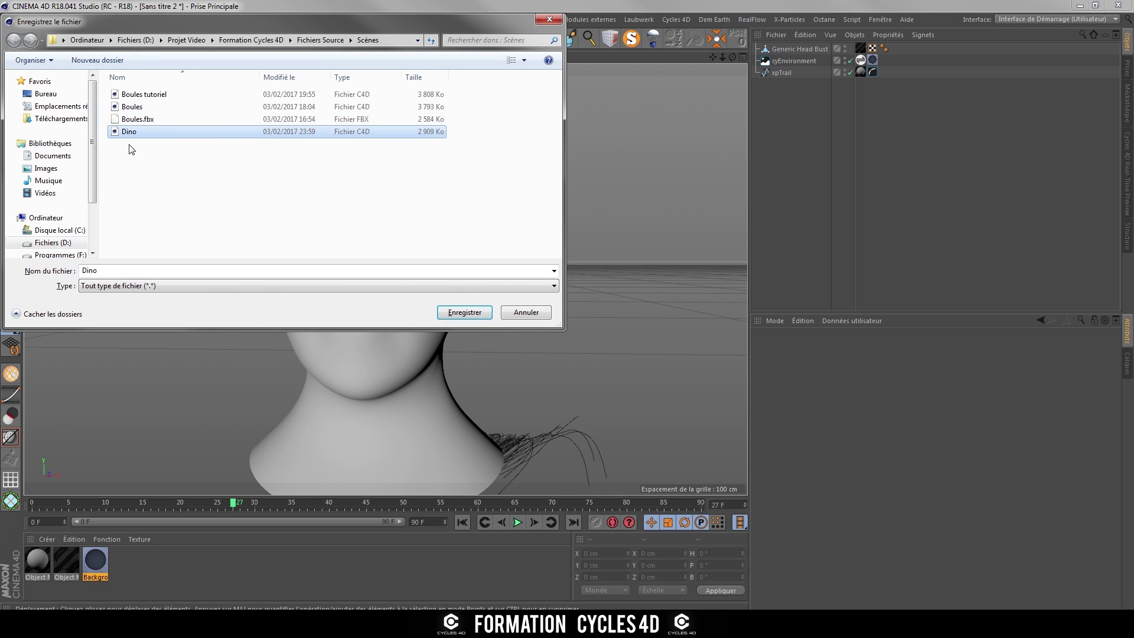
double_click(127, 270)
text(Tête)
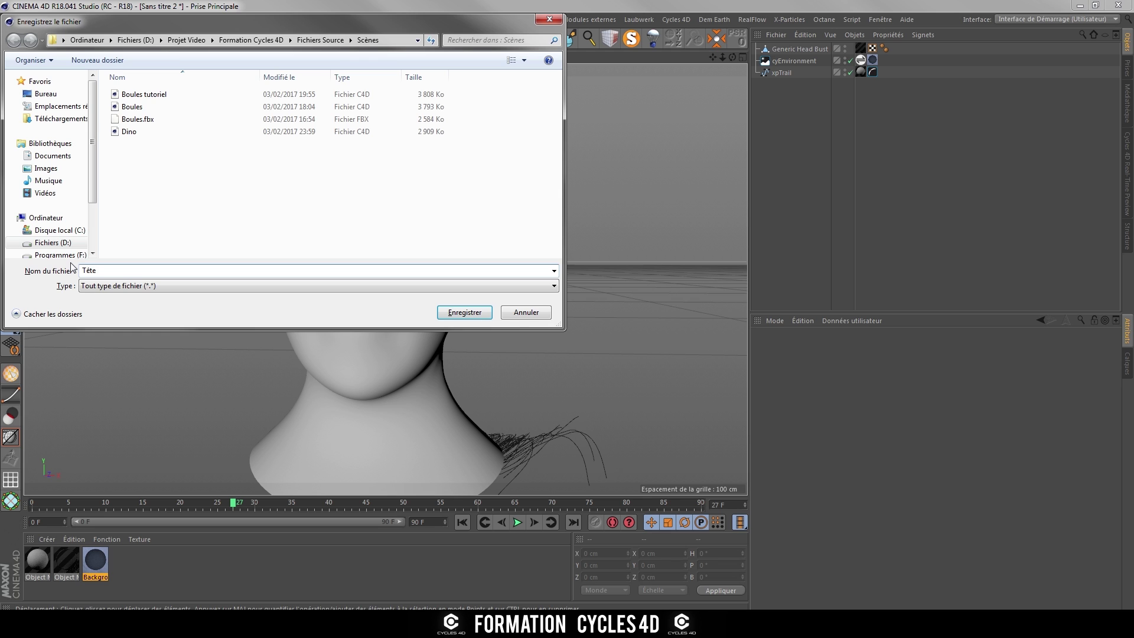
text(Tutorial)
click(481, 313)
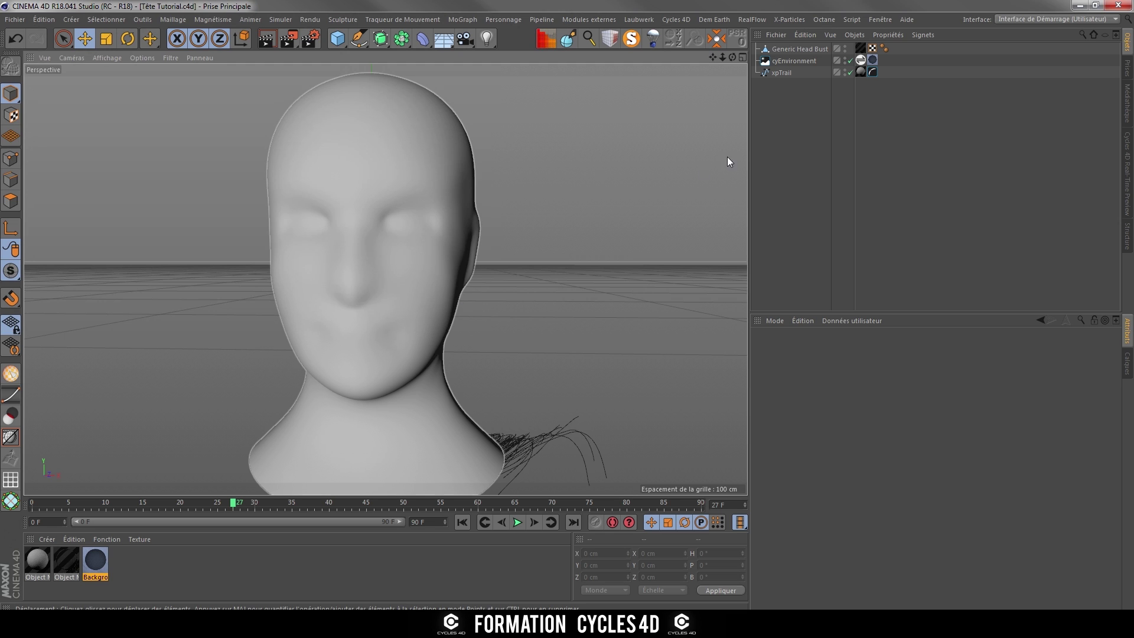
- Render the glass head with its strands in the Cycles 4D real-time preview to check the shoulder area
click(1127, 160)
click(762, 55)
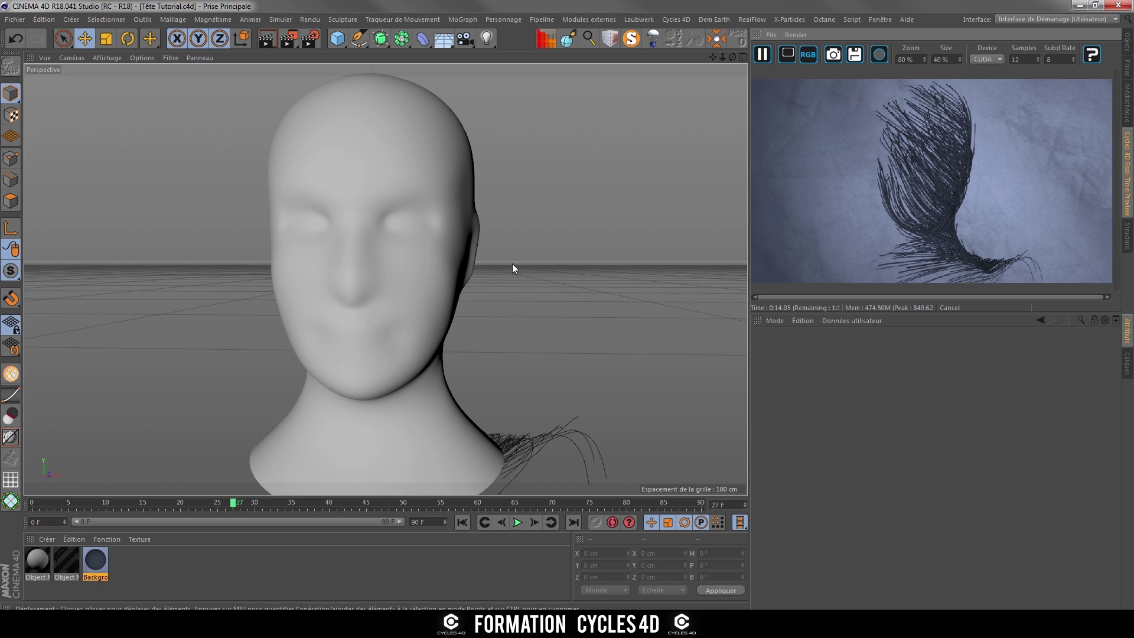
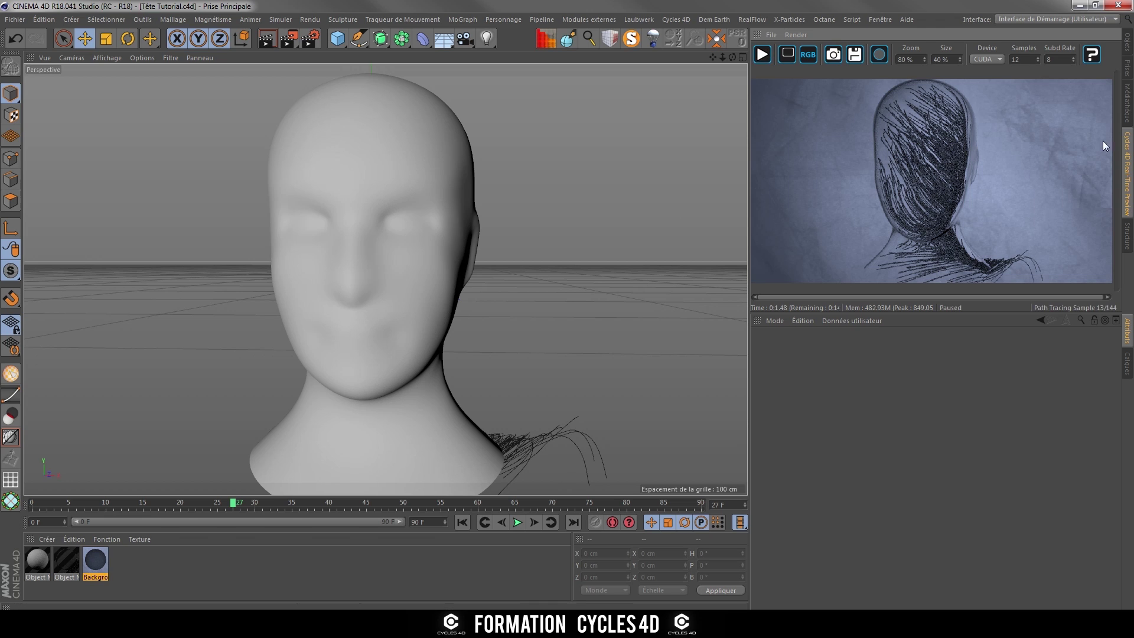
click(1128, 45)
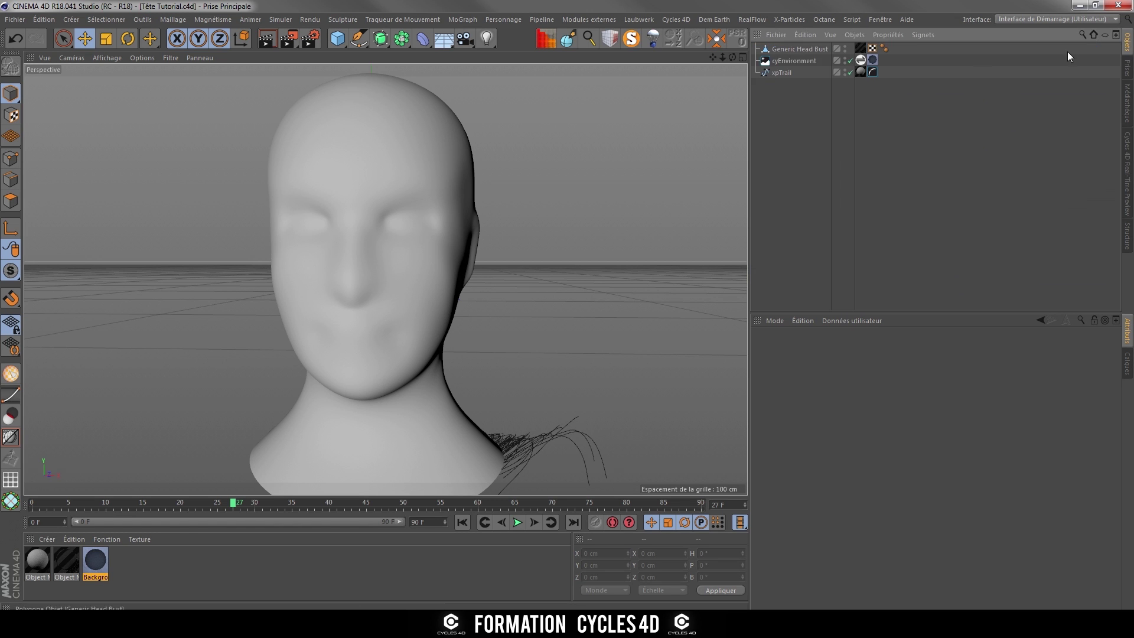
- Edit the xpTrail spline at point level and delete the stray point on the front of the neck
click(782, 73)
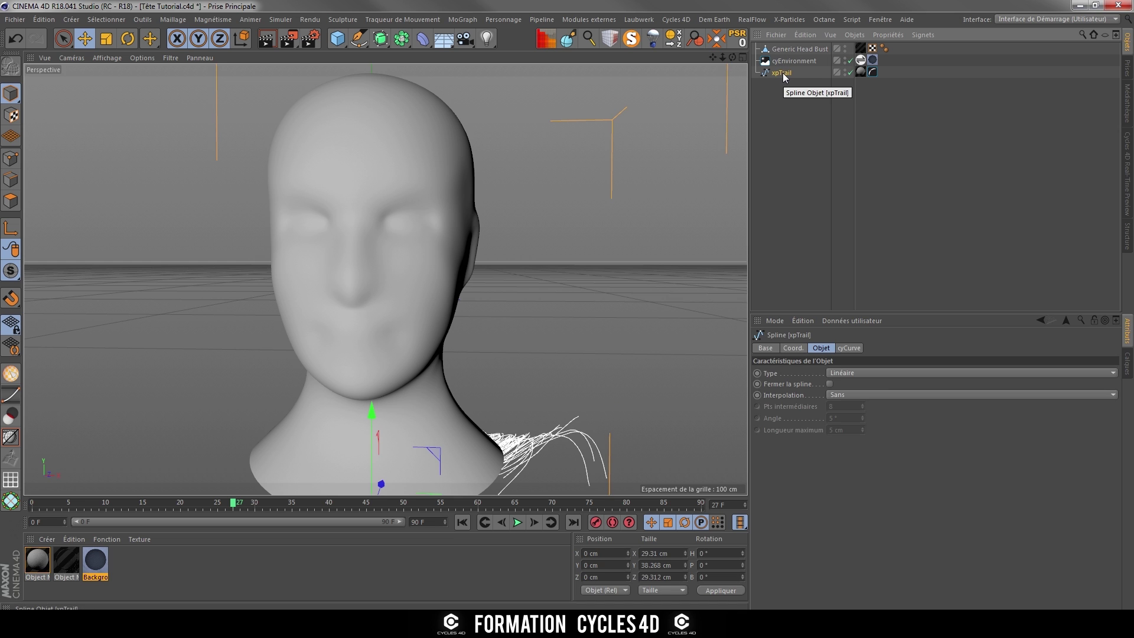
click(13, 159)
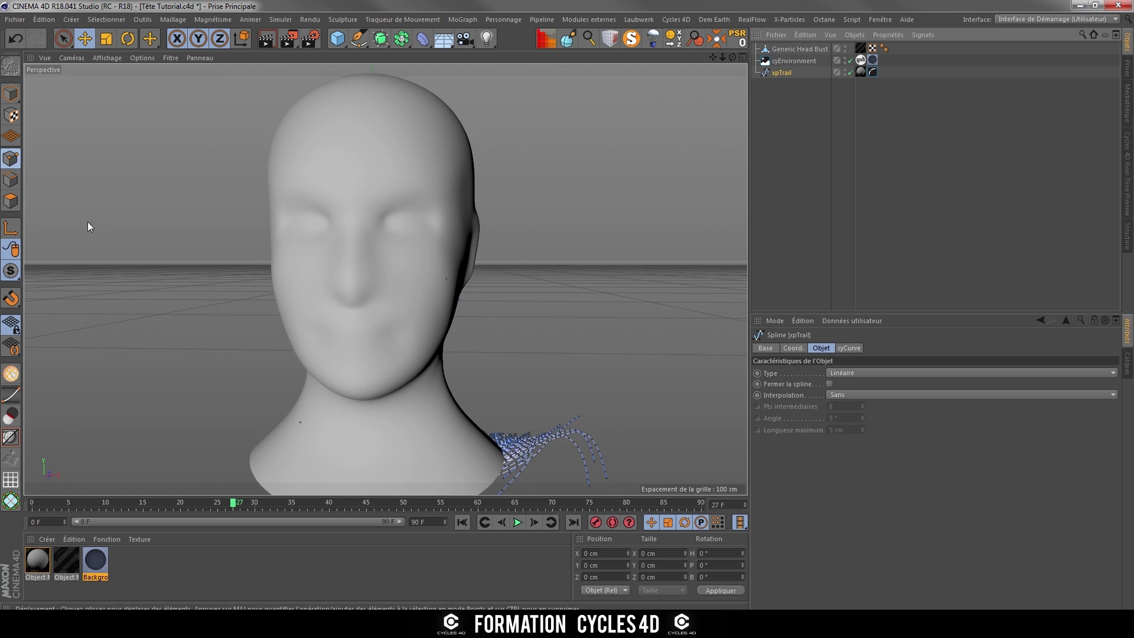
click(302, 423)
key(Delete)
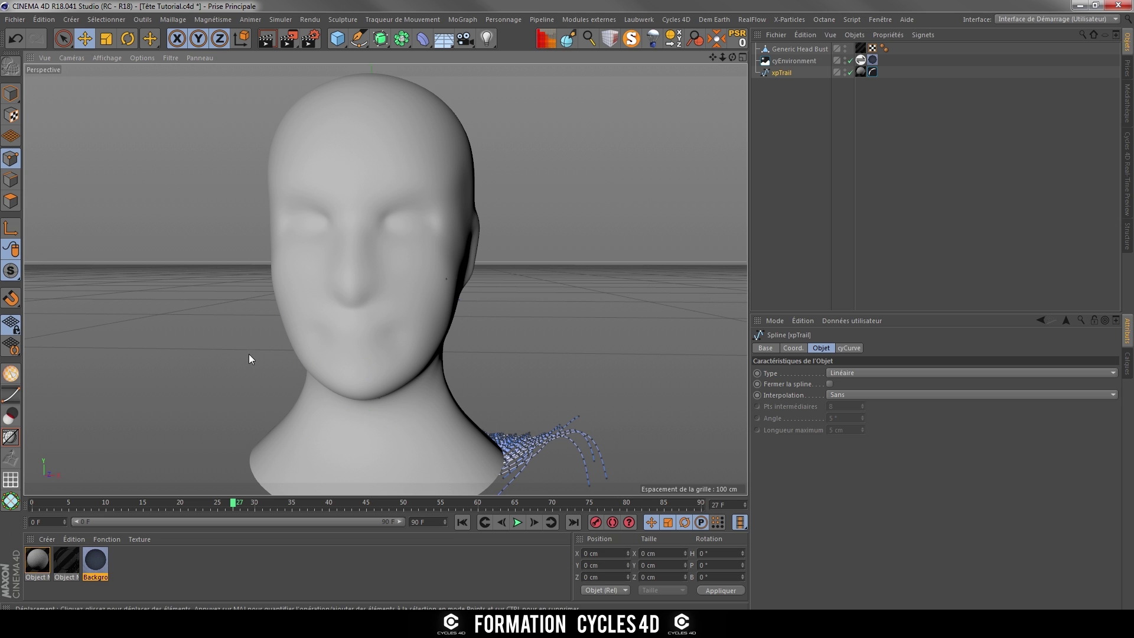
- Limit rectangle selection to visible elements and delete the xpTrail points extending beyond the bust's shoulder
drag(65, 38, 105, 73)
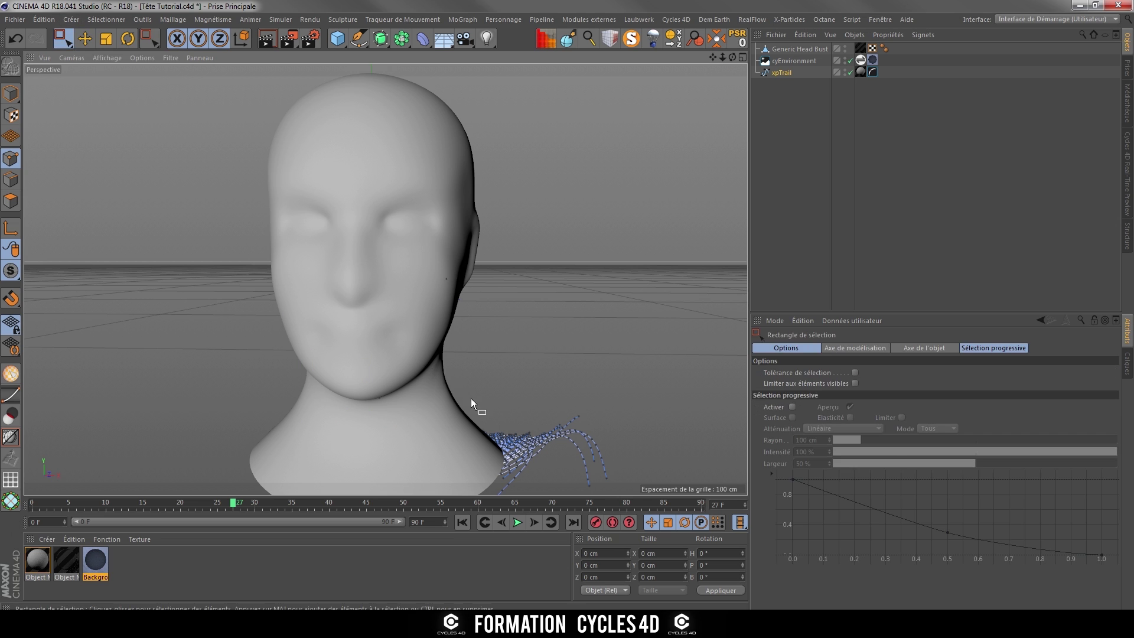
click(857, 384)
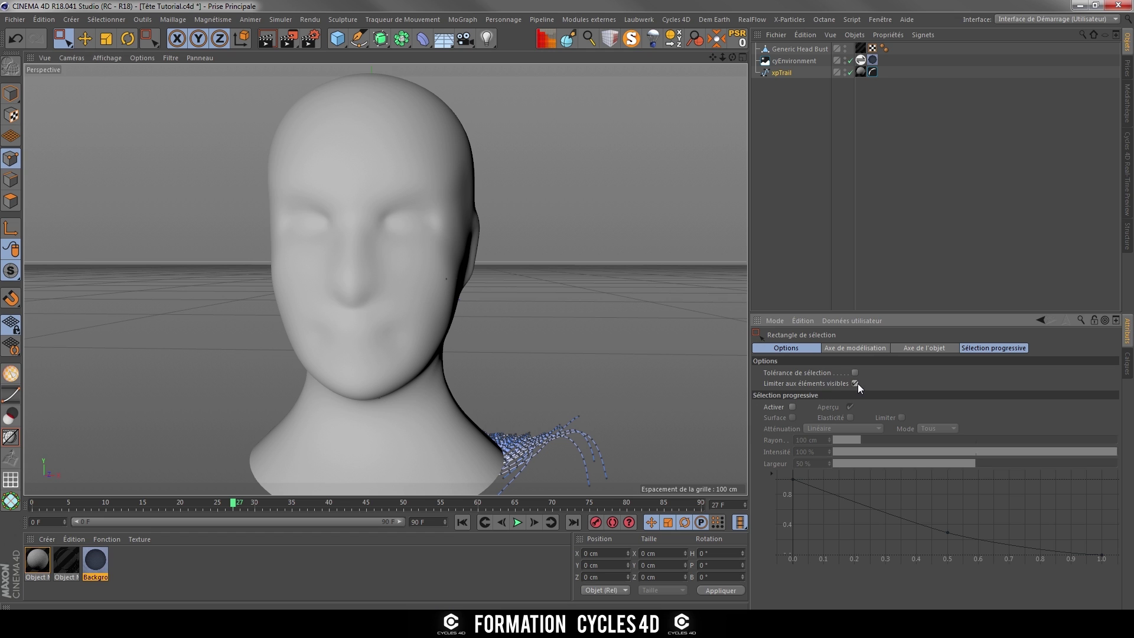
drag(480, 380, 657, 492)
click(655, 492)
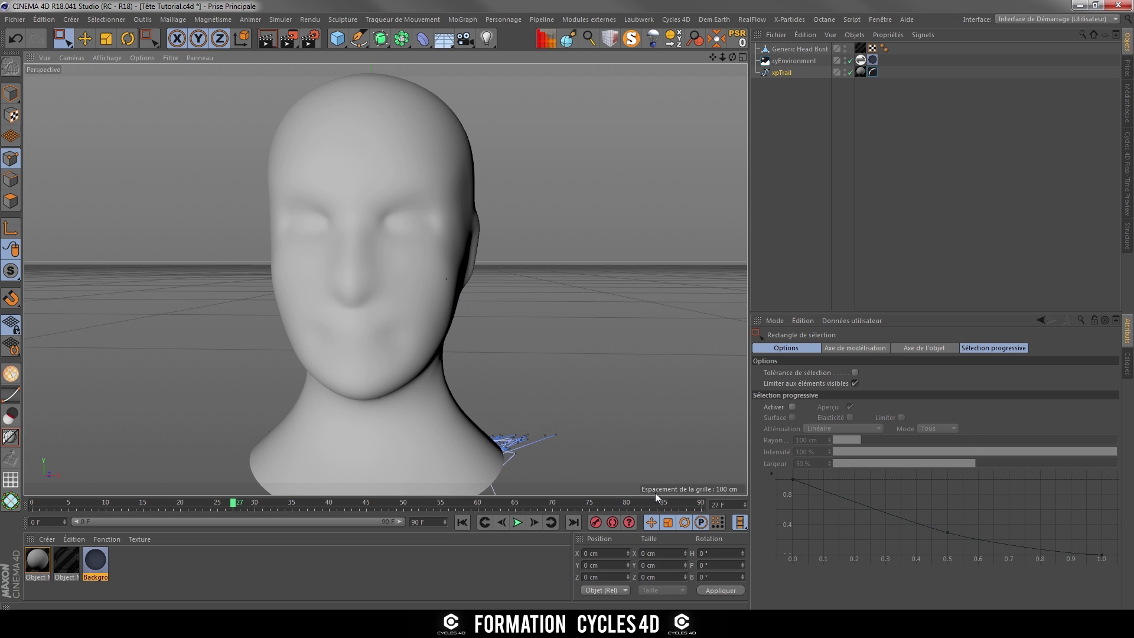
drag(492, 392, 605, 483)
key(Delete)
- Trim the remaining xpTrail points that stick out behind the base of the neck, working from a side view
drag(482, 430, 518, 453)
alt+middle_drag(466, 424, 451, 319)
alt+drag(483, 405, 430, 472)
key(Delete)
drag(432, 200, 515, 383)
key(Delete)
drag(420, 215, 495, 409)
click(406, 373)
drag(415, 278, 473, 399)
drag(407, 315, 421, 362)
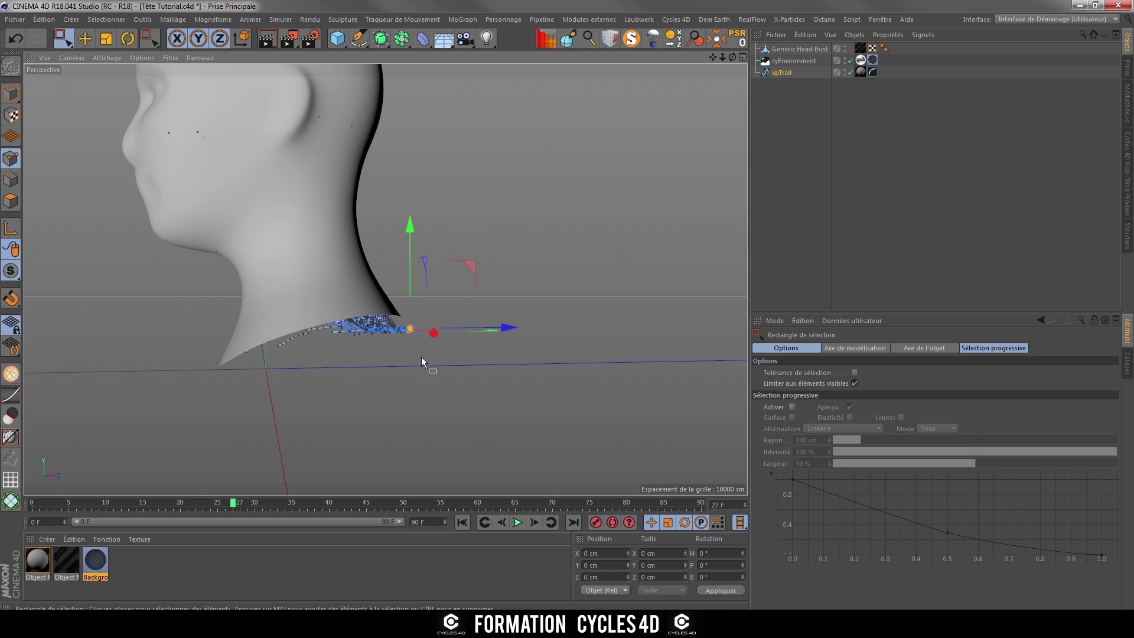
- Clean up the stray xpTrail points protruding from the side of the face and check the neck base
click(84, 38)
scroll(212, 190, up, 5)
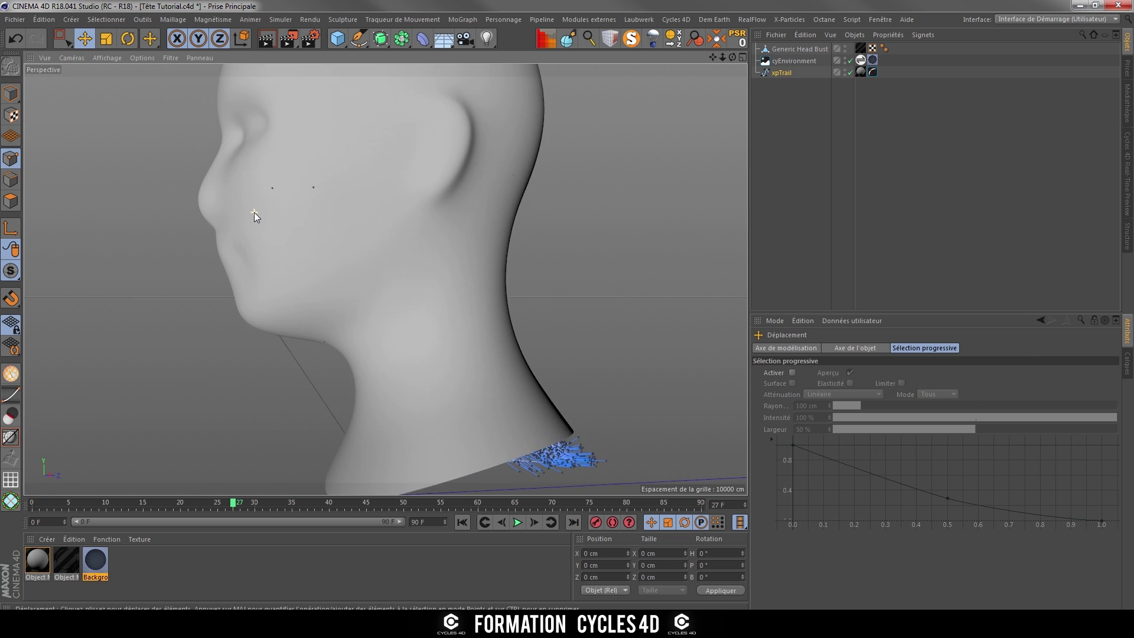
alt+drag(254, 211, 290, 210)
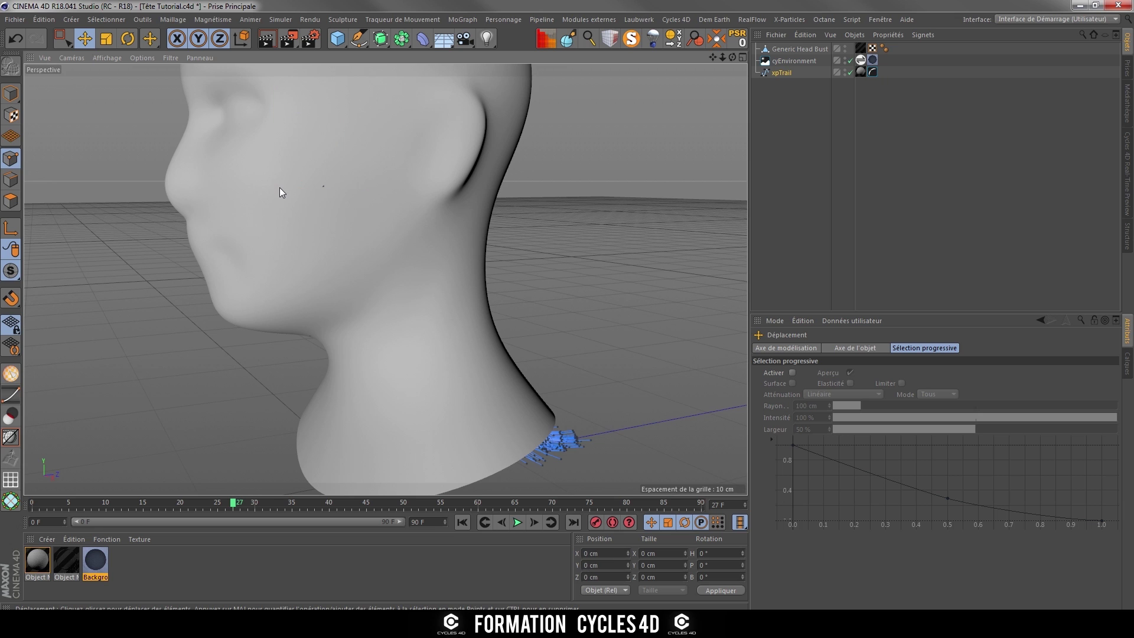
alt+drag(456, 238, 459, 160)
click(481, 154)
click(545, 159)
click(525, 199)
alt+drag(329, 189, 391, 349)
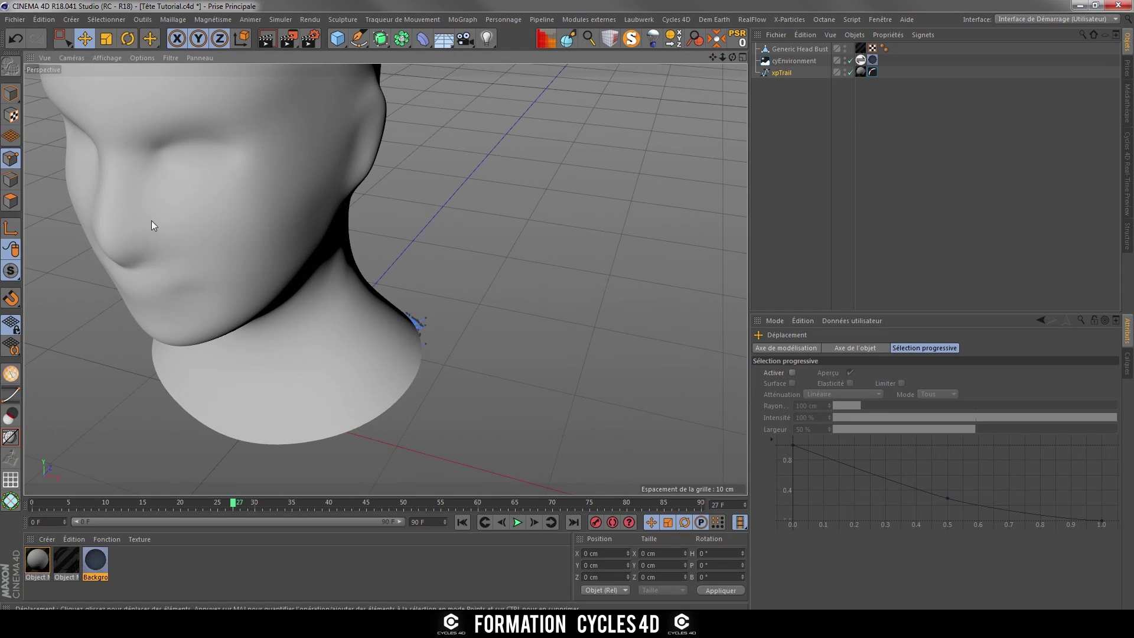
- Reframe the bust from the front and check the trimmed strands in the real-time preview
scroll(151, 220, down, 3)
alt+drag(192, 230, 182, 232)
alt+middle_drag(182, 233, 370, 289)
alt+drag(380, 297, 381, 263)
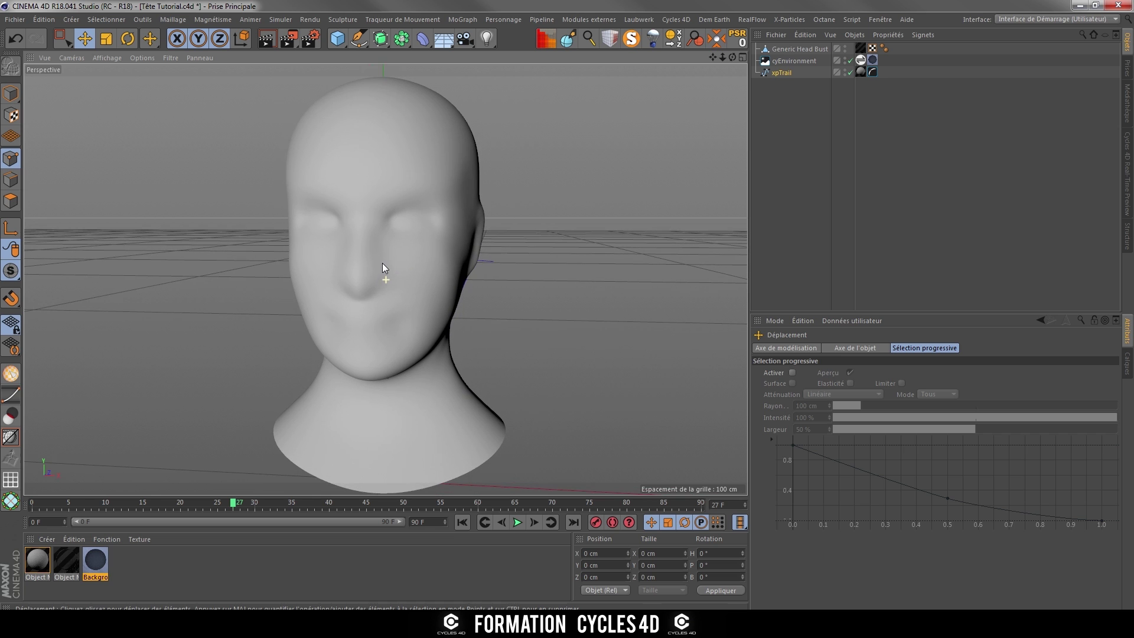
alt+middle_drag(385, 225, 381, 231)
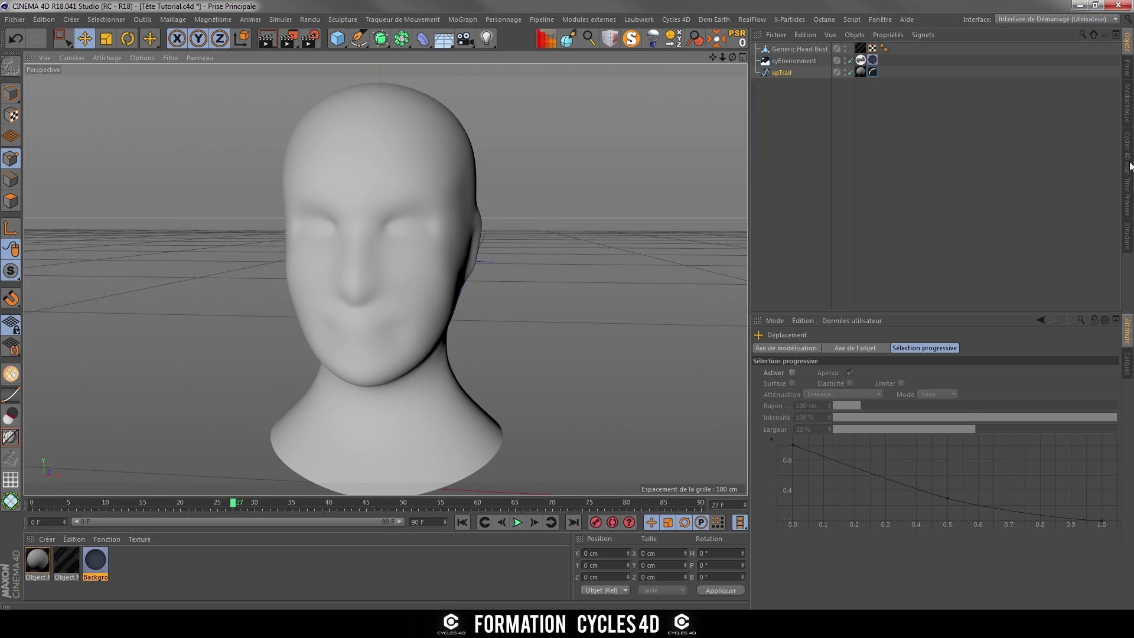
click(1129, 167)
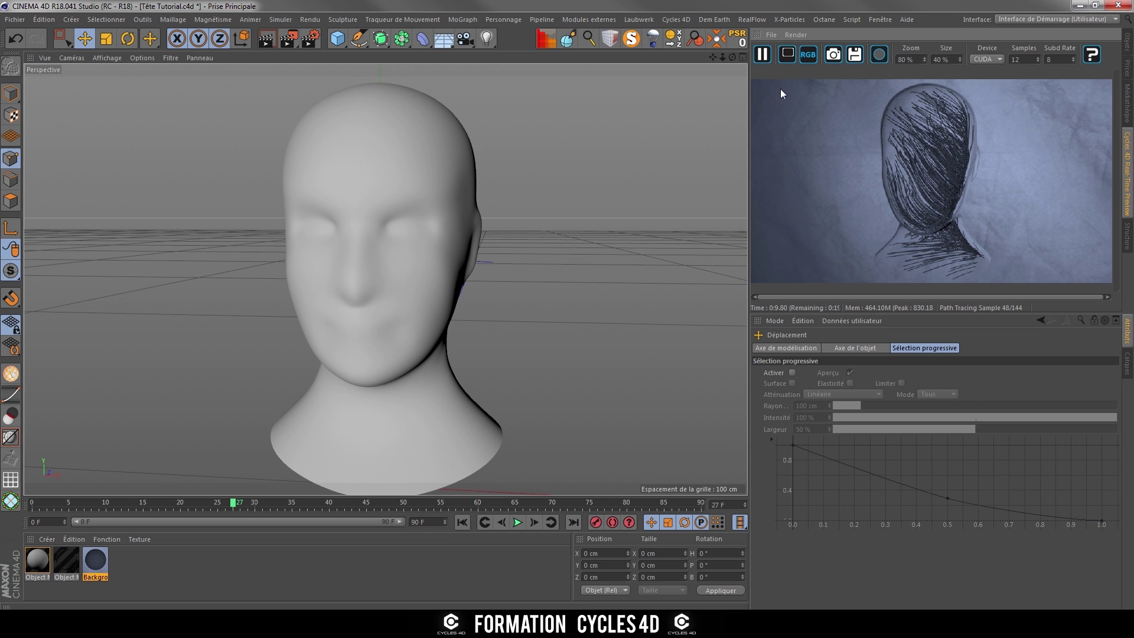
click(764, 55)
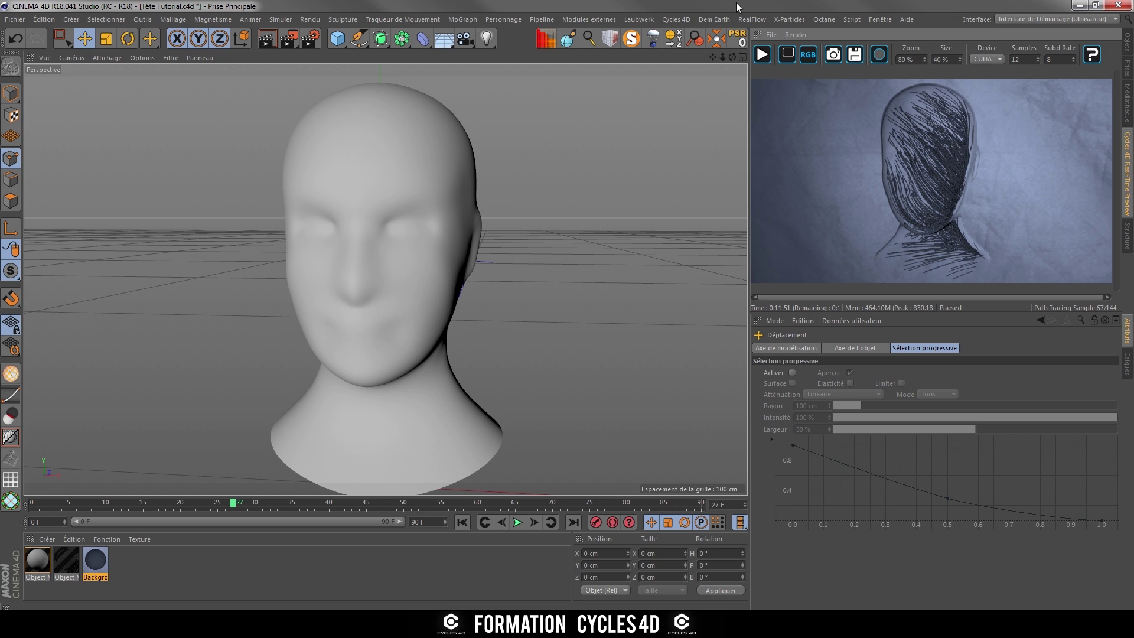
- Add a Cycles 4D camera, look through it and frame the head bust closely from the front
click(671, 20)
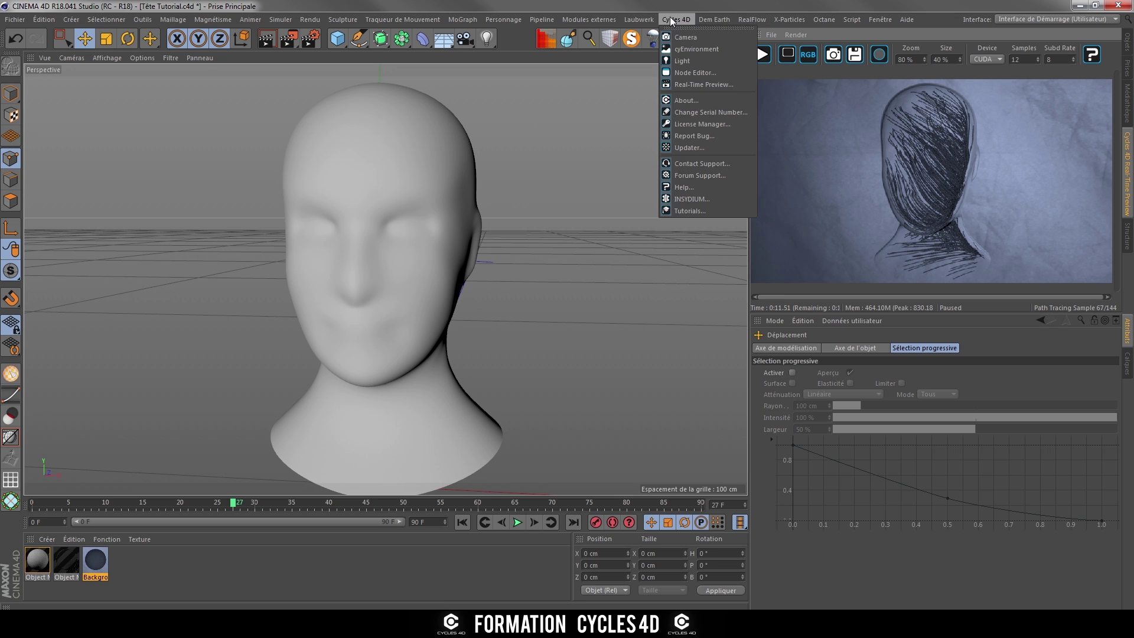
click(690, 37)
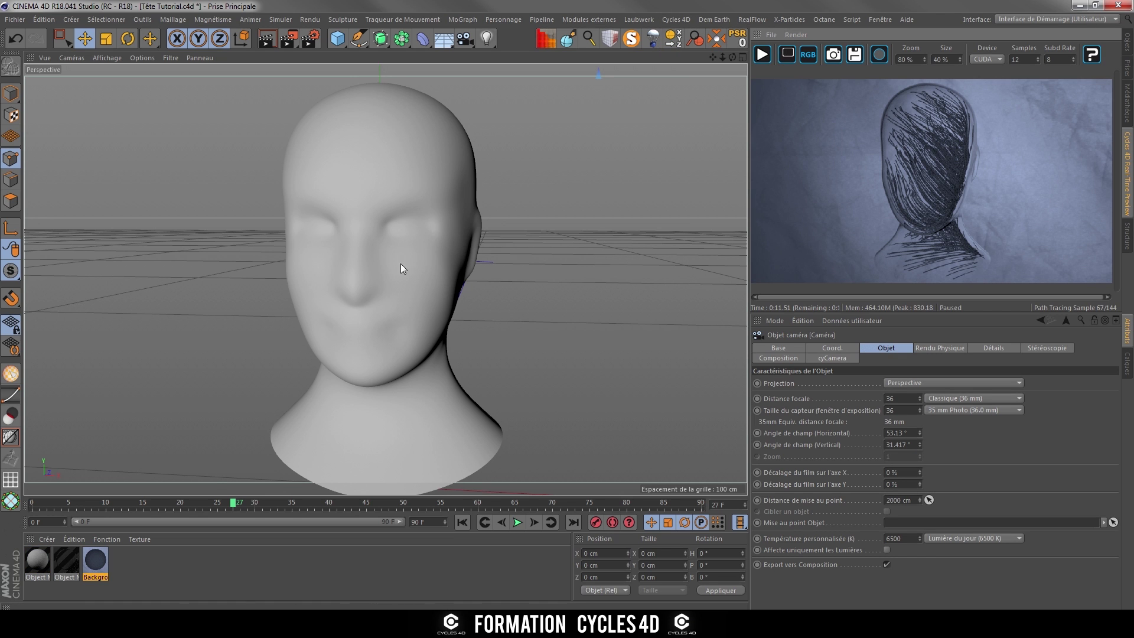
scroll(397, 261, up, 1)
alt+drag(396, 270, 398, 253)
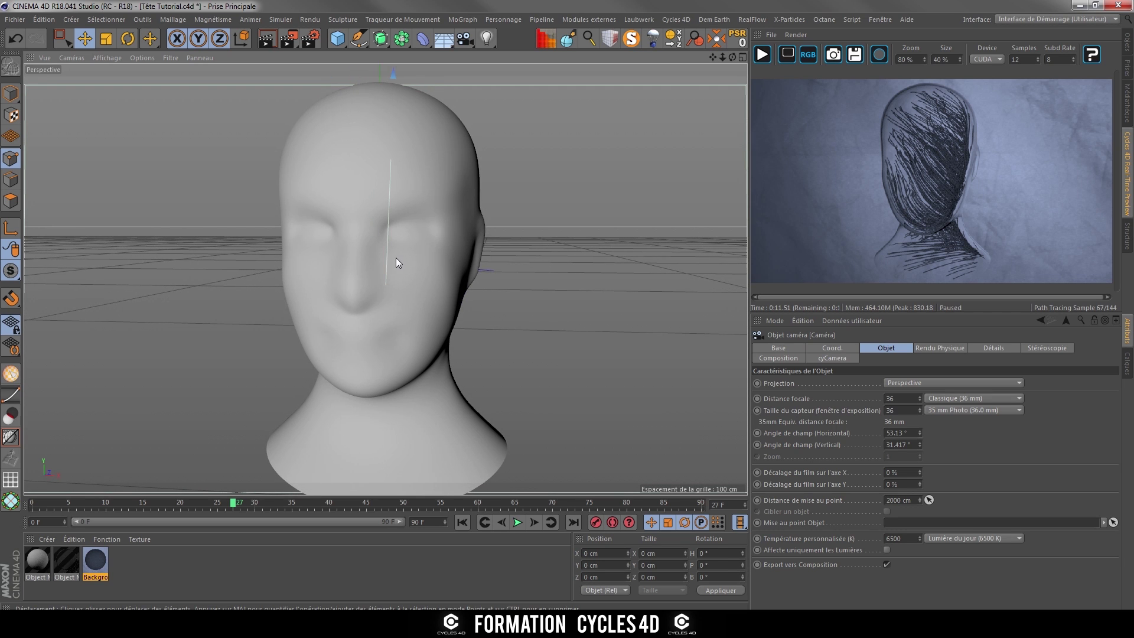
click(1128, 41)
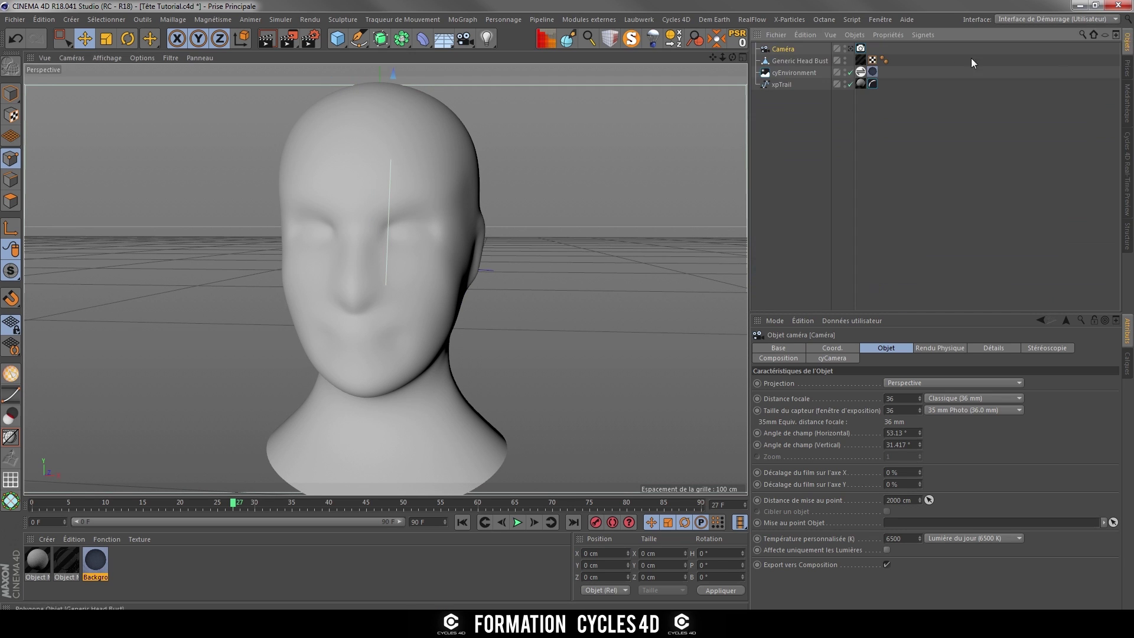
click(851, 49)
alt+drag(384, 241, 378, 265)
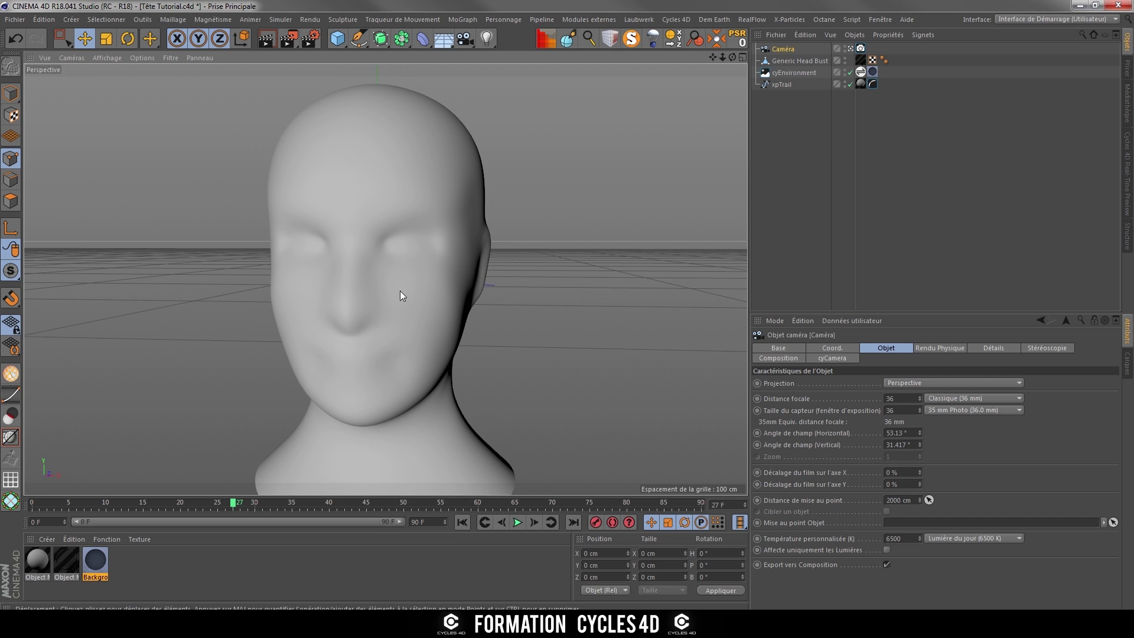
click(1127, 144)
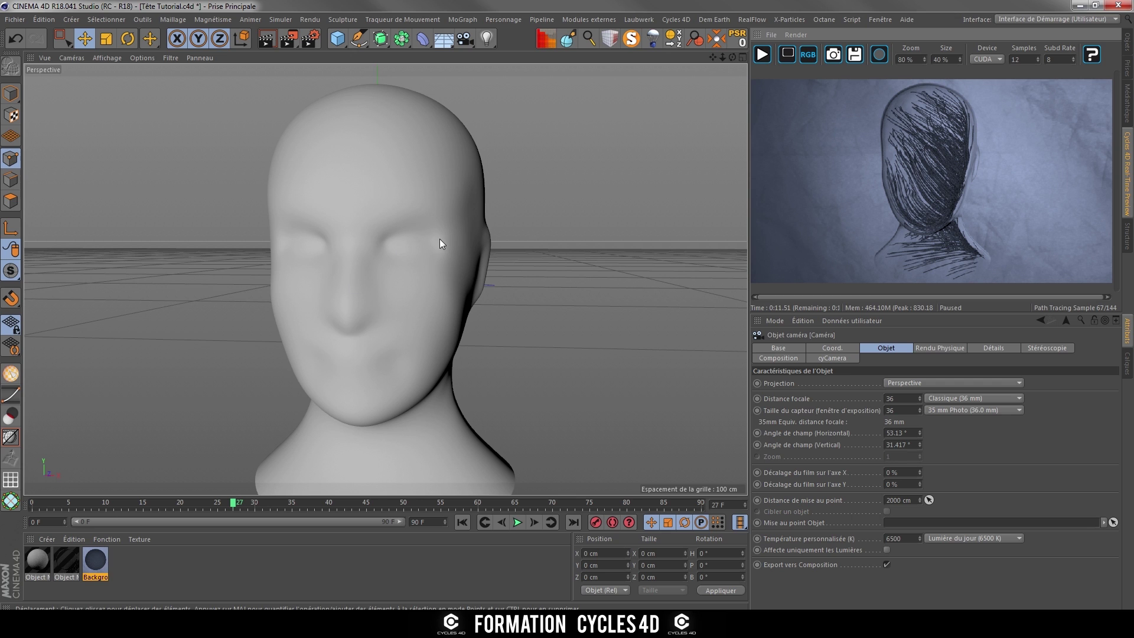
- Leave the camera view and pull the camera's focus point in to the head, at a distance of about 51.6 cm
click(1128, 53)
click(851, 48)
alt+drag(271, 257, 330, 324)
alt+right_drag(331, 324, 355, 332)
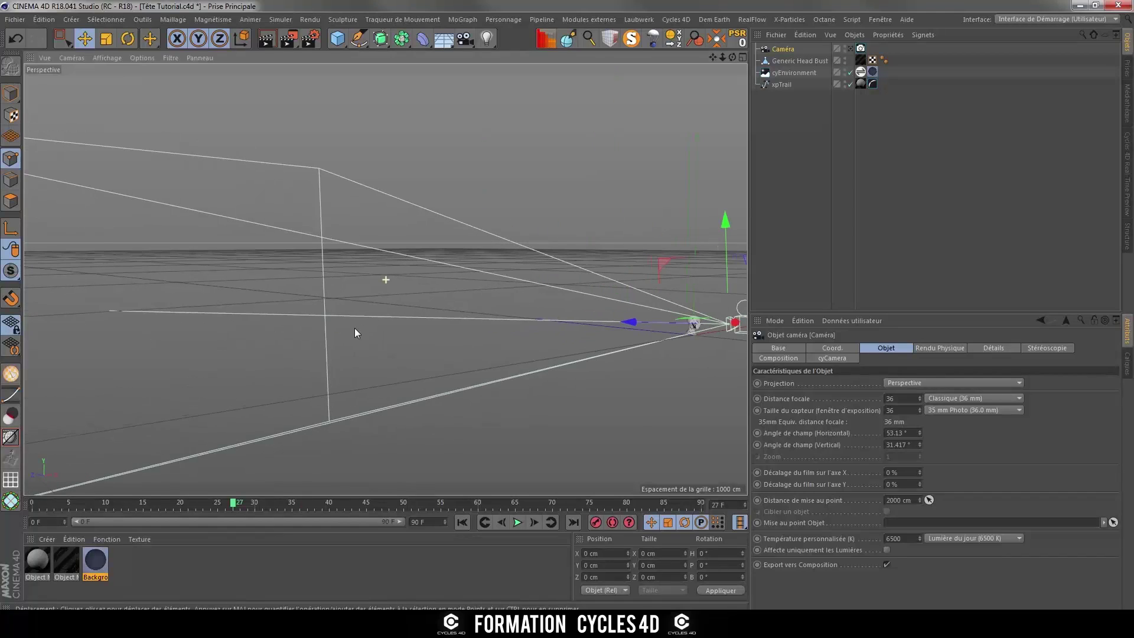
click(11, 93)
drag(114, 313, 695, 334)
- Refine the camera's focus distance to about 45.5 cm so it falls on the face, and return to the camera view
scroll(690, 327, up, 5)
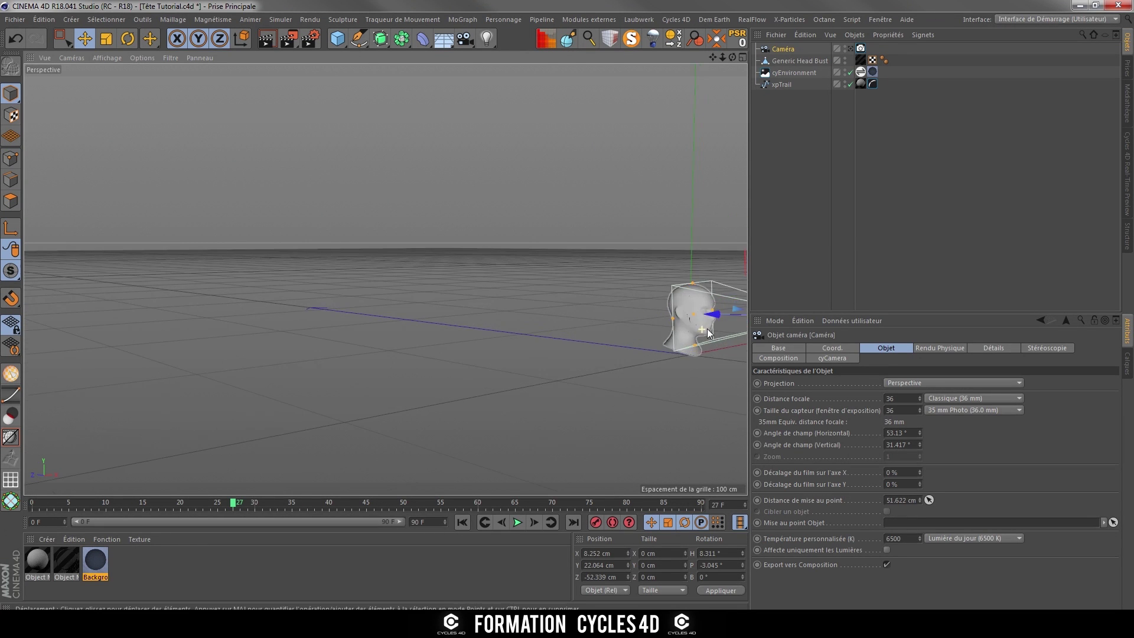
scroll(708, 333, up, 4)
alt+middle_drag(710, 318, 546, 303)
scroll(547, 304, up, 3)
alt+drag(550, 309, 590, 311)
drag(498, 264, 561, 268)
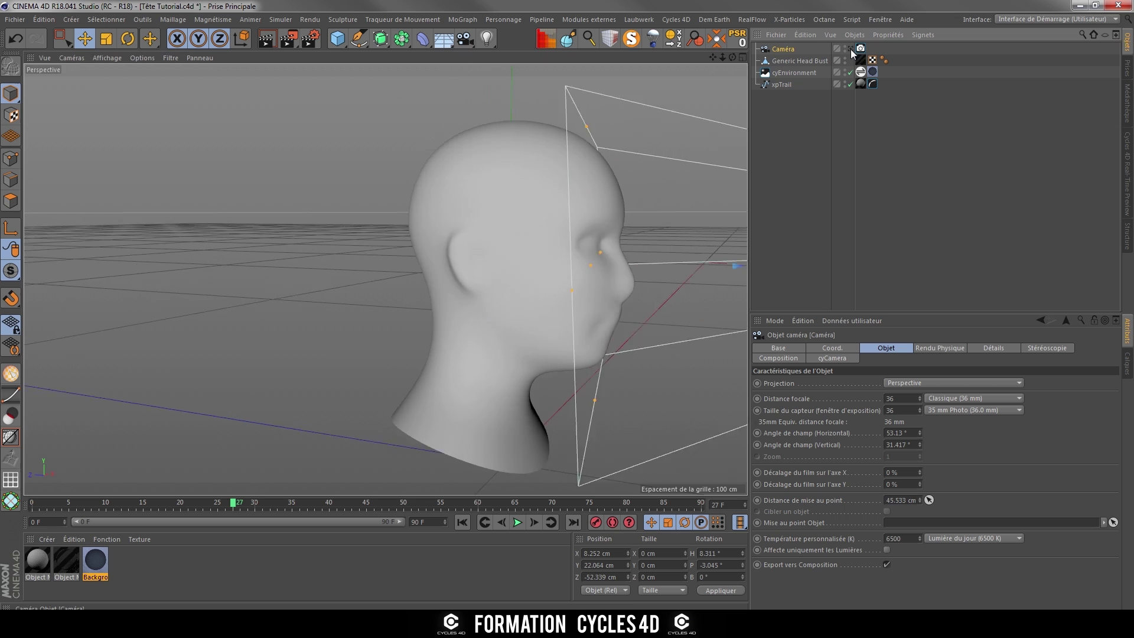
click(850, 48)
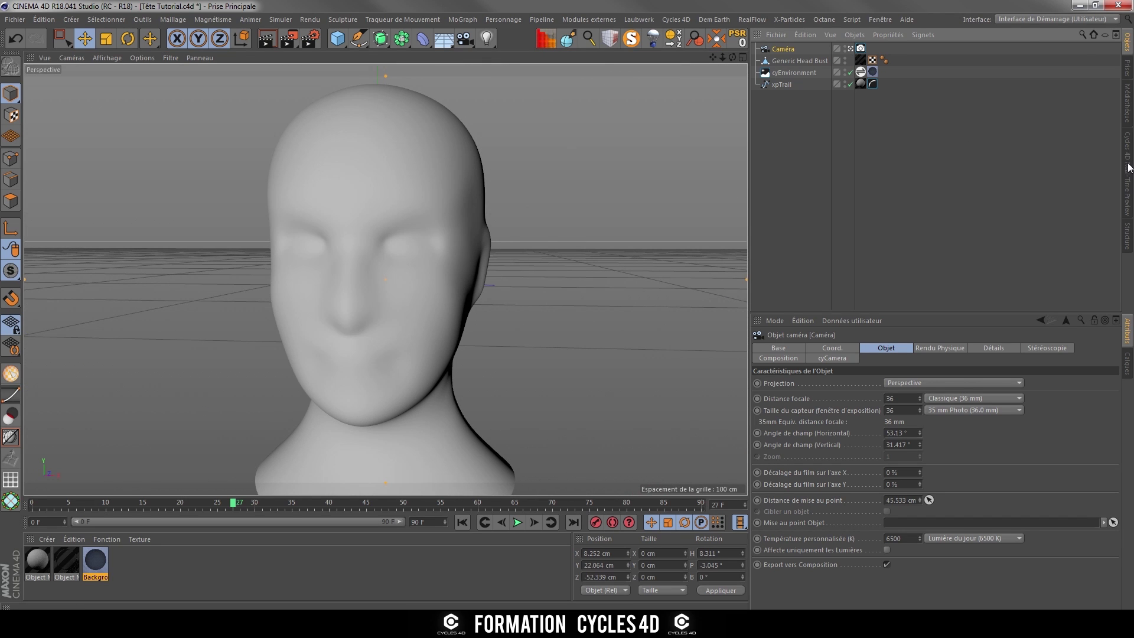
- Set the depth-of-field aperture size in the camera's Cycles 4D tag to 0.02 with the real-time preview displayed
click(1126, 167)
click(1128, 50)
click(860, 49)
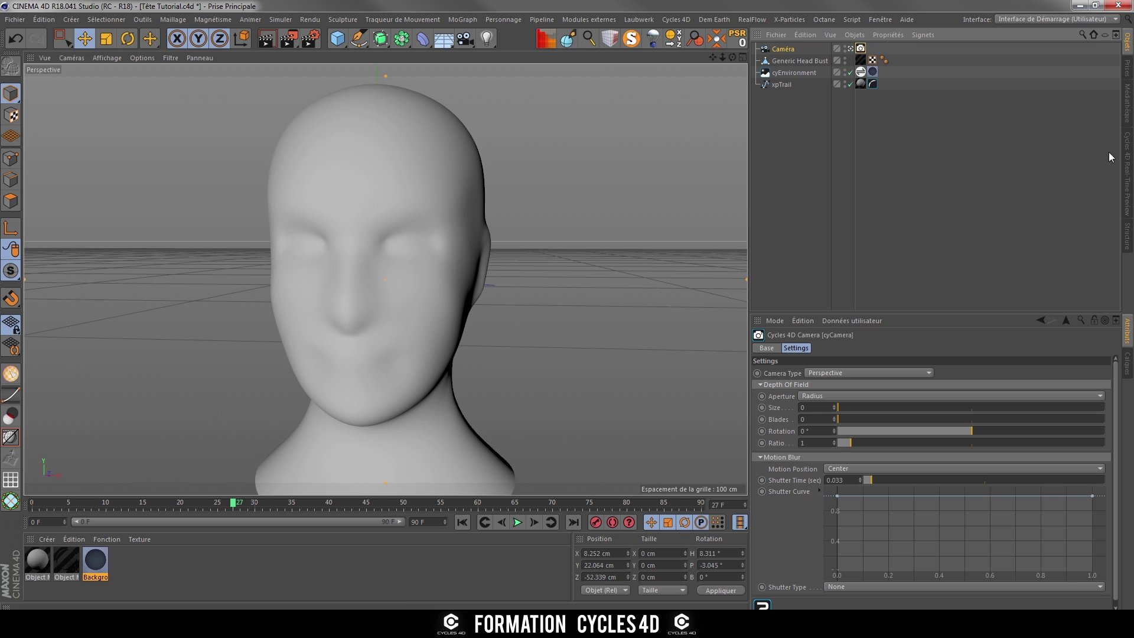
click(1129, 159)
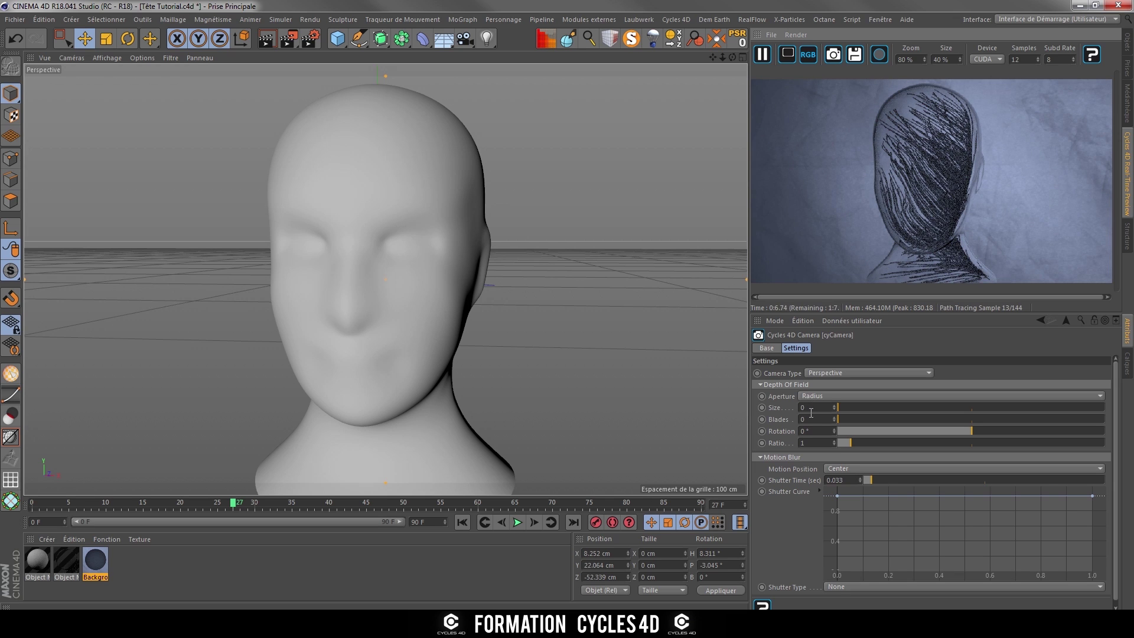
click(809, 407)
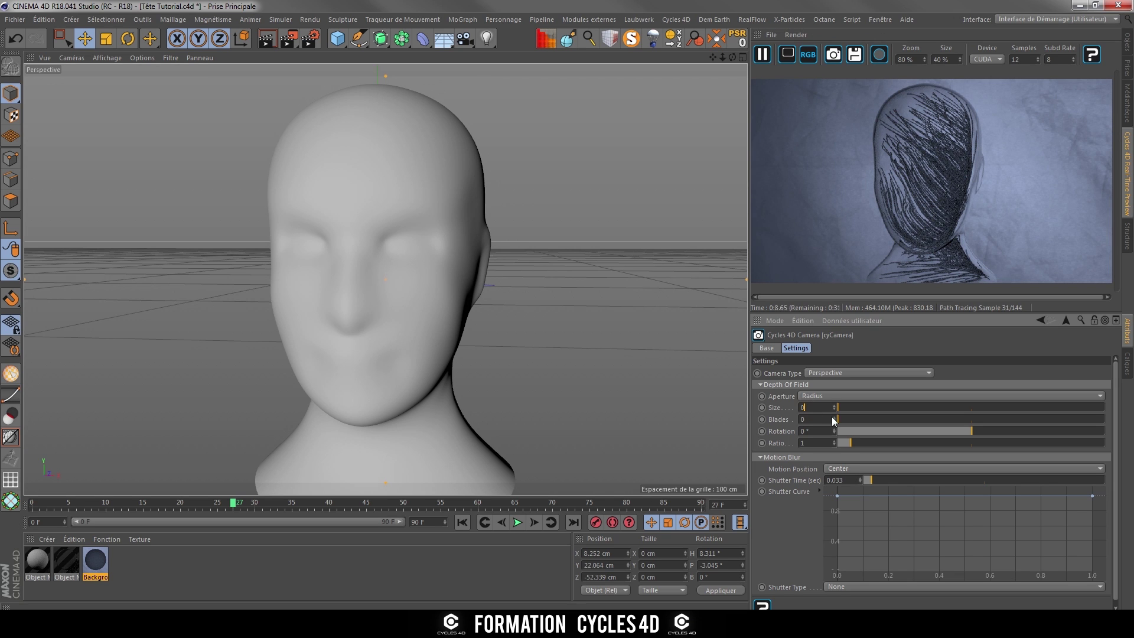
text(0.02)
key(Return)
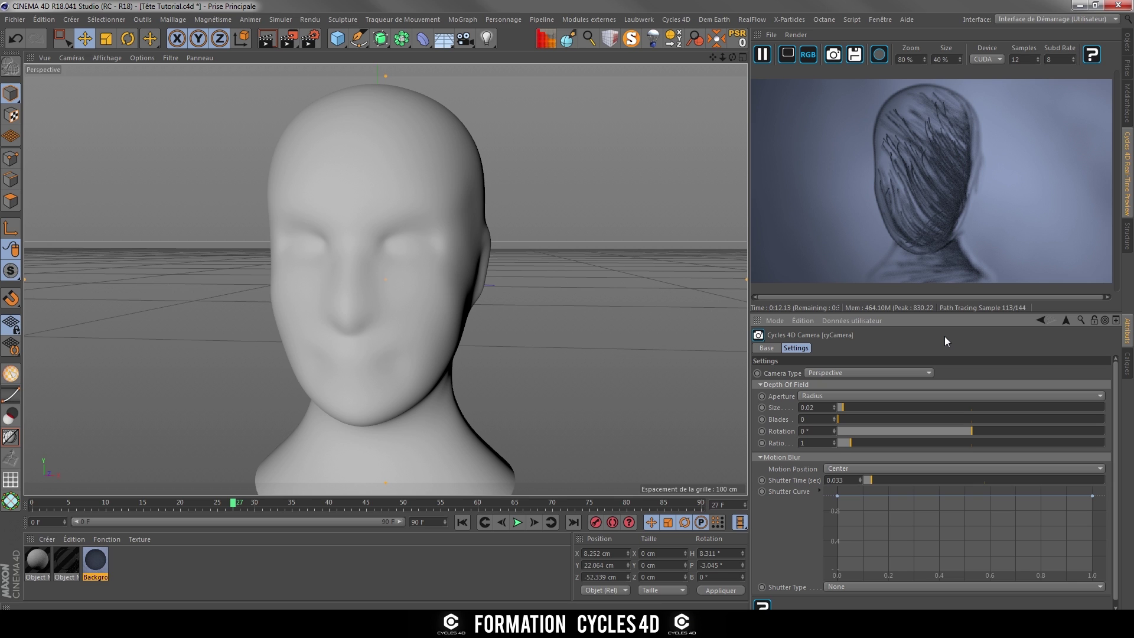
- Reframe the camera slightly lower, to about Y 21.1 cm with a pitch of about -1.6°, and check it in the real-time preview
click(762, 54)
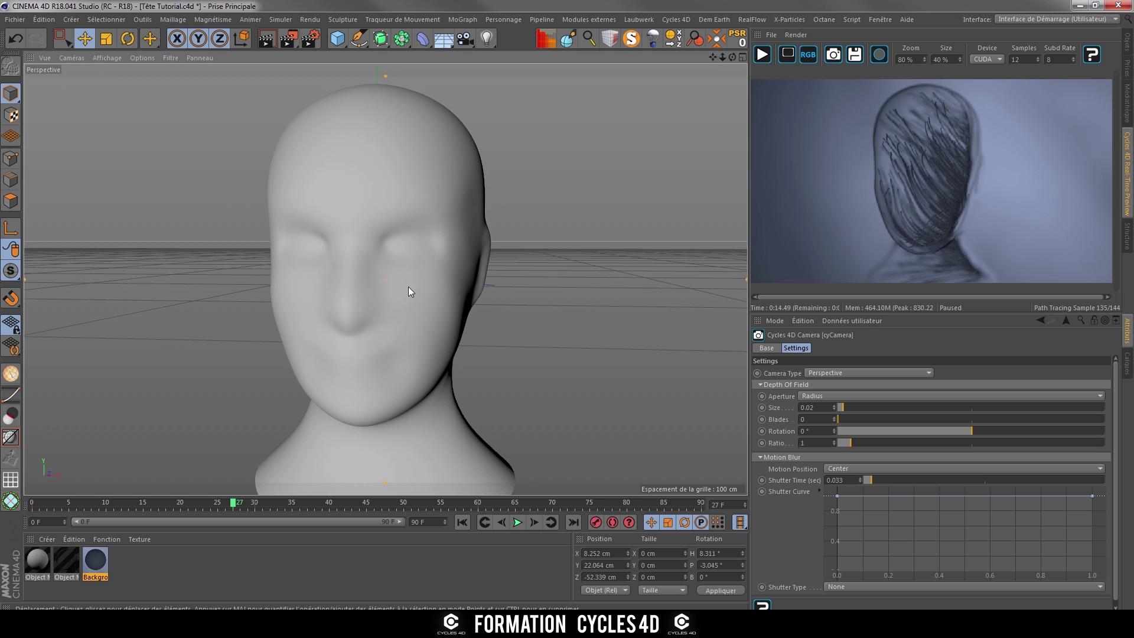
drag(409, 286, 363, 309)
alt+middle_drag(364, 312, 364, 310)
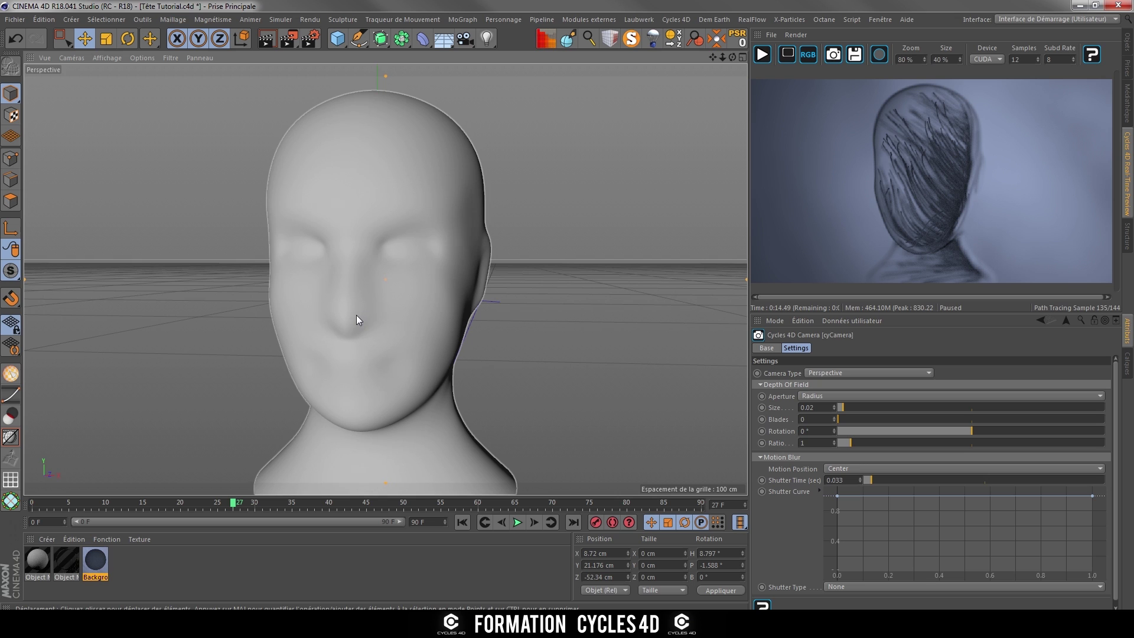
alt+drag(356, 315, 357, 314)
alt+middle_drag(359, 321, 360, 320)
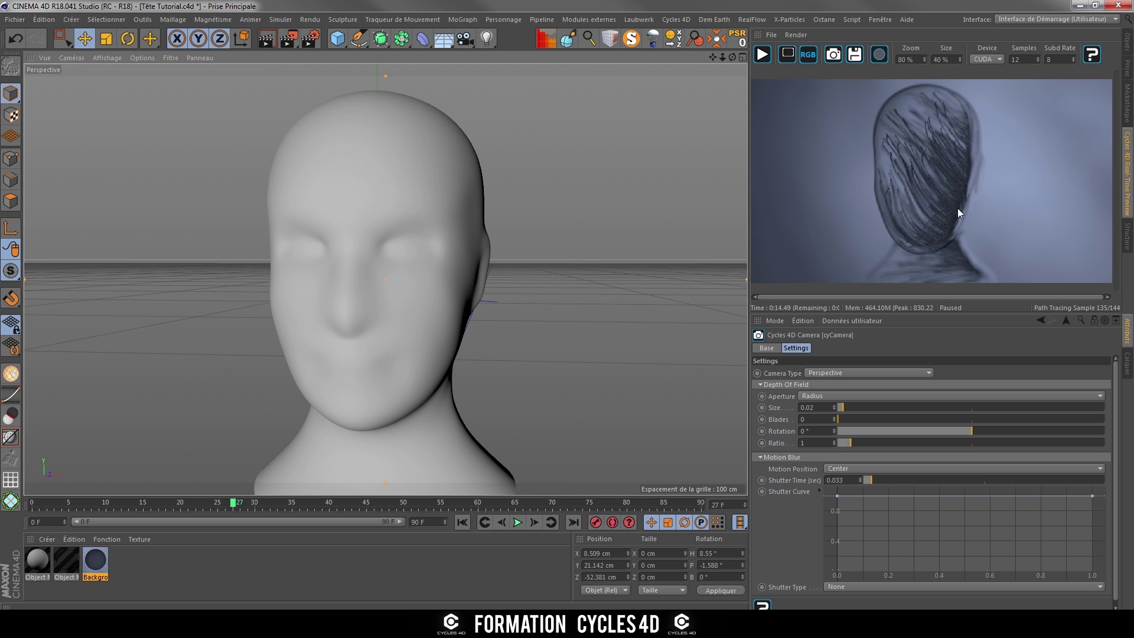
click(756, 56)
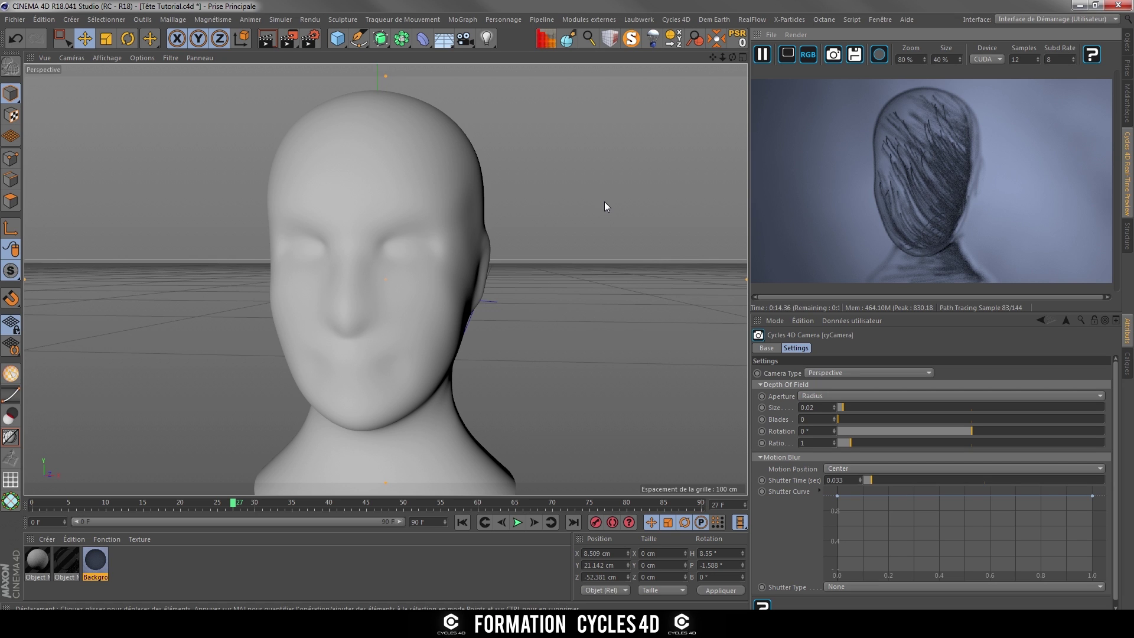
click(763, 61)
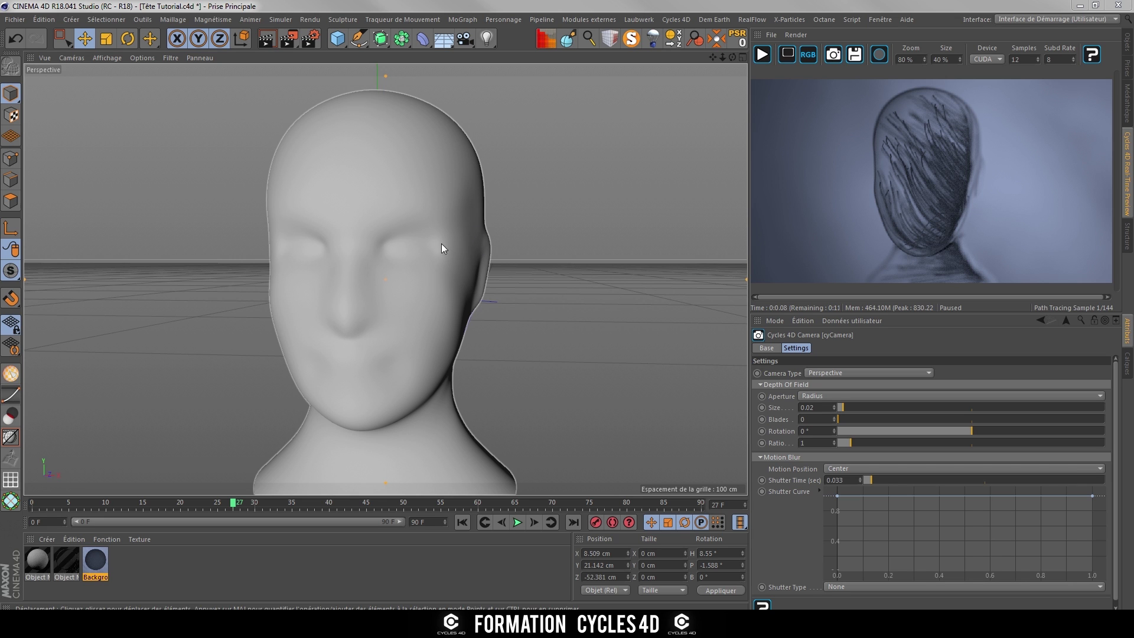
- Review the Cycles 4D render elements, sampling and light path options in the render settings
click(311, 40)
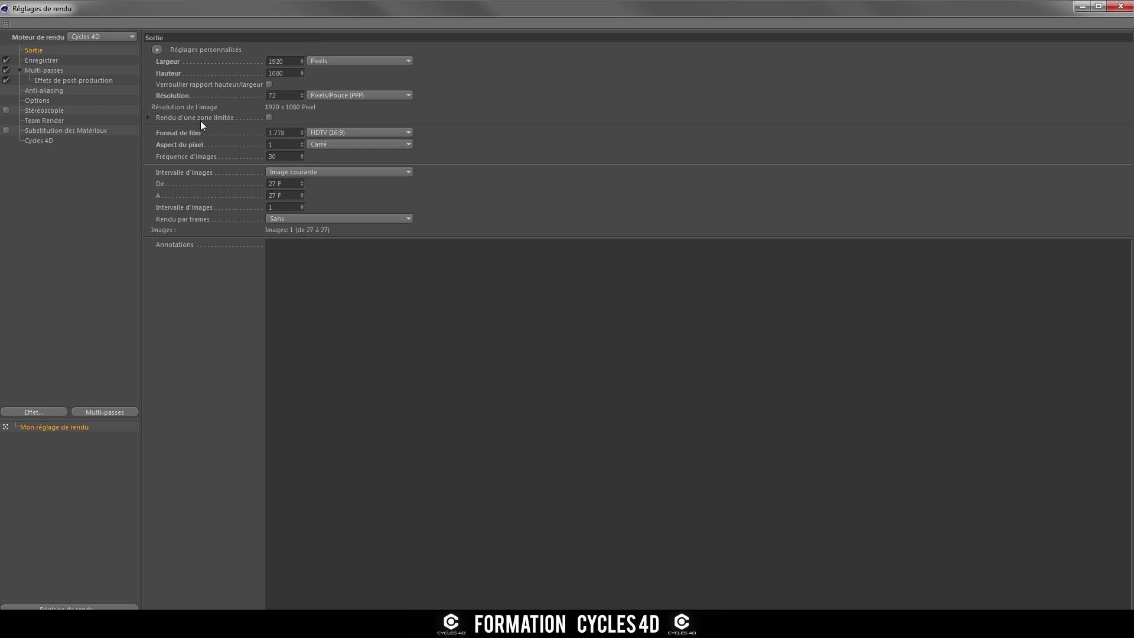
click(35, 141)
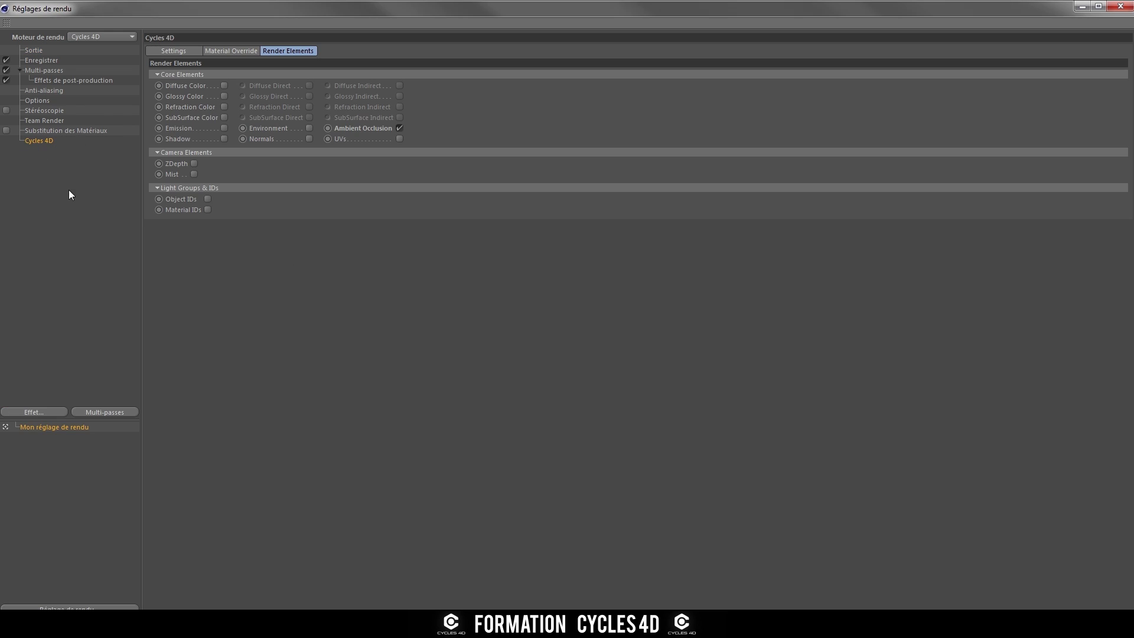
click(181, 54)
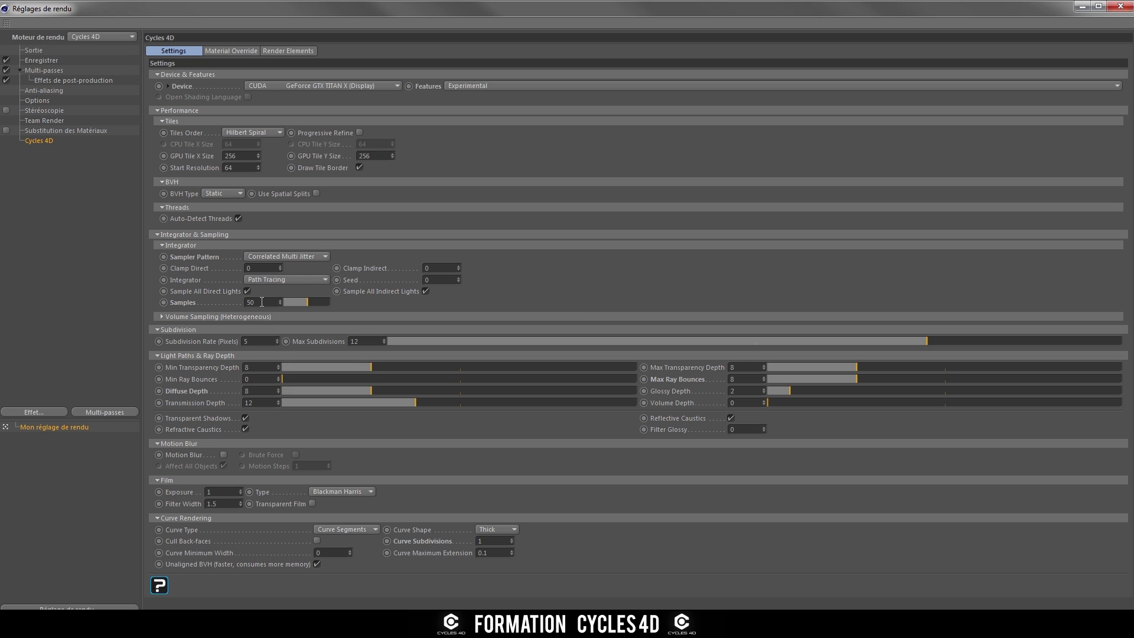
click(1120, 6)
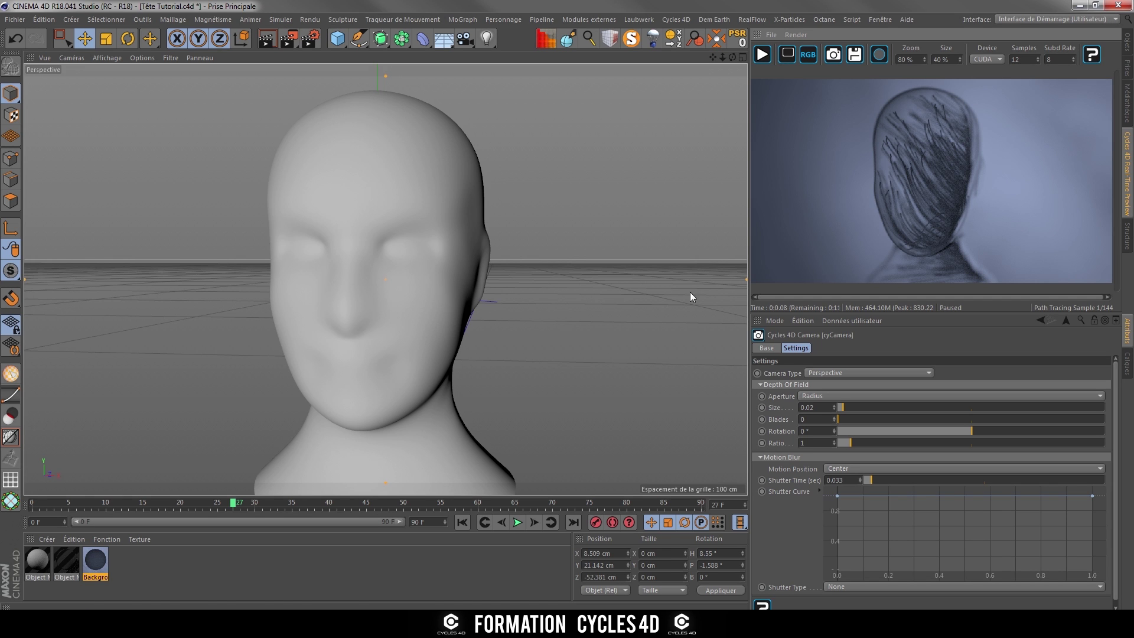
- Isolate the xpTrail spline with the solo mode and show its object properties beside a close view of the strands
click(1128, 52)
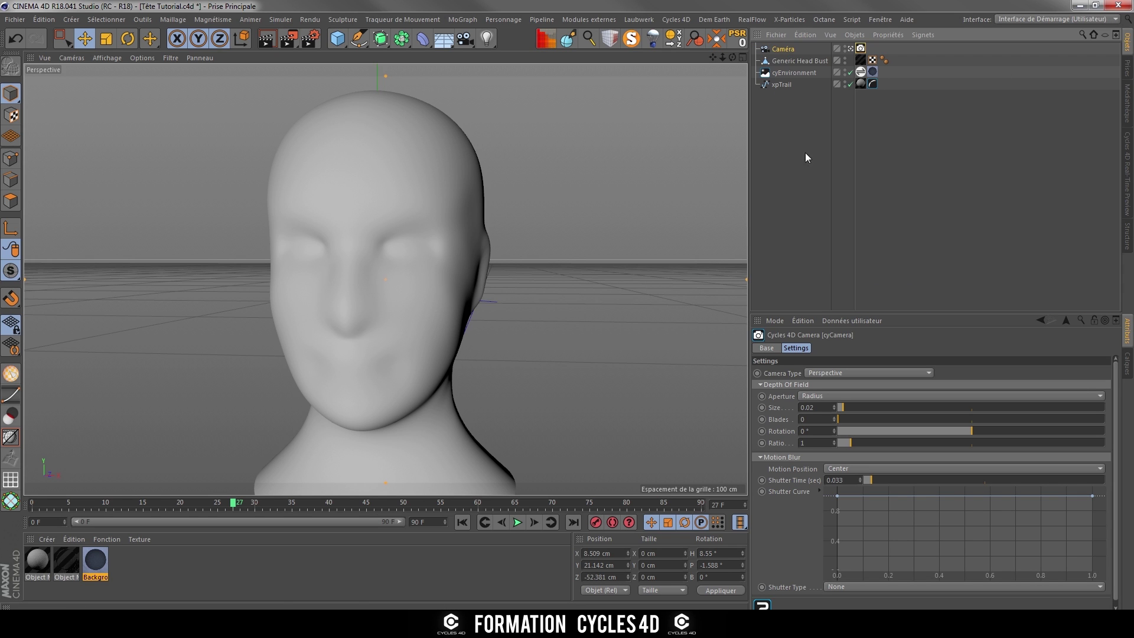
click(779, 84)
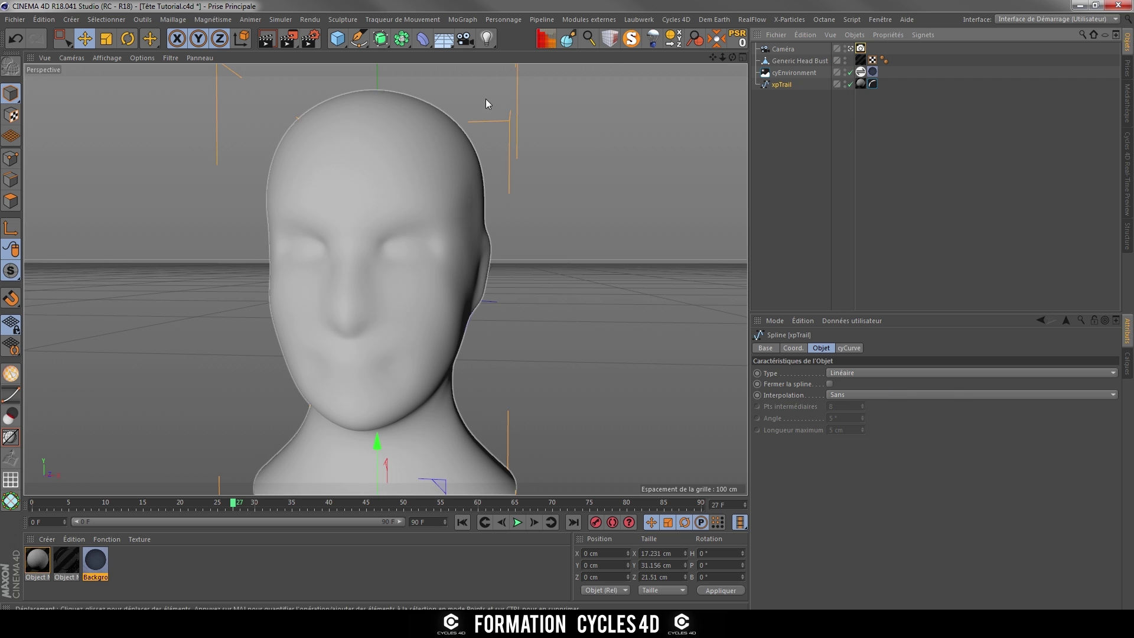
click(631, 39)
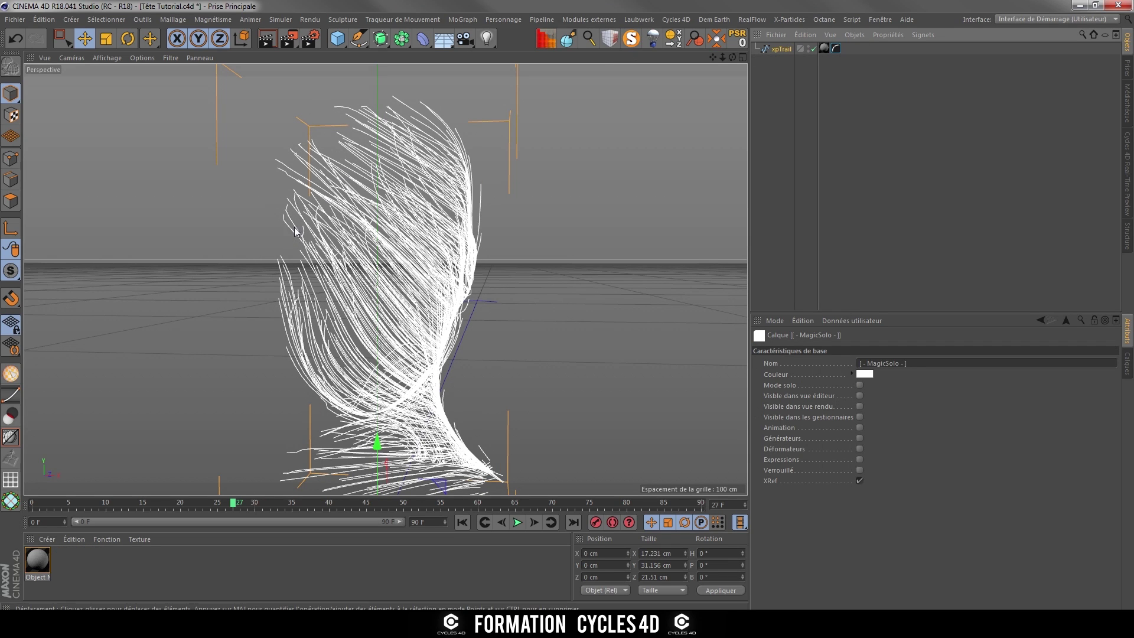
mouse_move(277, 208)
alt+right_down()
mouse_move(286, 130)
mouse_move(288, 168)
mouse_move(328, 258)
alt+right_up()
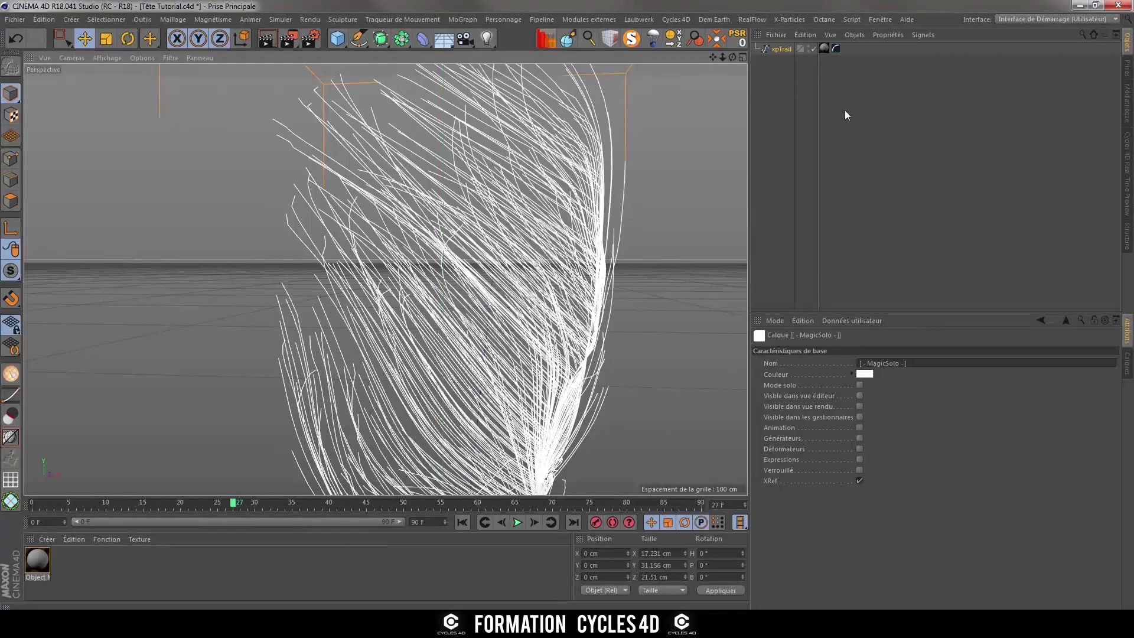
click(781, 49)
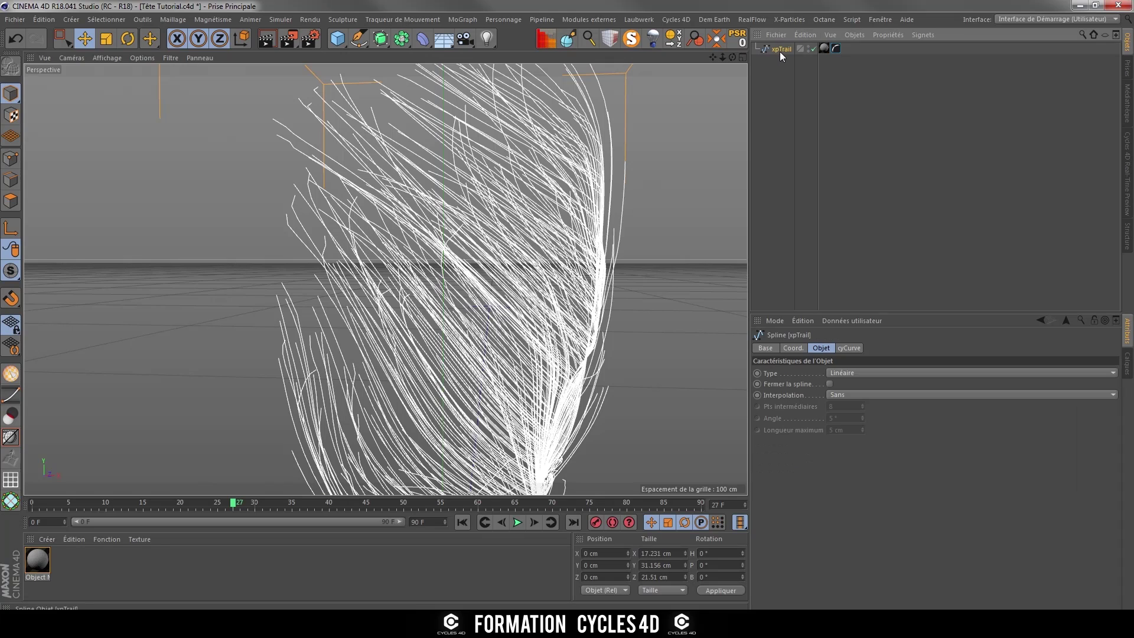
- Try the B-Spline type on the xpTrail strands with Adaptive and Subdivided interpolation
click(852, 374)
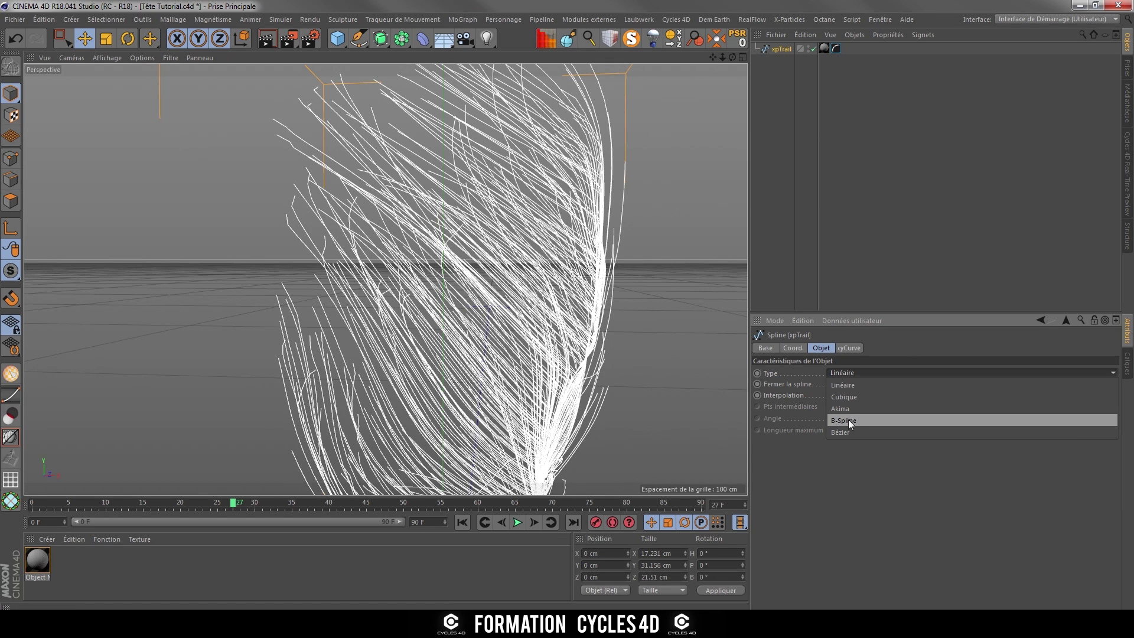
click(848, 420)
click(854, 395)
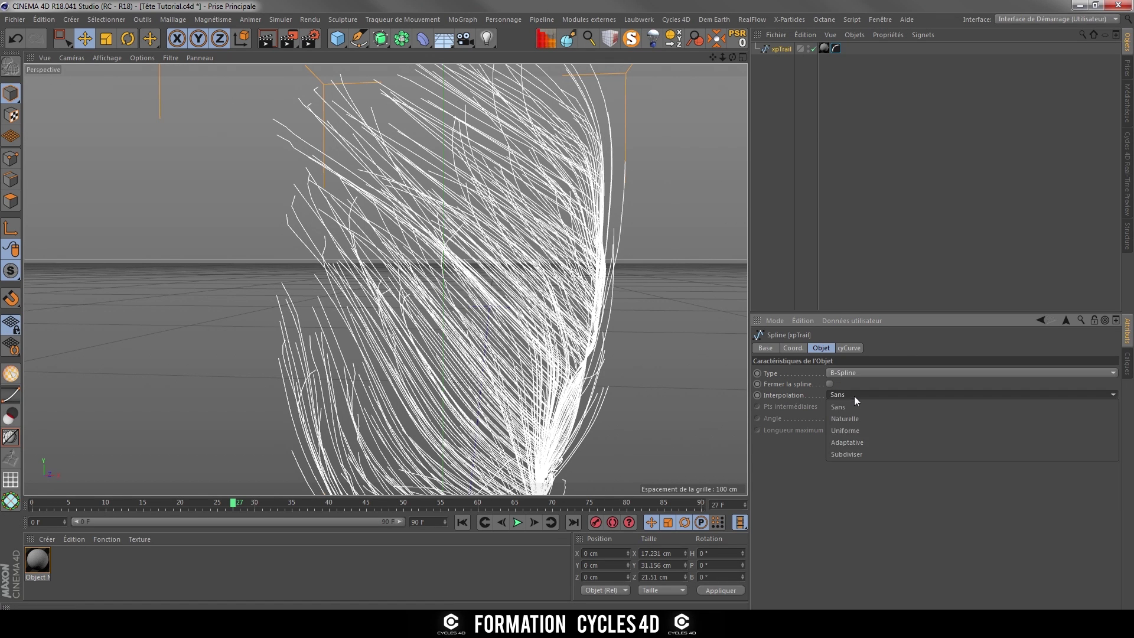
click(857, 443)
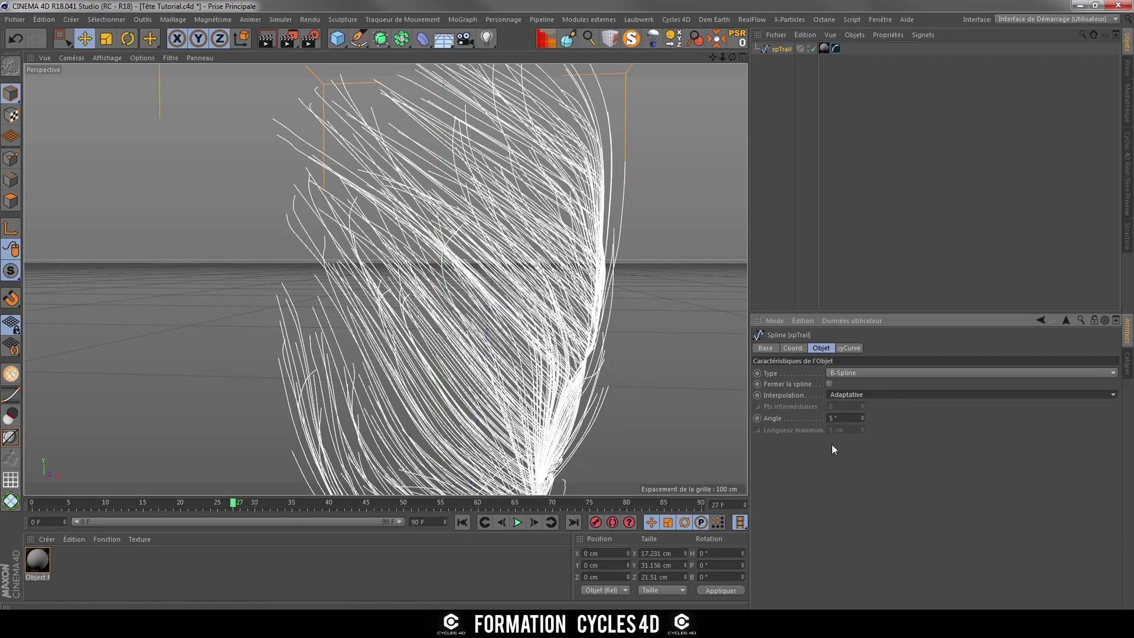
click(867, 394)
click(857, 454)
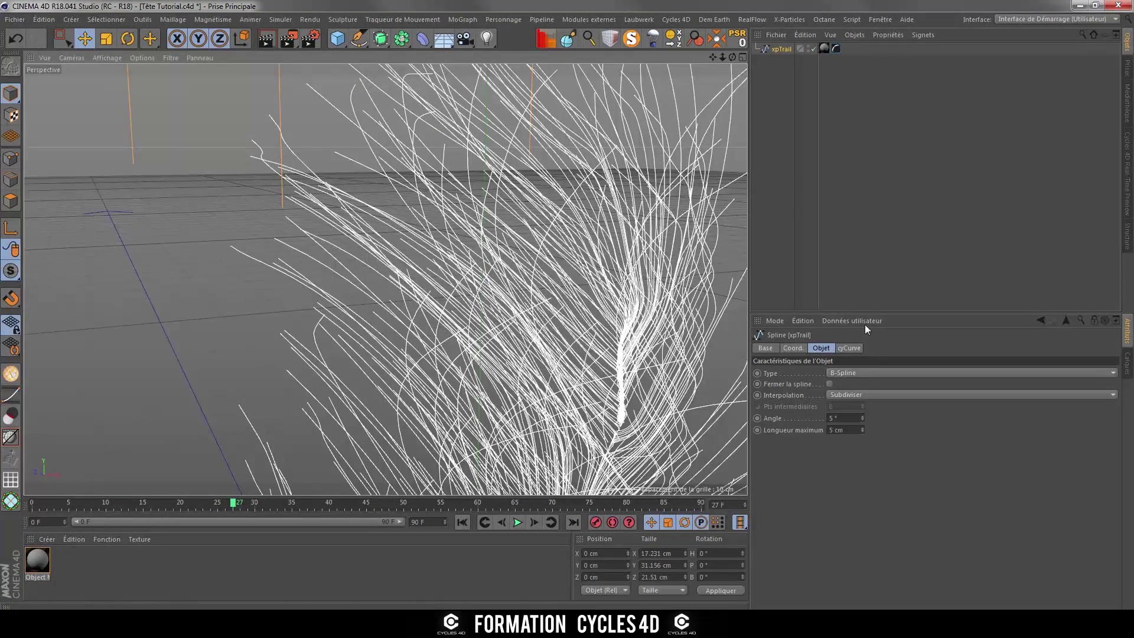
- Set the xpTrail spline type to Cubic with interpolation None and inspect the strand curvature
click(860, 374)
click(848, 392)
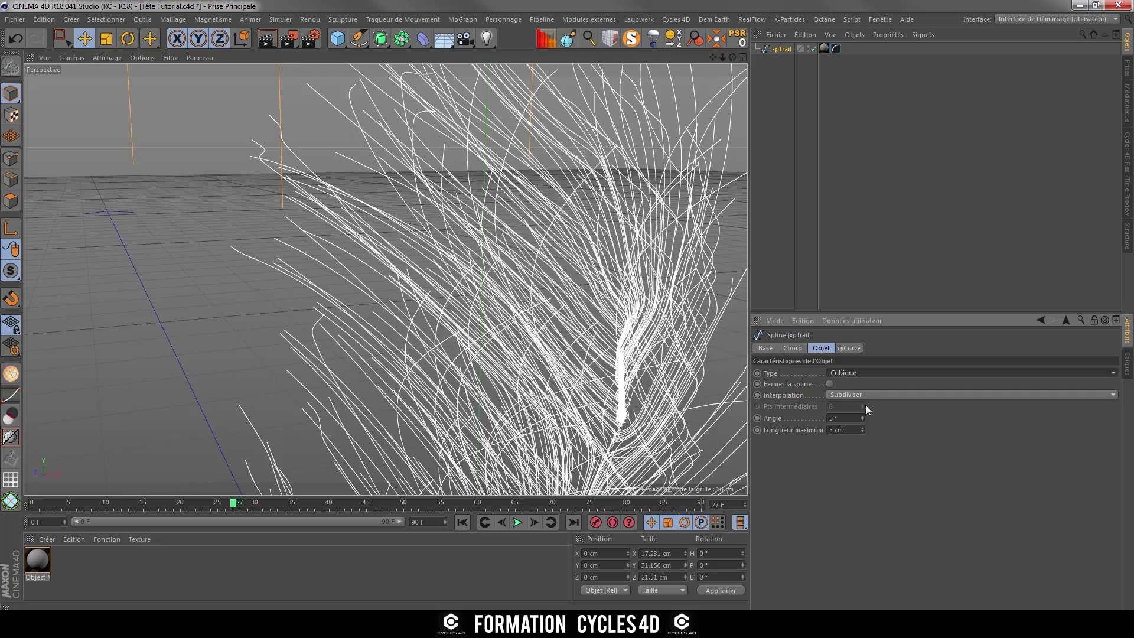
click(851, 396)
click(850, 406)
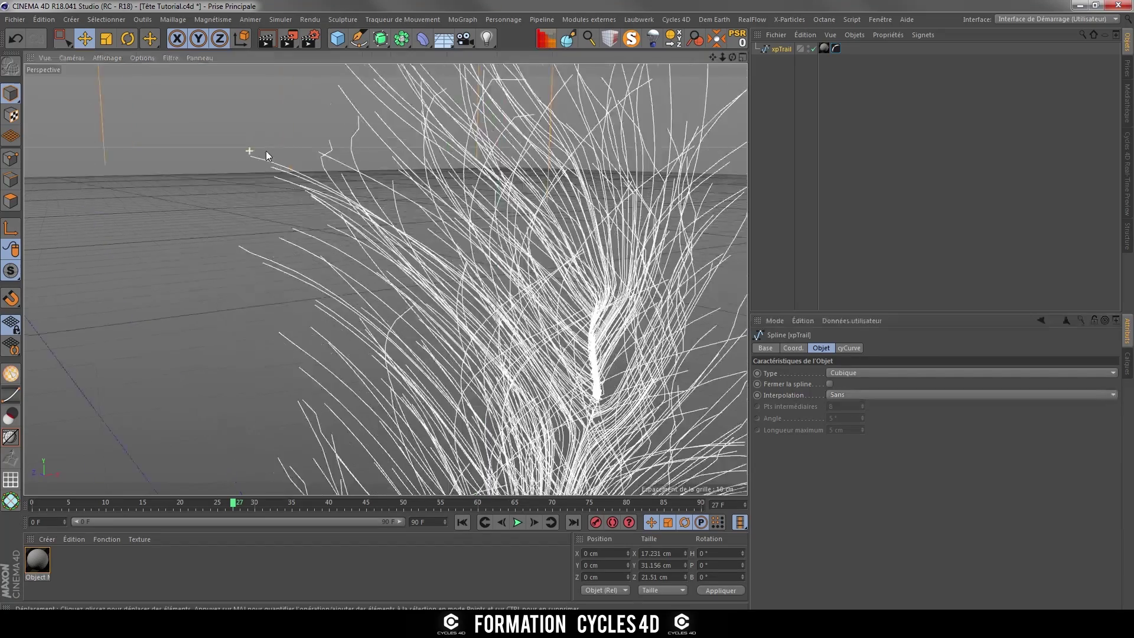
scroll(408, 171, up, 6)
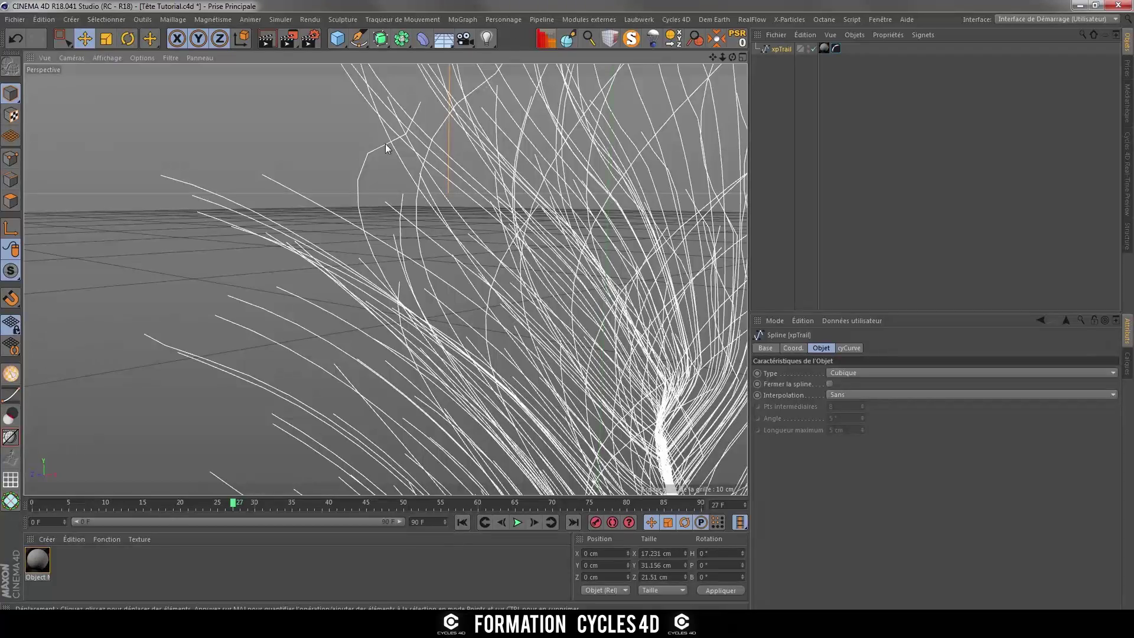
scroll(441, 254, down, 5)
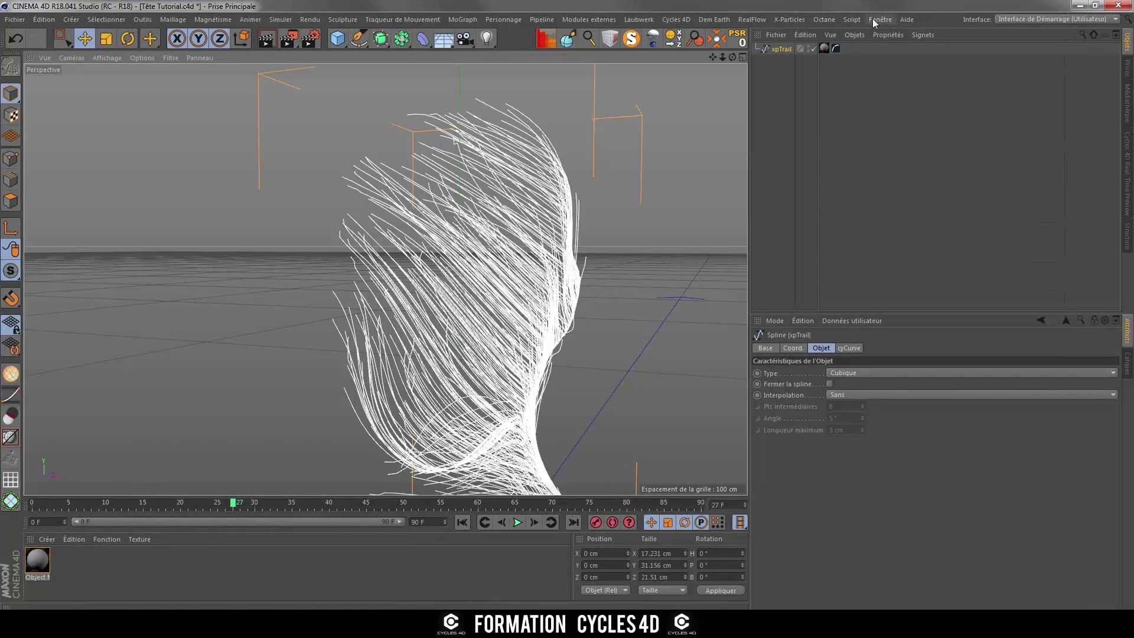
click(874, 19)
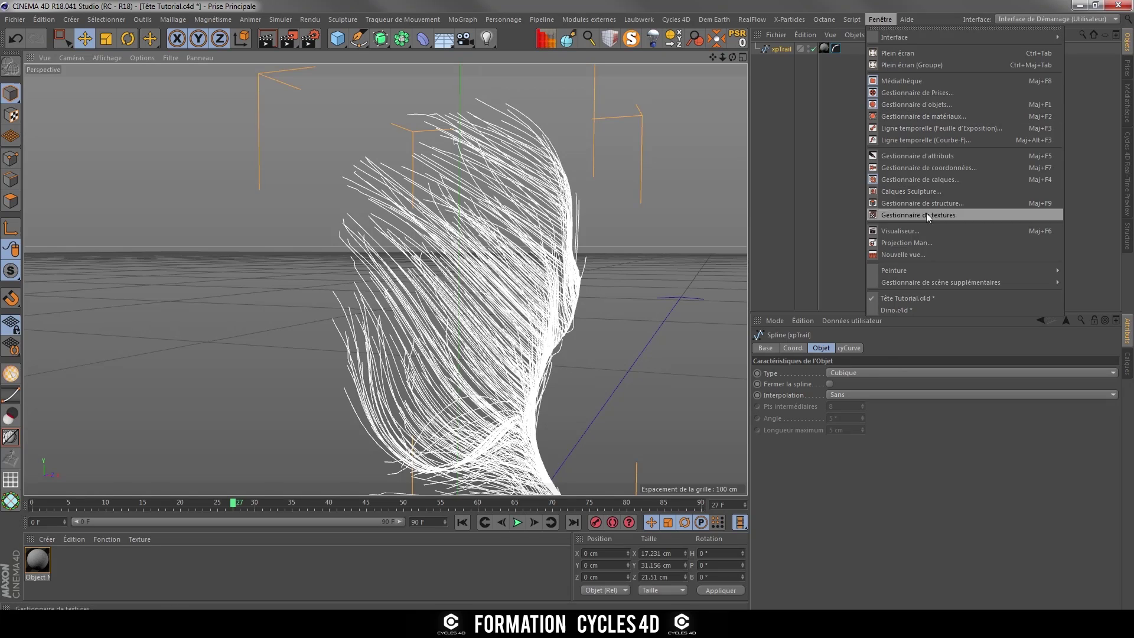
click(902, 314)
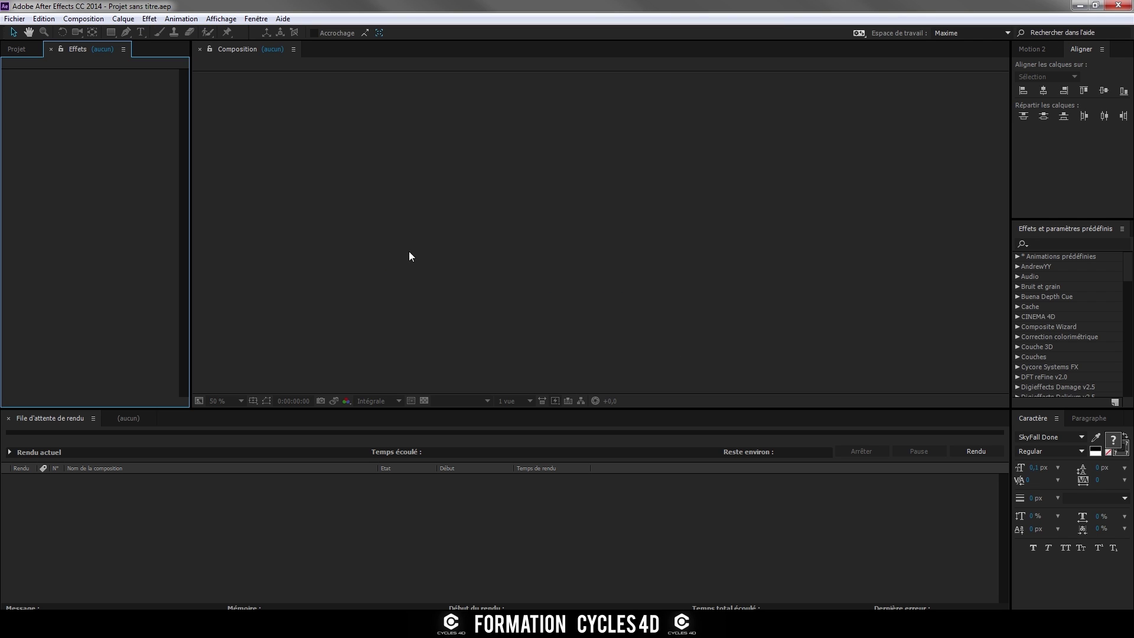
- Import Rendu Tête Tuto0027.tif from the Tête Abstraite folder on drive D and create a composition from it
click(15, 18)
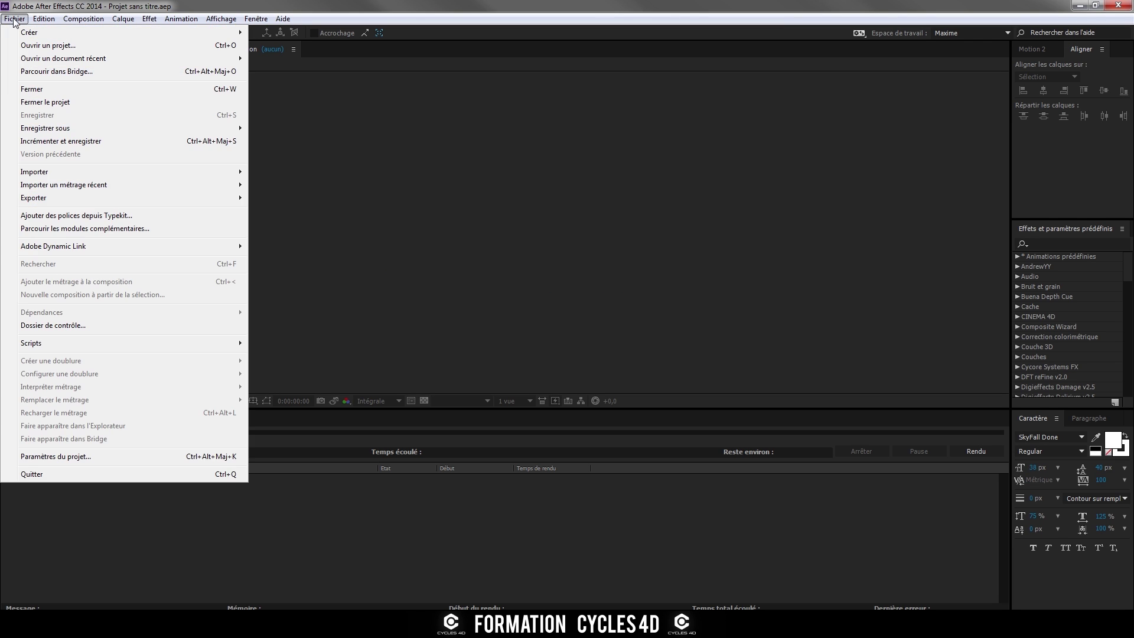
click(272, 171)
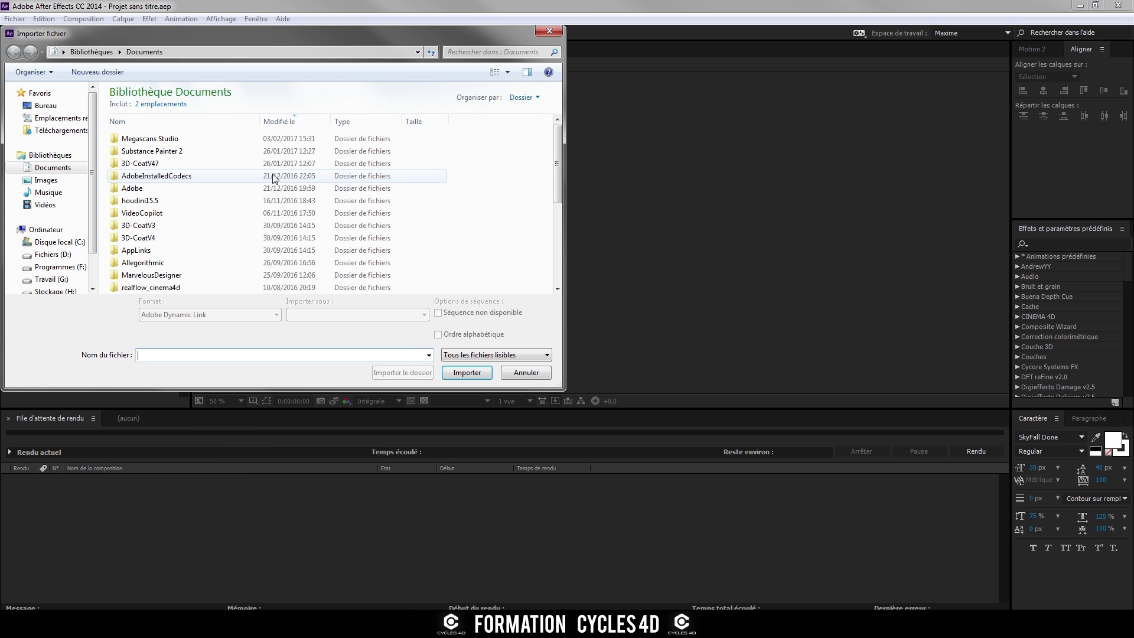
click(63, 259)
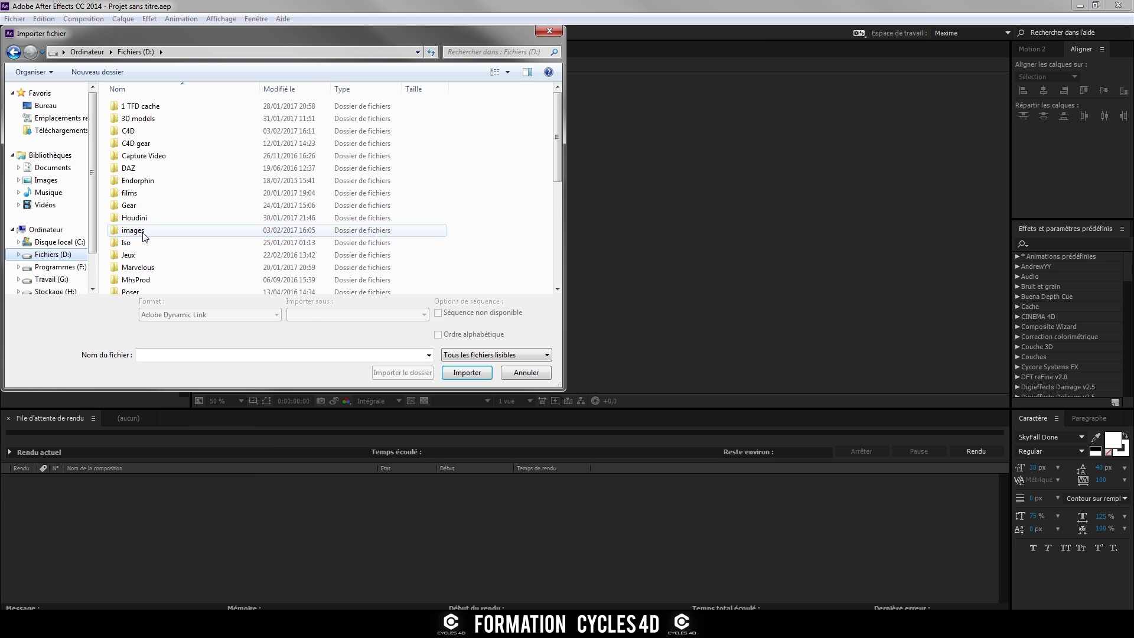
double_click(147, 231)
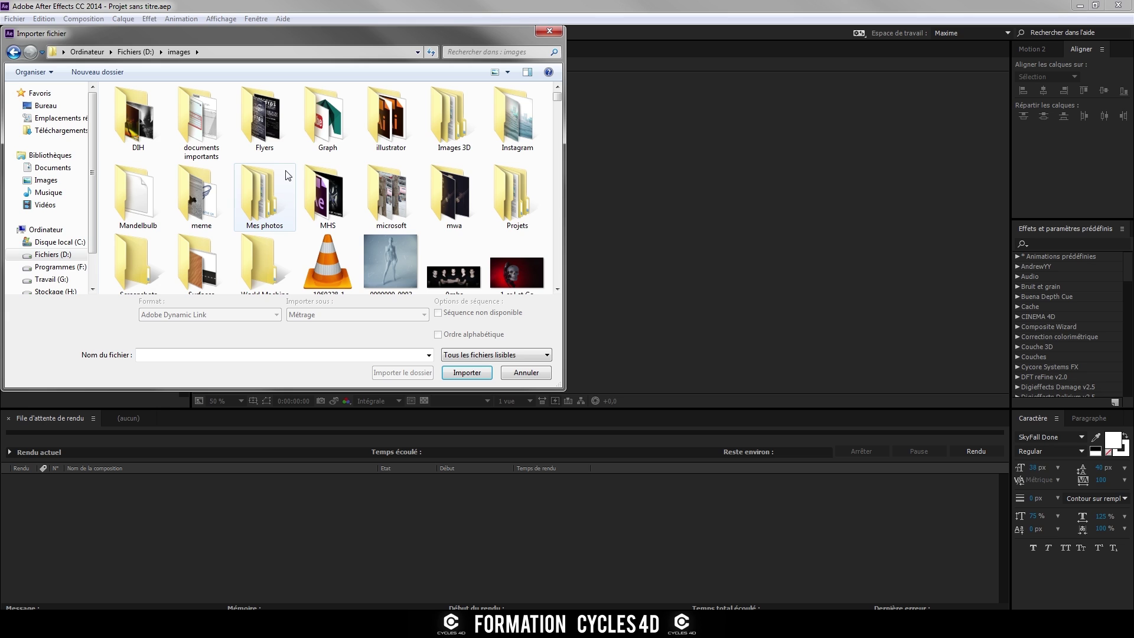
double_click(454, 118)
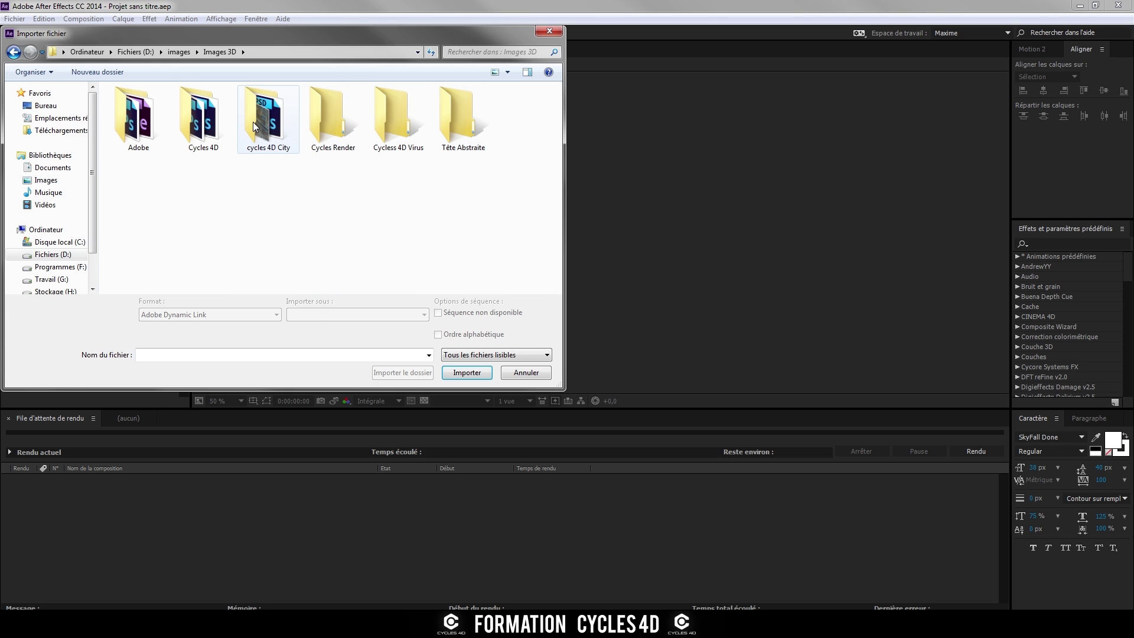
click(445, 130)
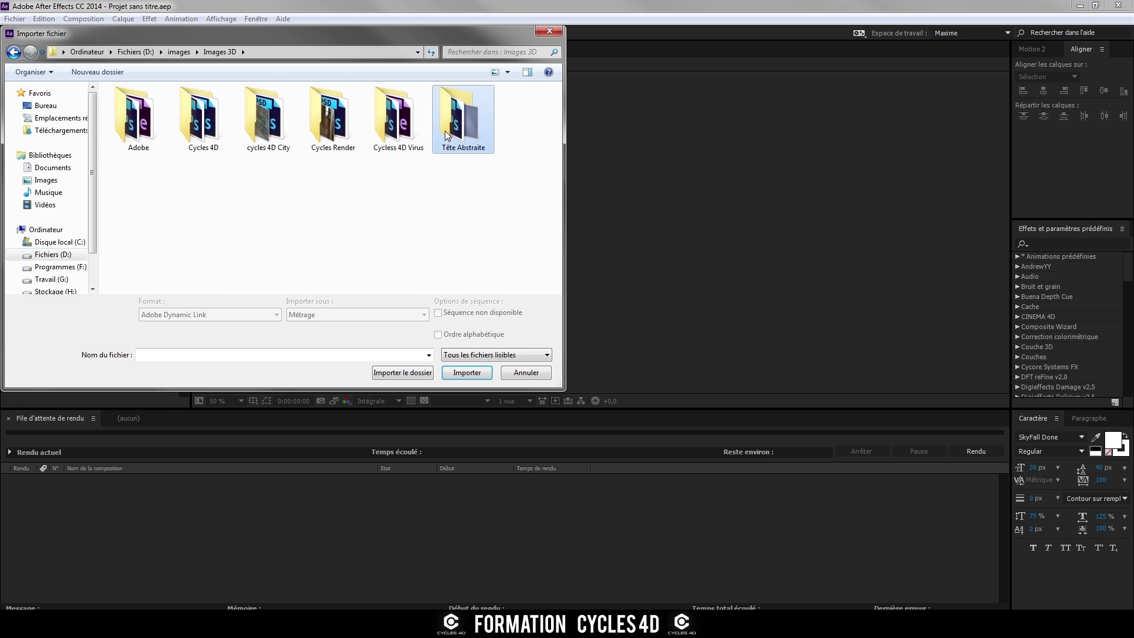
double_click(445, 130)
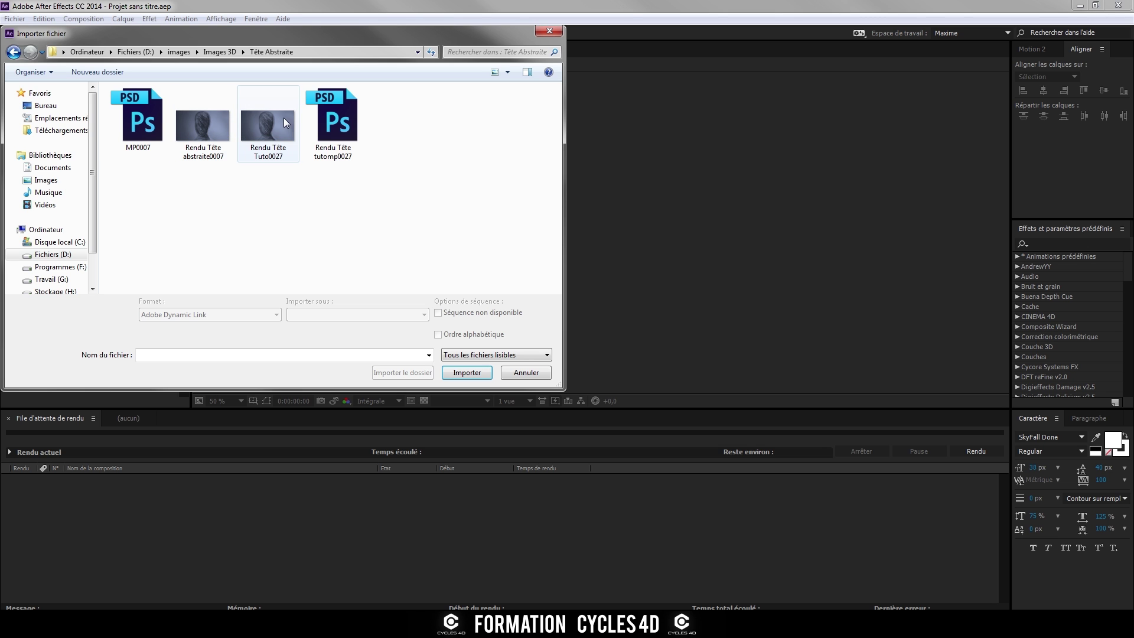
key(Escape)
drag(80, 156, 388, 219)
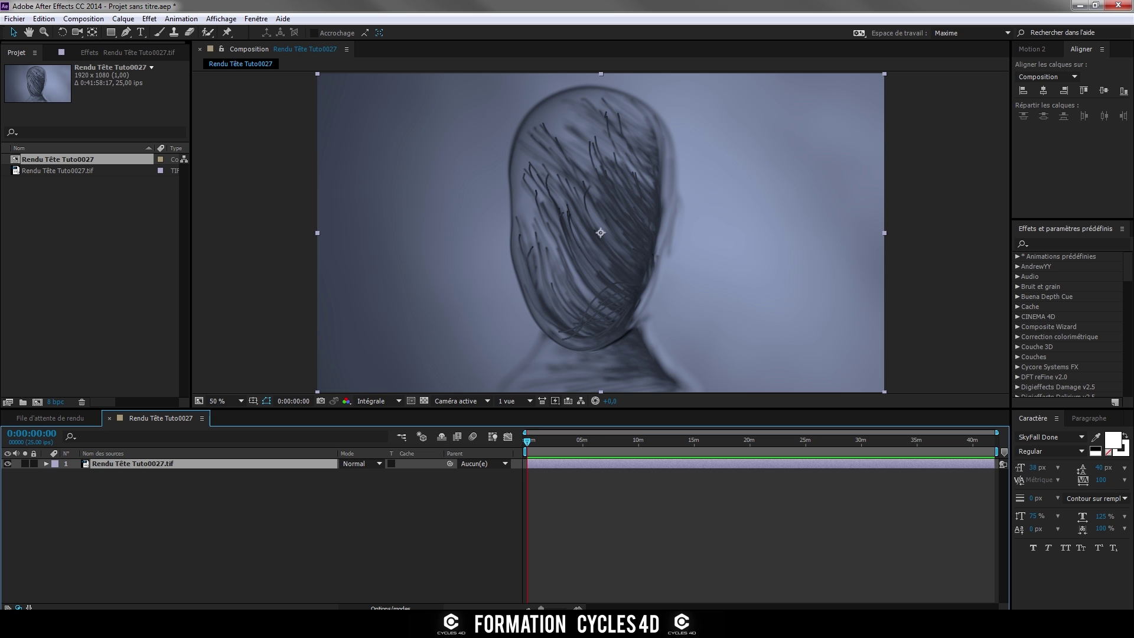
- Switch to Cinema 4D and quit it without saving the Dino.c4d project
key(alt+Tab)
click(1118, 6)
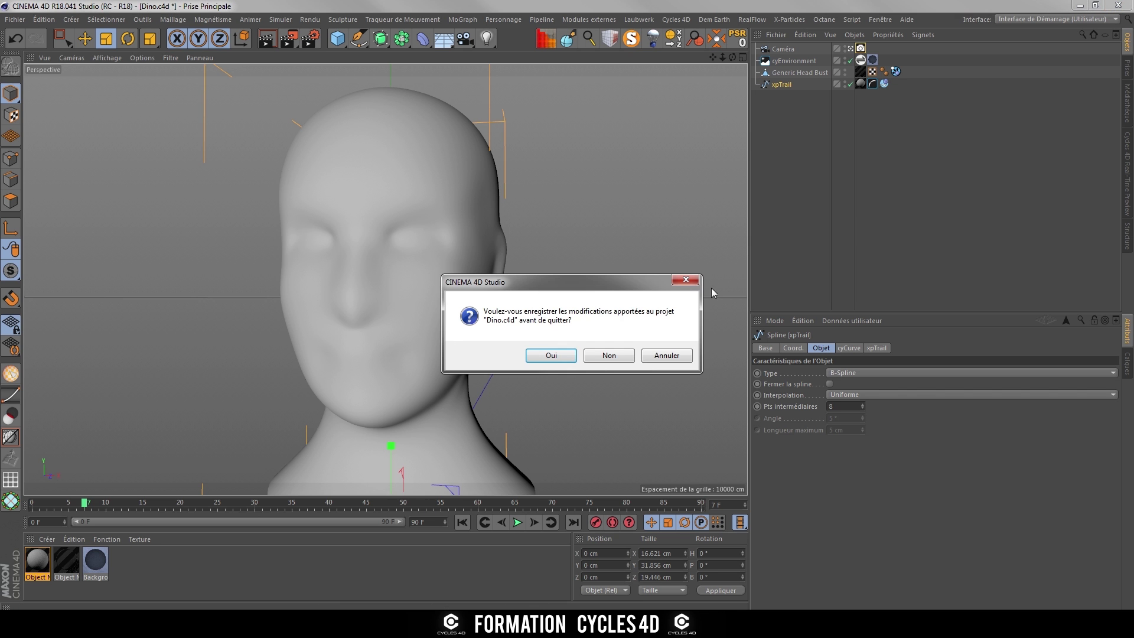
click(609, 356)
click(619, 357)
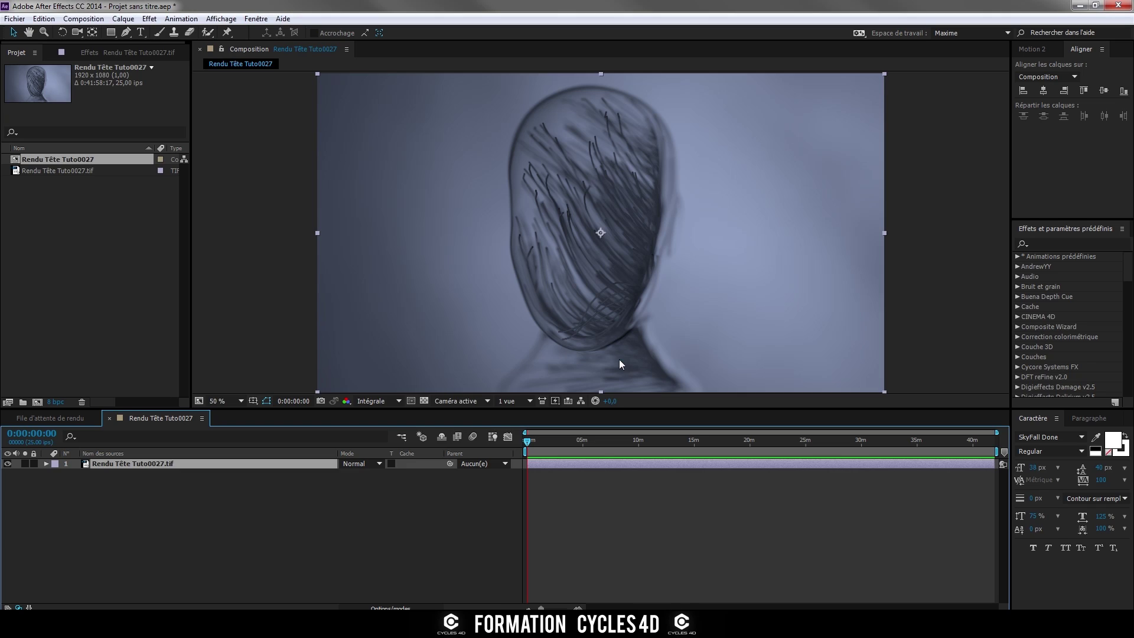
- Set the After Effects project to 16 bits per channel and add an adjustment layer above the head render
click(285, 520)
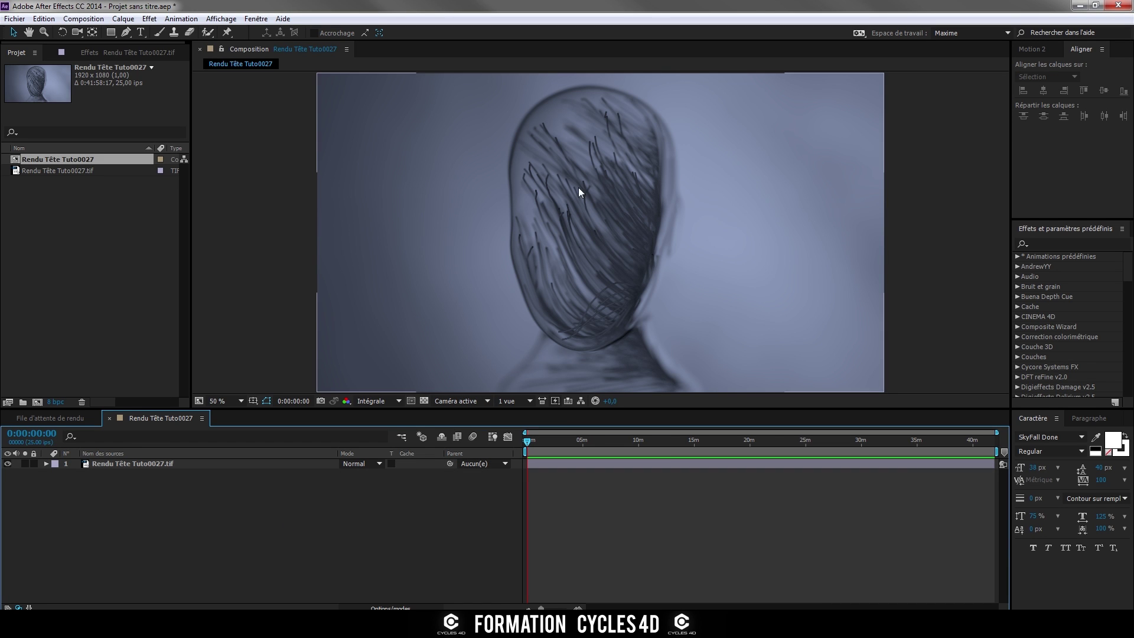
alt+click(55, 402)
click(118, 516)
key(ctrl+alt+y)
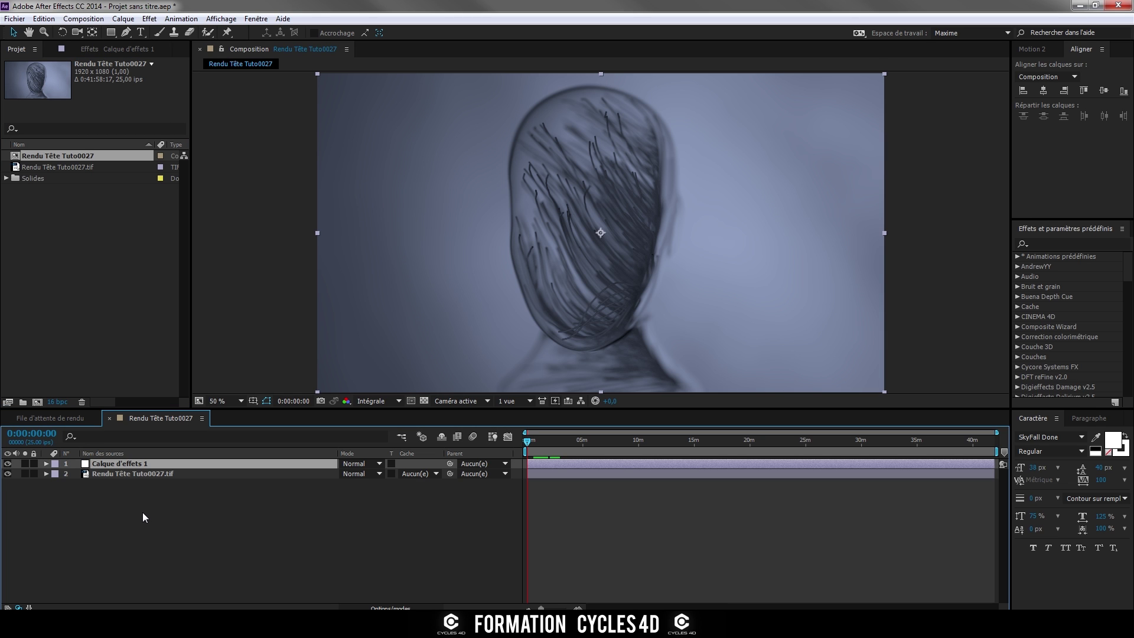
- Apply the Looks effect to the adjustment layer and open its look editor
key(ctrl+space)
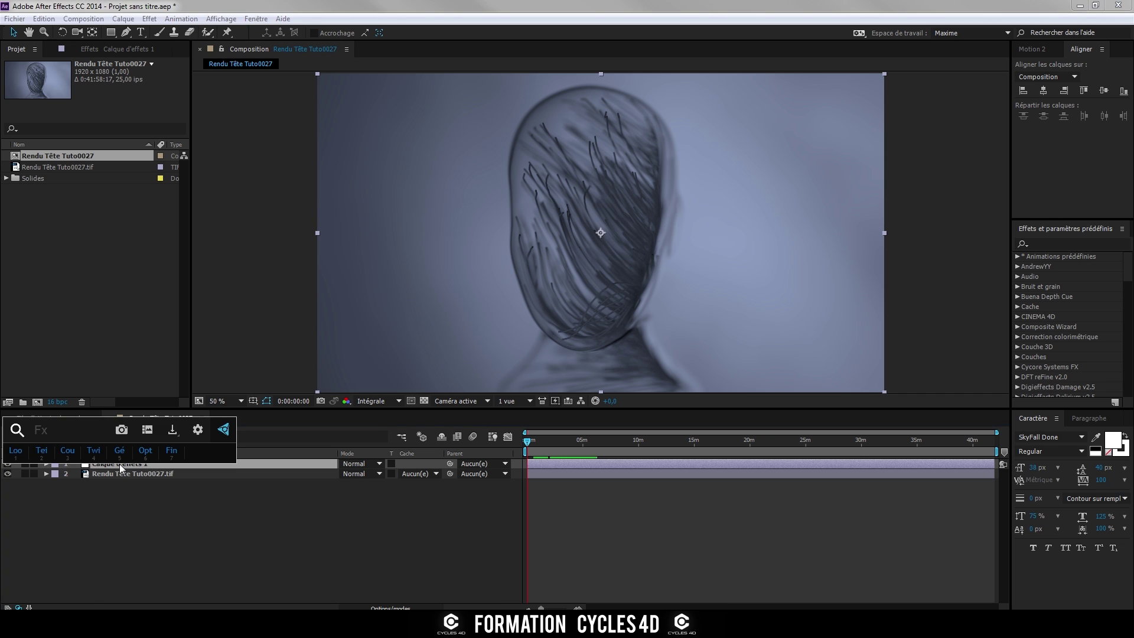
key(Escape)
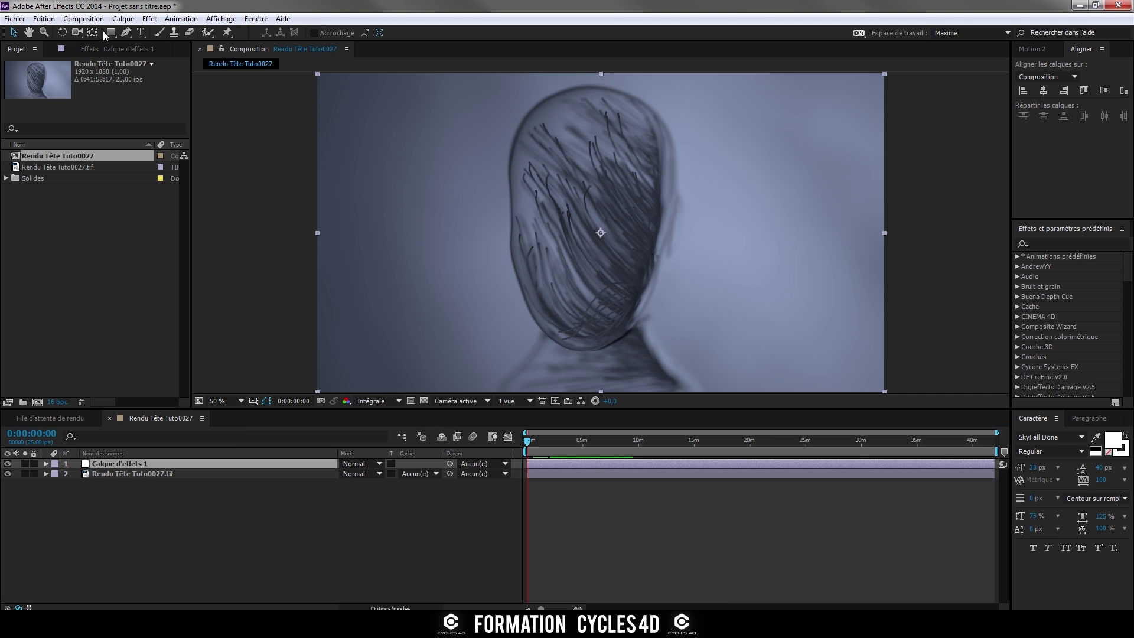
click(105, 50)
click(40, 104)
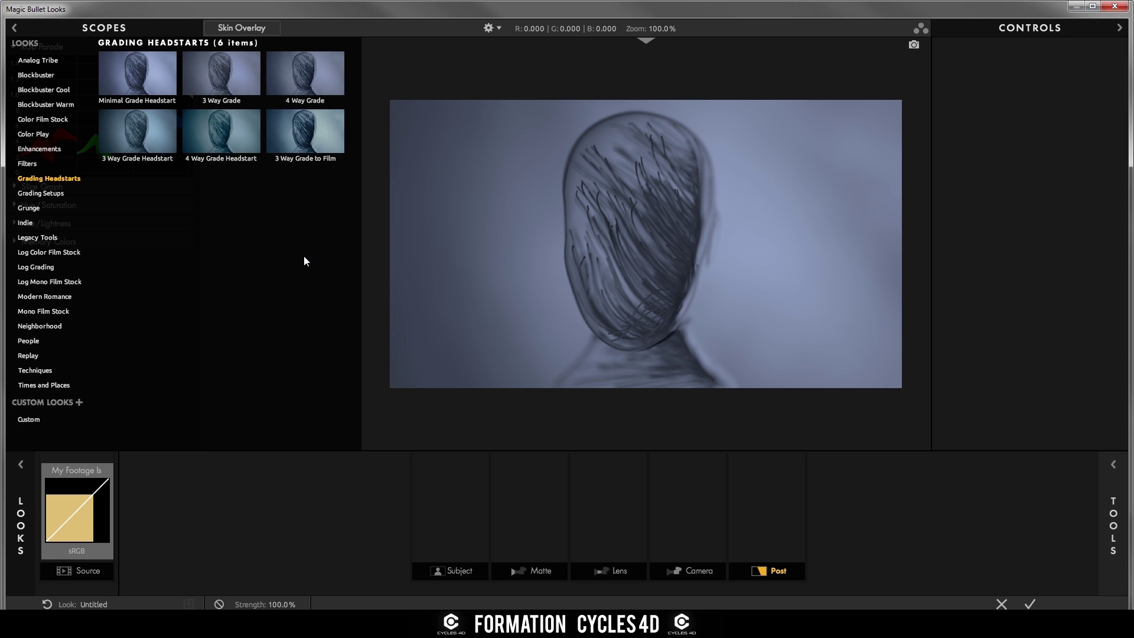
- End the GeoGlyph.exe and flux.exe processes in the Windows Task Manager, and close it
key(ctrl+shift+Escape)
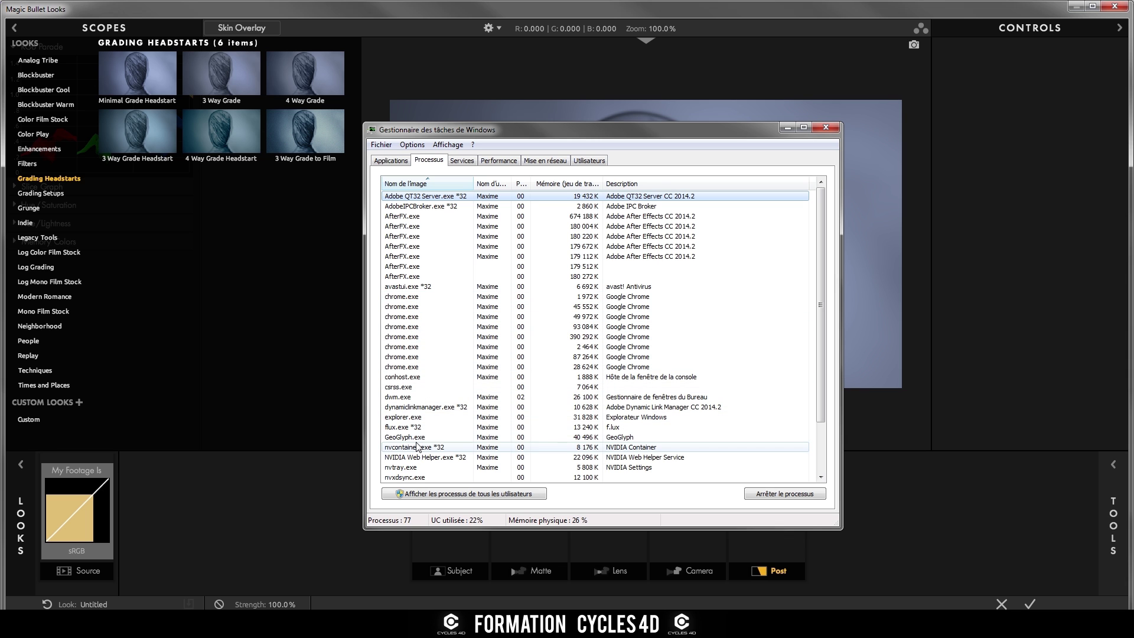
scroll(823, 247, down, 1)
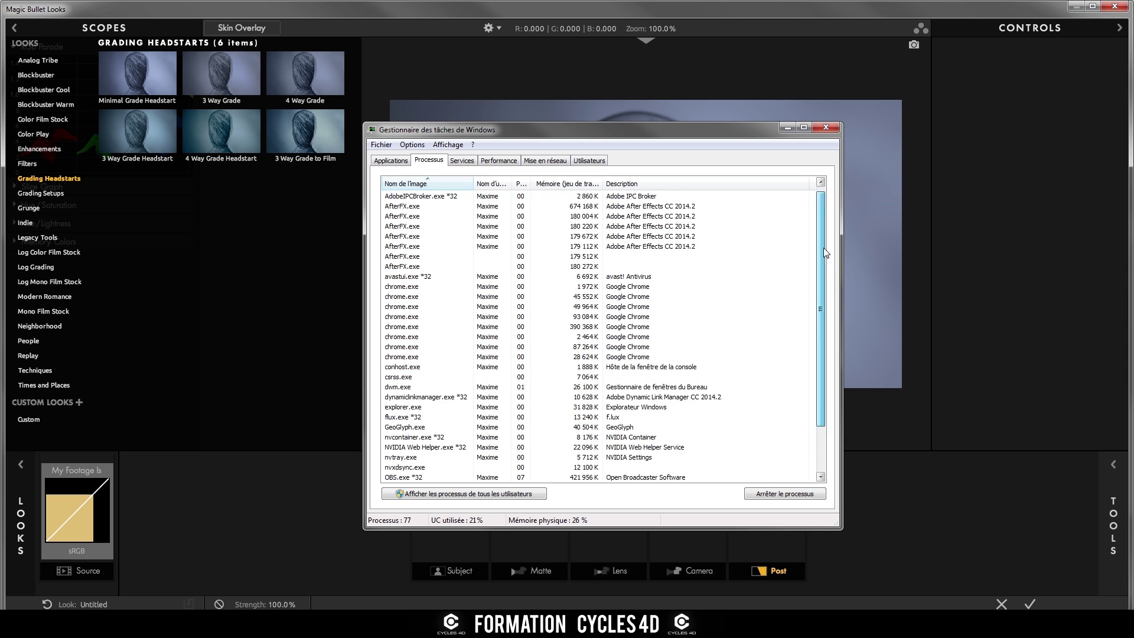
scroll(815, 282, up, 1)
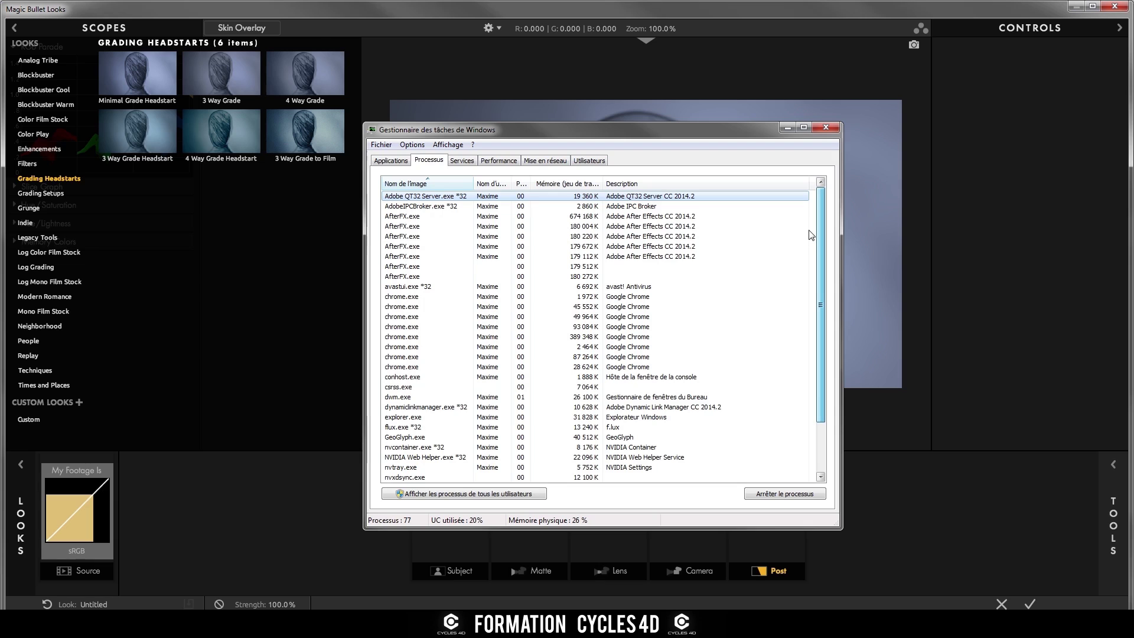
click(407, 437)
click(763, 494)
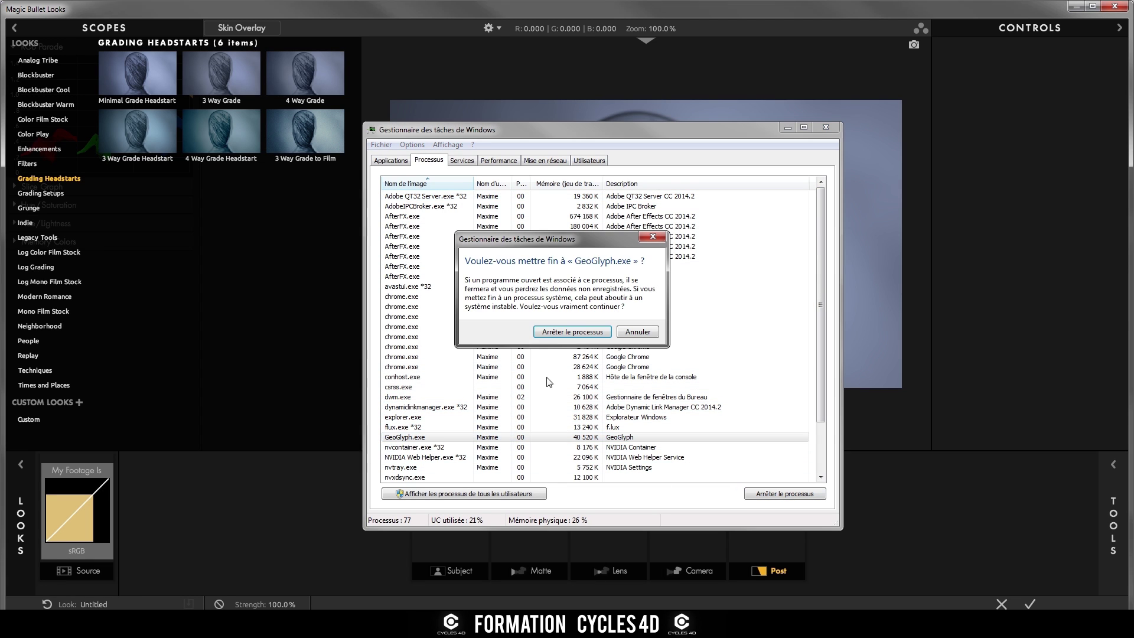
click(552, 337)
click(410, 429)
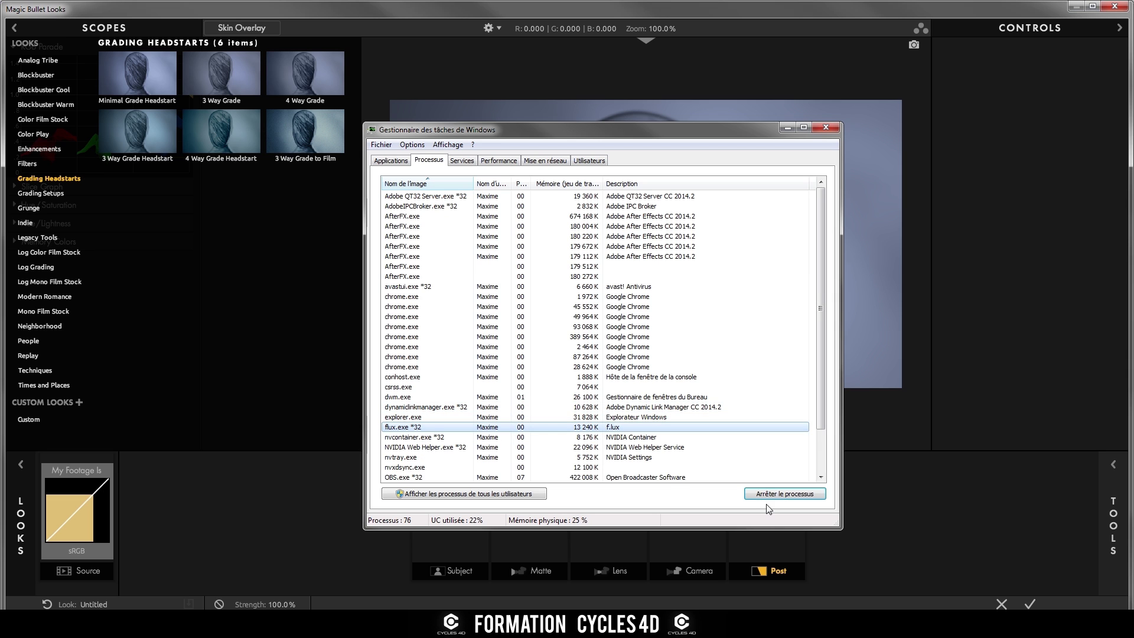
click(785, 494)
click(572, 335)
click(825, 128)
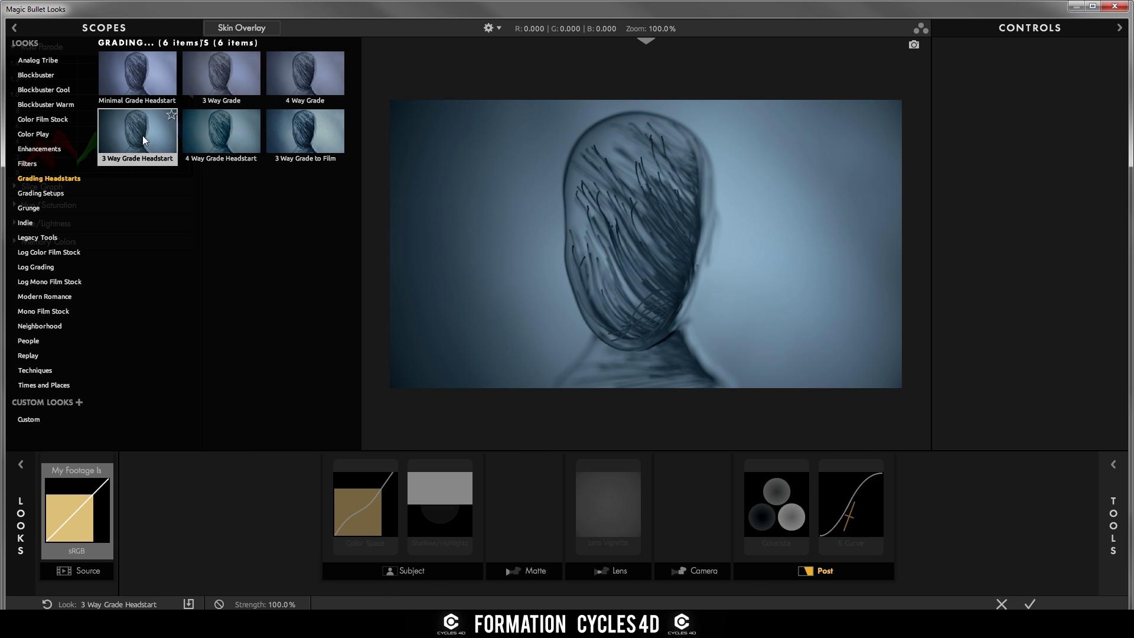
- Choose the Minimal Grade Headstart look from Grading Headstarts and apply it to the adjustment layer
click(132, 75)
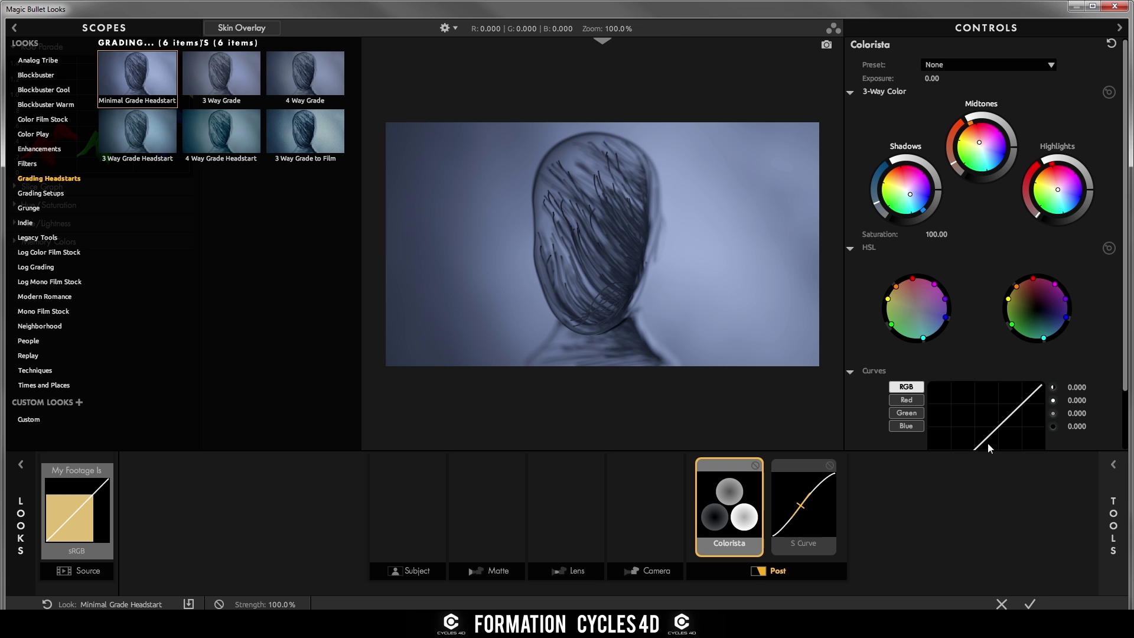
click(1030, 604)
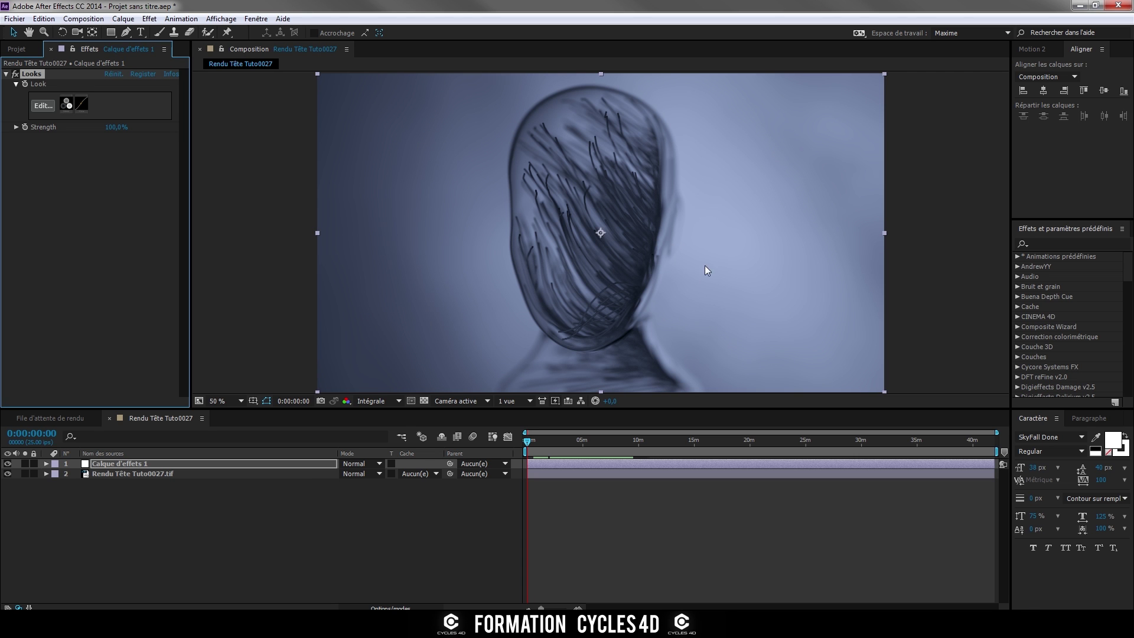
click(382, 497)
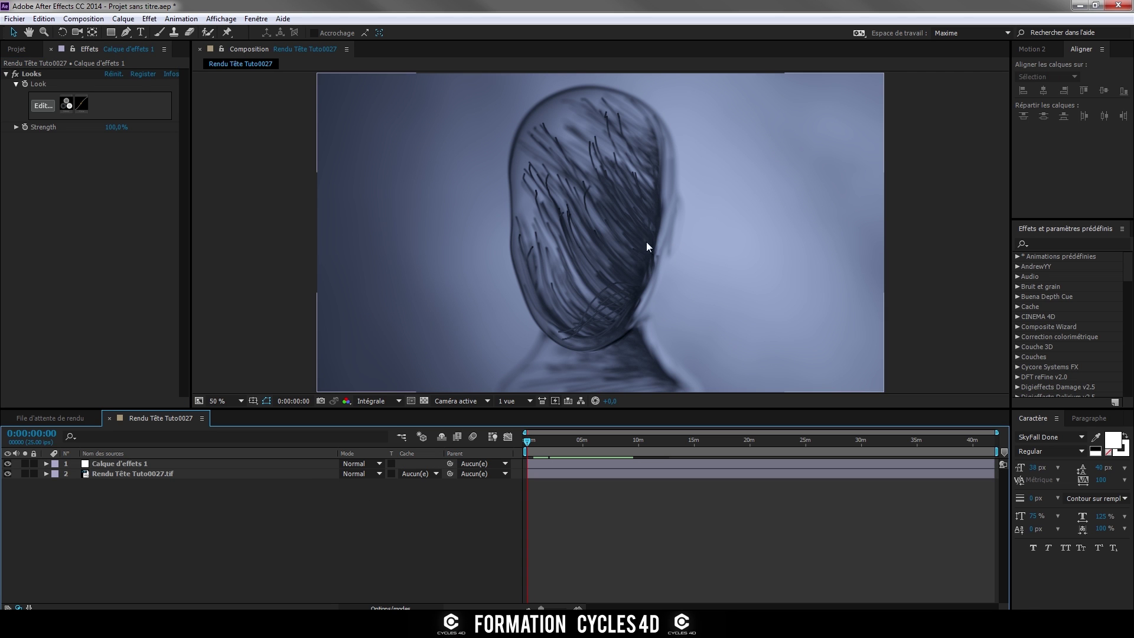
- Search the effects for toonit and apply Universe ToonIt Cartoon to the adjustment layer
click(108, 464)
click(1065, 244)
click(1059, 246)
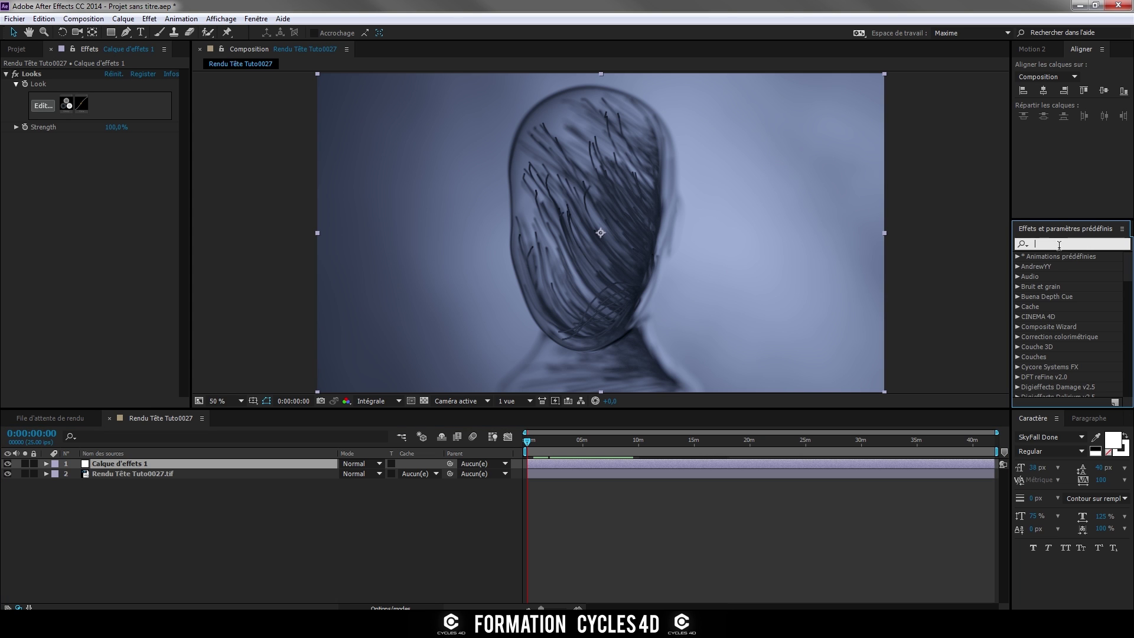
text(toon i)
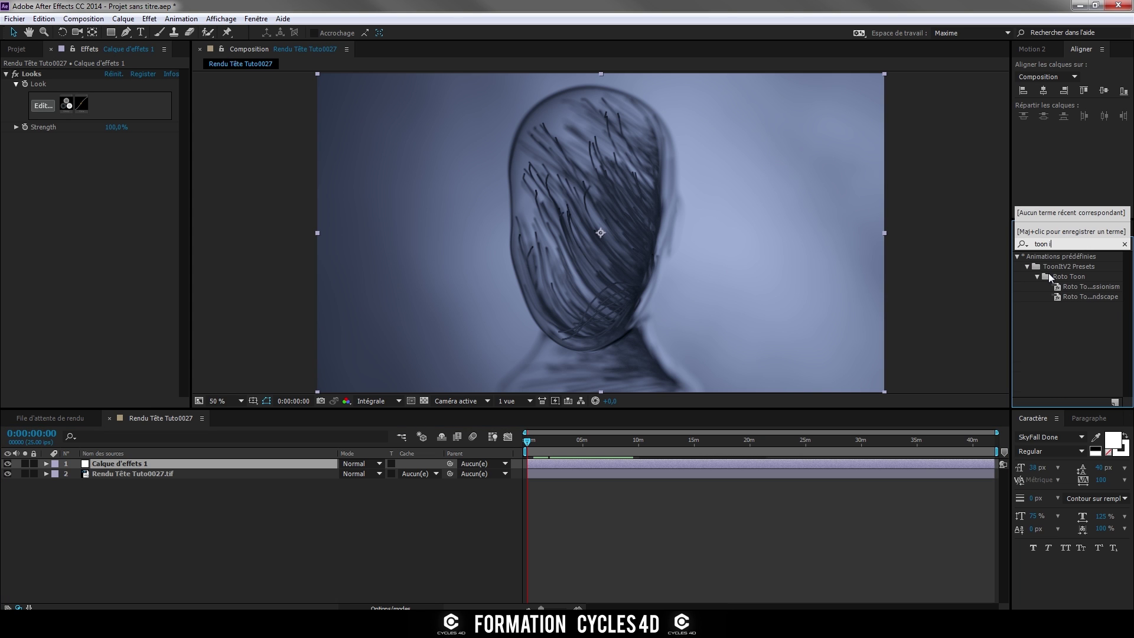
key(BackSpace)
key(BackSpace)
key(BackSpace)
text(o)
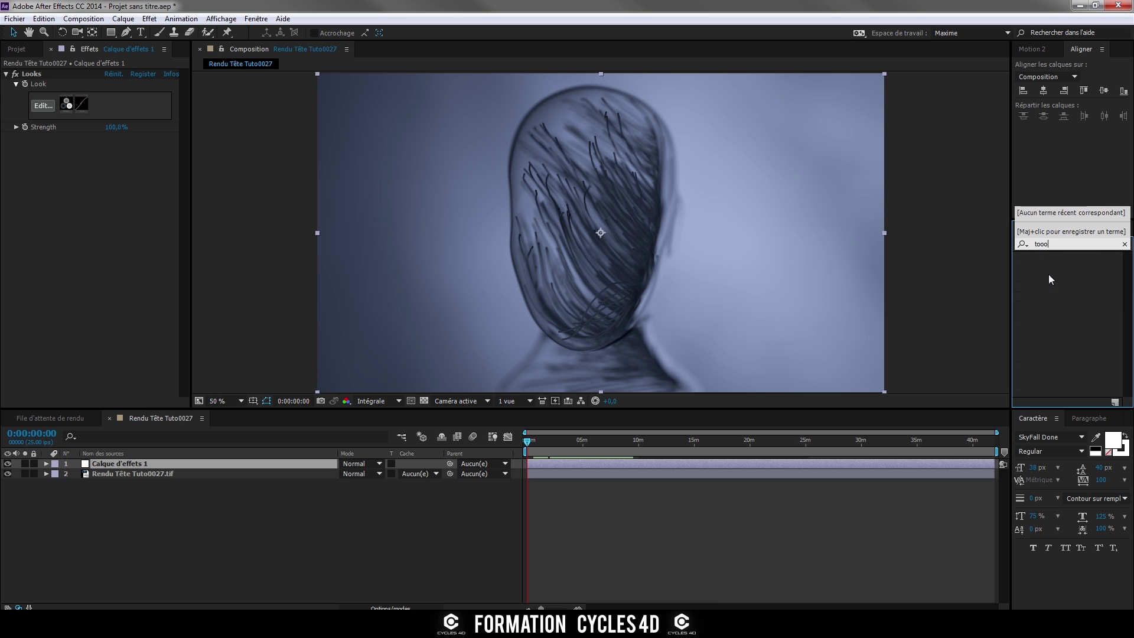
text(it=)
key(BackSpace)
key(BackSpace)
text(nit)
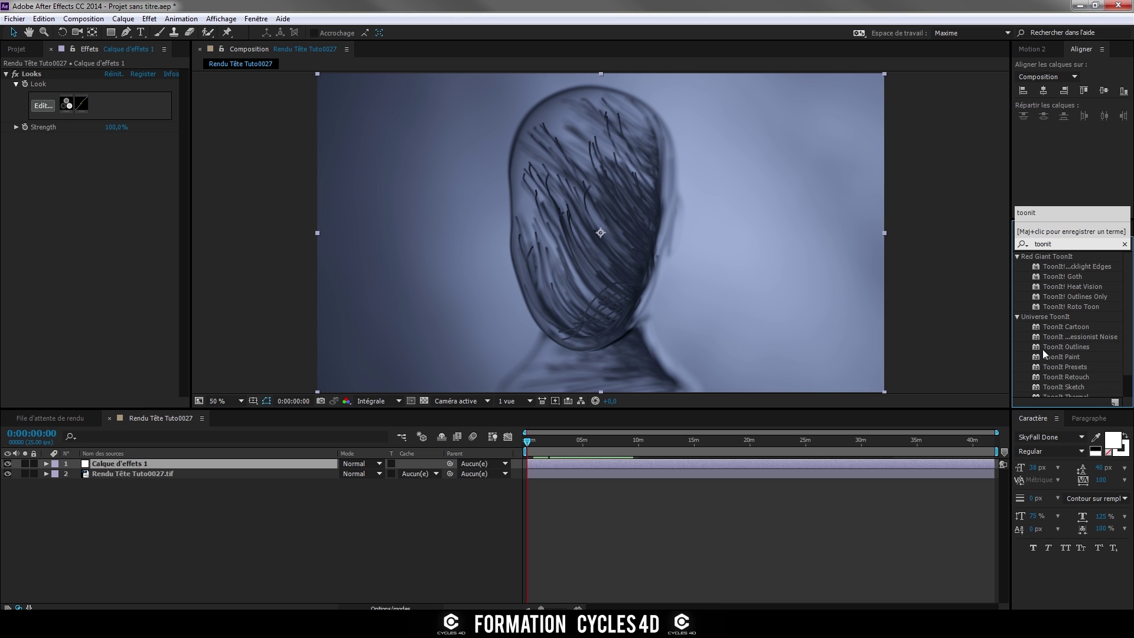
drag(1054, 327, 670, 254)
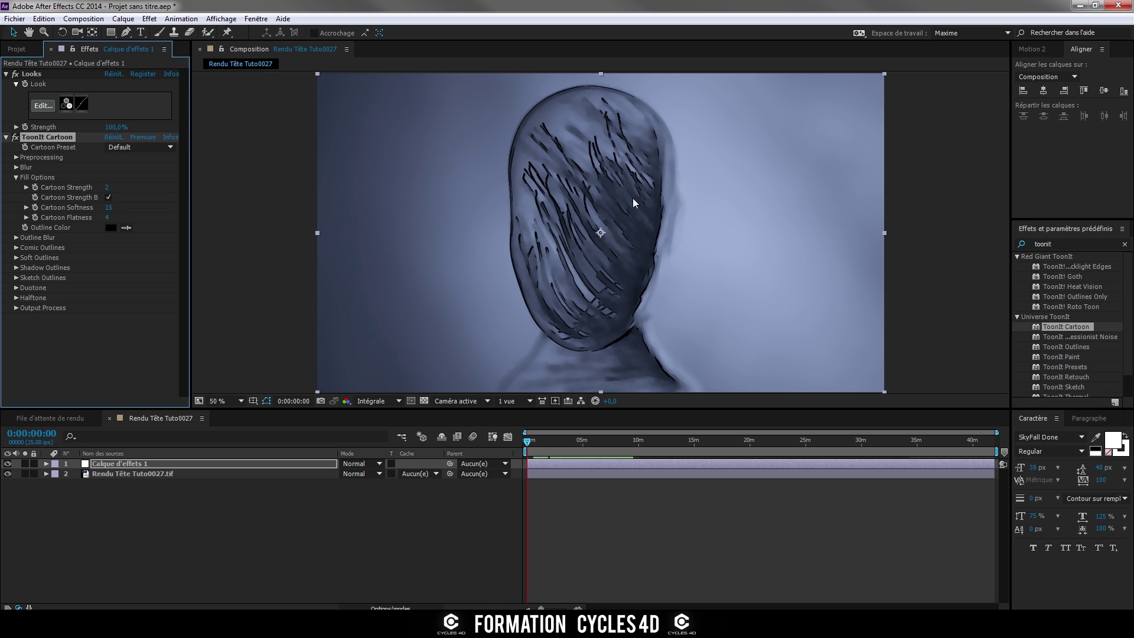
- Set the ToonIt Cartoon preset to Graphic Novel and its output Blend Opacity to 10
click(140, 148)
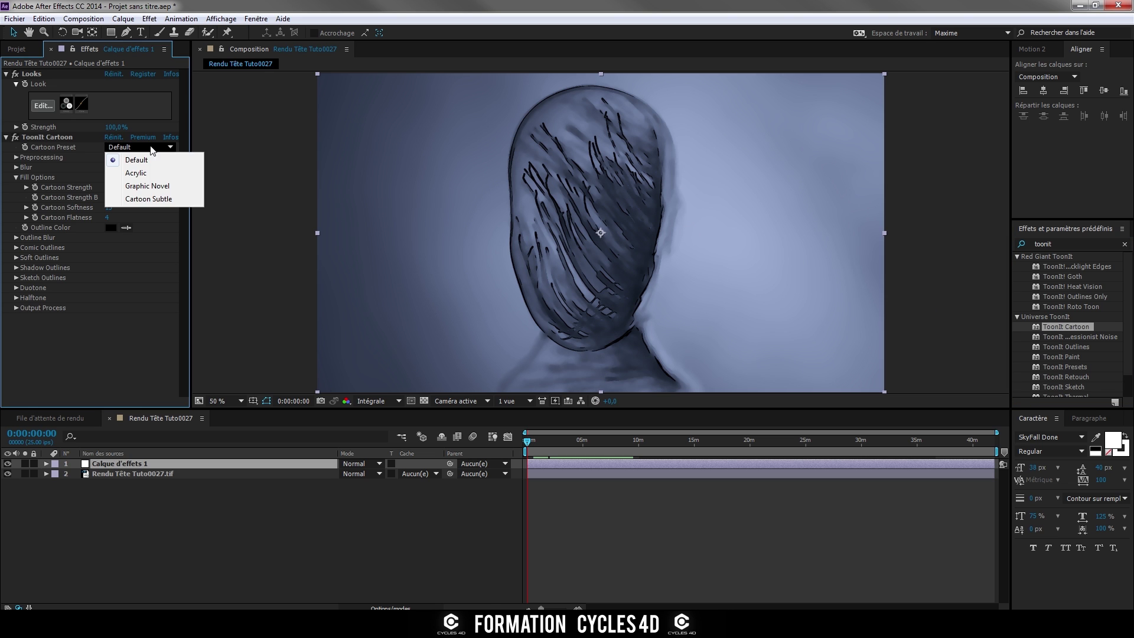
click(136, 185)
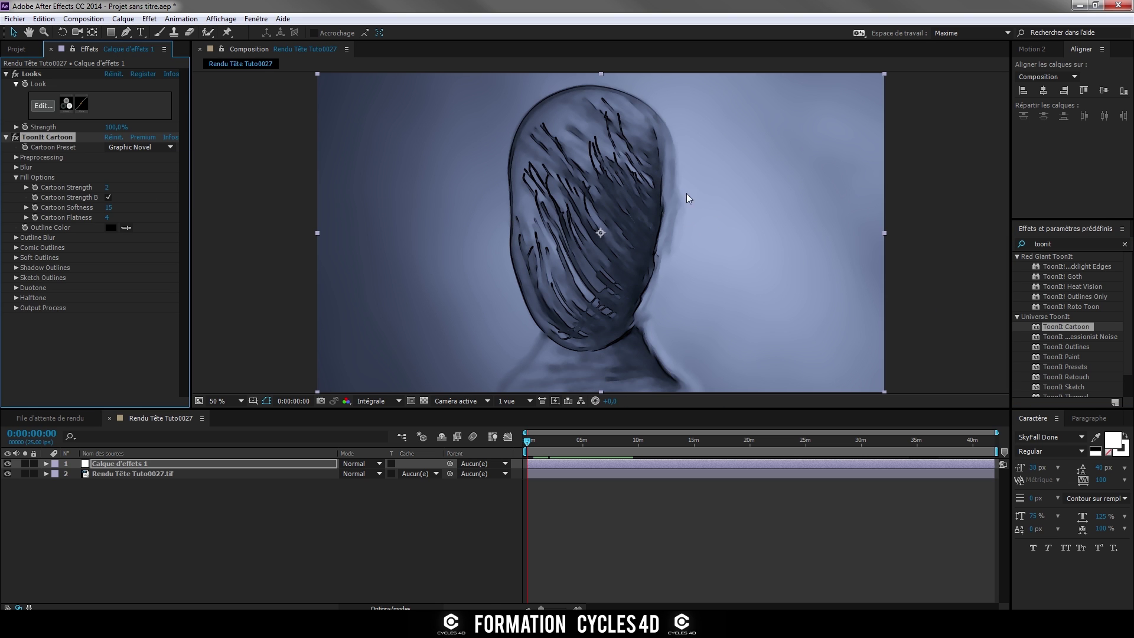
click(19, 310)
click(17, 309)
click(116, 358)
text(10)
key(Return)
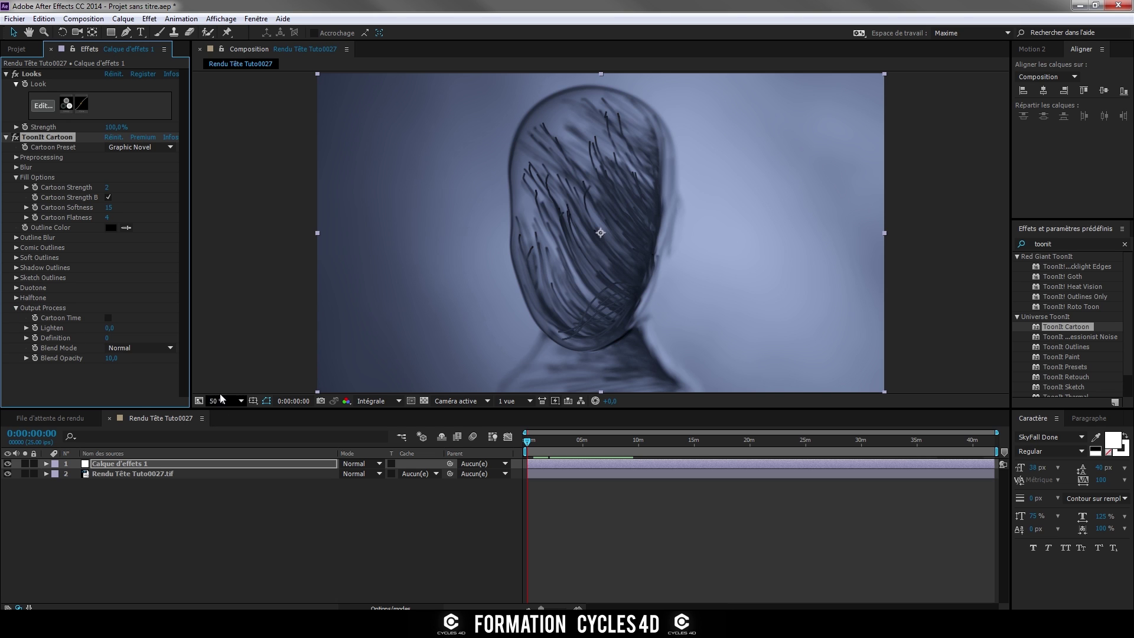
- Compare the strands close up and in the full frame with the ToonIt Cartoon effect disabled and enabled
key(period)
key(period)
drag(413, 195, 620, 266)
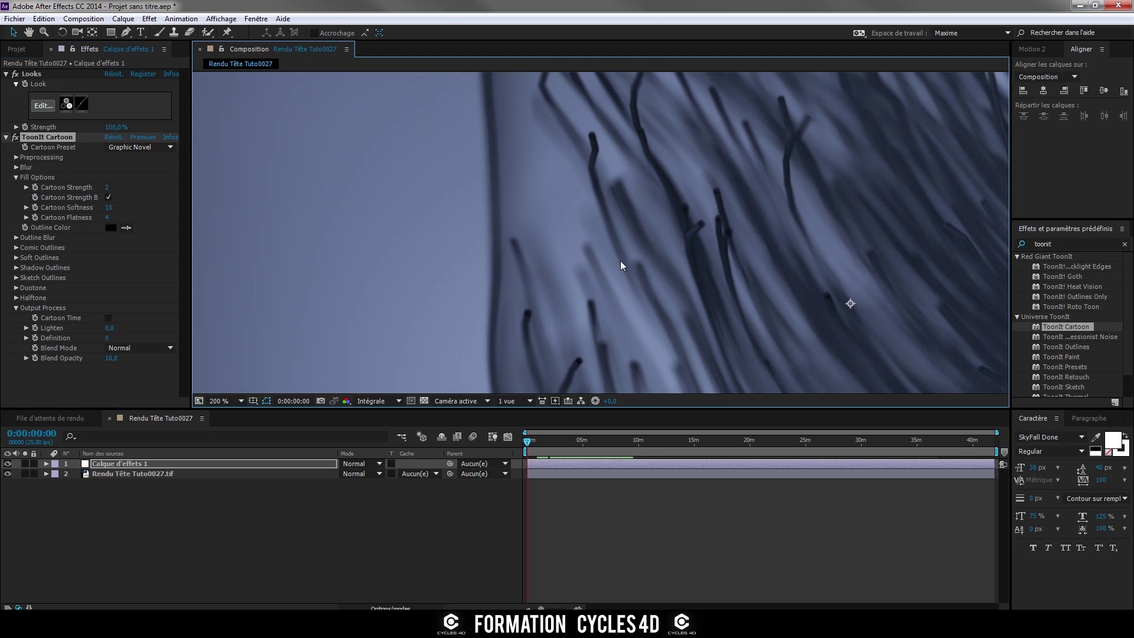
click(15, 138)
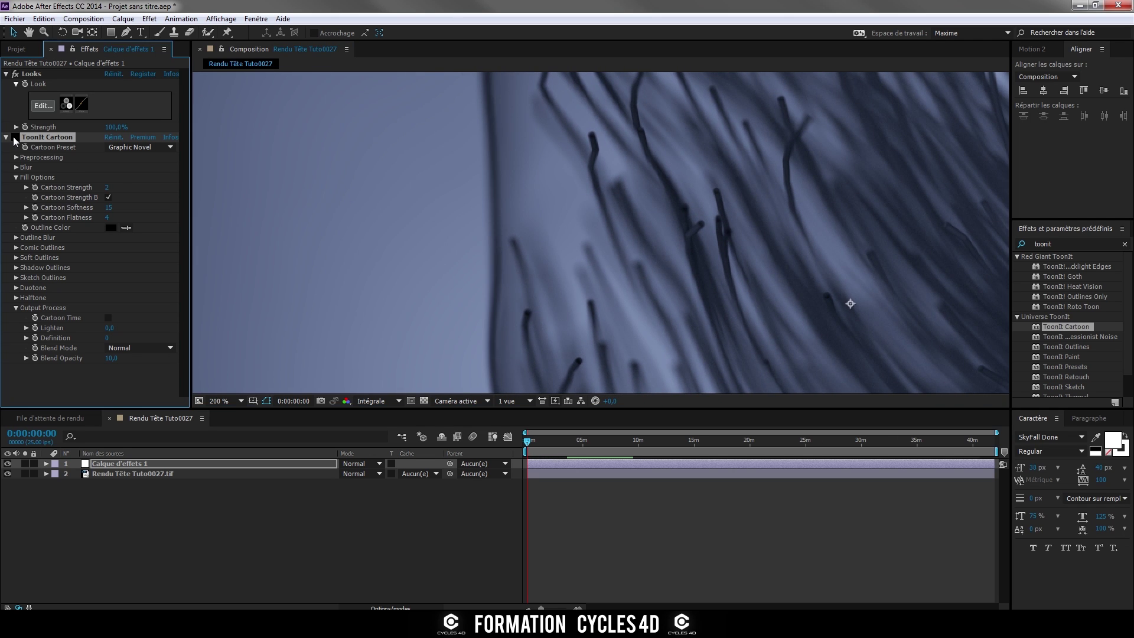
click(15, 138)
scroll(514, 188, down, 3)
scroll(644, 259, up, 1)
middle_drag(664, 282, 604, 262)
key(ctrl+shift+a)
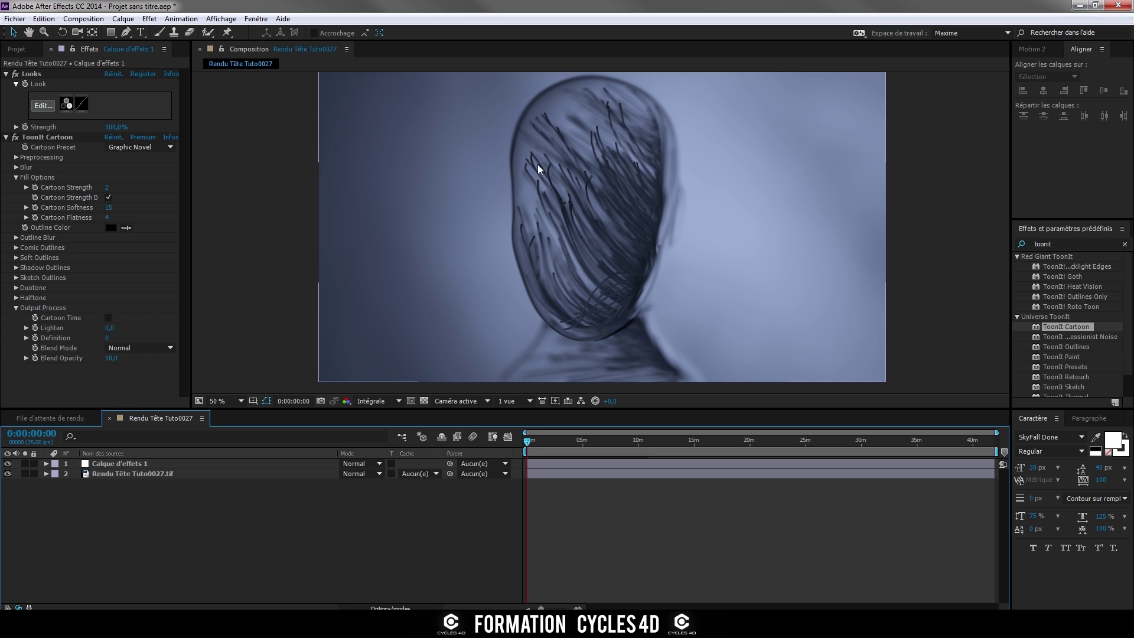
- Set the Strength of the Looks effect on the adjustment layer to 50% and check the head in the full frame
scroll(633, 117, up, 3)
scroll(593, 162, down, 2)
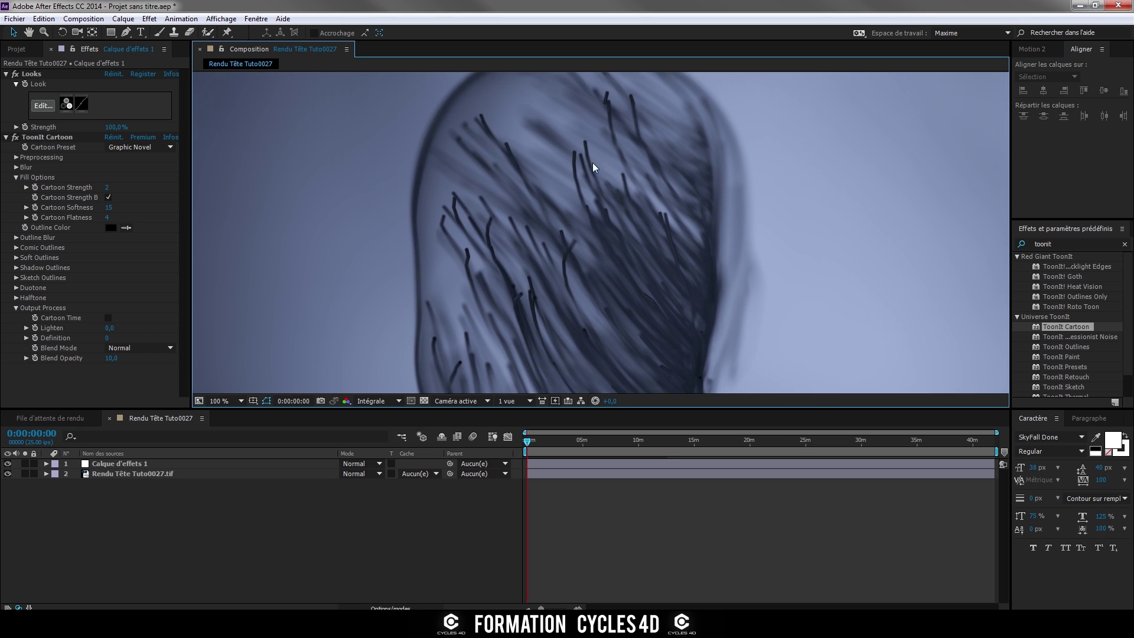
scroll(630, 115, up, 3)
middle_drag(634, 115, 621, 272)
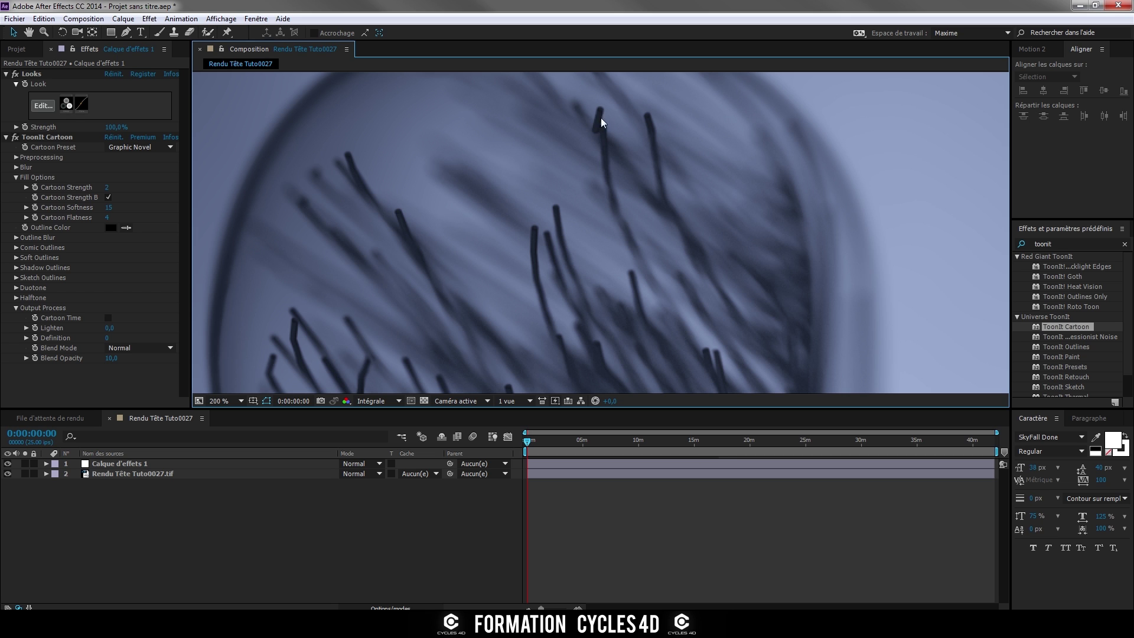
scroll(593, 122, down, 4)
middle_drag(585, 324, 577, 240)
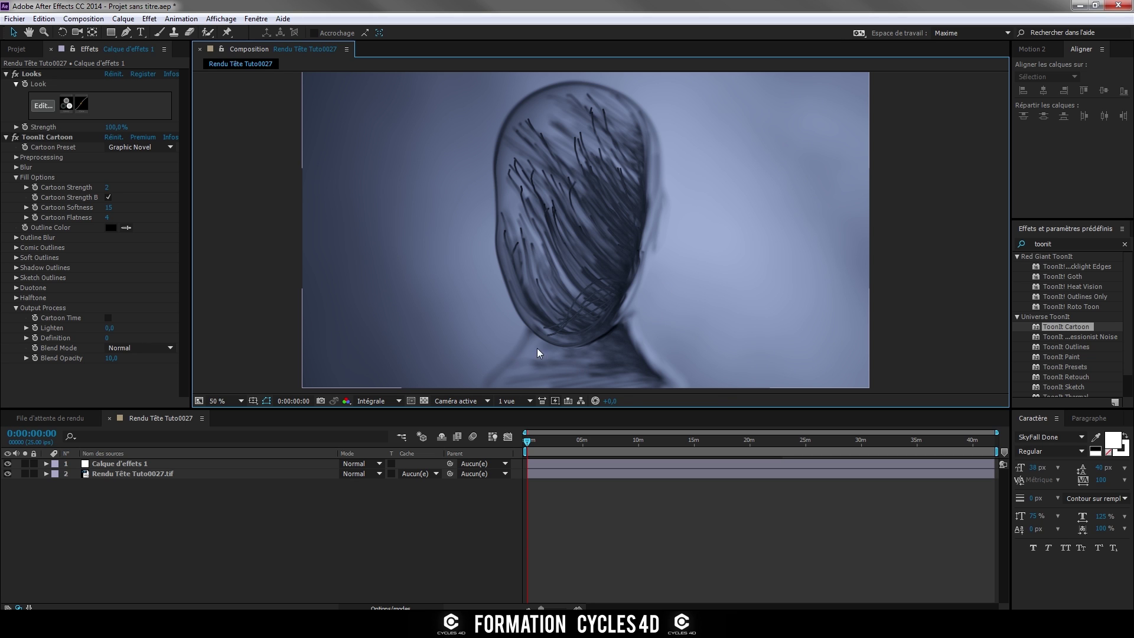
click(115, 127)
text(50)
key(Return)
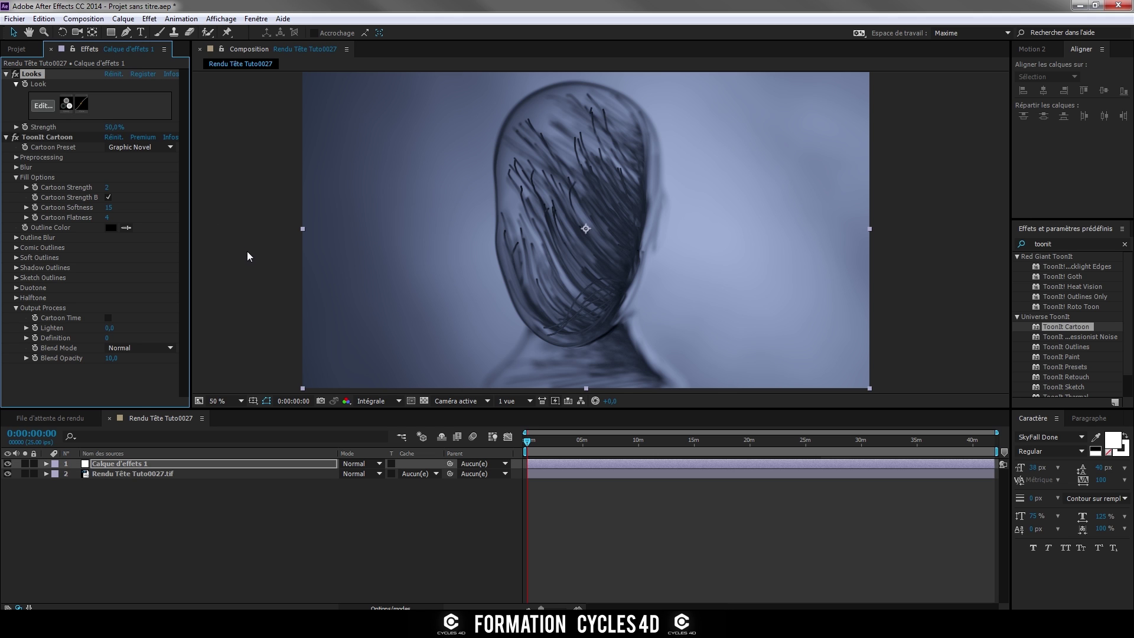
click(370, 503)
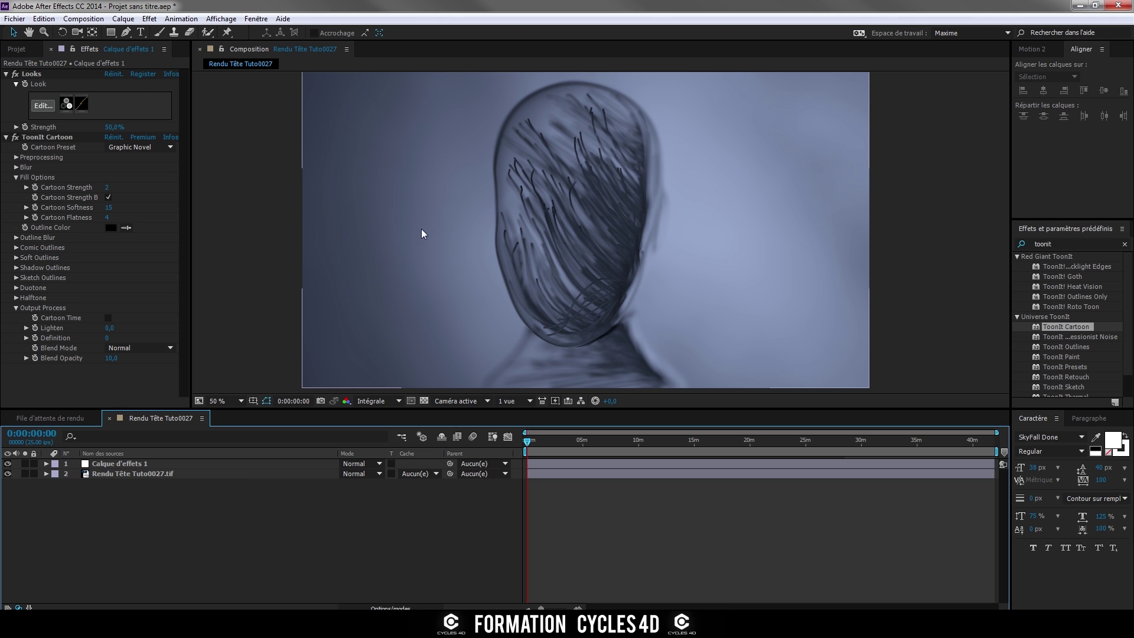
key(comma)
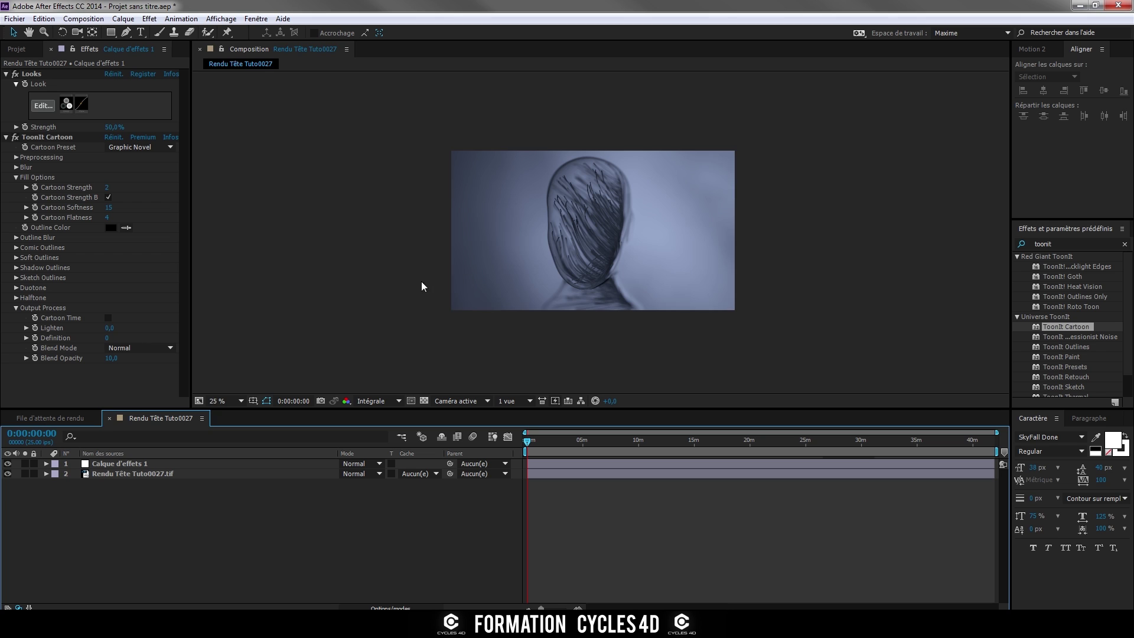
key(period)
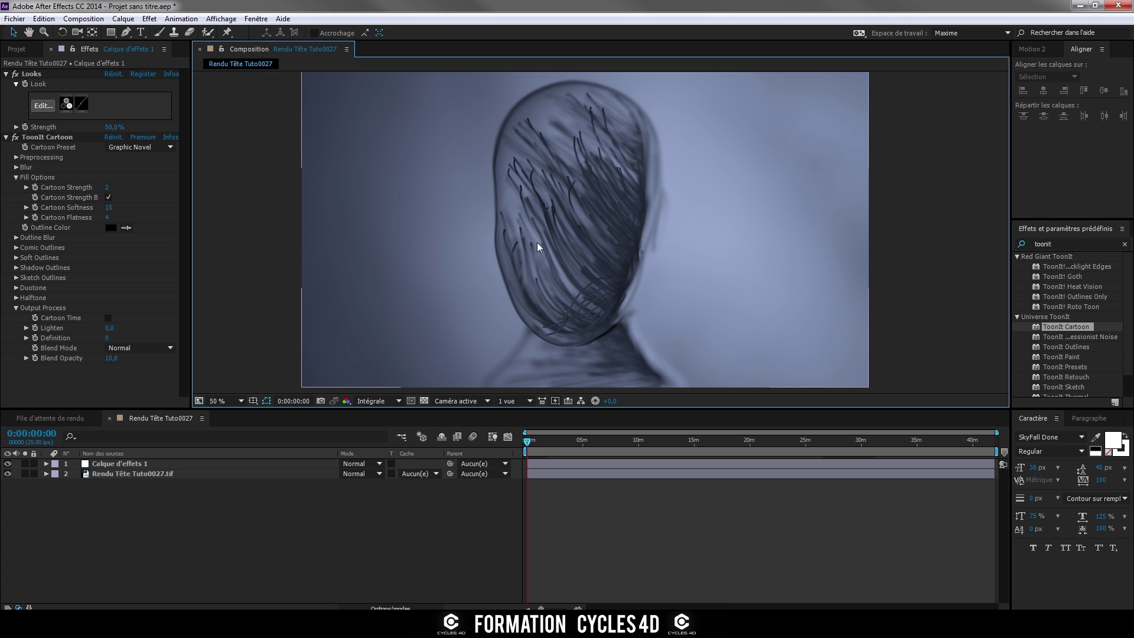